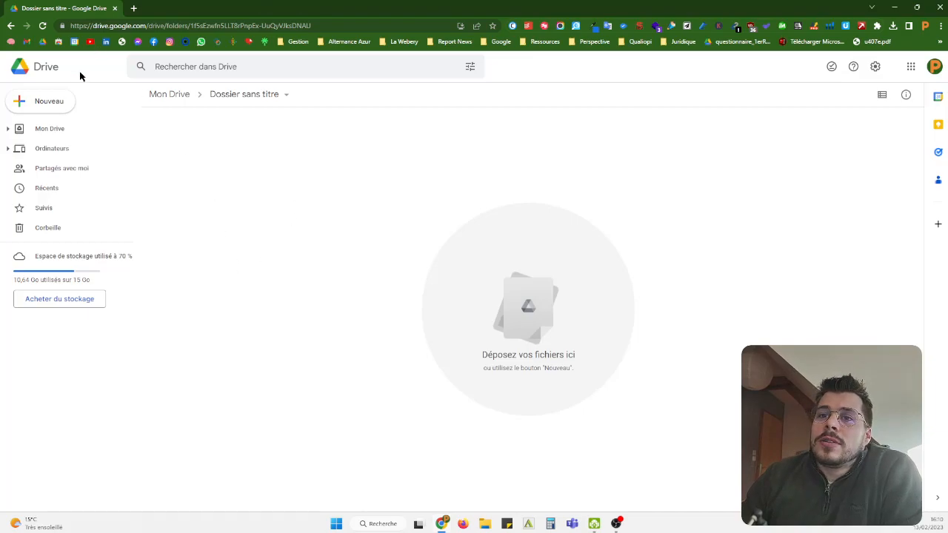
Create a blank Google Forms questionnaire in the "Dossier sans titre" folder and show it for editing
left_click(64, 101)
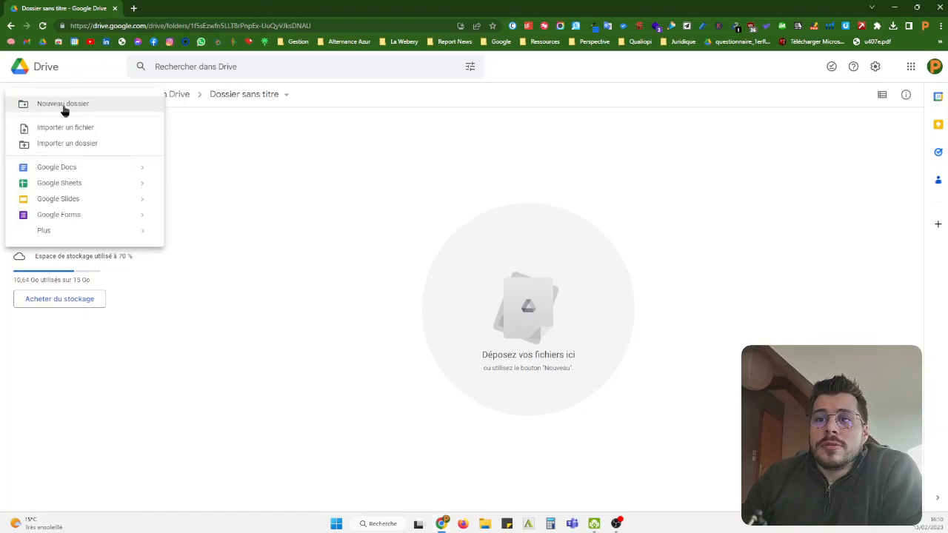
left_click(24, 221)
left_click(70, 7)
right_click(444, 250)
left_click(300, 274)
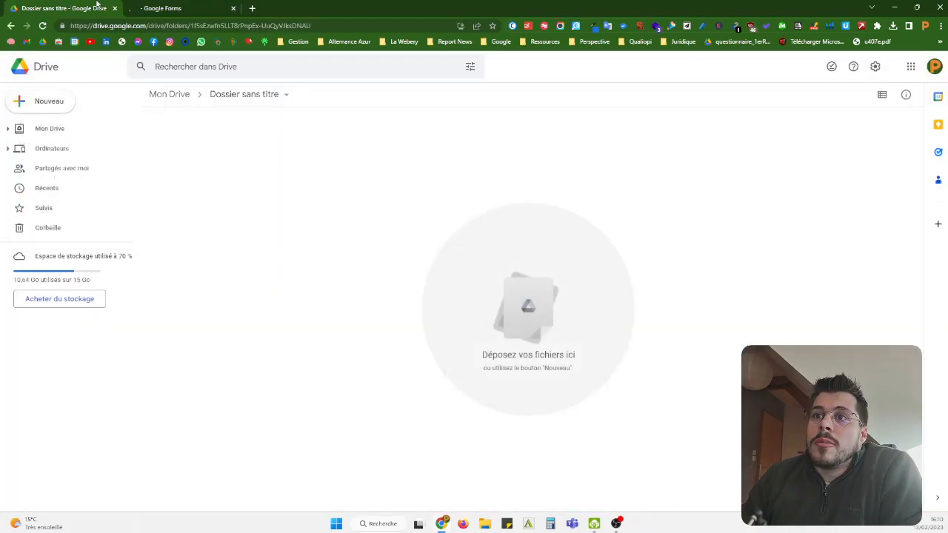
left_click(178, 9)
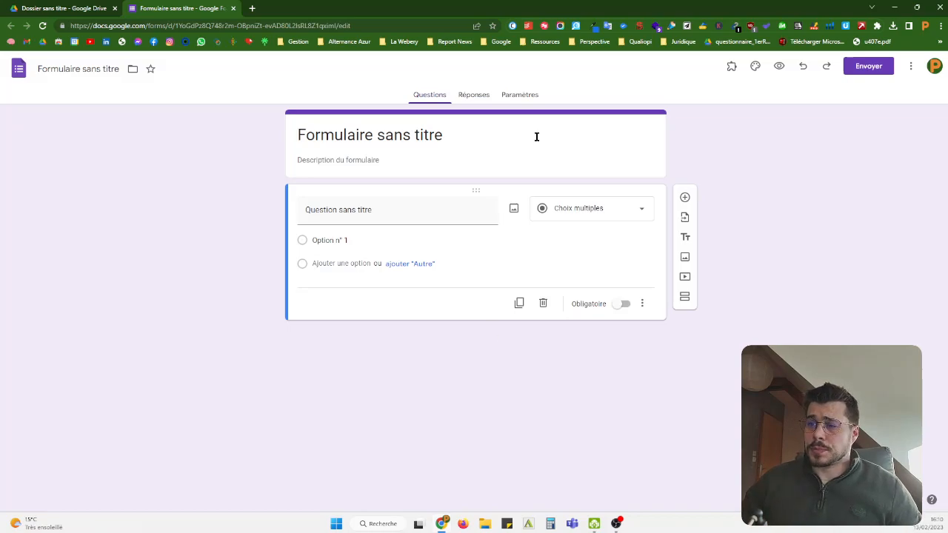
Rename the form "Mon étude test pour la vidéo"
left_click(68, 67)
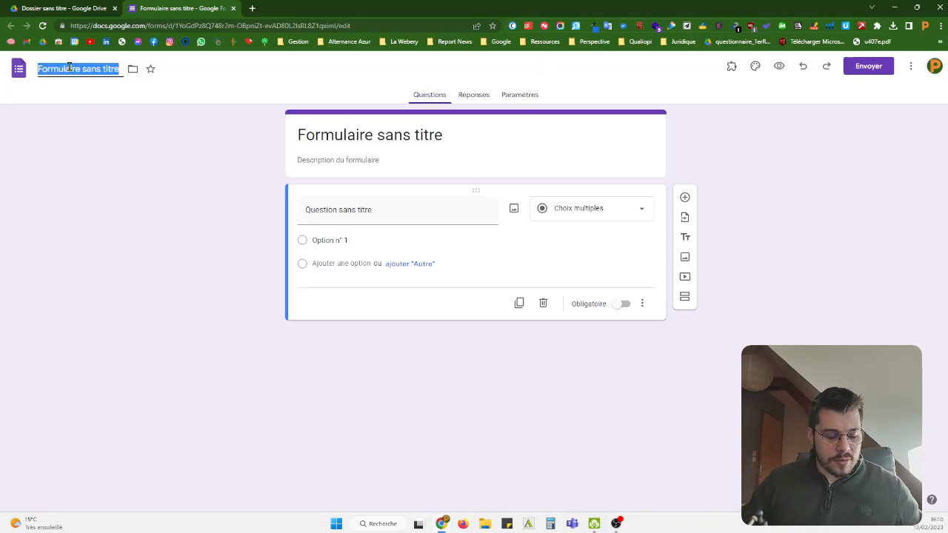
type("mON 2TUDE")
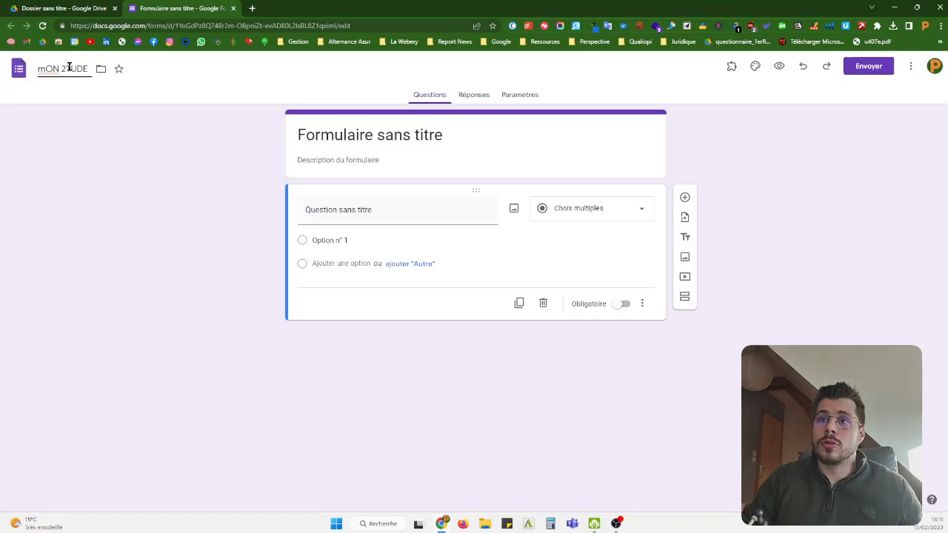
key("Escape")
type("M")
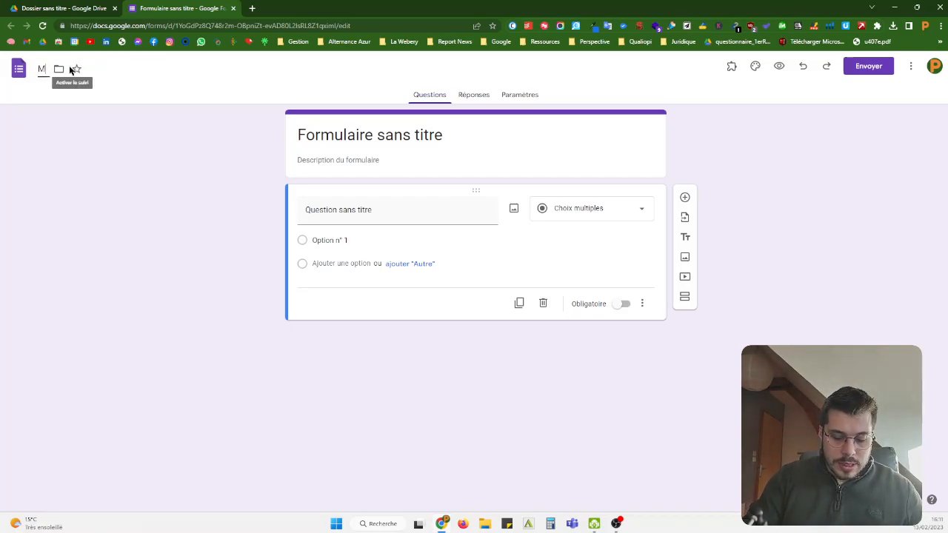
type("on étude test pour la vidéo")
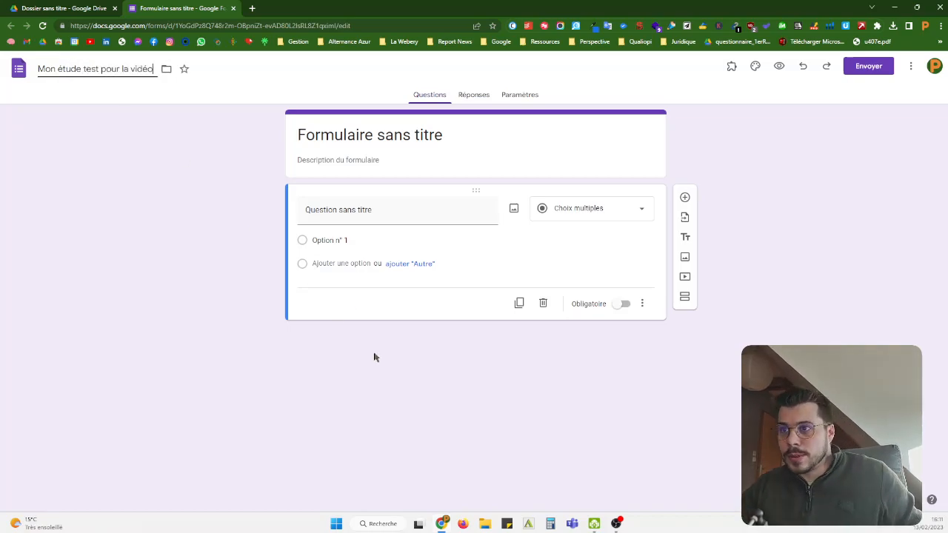
left_click(166, 321)
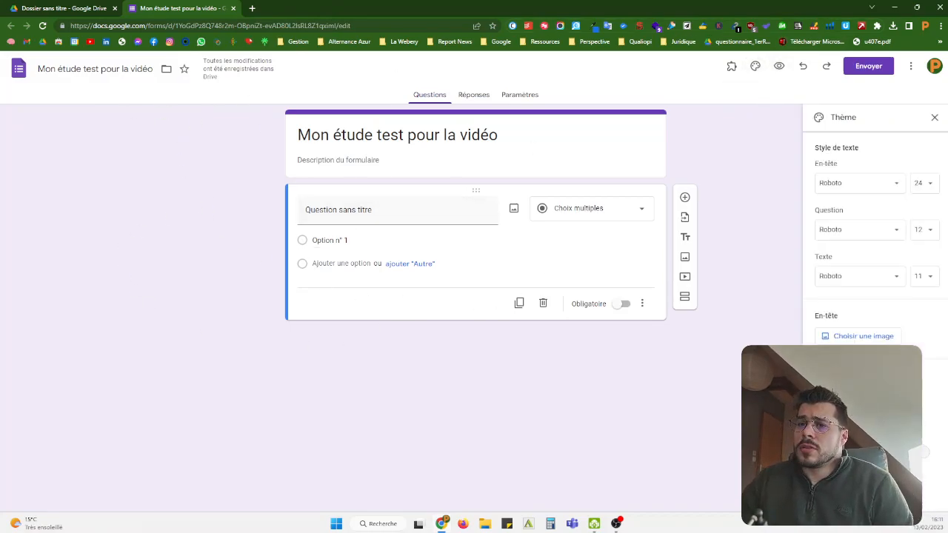
Set the theme's header font to Raleway in a bold weight and the question font to Quicksand
left_click(852, 191)
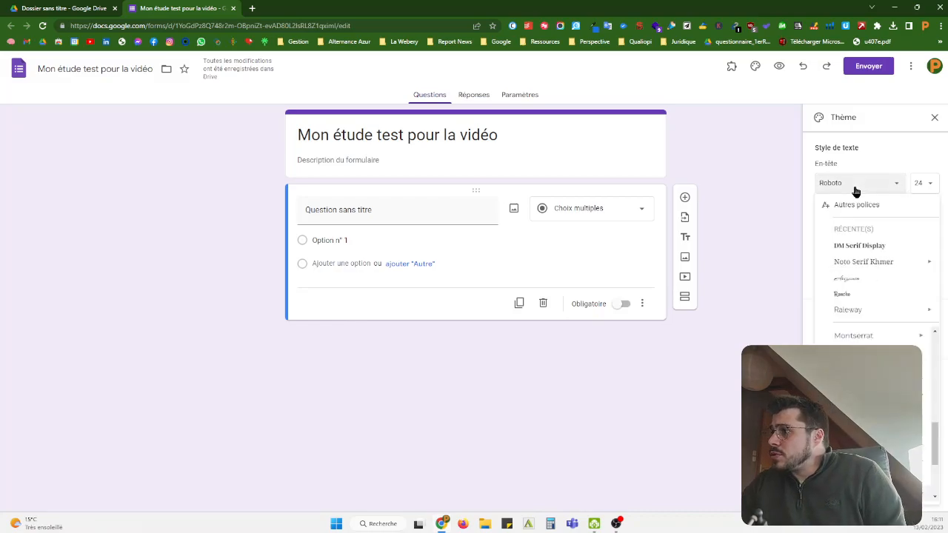
scroll(878, 400, "up", 3)
scroll(878, 348, "up", 1)
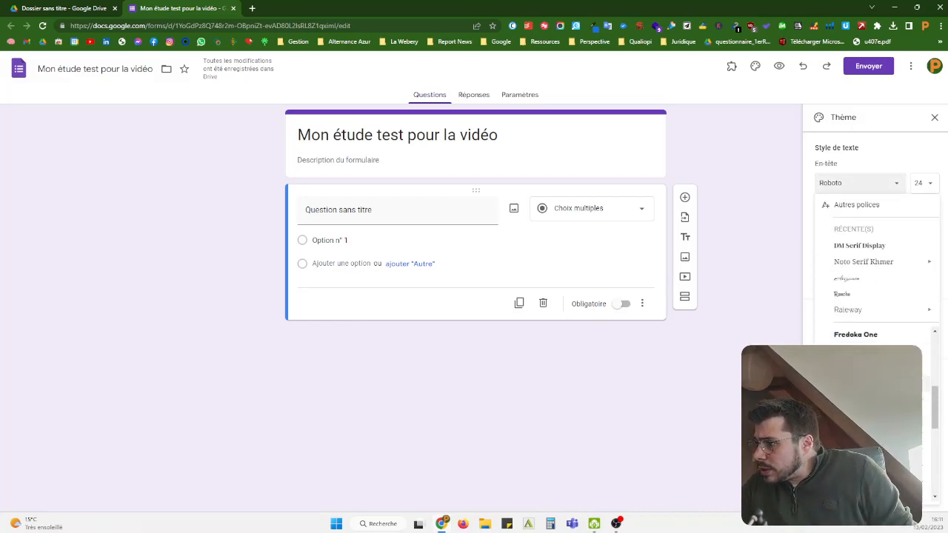
left_click(859, 205)
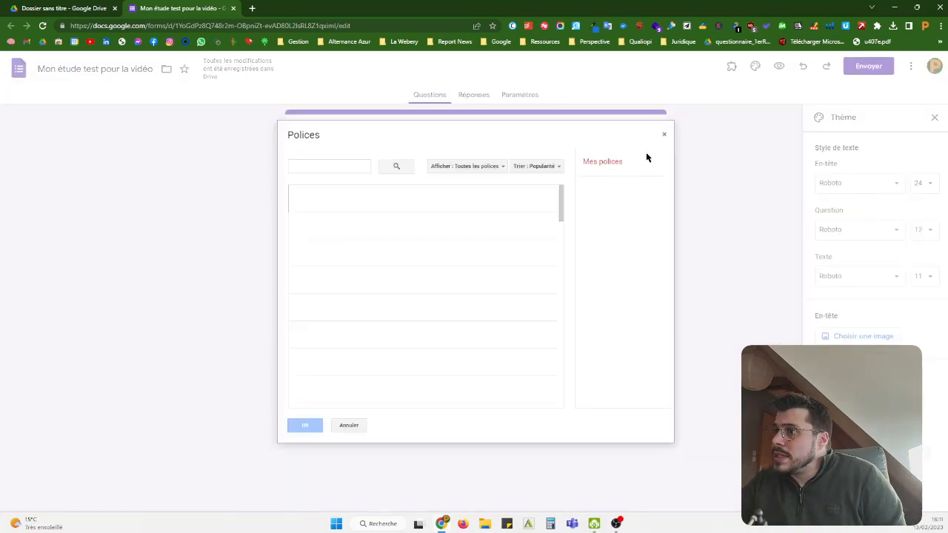
left_click(662, 136)
left_click(870, 191)
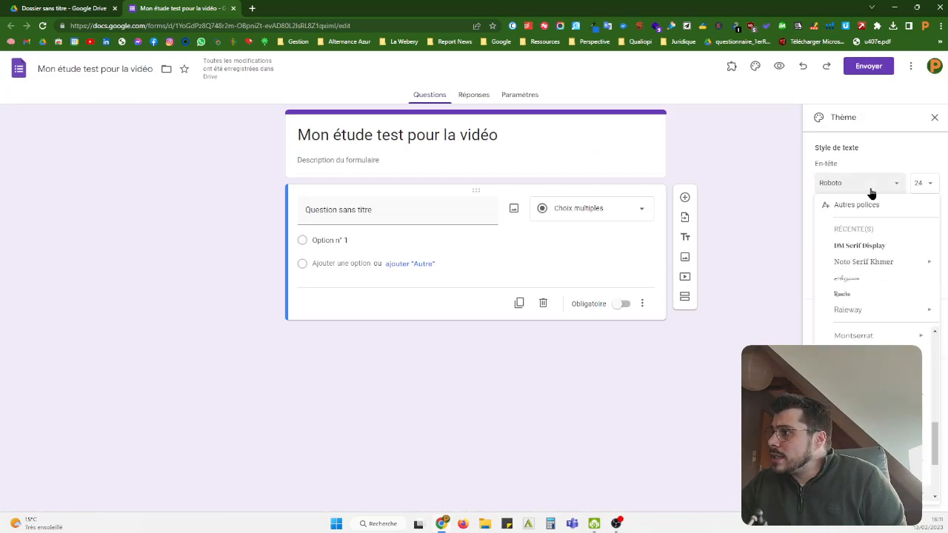
mouse_move(874, 310)
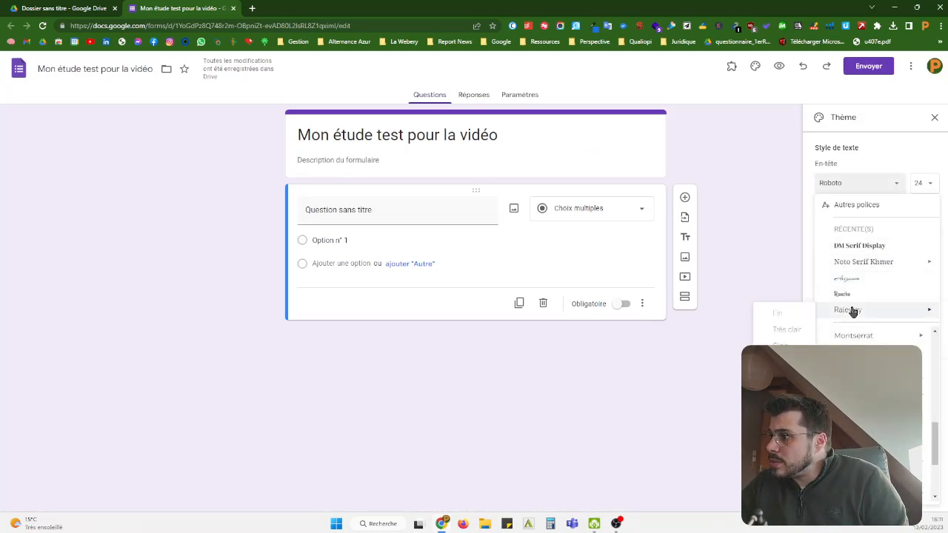
left_click(784, 408)
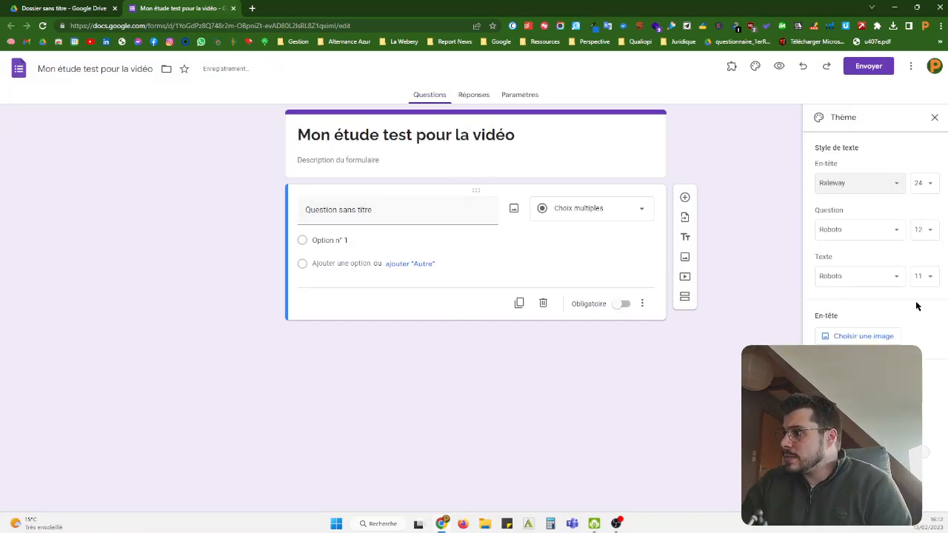
left_click(860, 232)
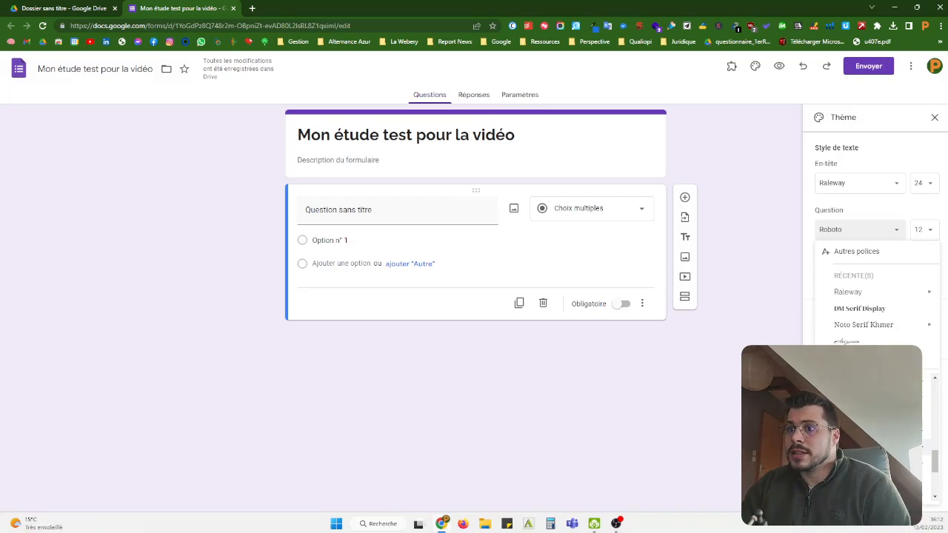
left_click(852, 435)
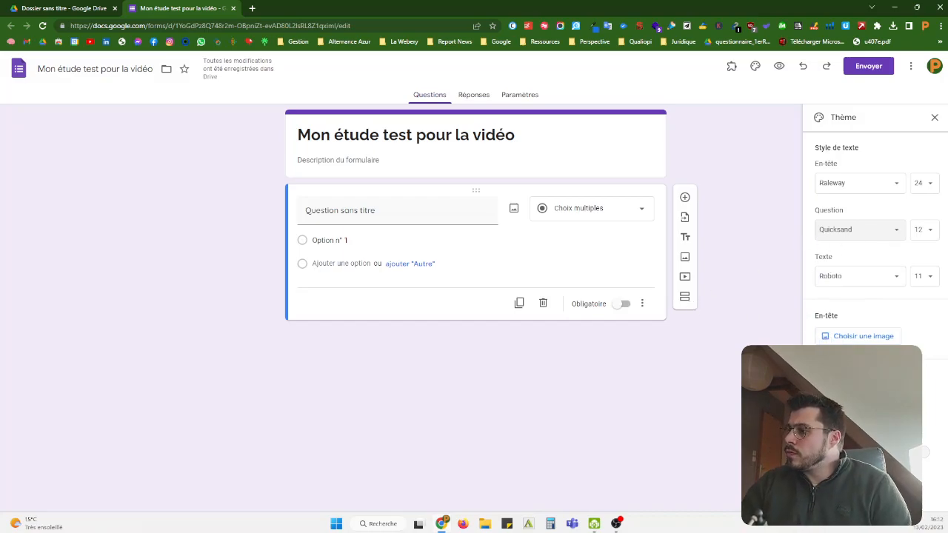
Try teal and blue as the form's theme colour
left_click(894, 420)
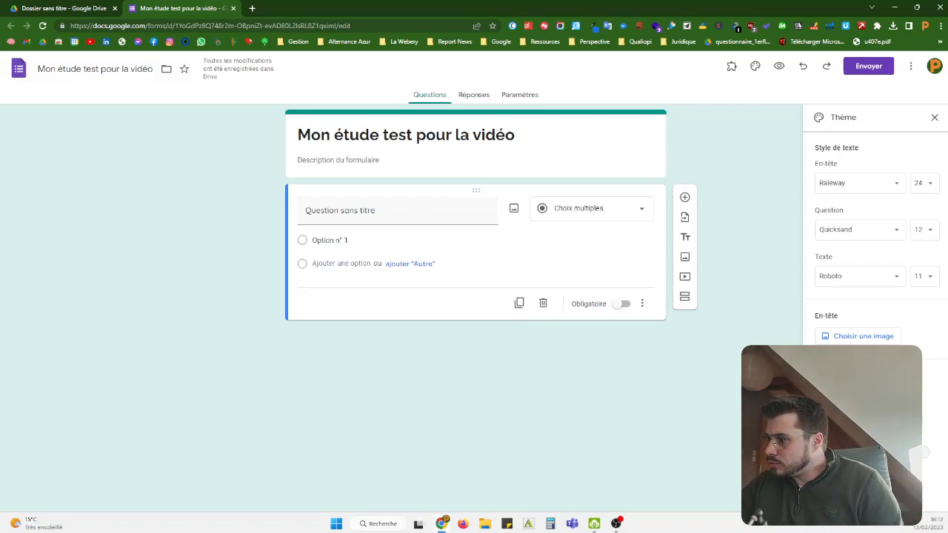
left_click(889, 394)
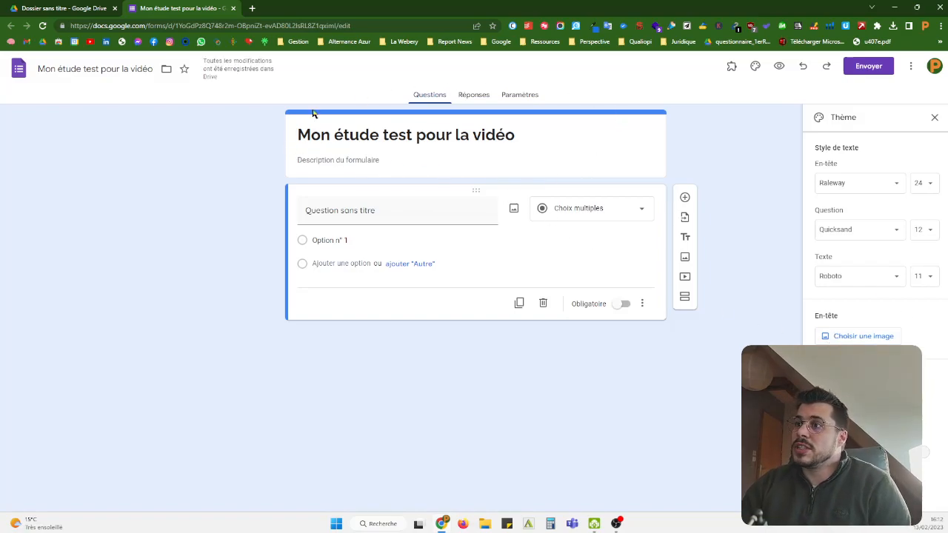
Insert the multicoloured yarn picture from the "Travail et école" themes as the form's header image and close the theme settings
left_click(858, 335)
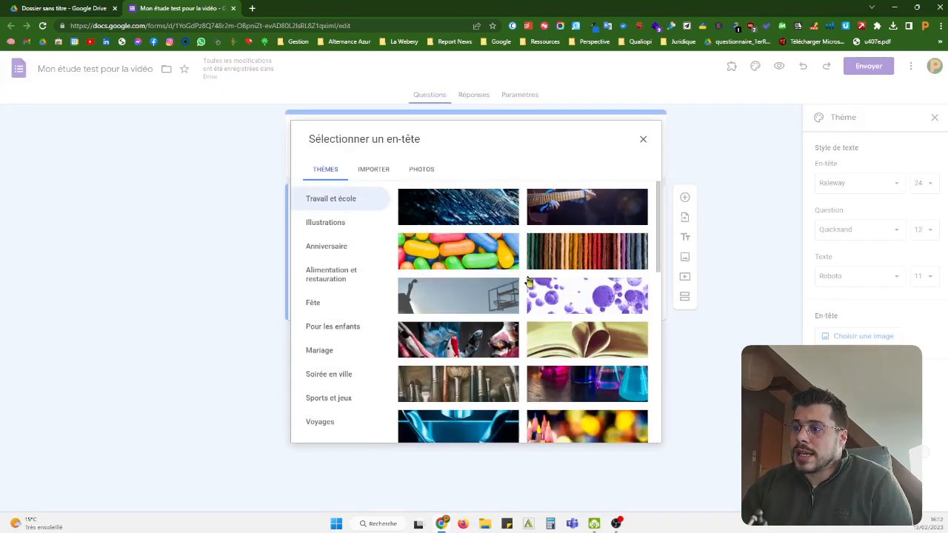
scroll(526, 289, "down", 5)
scroll(560, 368, "up", 5)
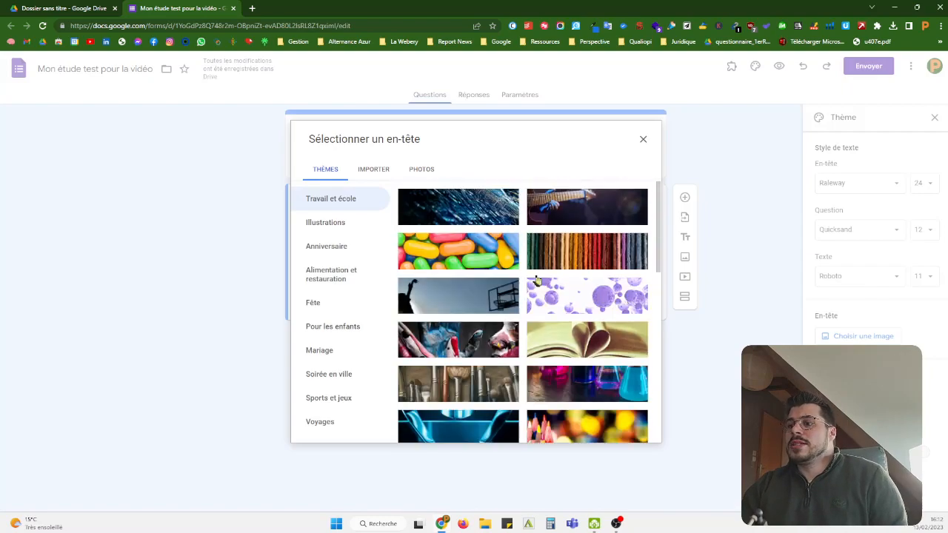
left_click(370, 169)
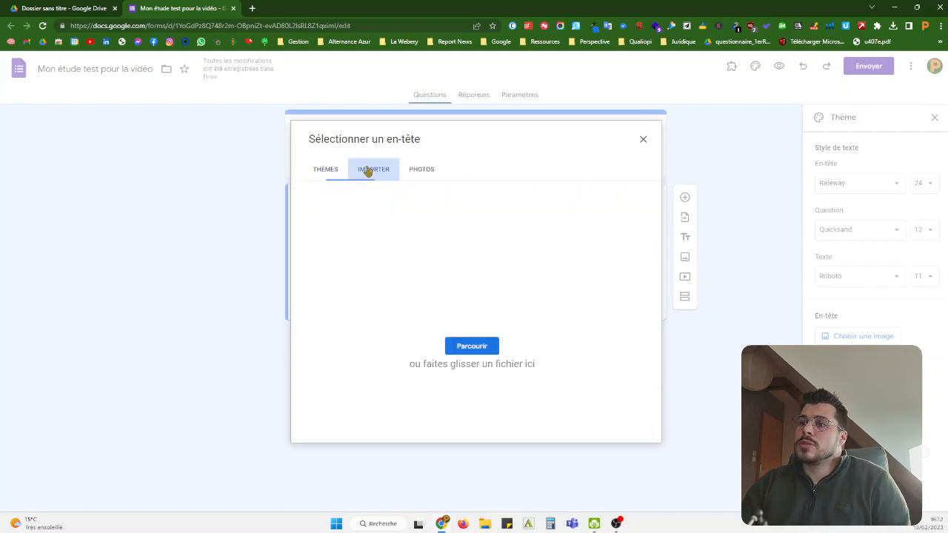
left_click(318, 172)
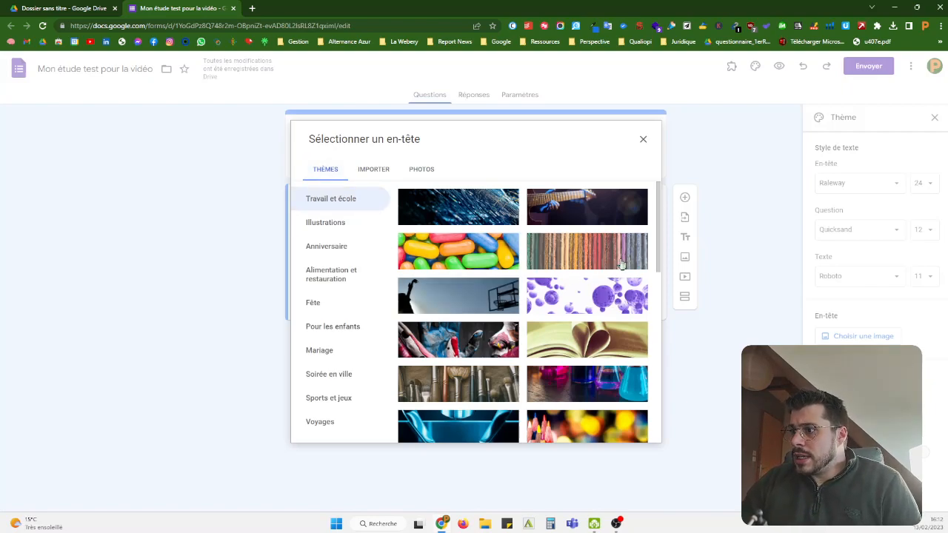
left_click(555, 258)
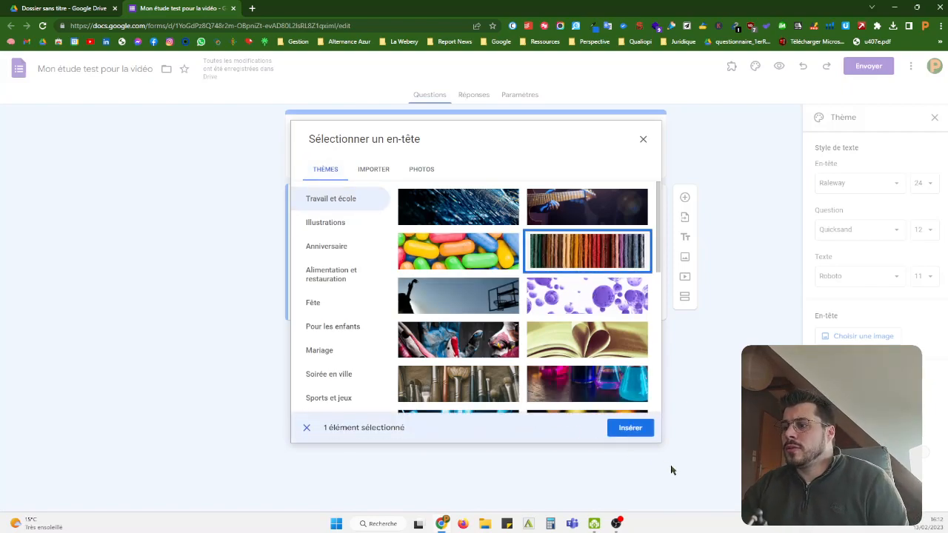
left_click(626, 428)
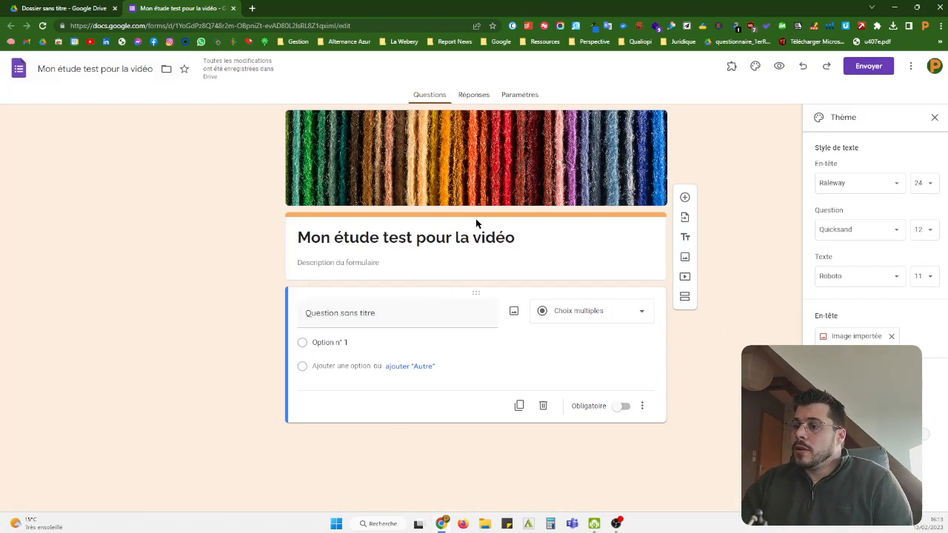
left_click(934, 117)
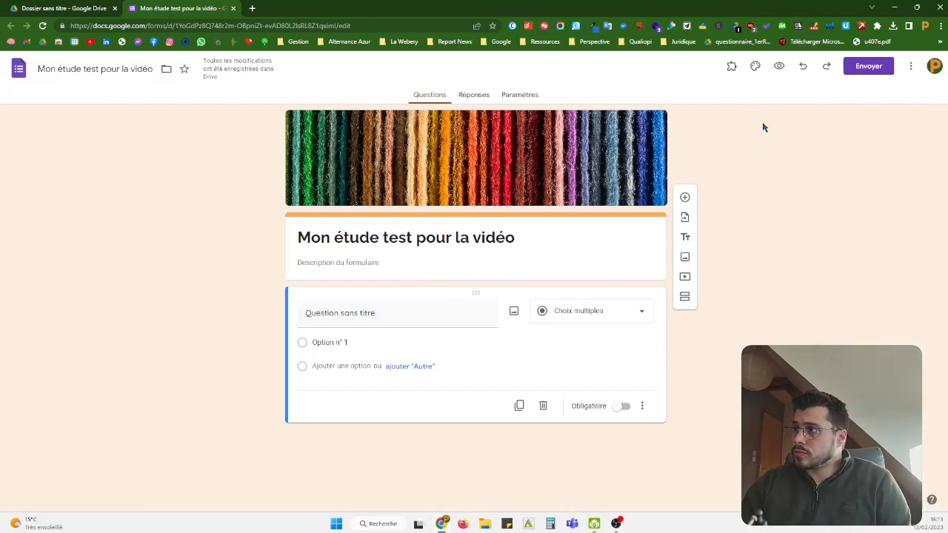
Enter "Ceci est une description pour présenter mon questionnaire lors de ma vidéo." as the form's description
left_click(380, 261)
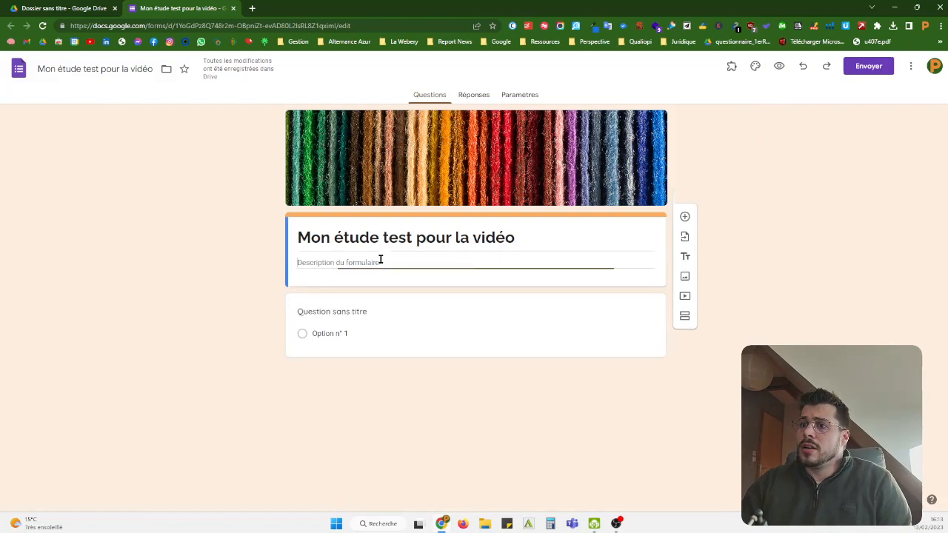
left_click(803, 178)
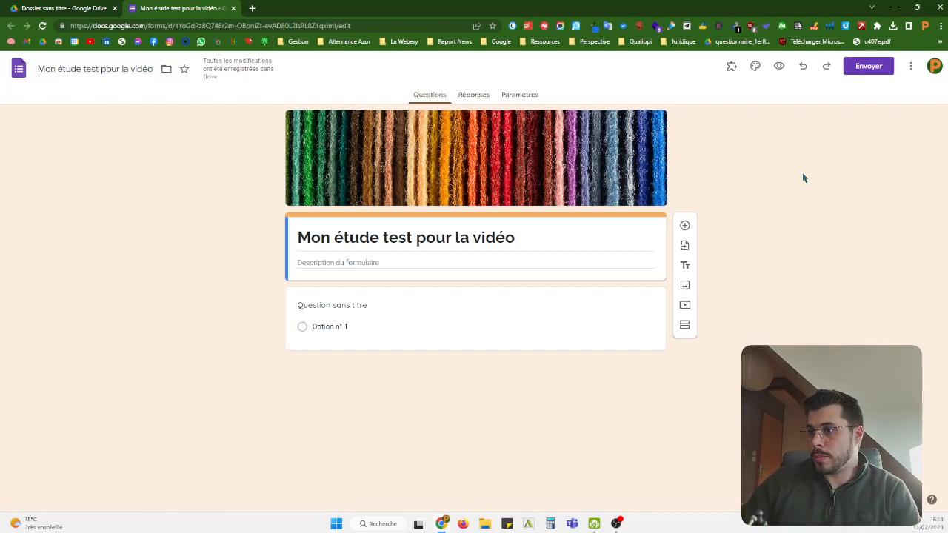
left_click(415, 264)
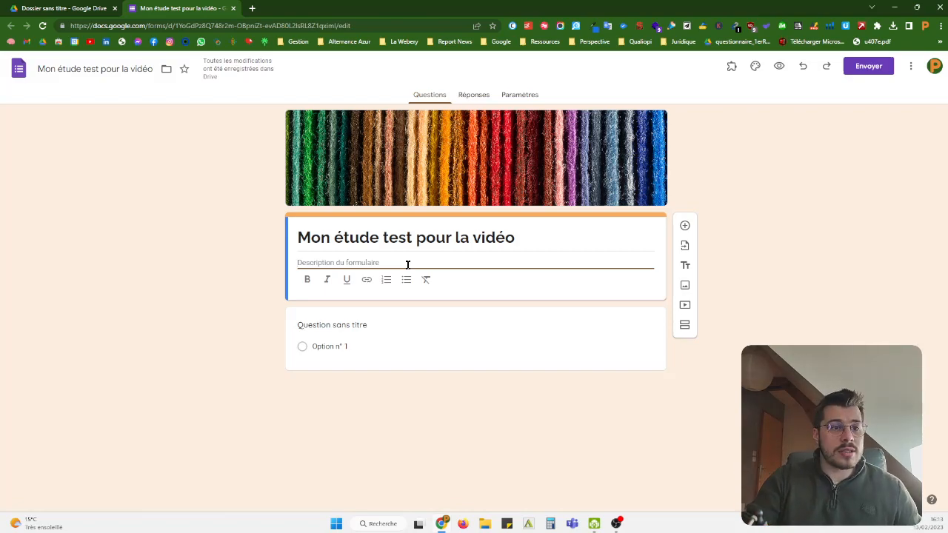
type("Ceci")
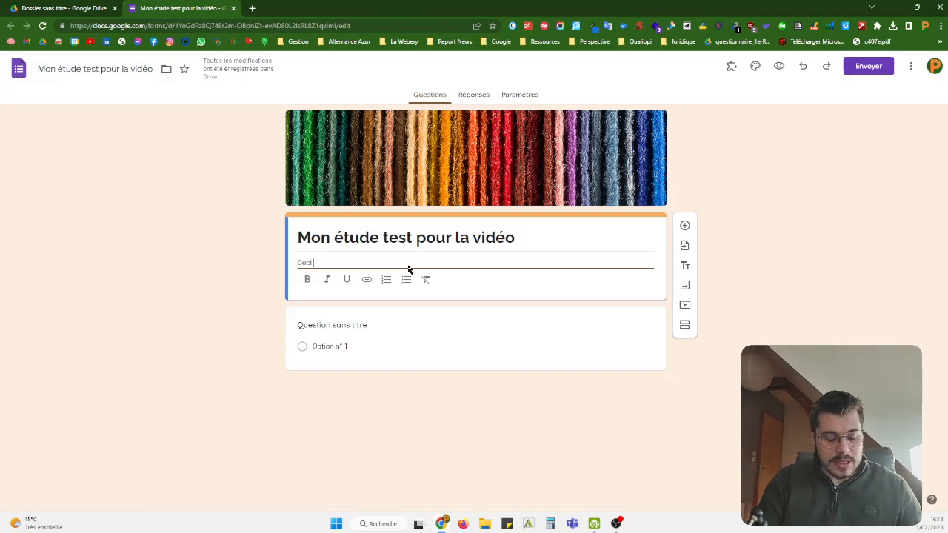
type(" est une des")
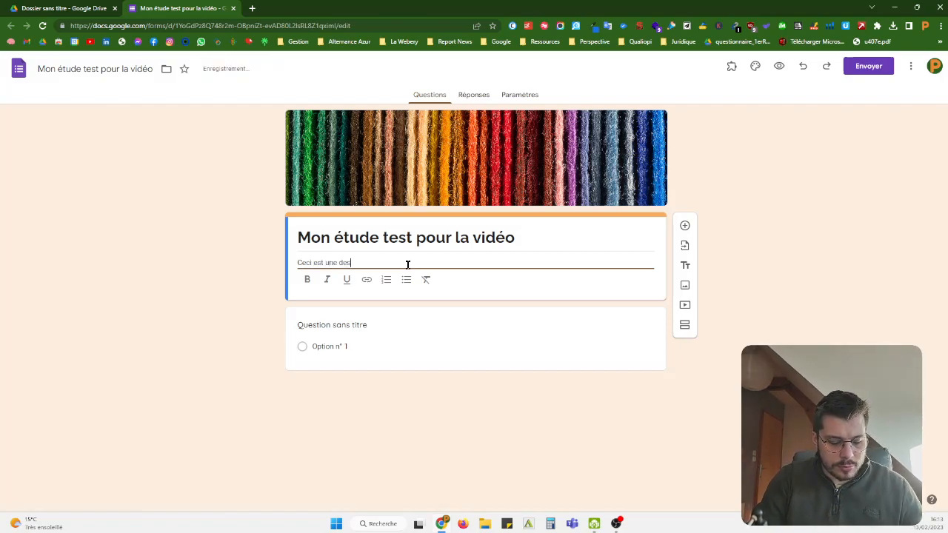
type("cription p")
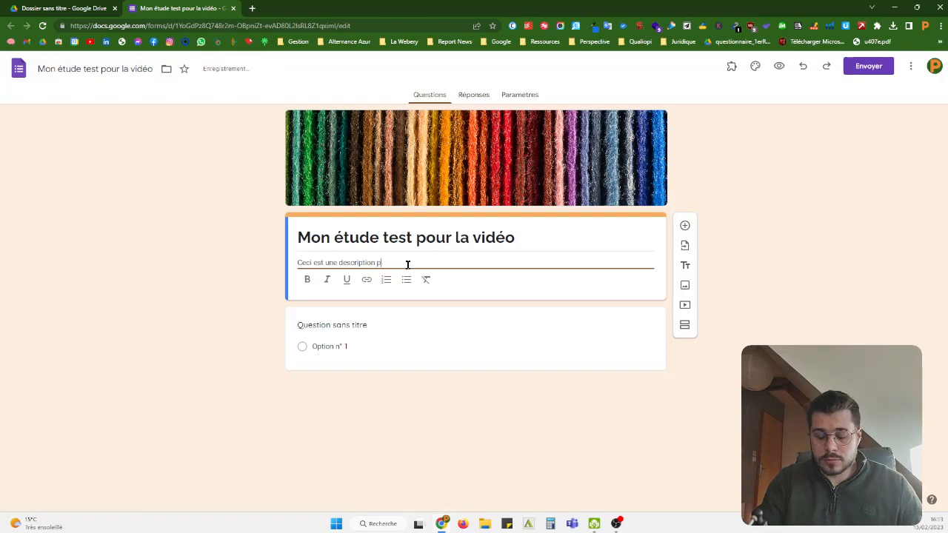
type("our présenter")
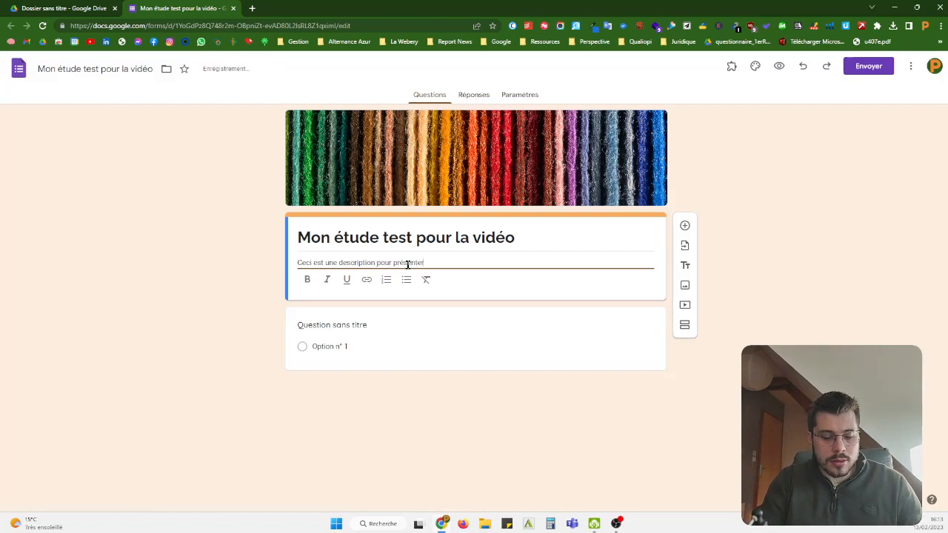
type(" mon ques")
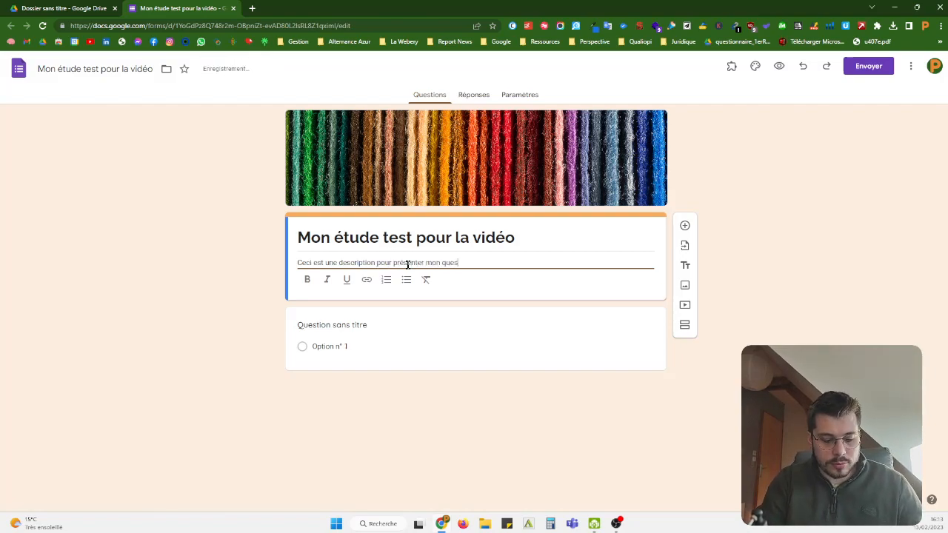
type("tionnaire lors d")
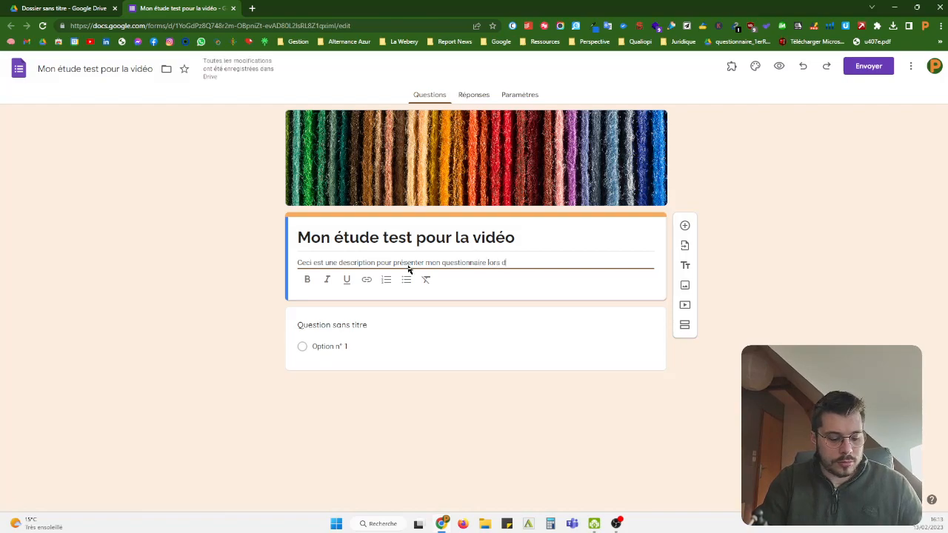
type("e ma vide")
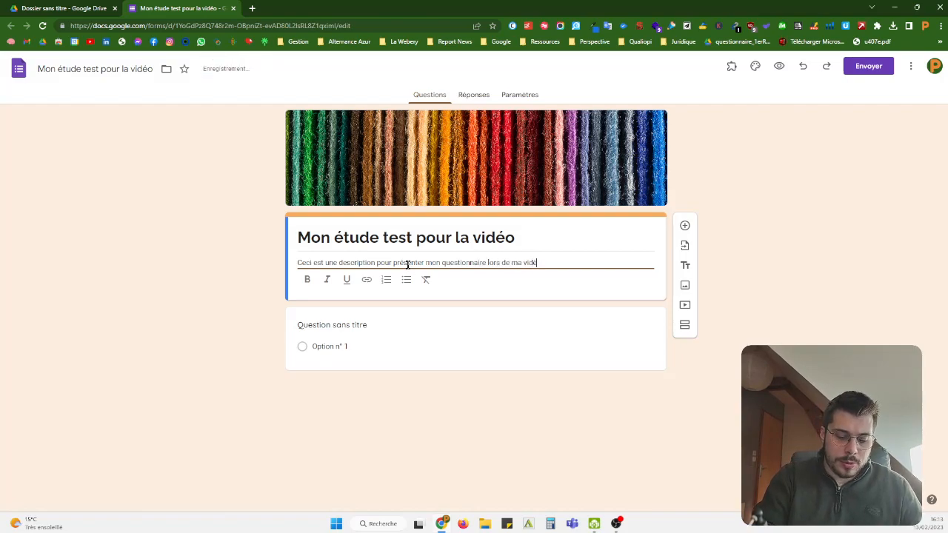
key("BackSpace")
key("BackSpace")
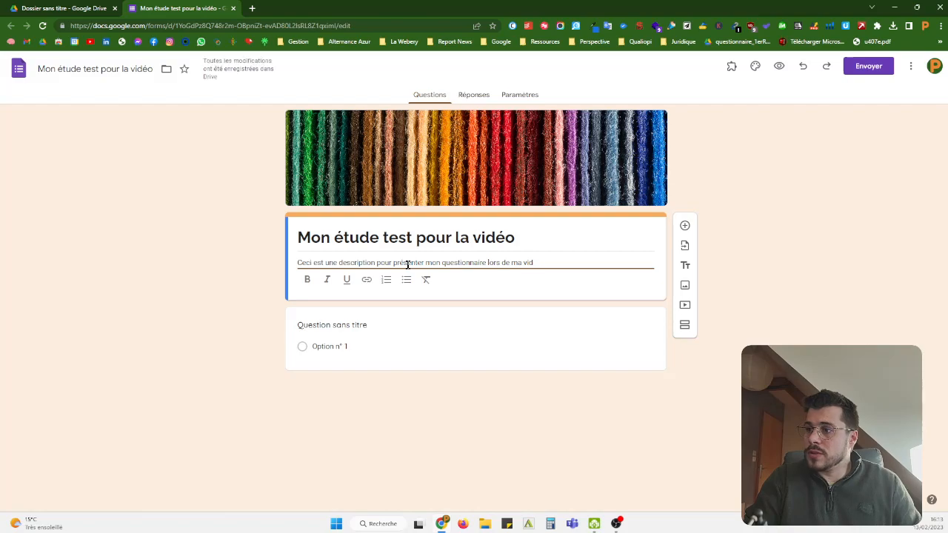
type("éo.")
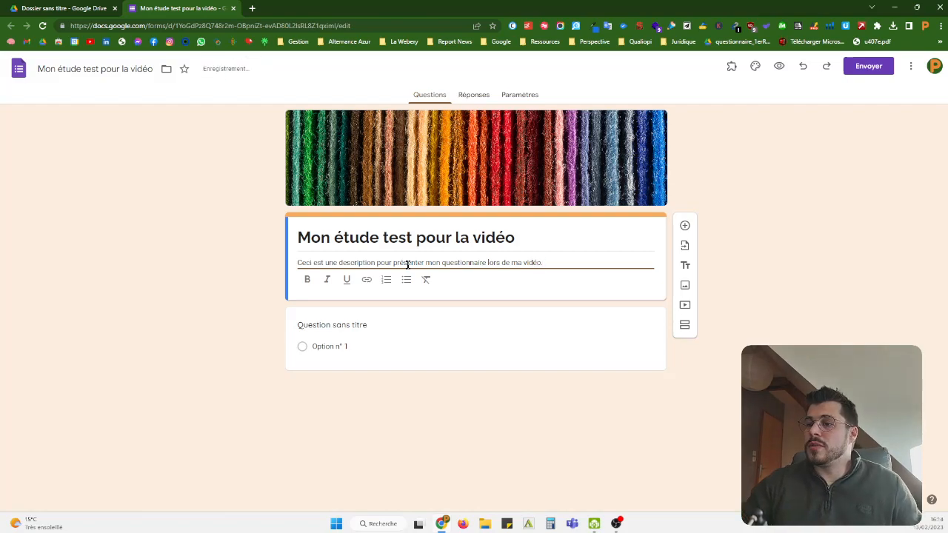
Make the words "description" and "questionnaire" bold in the form's description
double_click(351, 263)
left_click(307, 279)
double_click(472, 263)
left_click(307, 279)
left_click(539, 262)
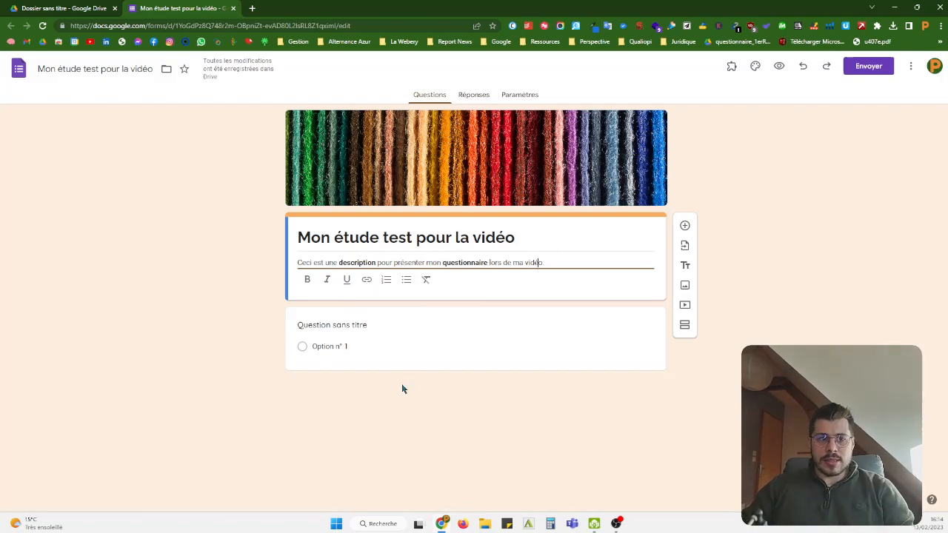
left_click(420, 388)
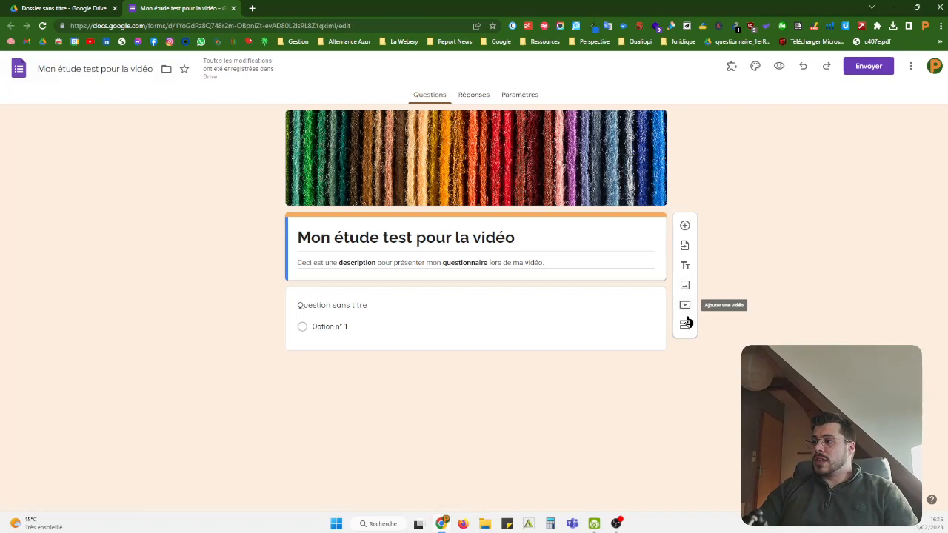
Add a second section to the form and move a newly added blank question into the first section, below the description
left_click(686, 327)
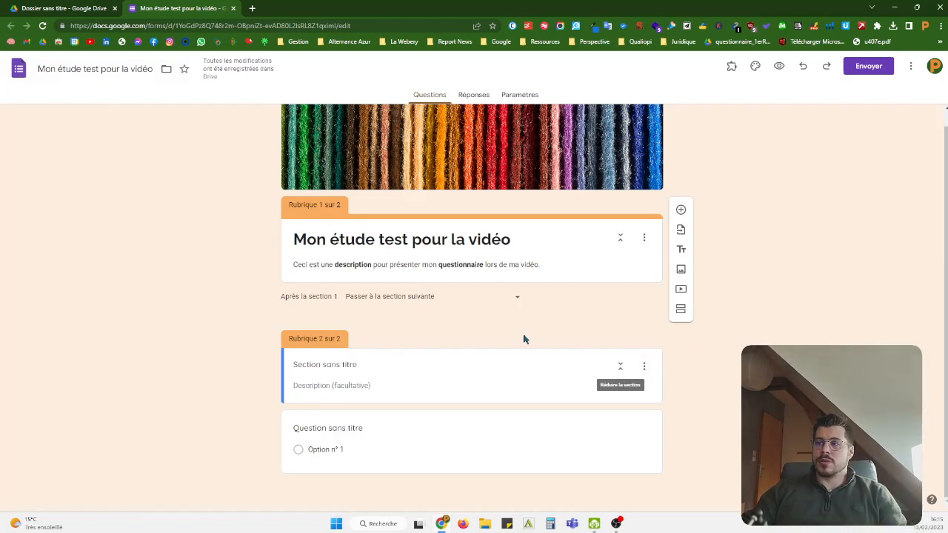
left_click(681, 211)
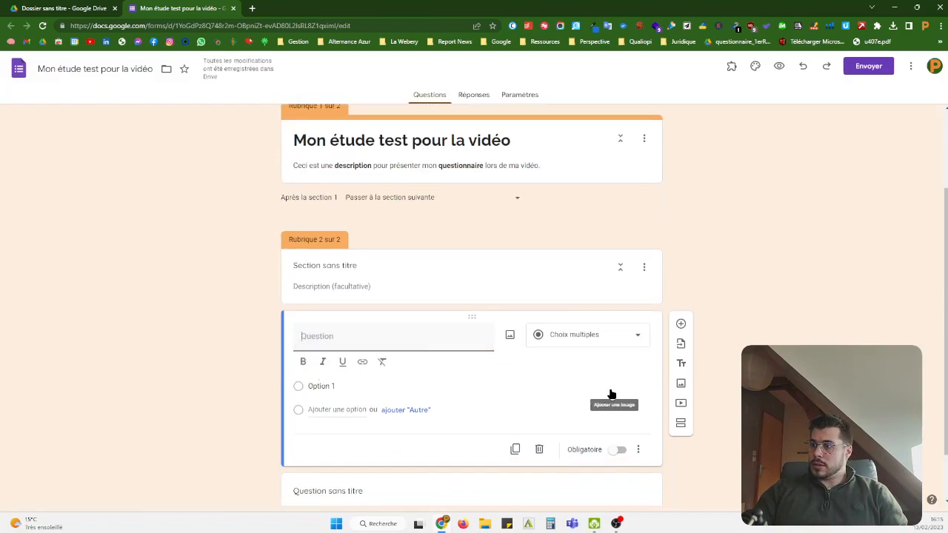
left_click(649, 381)
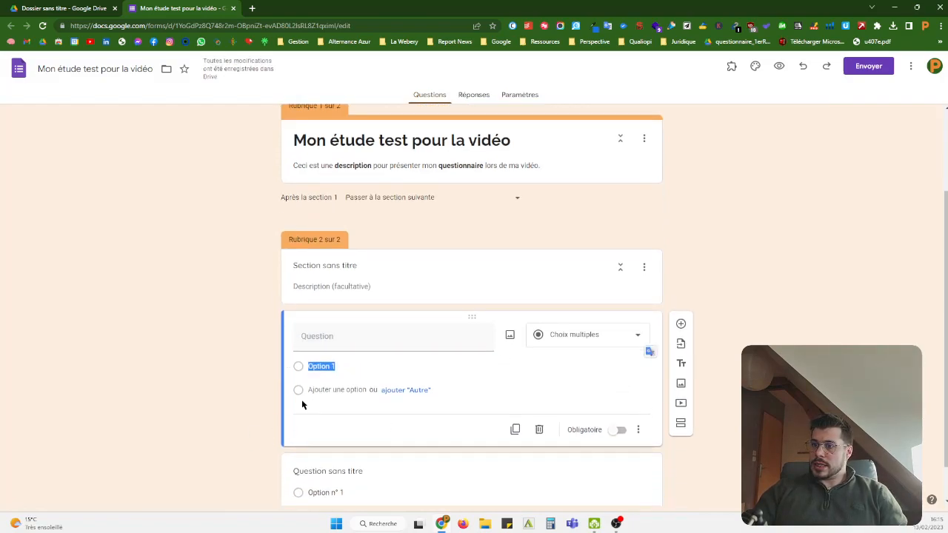
left_click_drag(480, 323, 454, 288)
left_click_drag(459, 394, 451, 259)
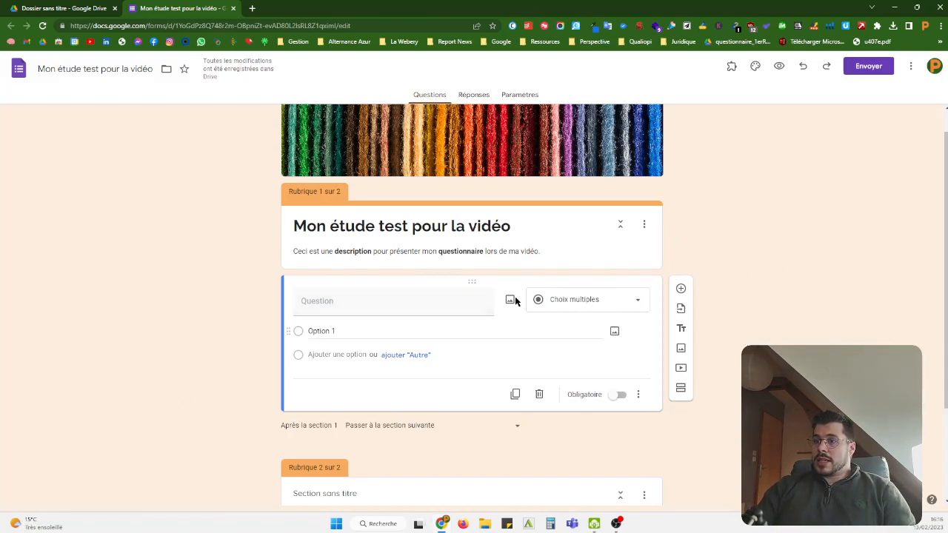
Change the blank question's type to "Réponse courte" and title it "Prénom :"
left_click(568, 301)
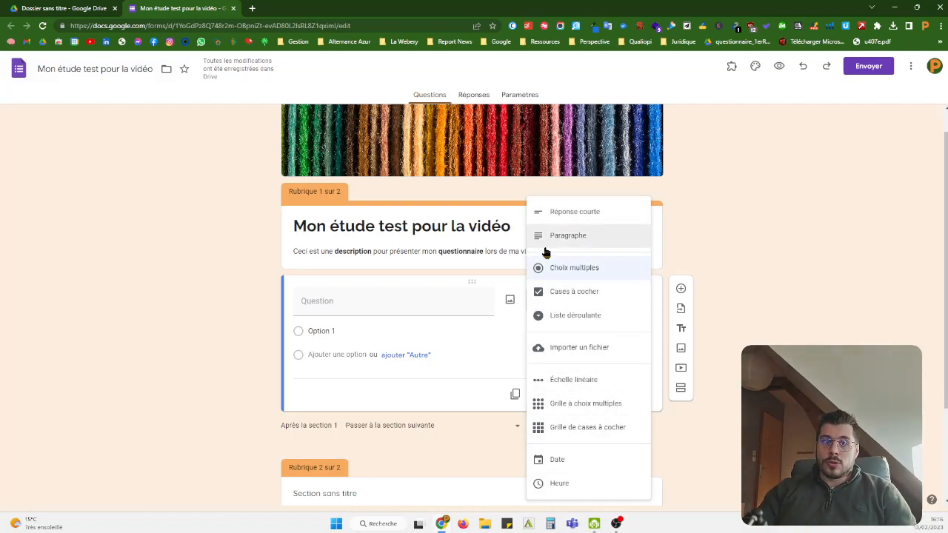
left_click(576, 215)
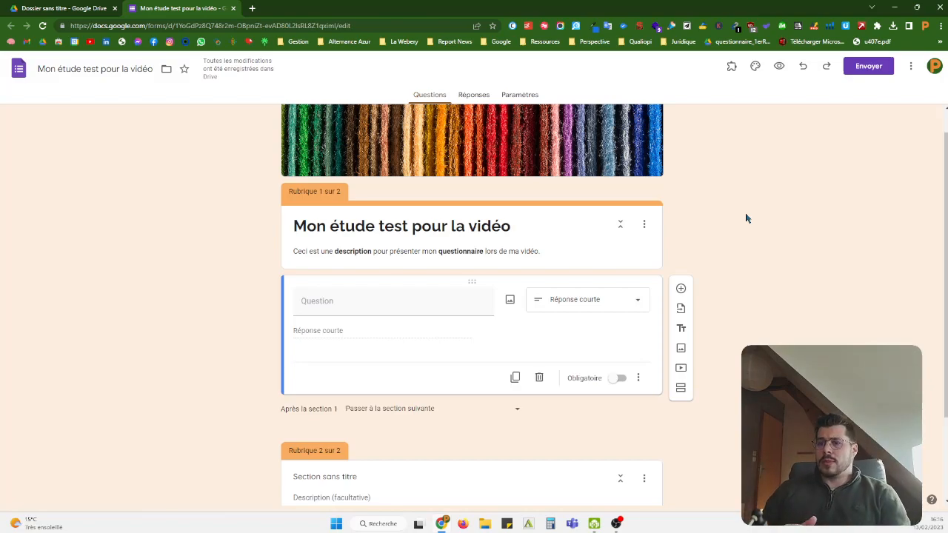
left_click(402, 295)
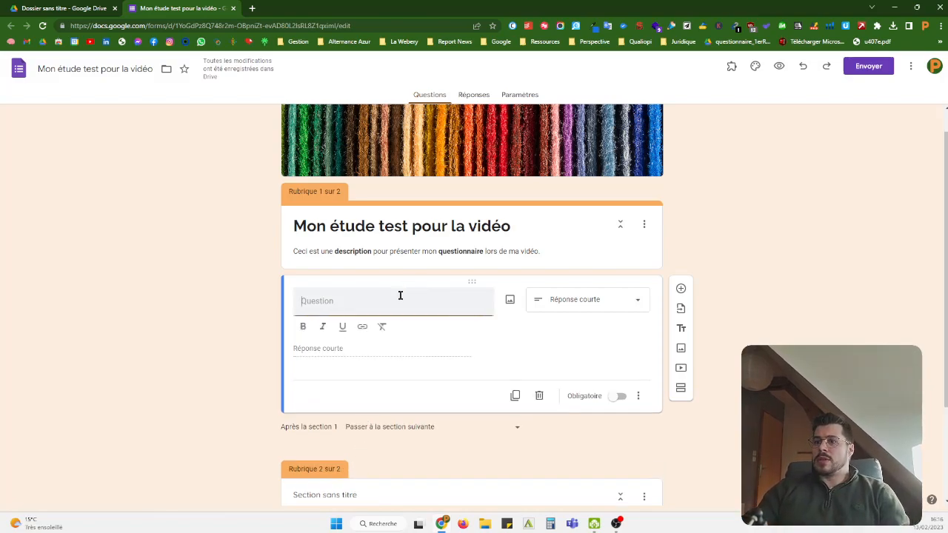
left_click(808, 302)
left_click(331, 302)
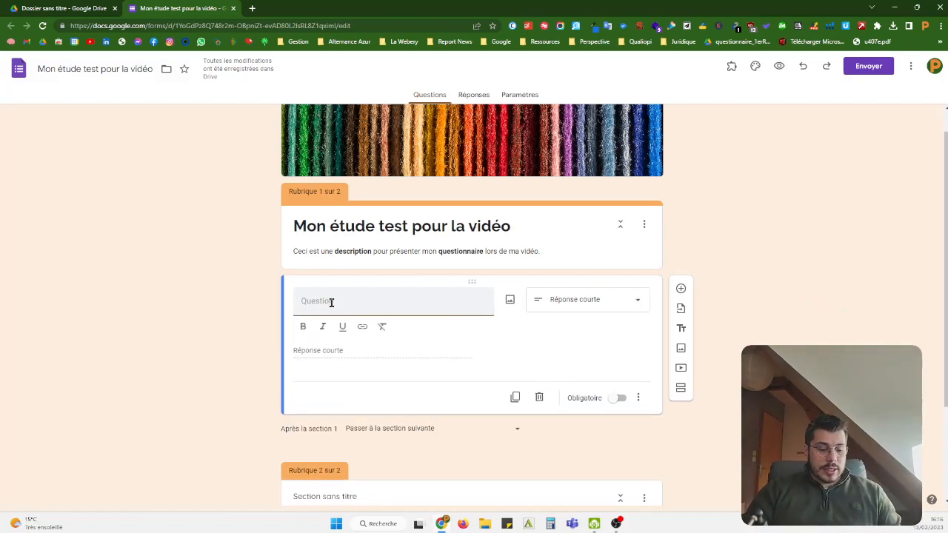
type("Prénom")
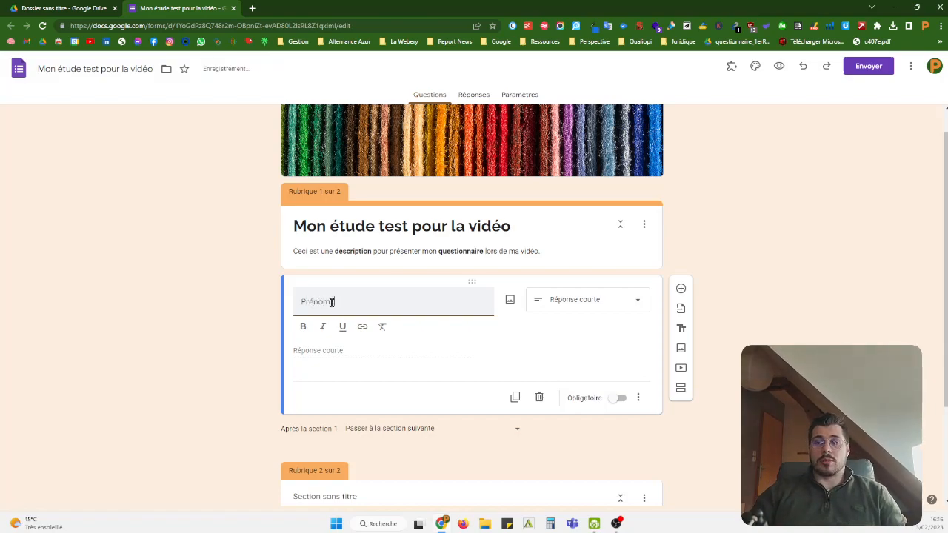
Make the "Prénom :" question title bold and set the question as mandatory
left_click_drag(299, 301, 412, 301)
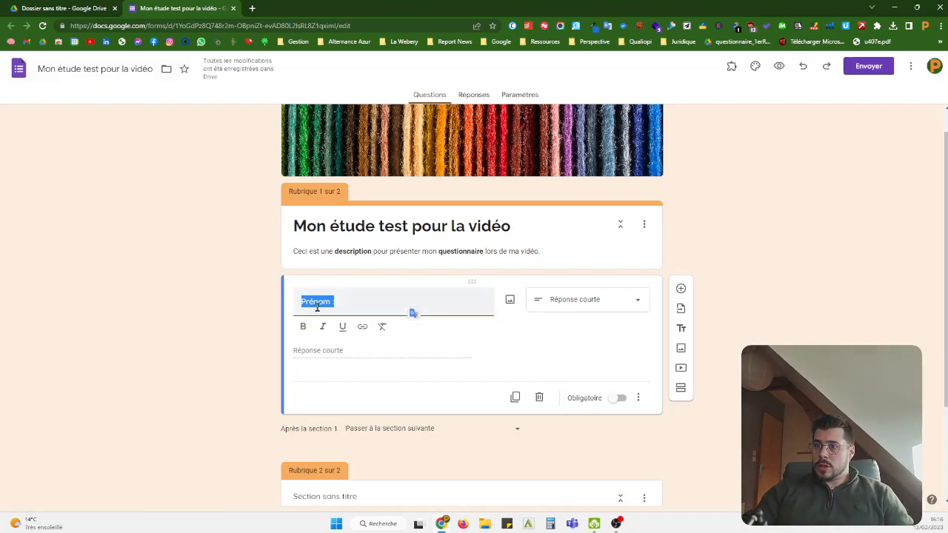
left_click_drag(351, 301, 254, 310)
left_click(303, 327)
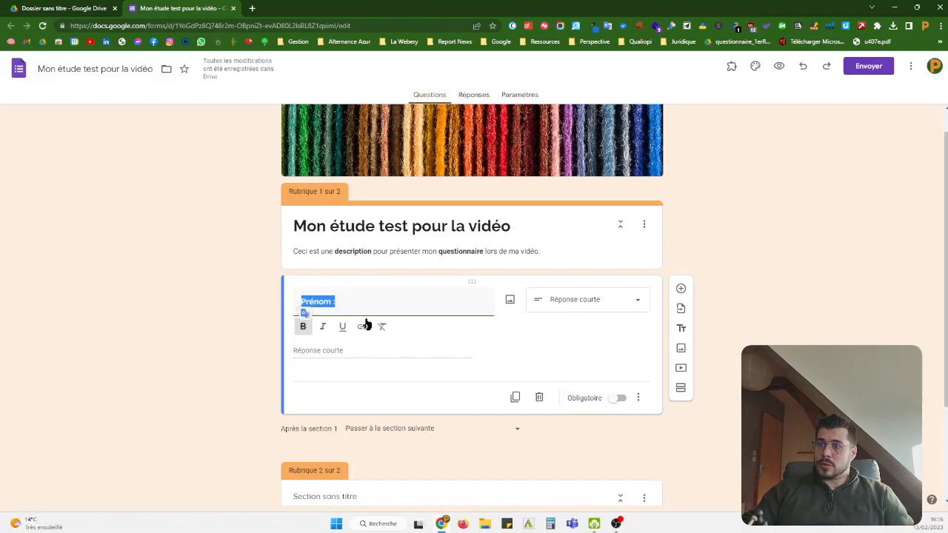
left_click(374, 301)
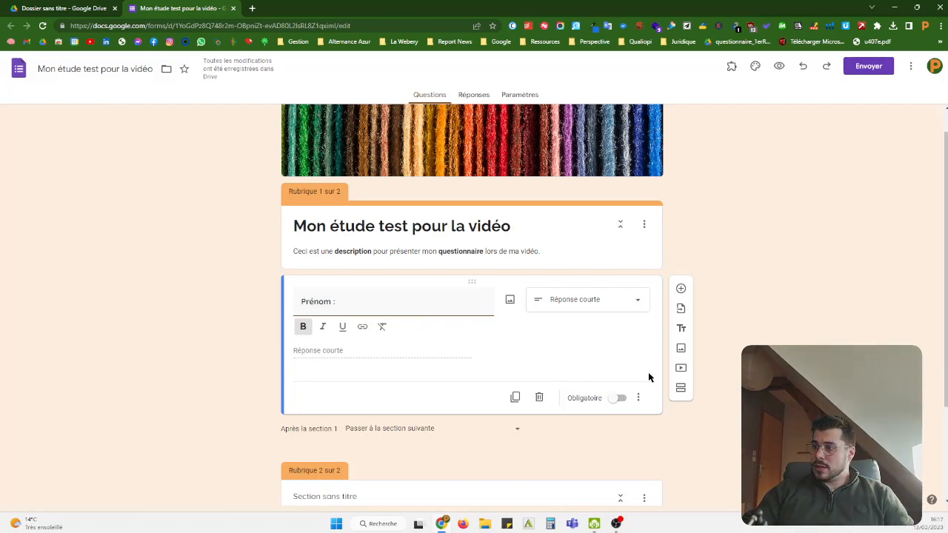
left_click(614, 400)
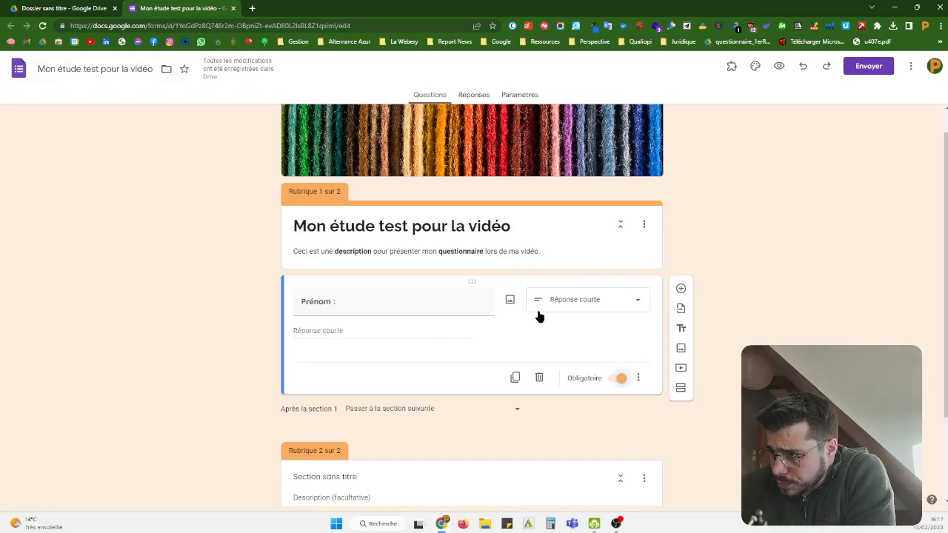
Search Google Images for "name" and insert the red "Hello my name is" badge picture into the "Prénom :" question
left_click(510, 300)
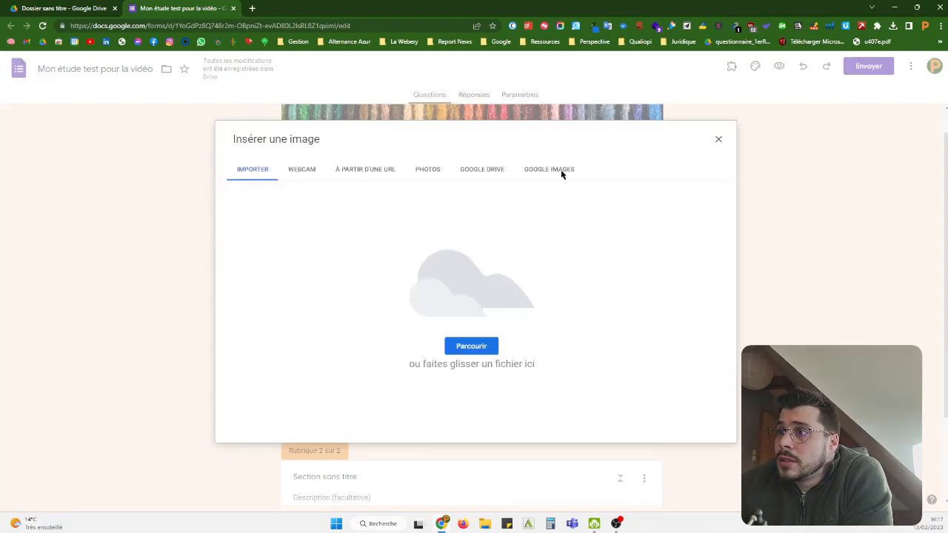
left_click(545, 170)
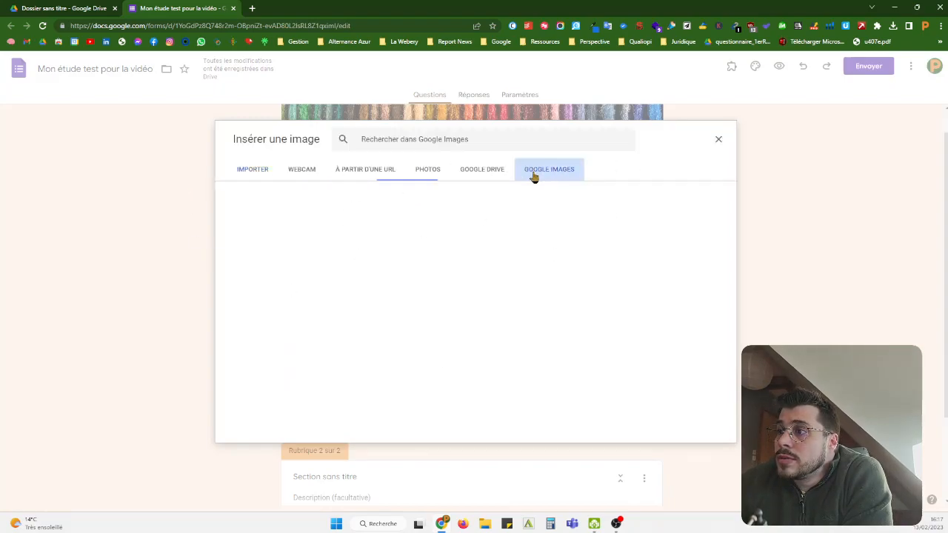
type("name")
key("Return")
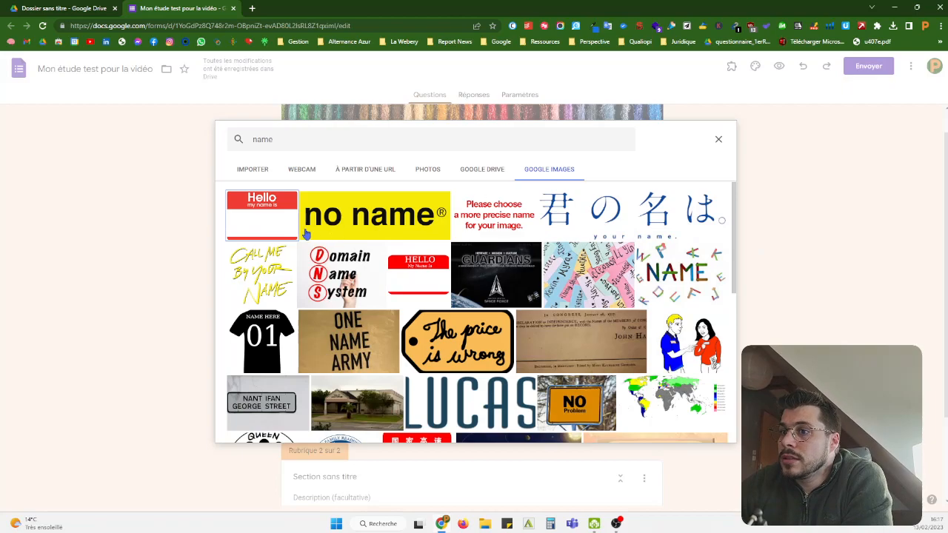
left_click(269, 225)
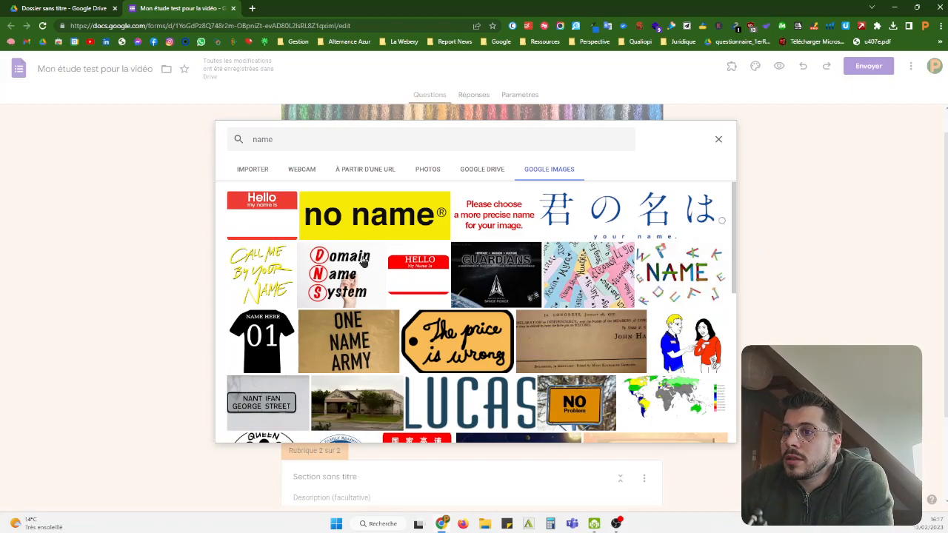
left_click(704, 428)
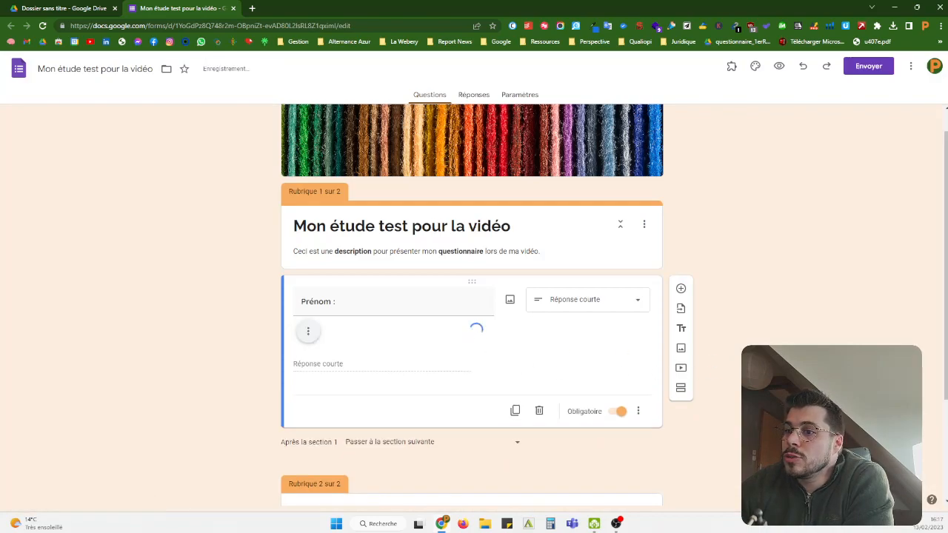
scroll(544, 352, "down", 4)
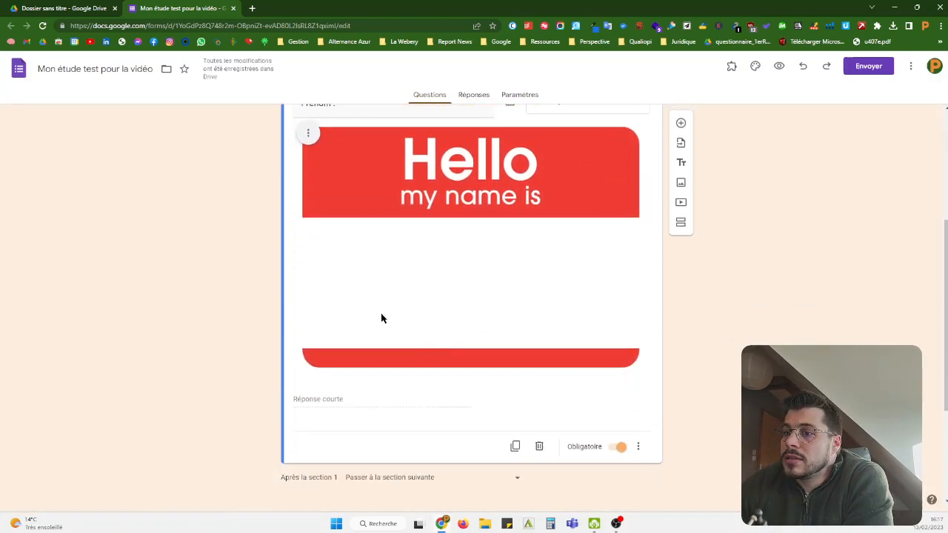
scroll(280, 171, "up", 1)
scroll(775, 248, "up", 1)
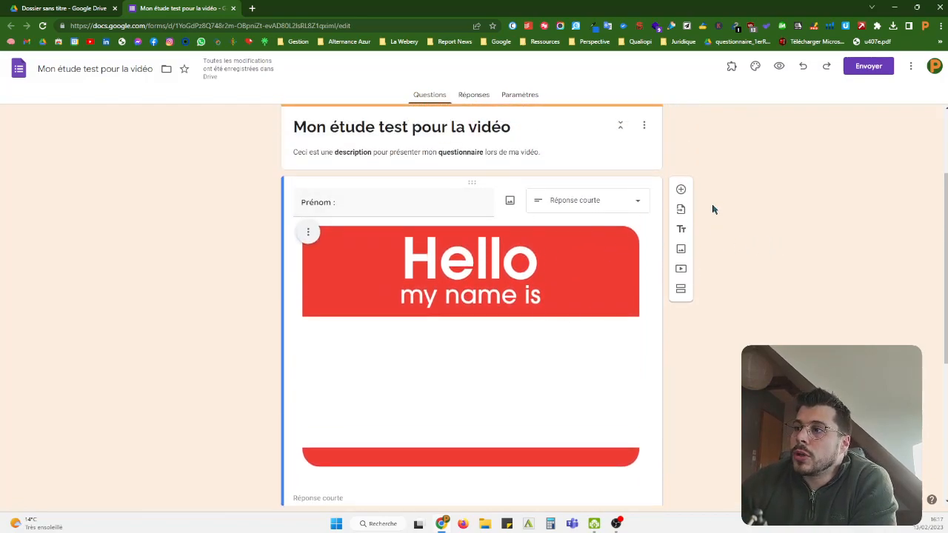
scroll(562, 277, "down", 1)
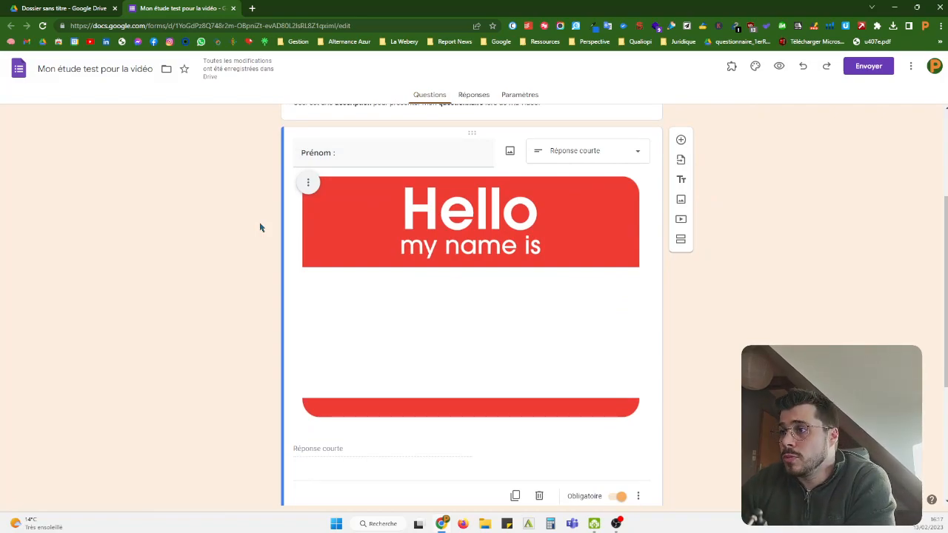
left_click(305, 184)
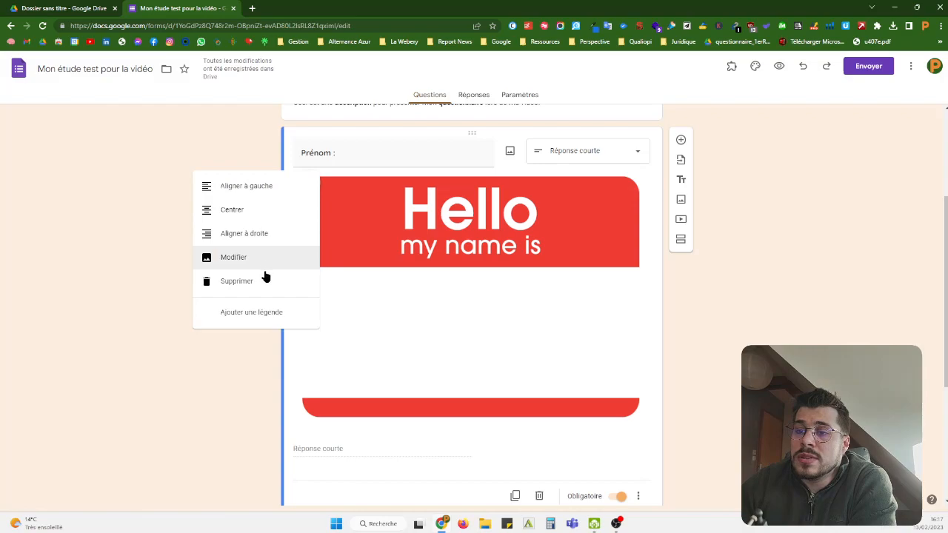
left_click(808, 208)
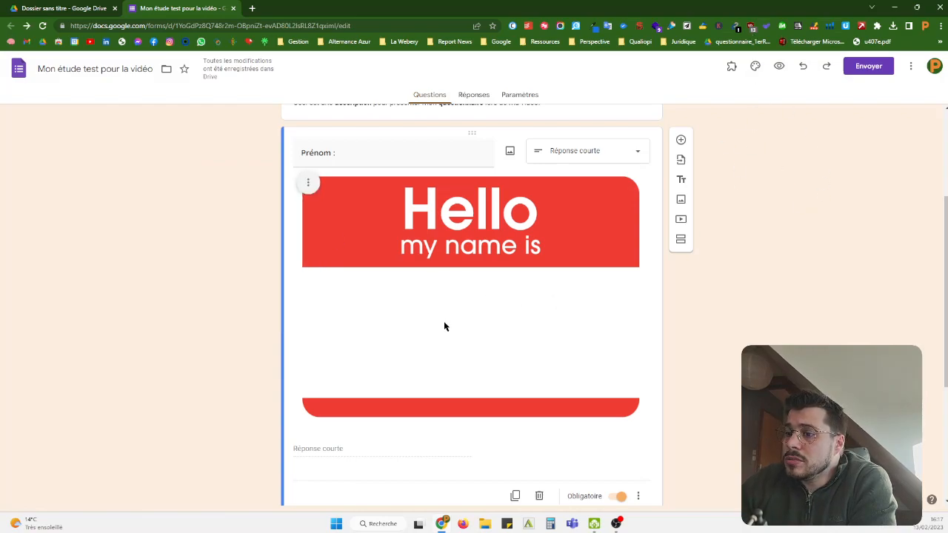
scroll(480, 358, "up", 1)
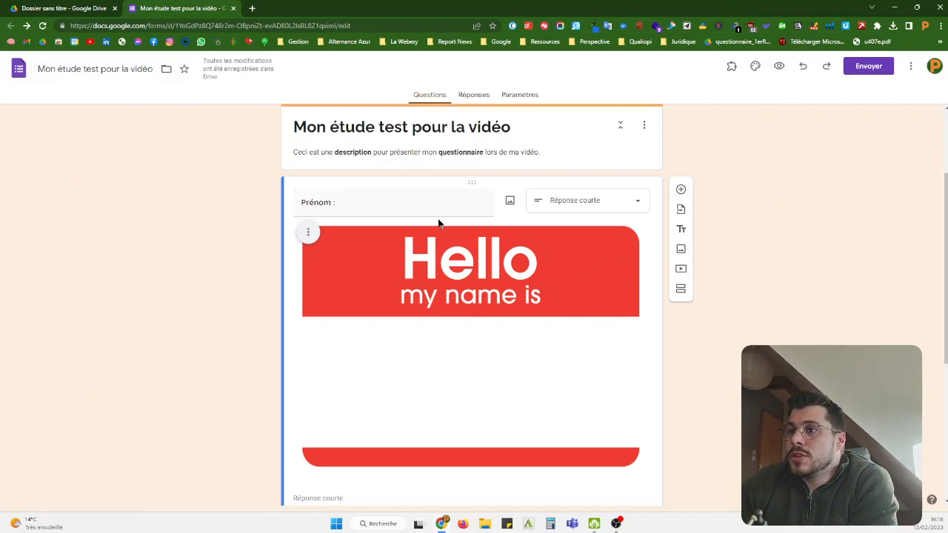
scroll(438, 223, "up", 1)
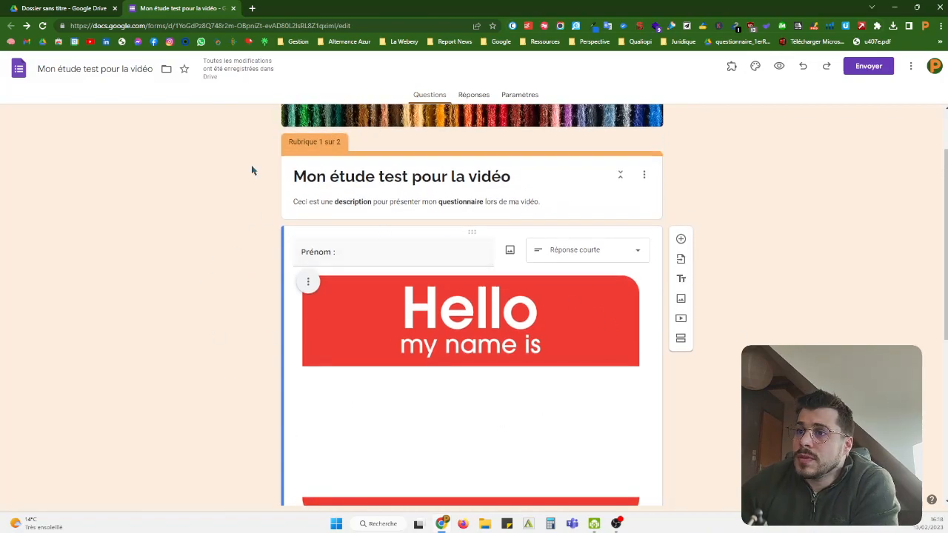
scroll(385, 230, "down", 6)
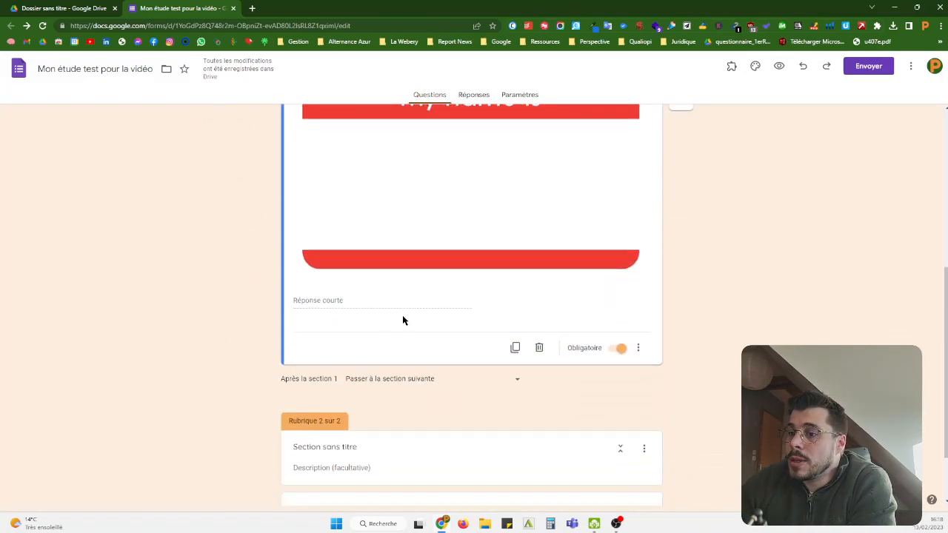
scroll(670, 272, "up", 6)
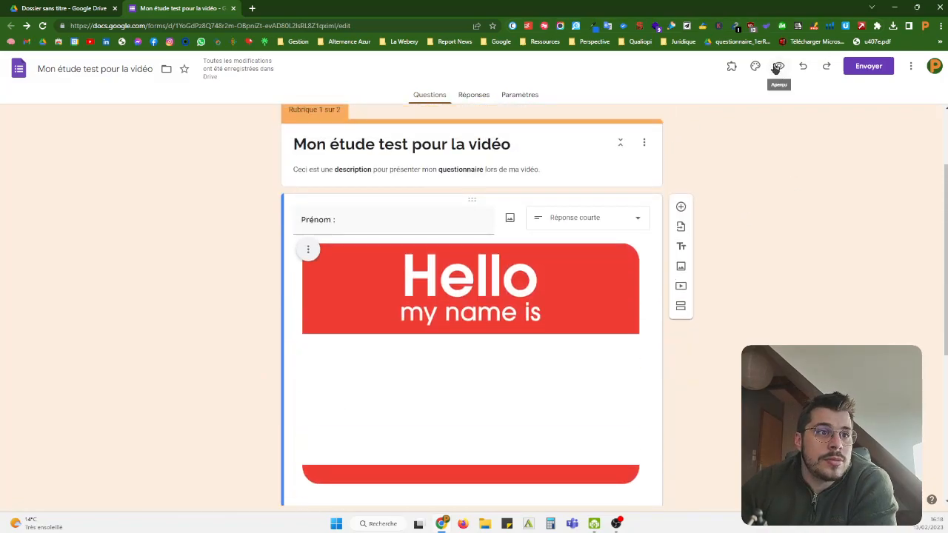
Preview the form and try to continue to the next section without answering the mandatory "Prénom :" question
left_click(776, 67)
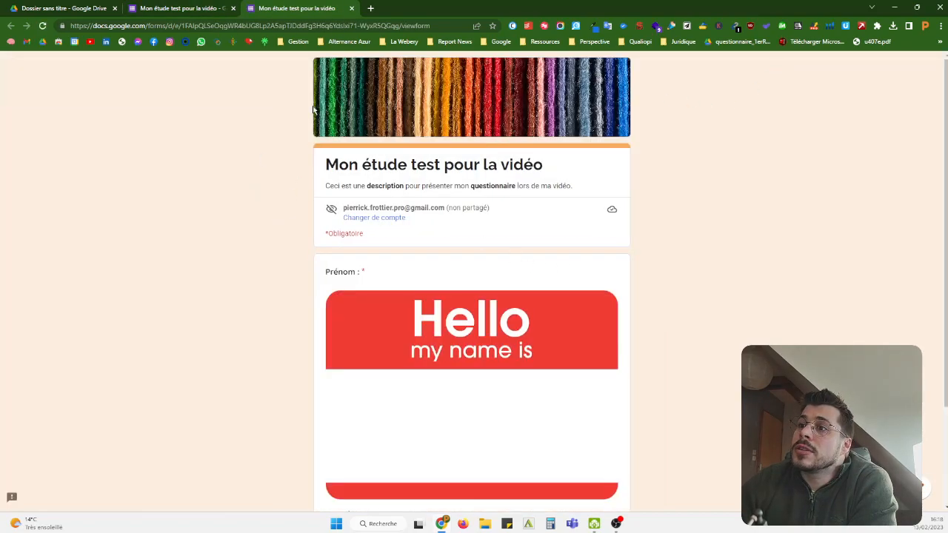
scroll(420, 234, "down", 3)
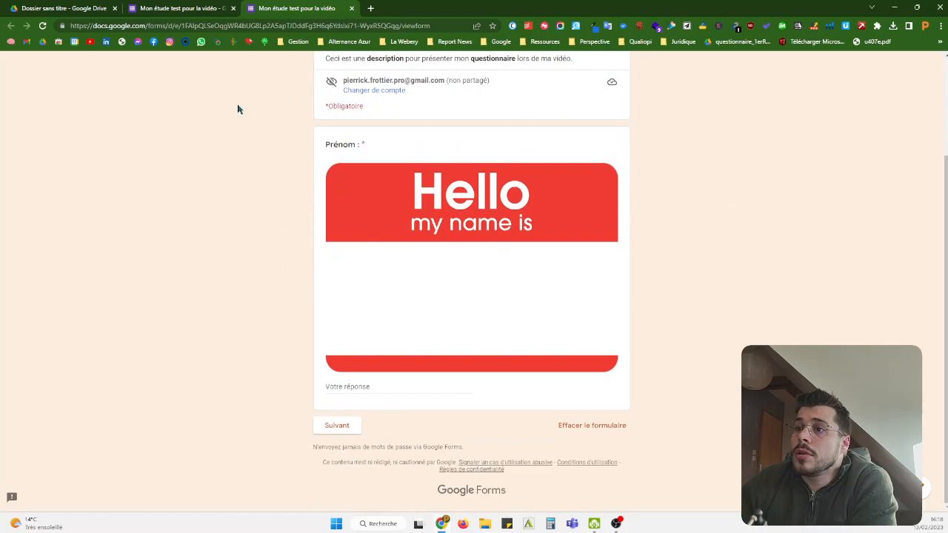
scroll(334, 309, "up", 3)
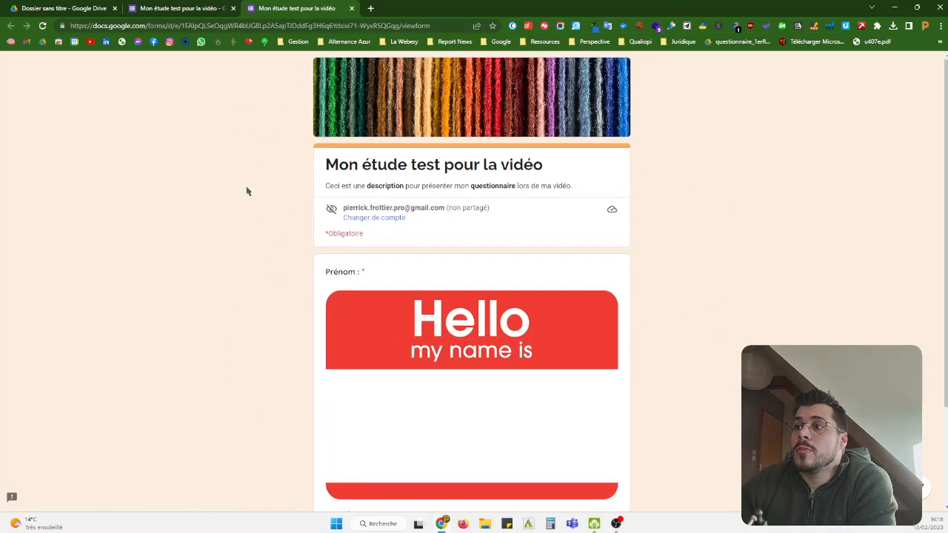
scroll(619, 316, "down", 3)
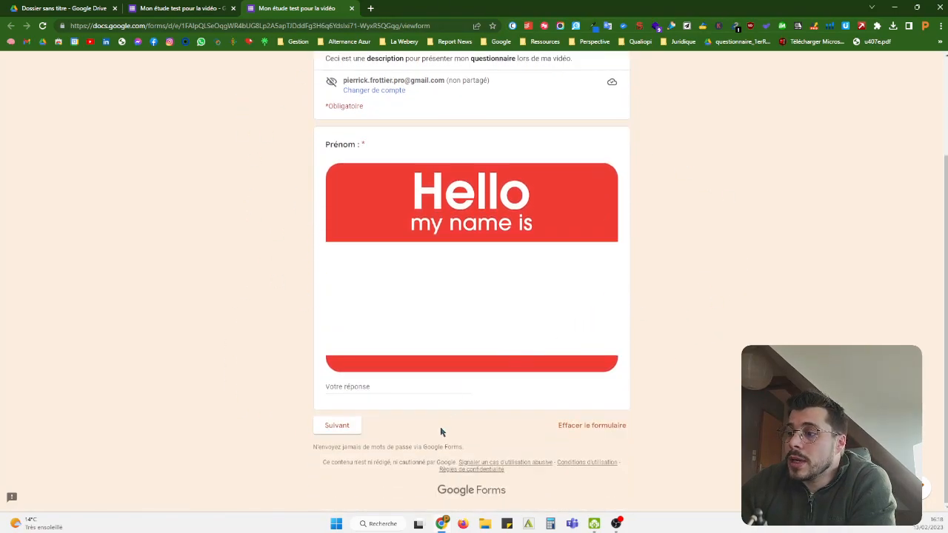
left_click(343, 428)
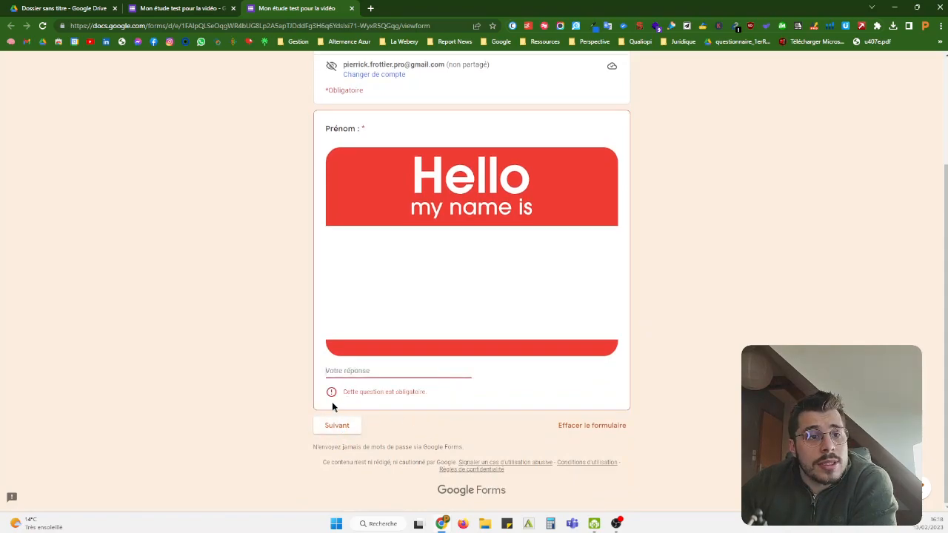
left_click_drag(339, 400, 450, 392)
left_click(450, 392)
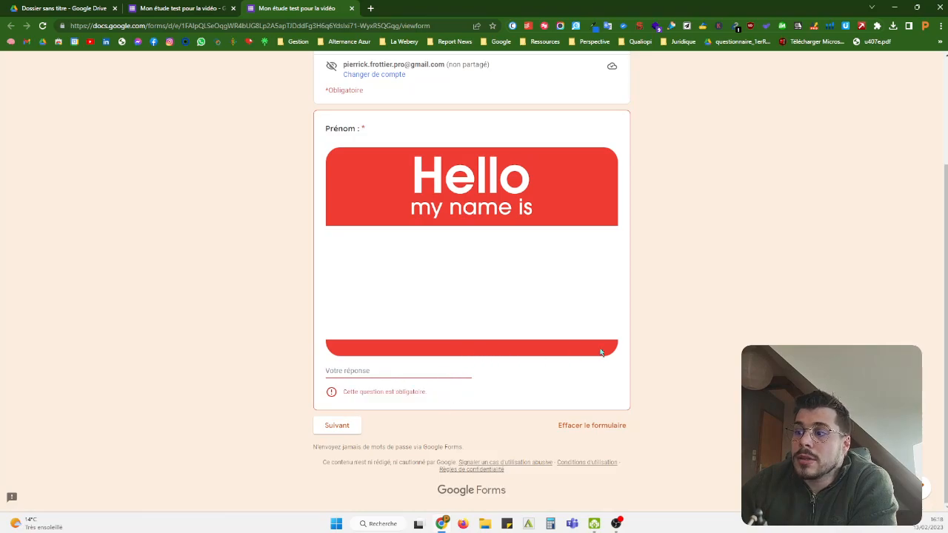
Enter a first name in the preview to test moving to the second section and back, and close the preview
scroll(589, 353, "up", 2)
left_click(363, 471)
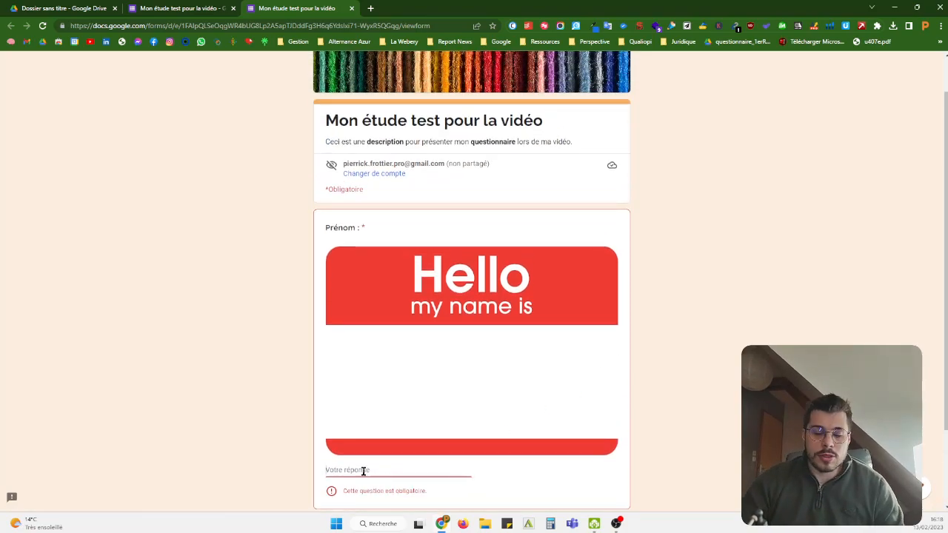
type("P")
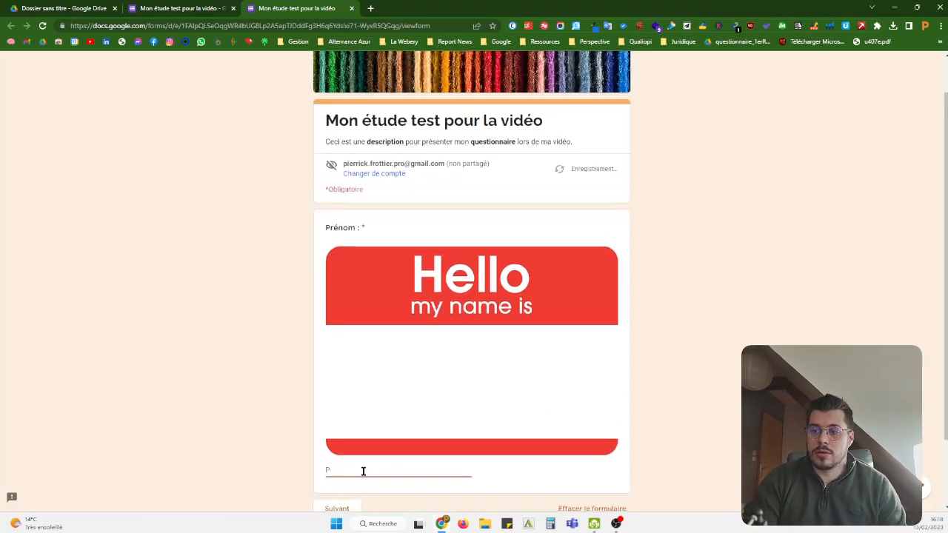
type("pierrk")
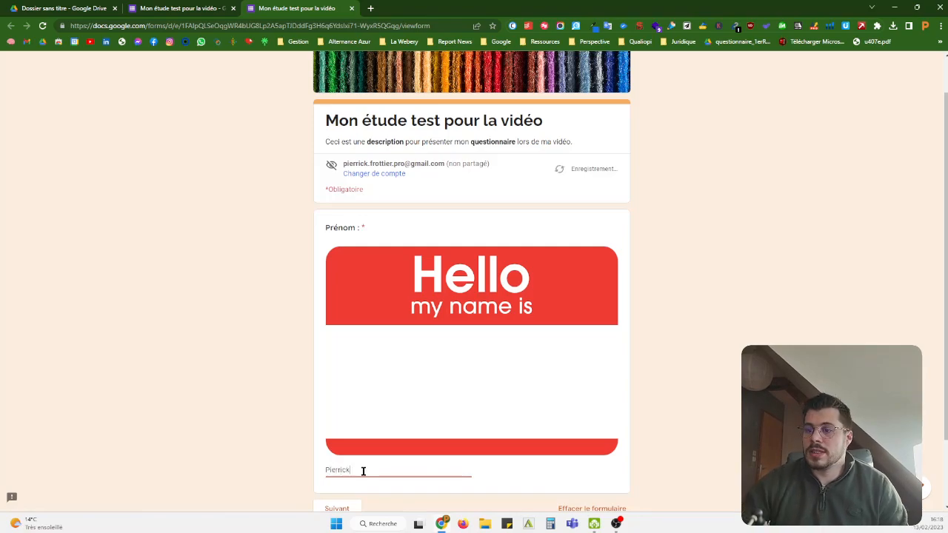
scroll(362, 470, "down", 1)
left_click(354, 460)
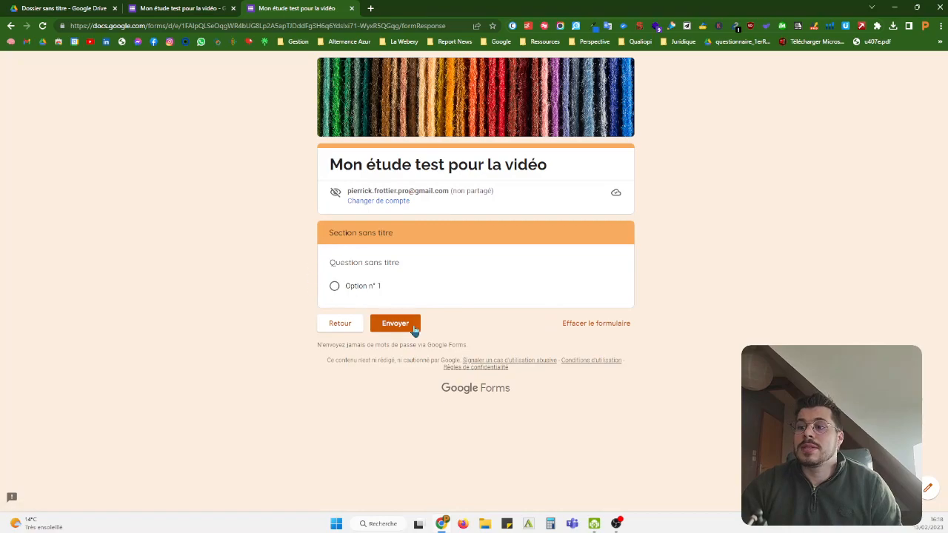
left_click(339, 330)
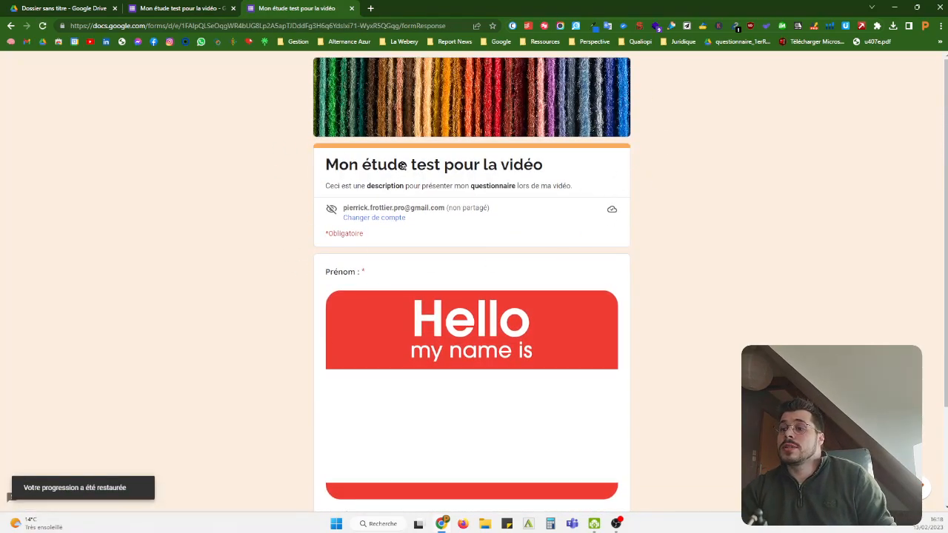
left_click(351, 8)
Delete the "Hello my name is" badge picture from the "Prénom :" question
scroll(569, 265, "down", 2)
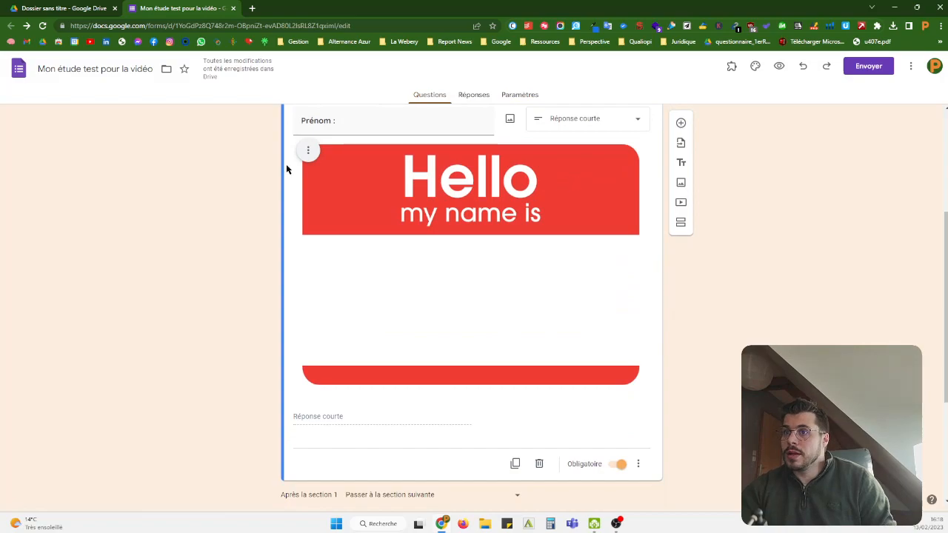
left_click(308, 151)
left_click(237, 251)
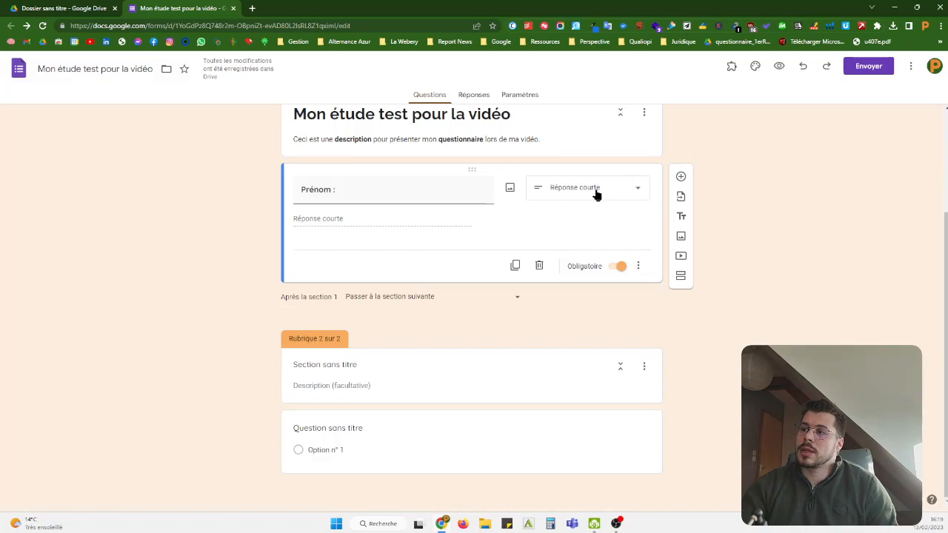
Duplicate the "Prénom :" question and retitle the copy "Nom :"
left_click(511, 267)
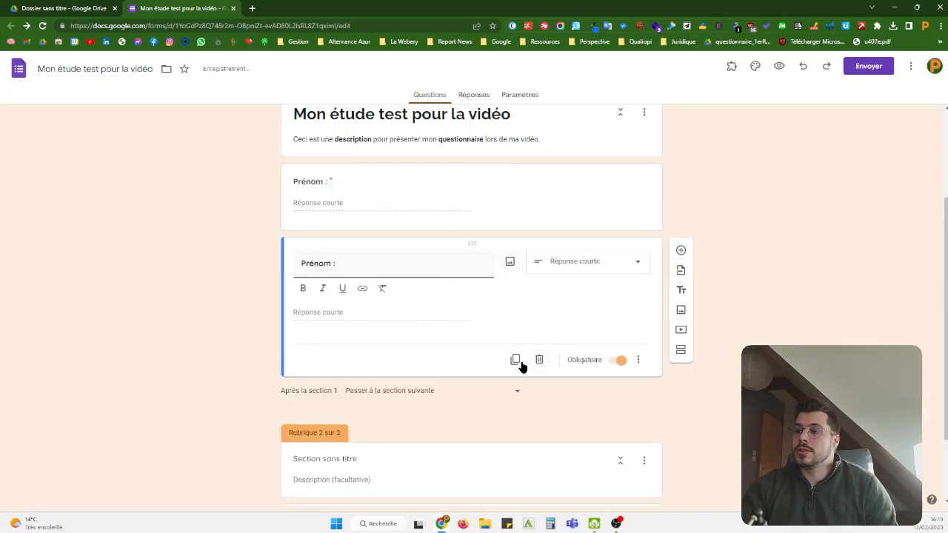
left_click(332, 262)
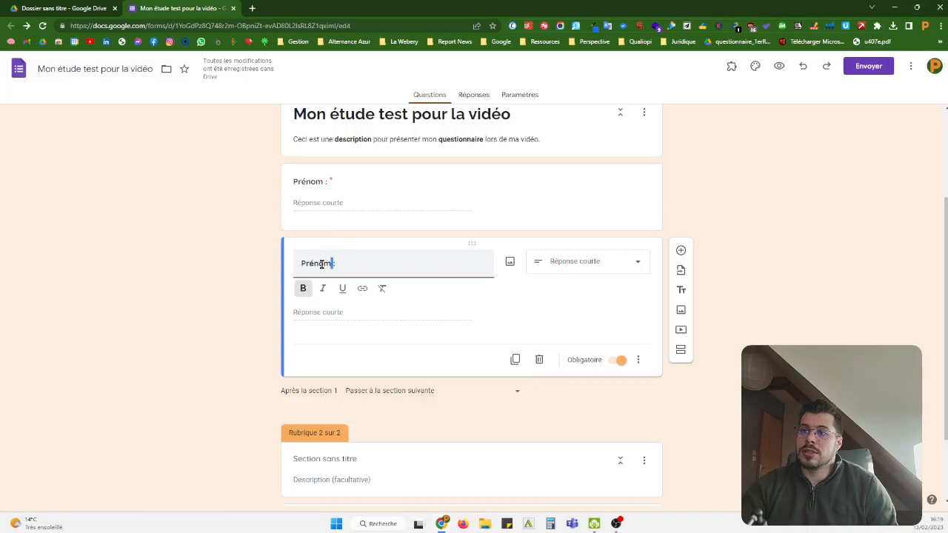
left_click_drag(372, 259, 228, 283)
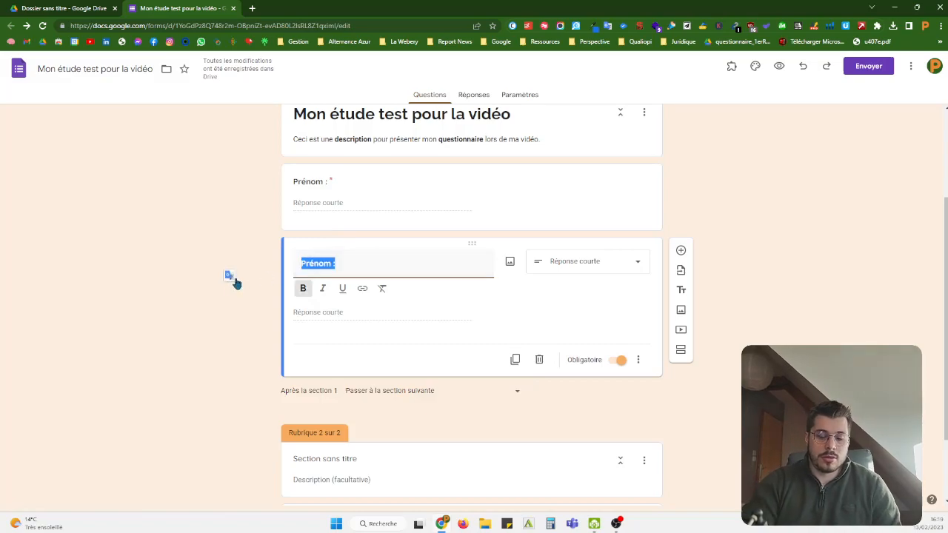
type("NO")
key("BackSpace")
type("om :")
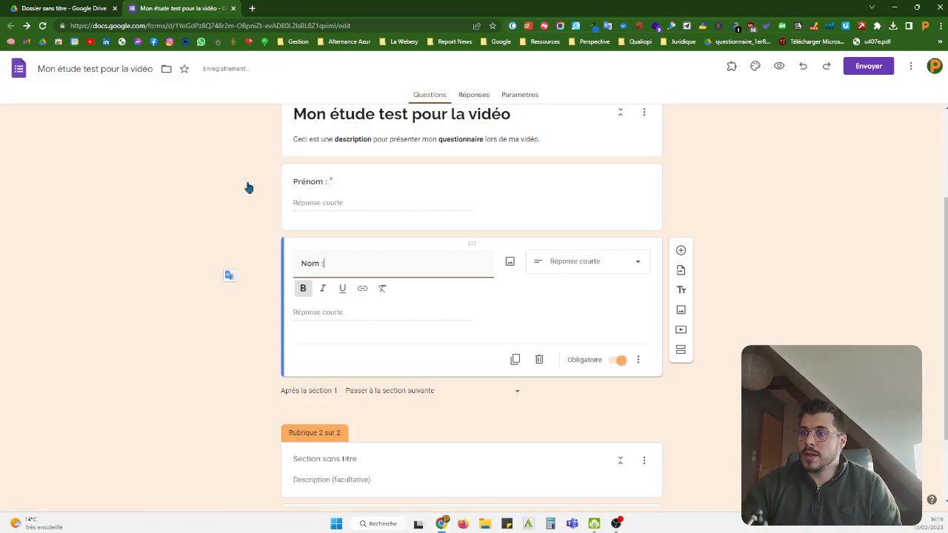
left_click(674, 400)
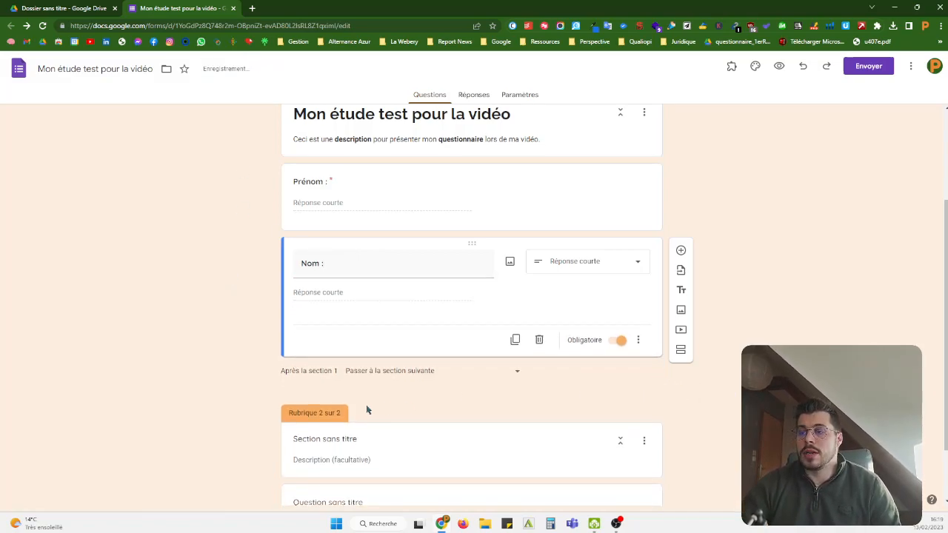
Add a title and description block to the first section and move it above the "Prénom :" question
scroll(488, 257, "up", 1)
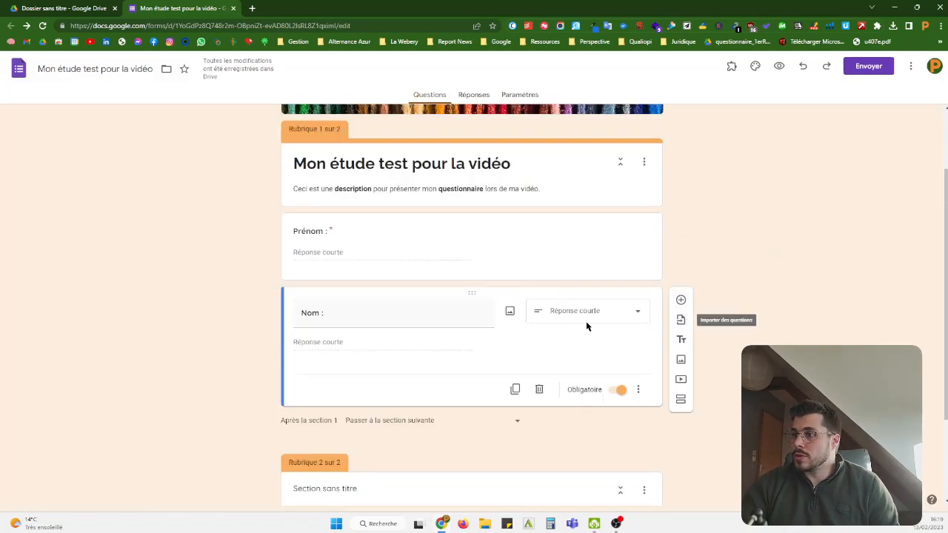
left_click(681, 341)
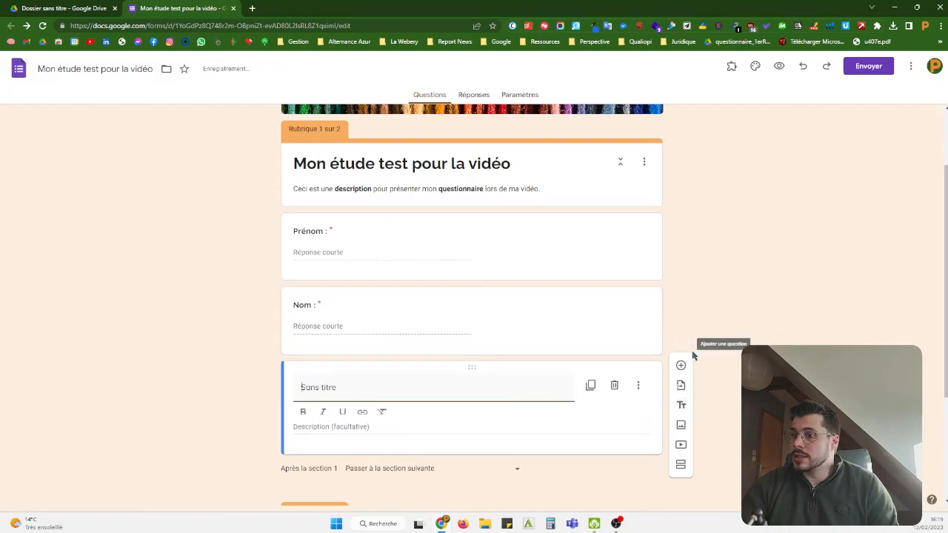
left_click_drag(494, 371, 453, 245)
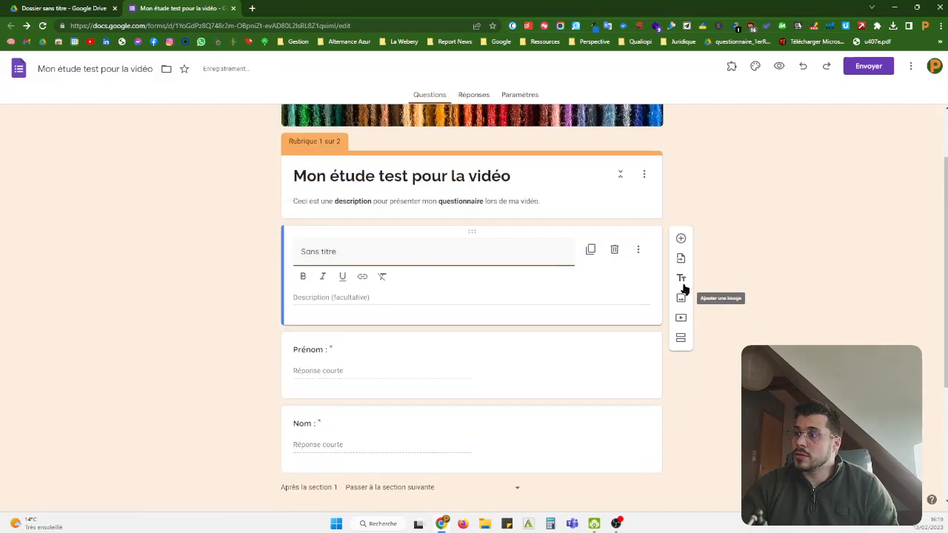
Title the new text block "Vos coordonnées :", correcting its spelling with the suggested word "coordonnées"
key("BackSpace")
key("BackSpace")
key("BackSpace")
key("BackSpace")
key("BackSpace")
key("BackSpace")
key("BackSpace")
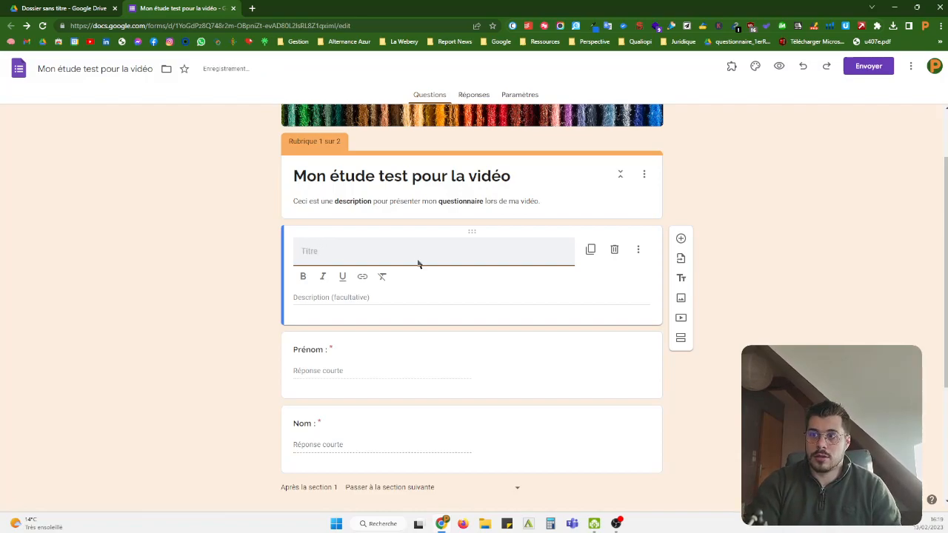
type("Vos coor")
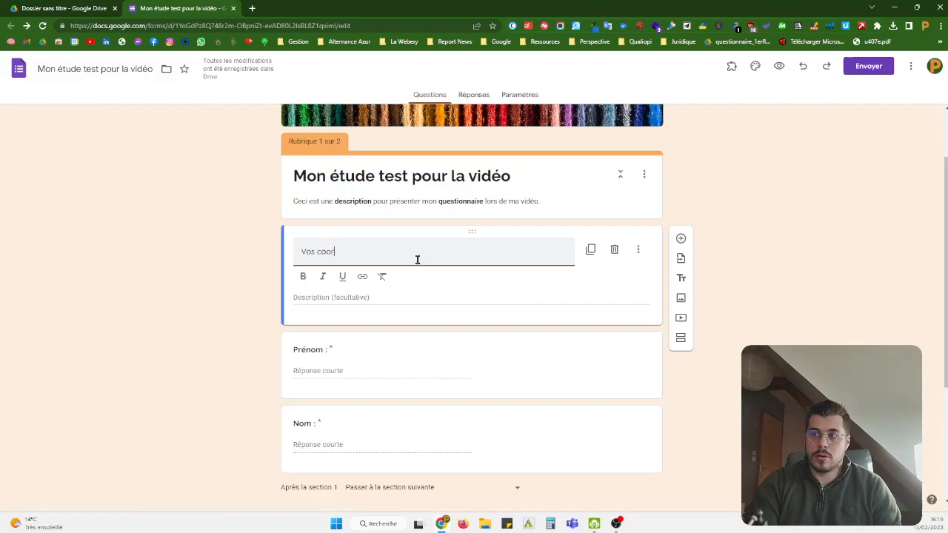
type("donées :")
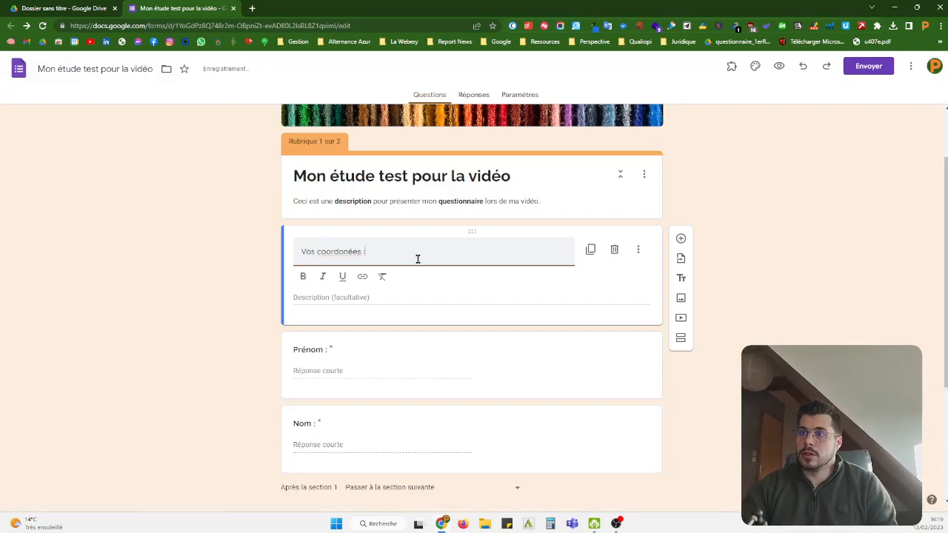
right_click(350, 251)
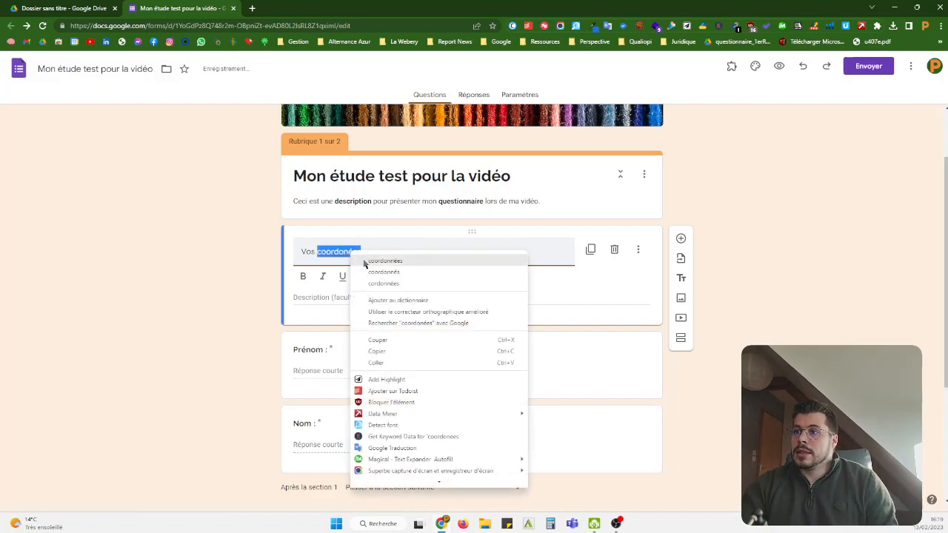
left_click(384, 261)
left_click(749, 252)
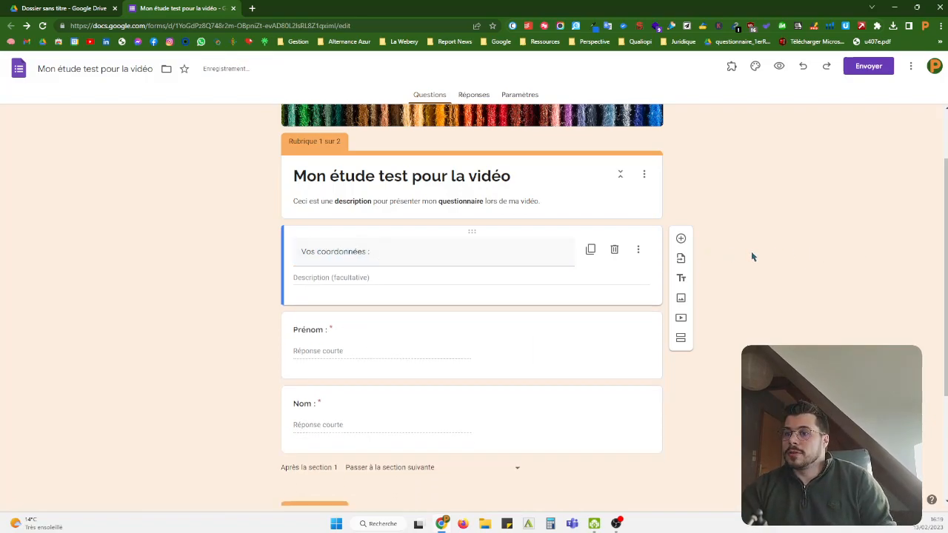
Review the first section's blocks and open a preview of the updated form
scroll(750, 256, "down", 1)
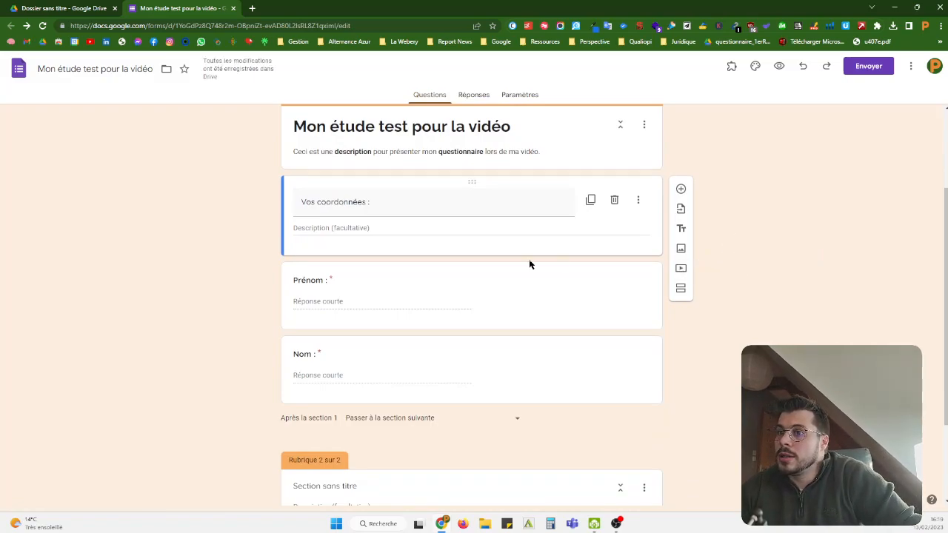
scroll(471, 345, "down", 2)
scroll(374, 148, "up", 1)
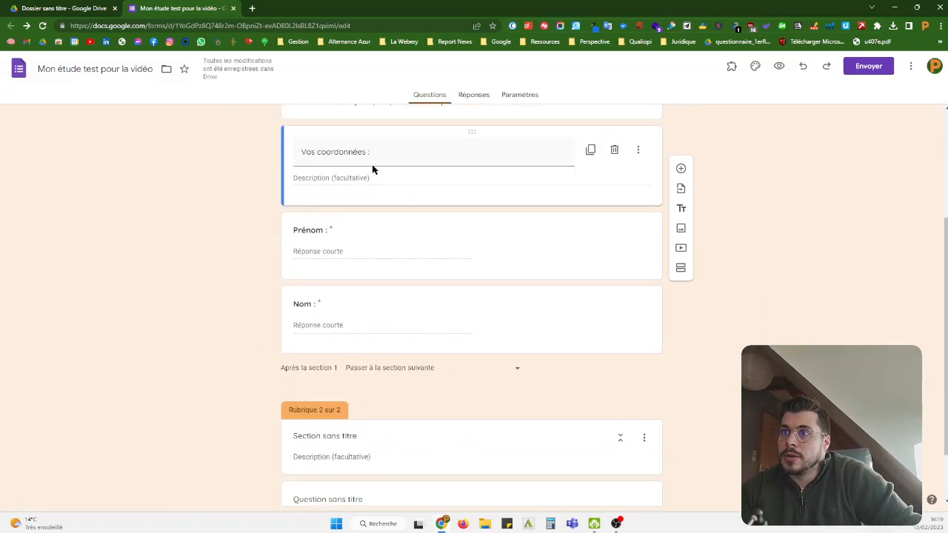
left_click(778, 66)
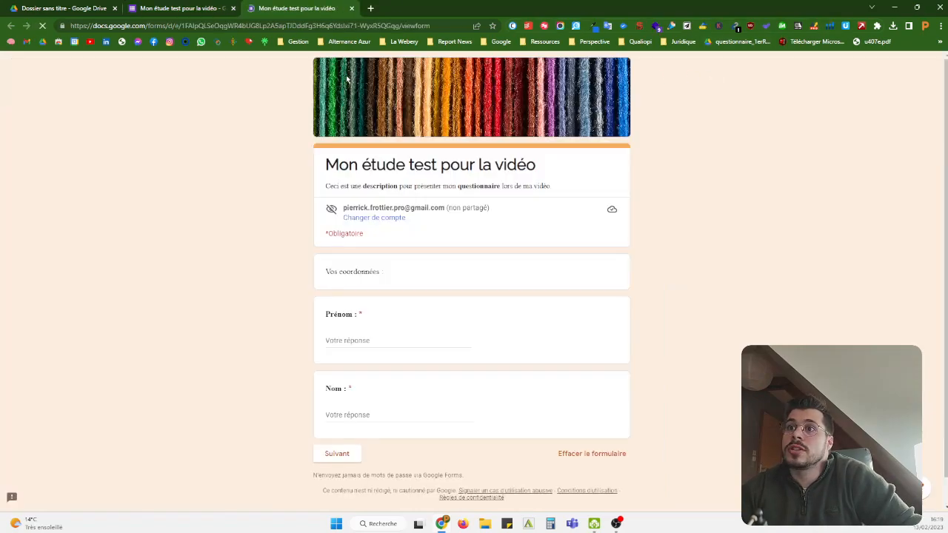
Check the "Vos coordonnées :" heading in the form preview and return to the form editor
left_click_drag(330, 271, 459, 278)
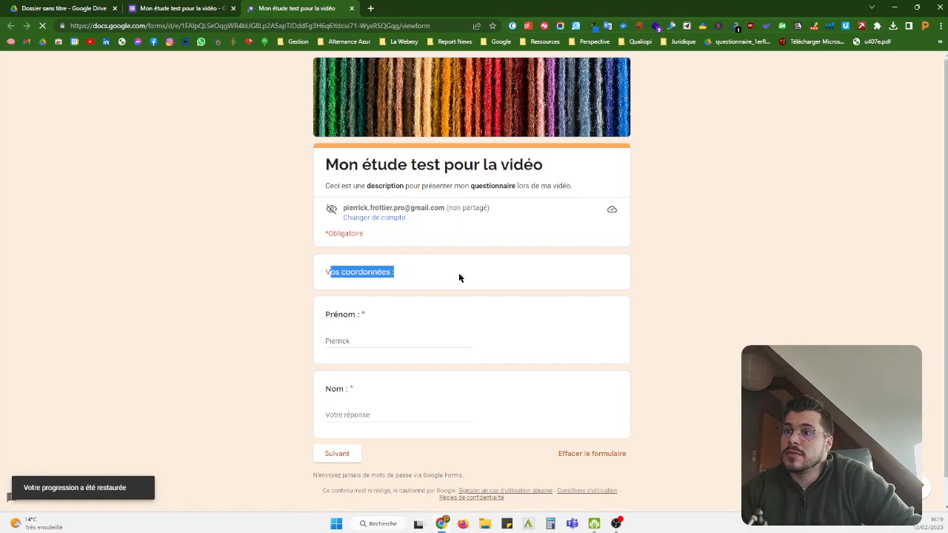
left_click(396, 316)
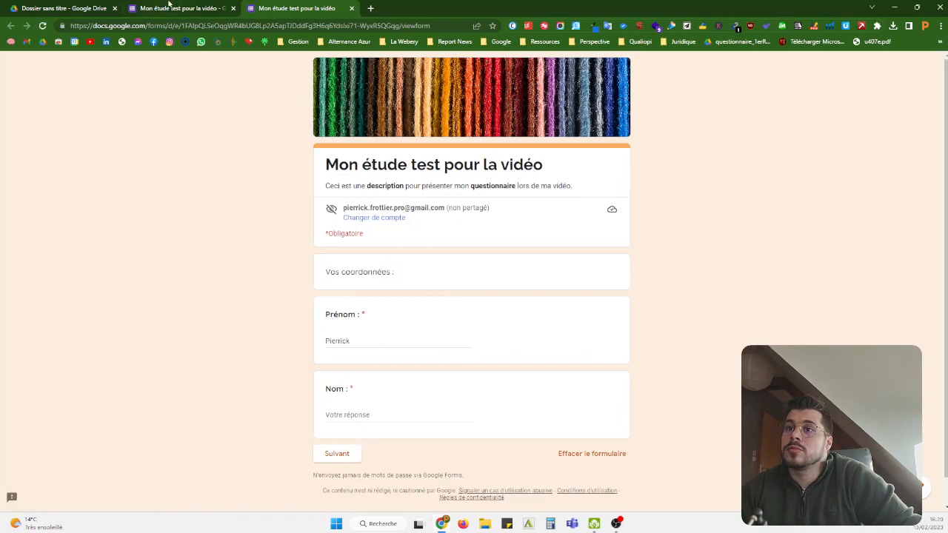
left_click(169, 6)
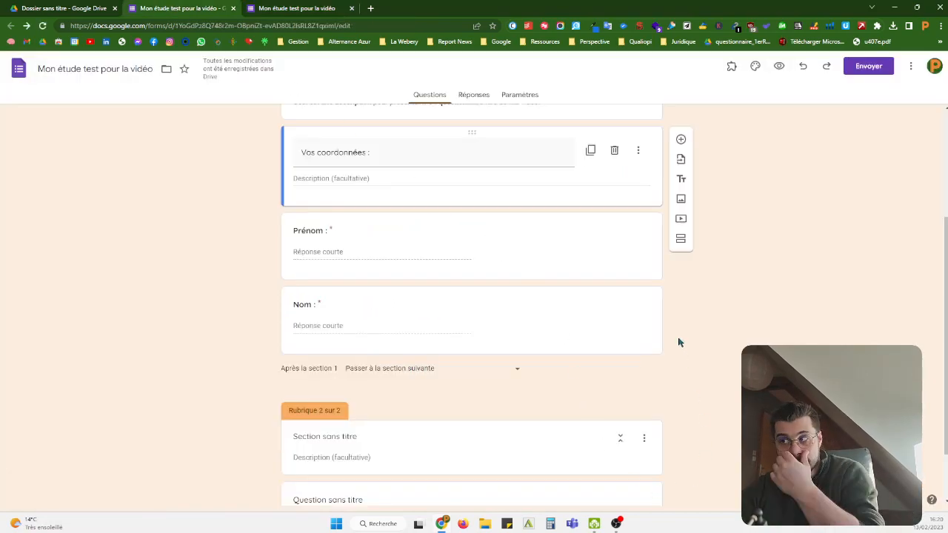
Add a new question below "Nom :" and set its answer type to Date
left_click(657, 337)
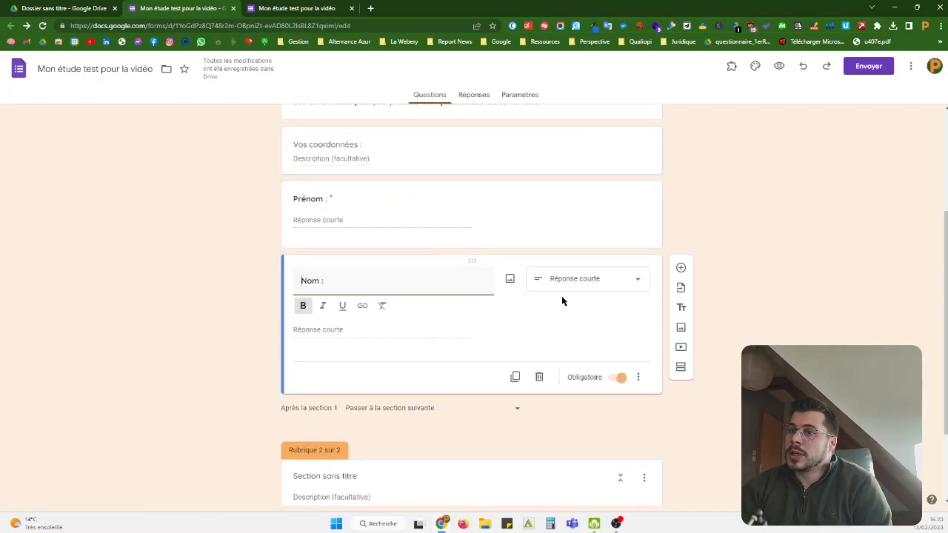
left_click(681, 268)
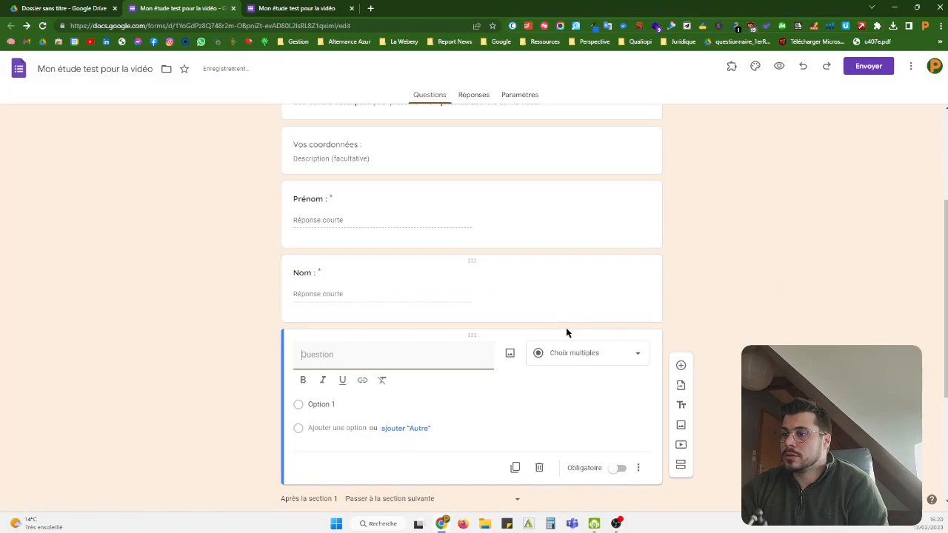
left_click(580, 362)
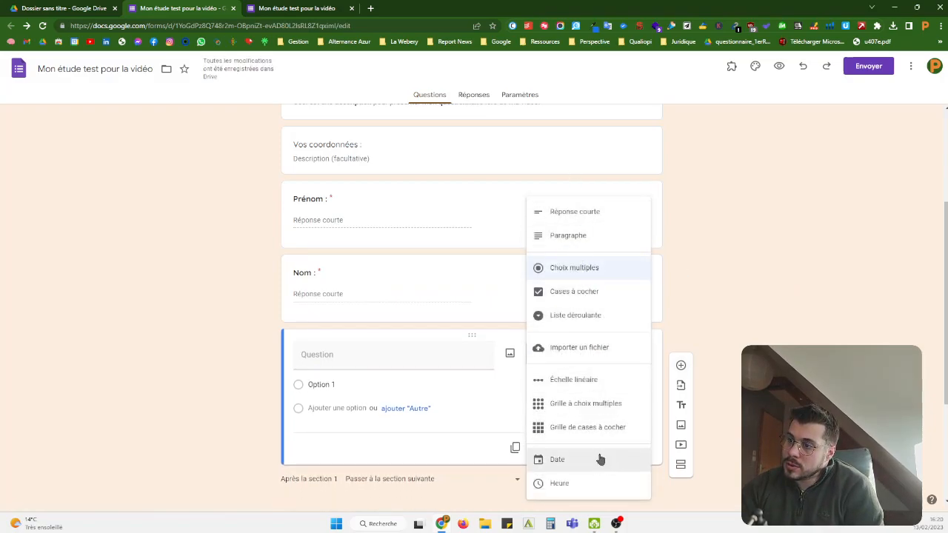
left_click(772, 298)
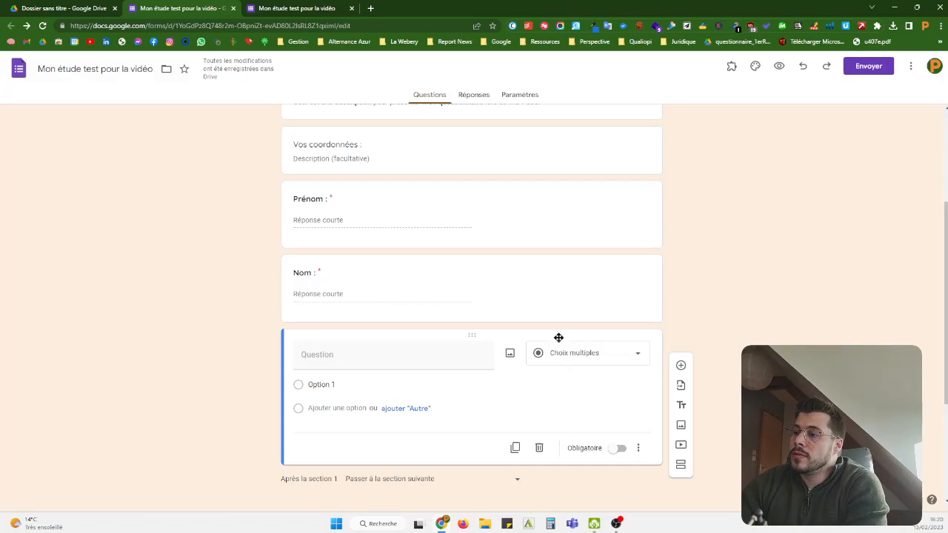
left_click(614, 358)
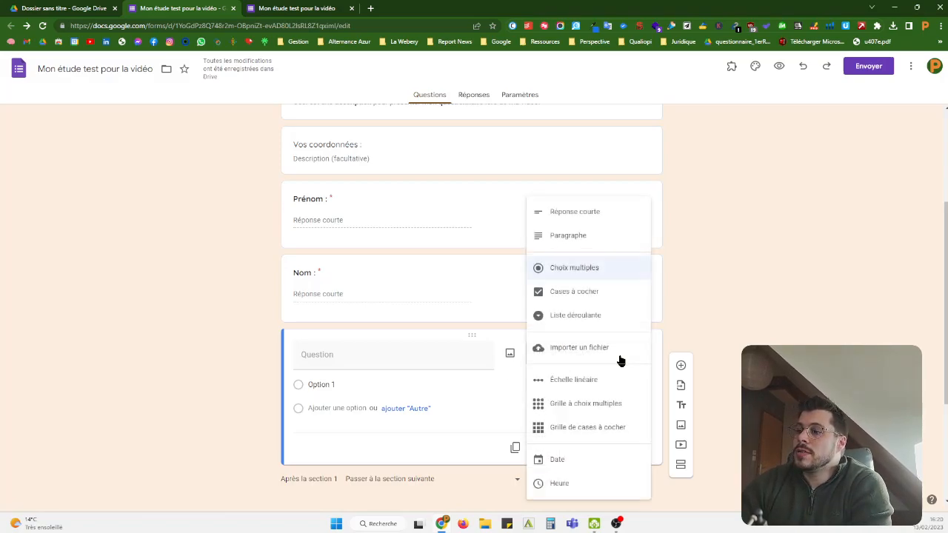
left_click(574, 459)
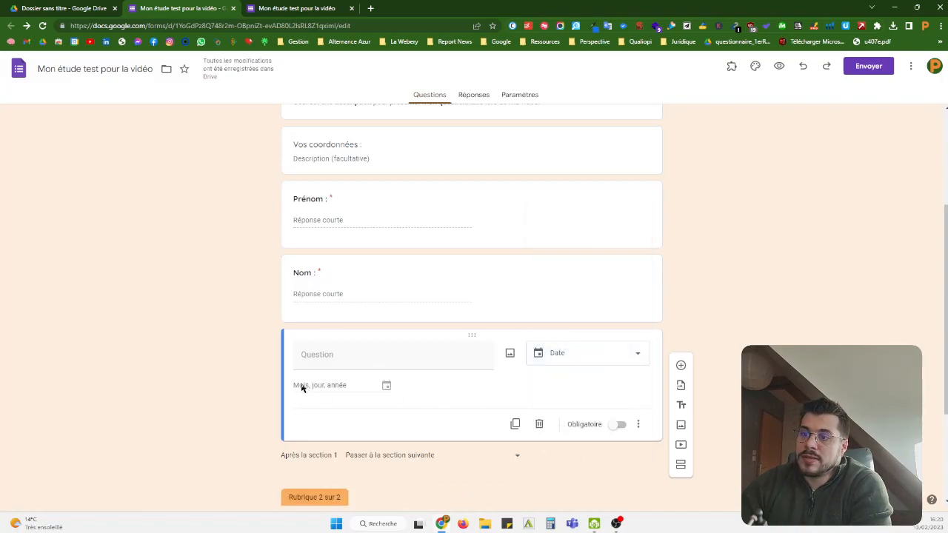
Title the new date question "Date d'anniversaire :" and make the title bold
left_click(364, 355)
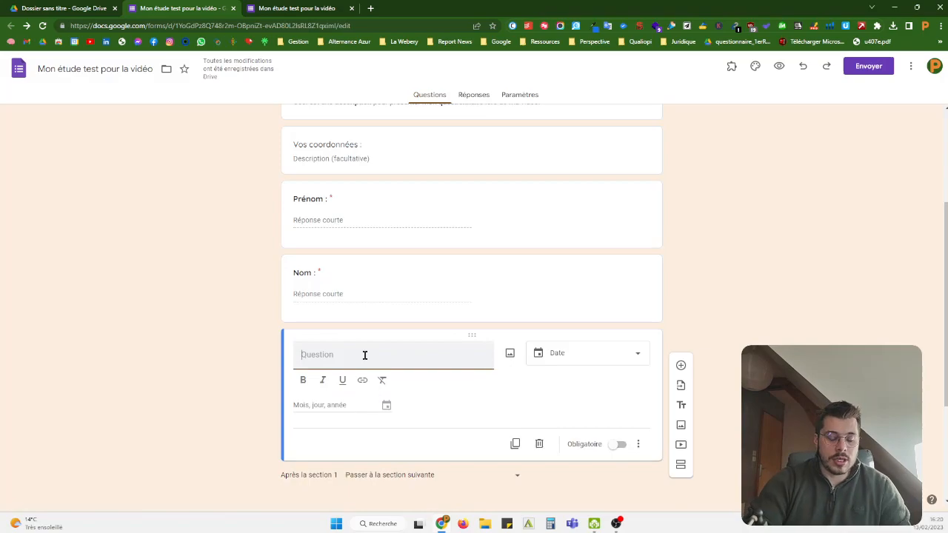
type("Date d'anniversaire :")
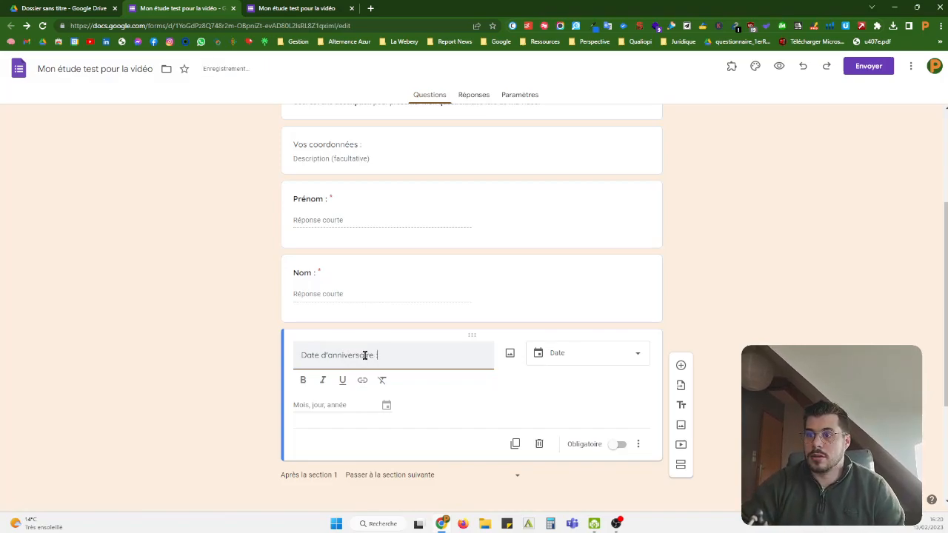
triple_click(364, 355)
key("ctrl+b")
left_click(508, 392)
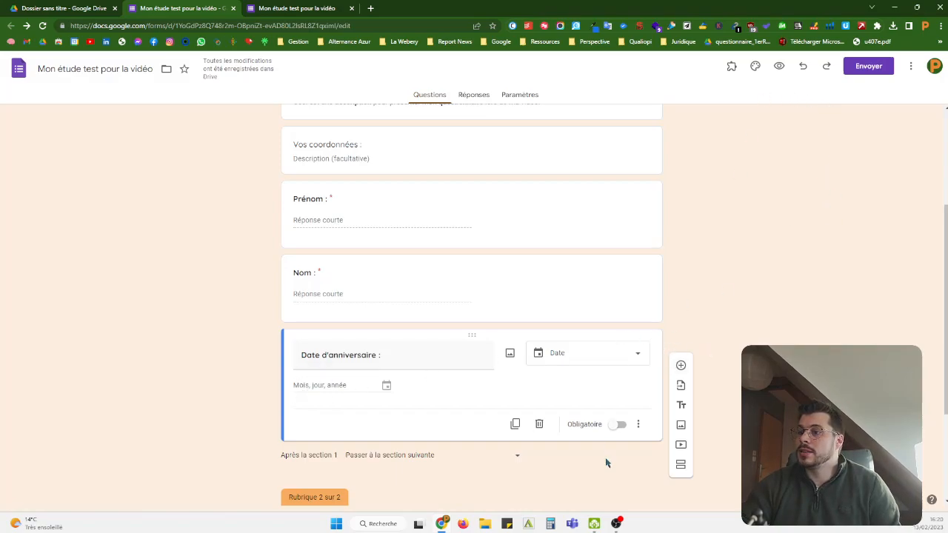
Preview the updated form, keep a single preview open, and view the date question
left_click(779, 66)
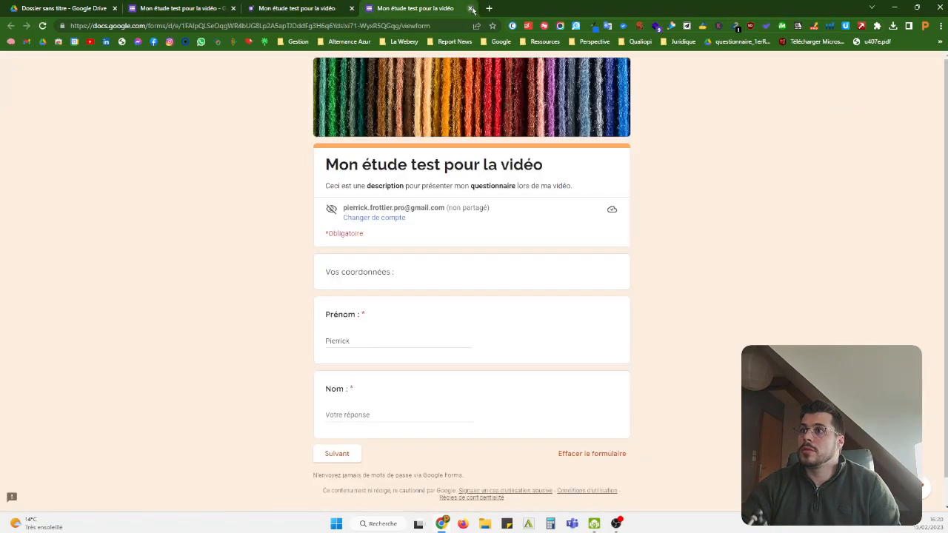
left_click(473, 10)
scroll(308, 420, "down", 1)
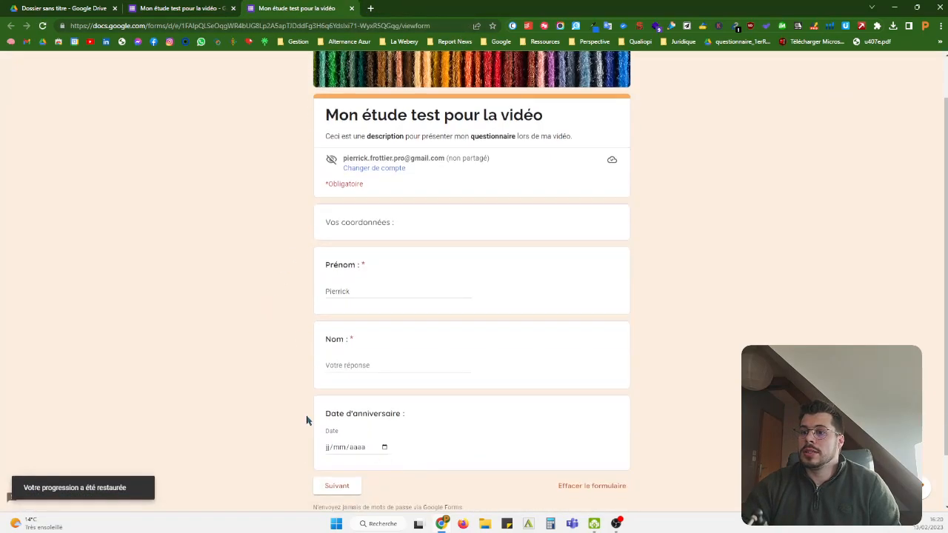
Browse the years offered by the "Date d'anniversaire :" calendar without choosing a date
left_click(385, 447)
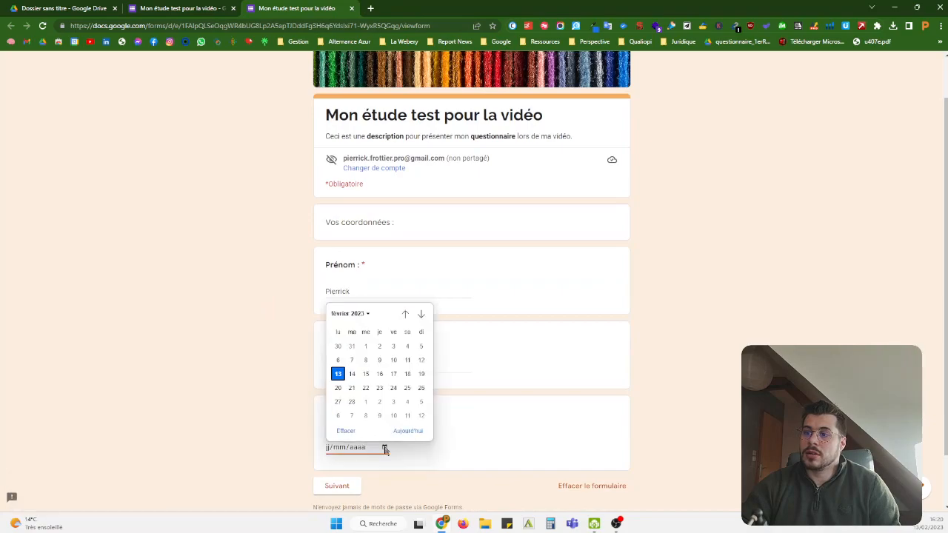
left_click(368, 314)
scroll(360, 407, "up", 5)
scroll(371, 379, "up", 6)
scroll(370, 375, "down", 7)
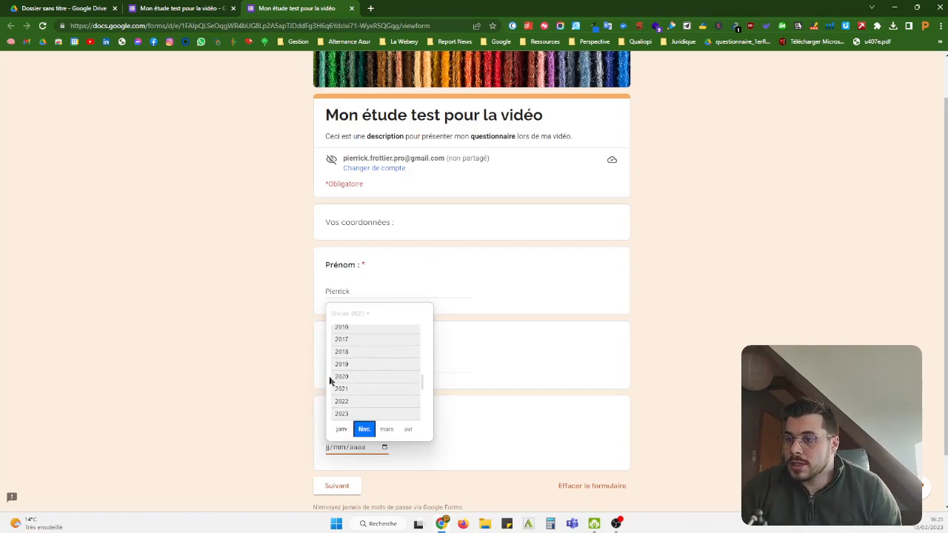
scroll(373, 406, "up", 2)
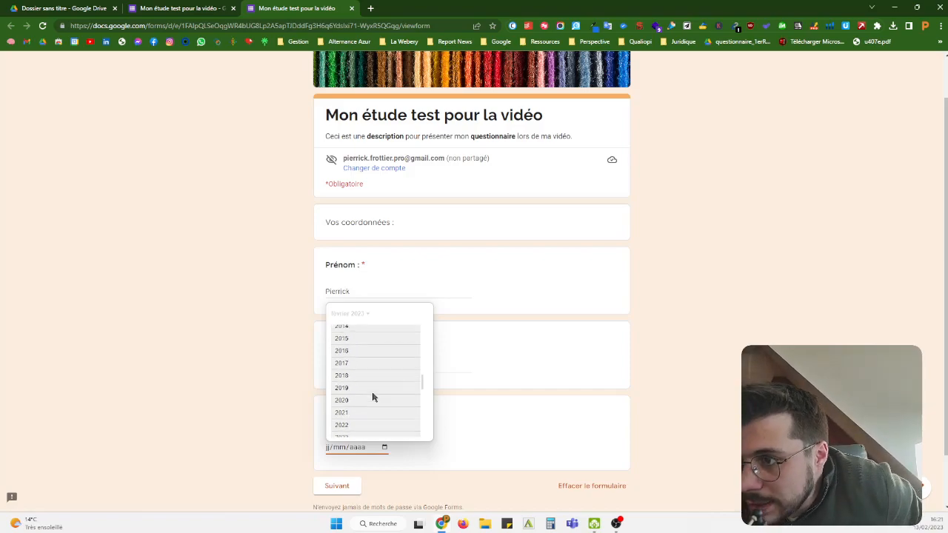
scroll(367, 400, "up", 6)
scroll(355, 407, "down", 1)
left_click(272, 371)
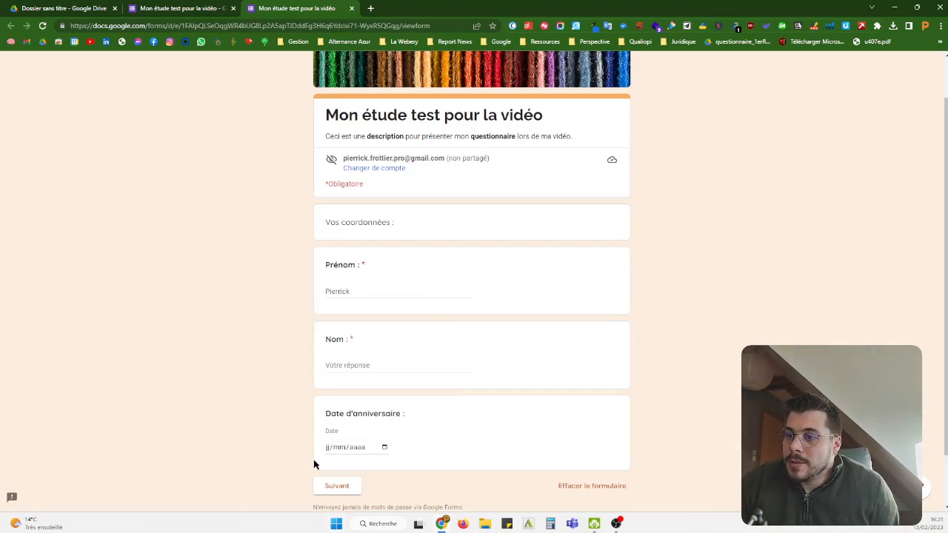
Answer the "Date d'anniversaire :" question in the preview by choosing a sample year, month and day
left_click(383, 447)
left_click(360, 313)
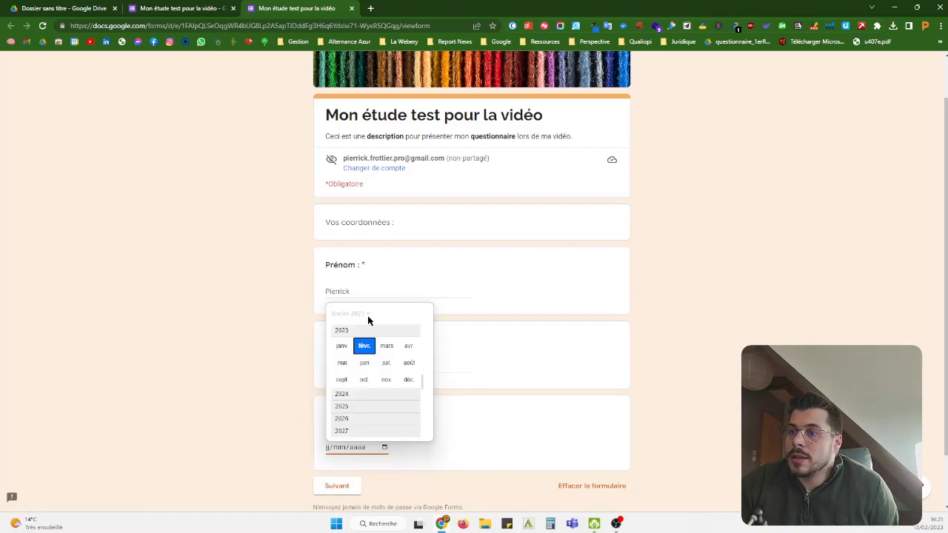
scroll(370, 404, "up", 3)
scroll(370, 370, "up", 2)
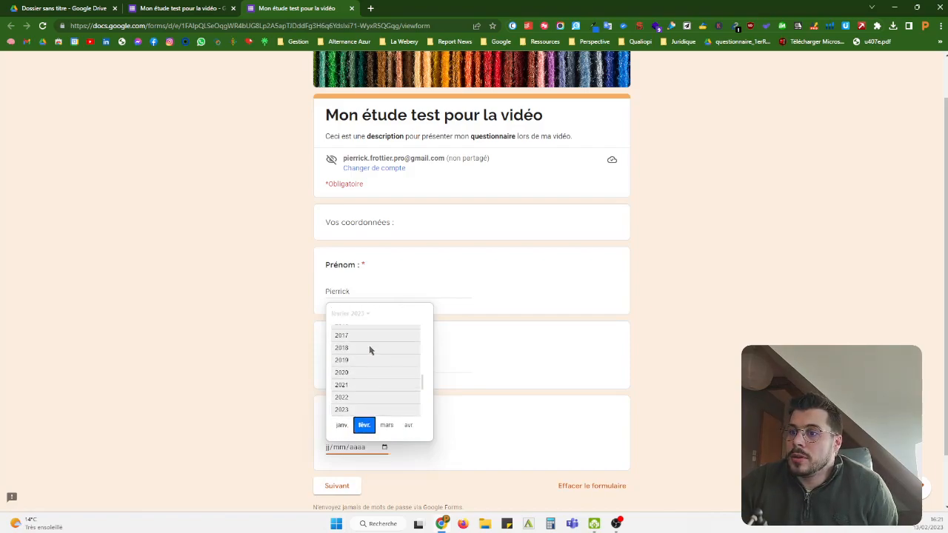
left_click(370, 351)
left_click(391, 380)
left_click(365, 401)
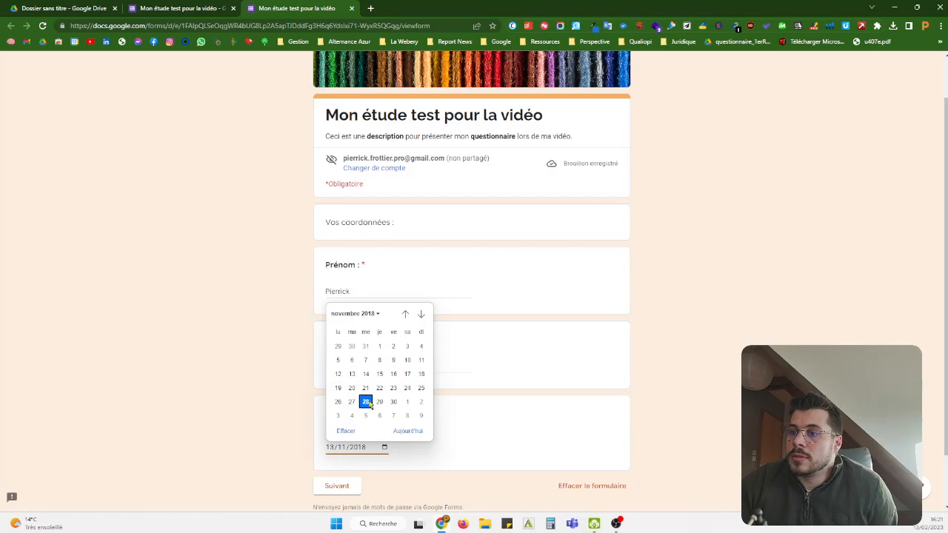
Review the filled-in preview from heading to date question, and examine both sections back in the form editor
scroll(471, 433, "down", 2)
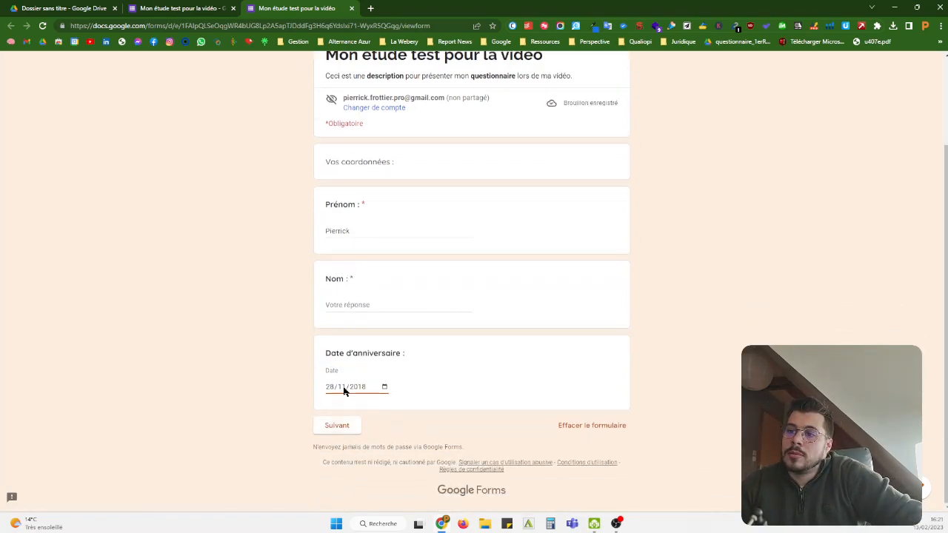
left_click(759, 332)
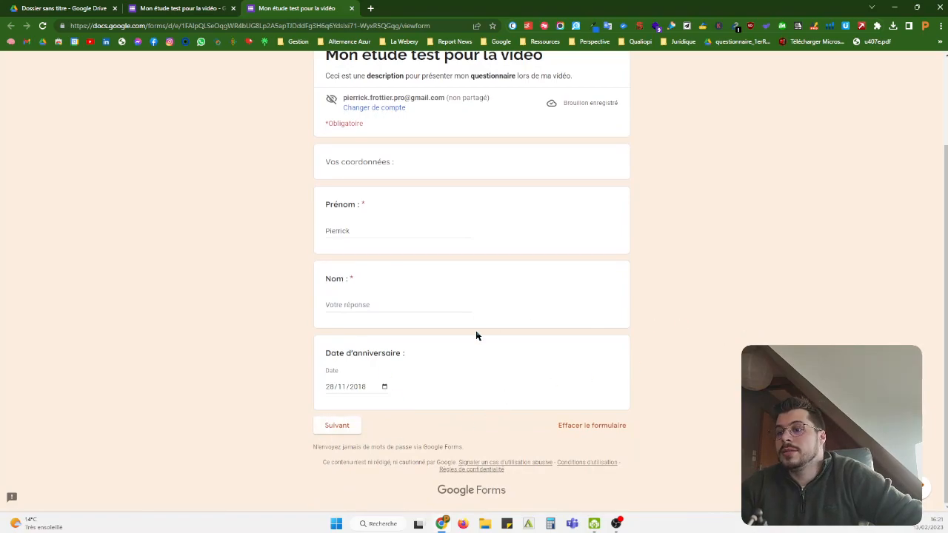
scroll(543, 265, "up", 3)
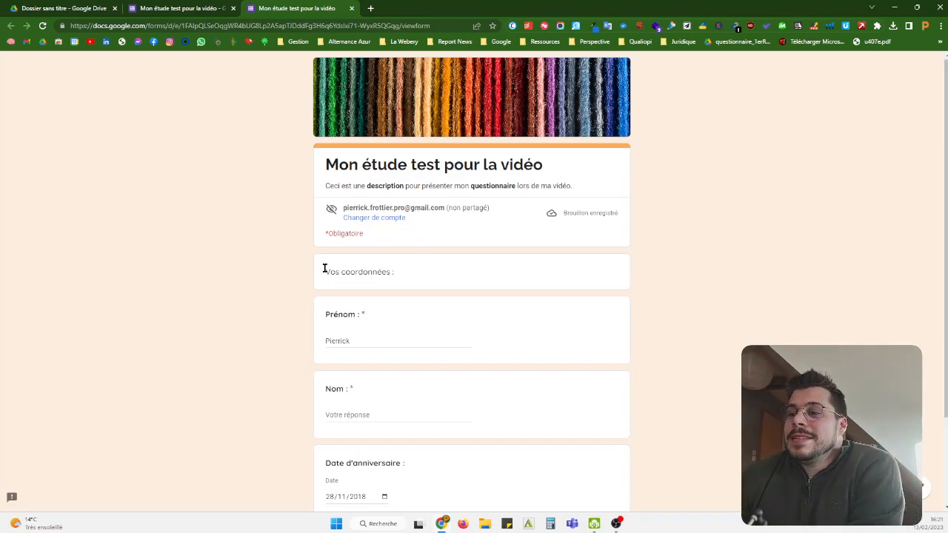
scroll(329, 296, "down", 3)
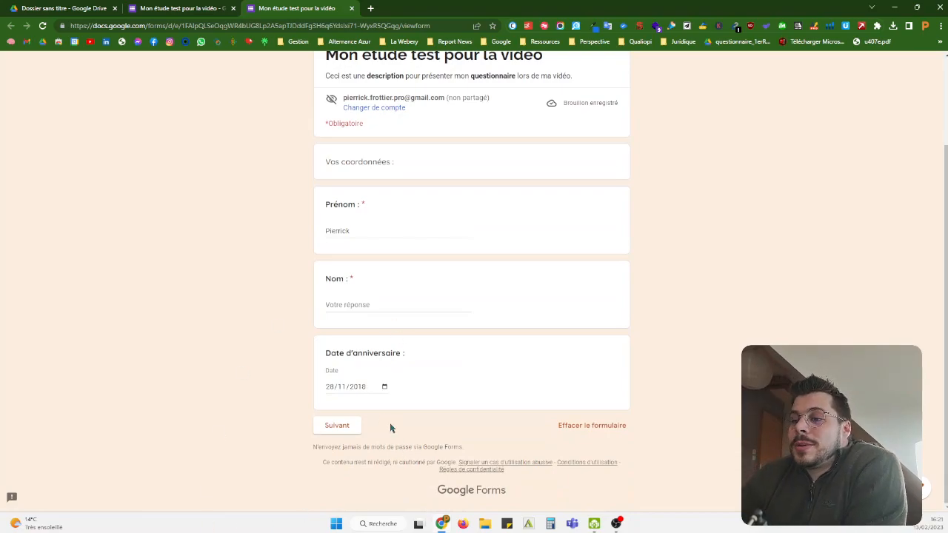
left_click(176, 7)
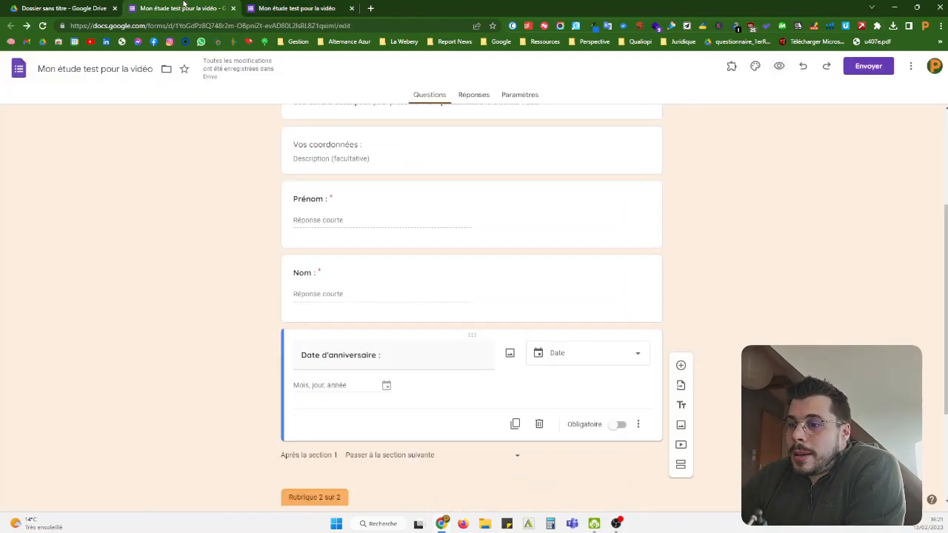
scroll(562, 267, "down", 2)
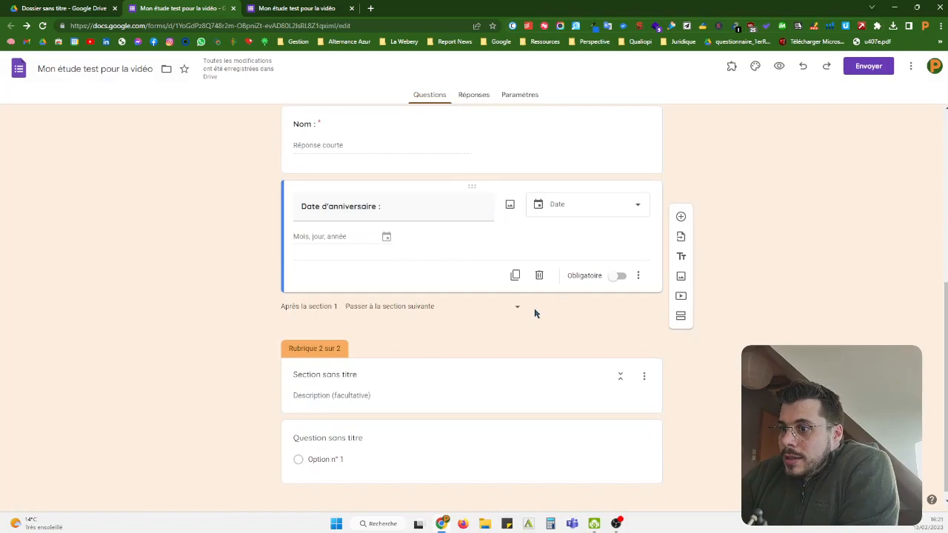
scroll(511, 166, "up", 3)
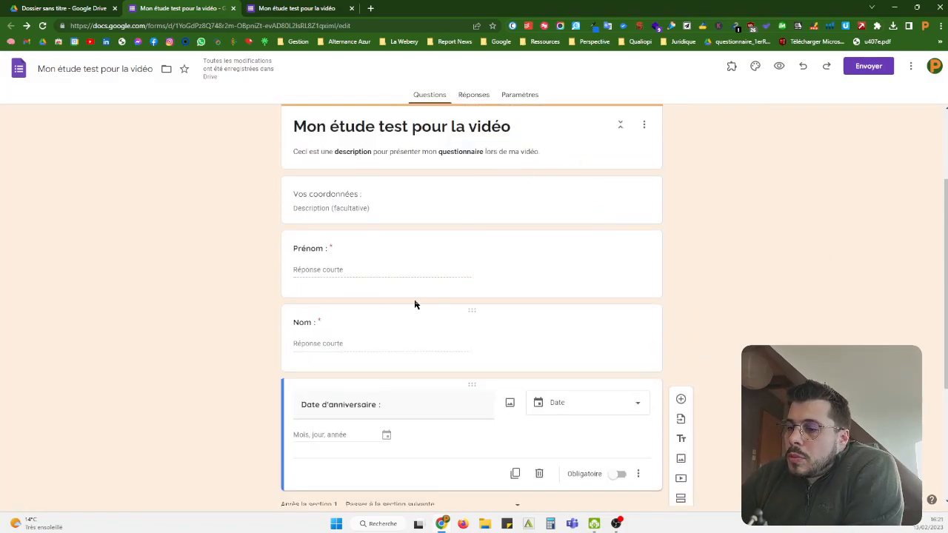
scroll(518, 355, "down", 3)
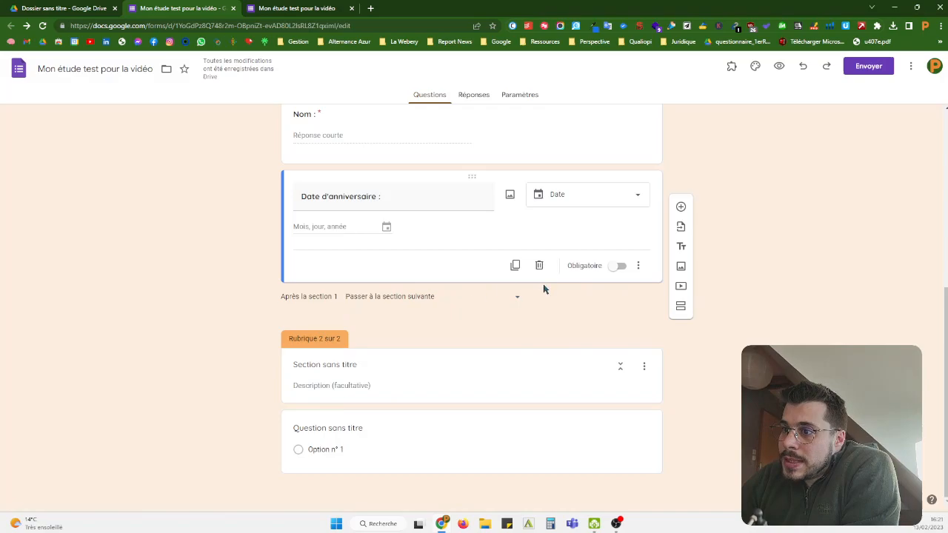
left_click(680, 247)
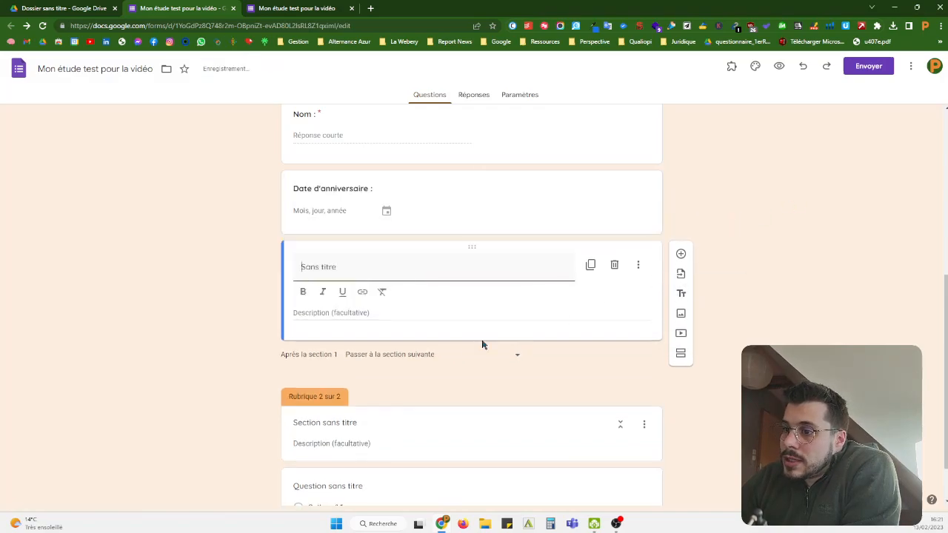
left_click_drag(493, 247, 471, 364)
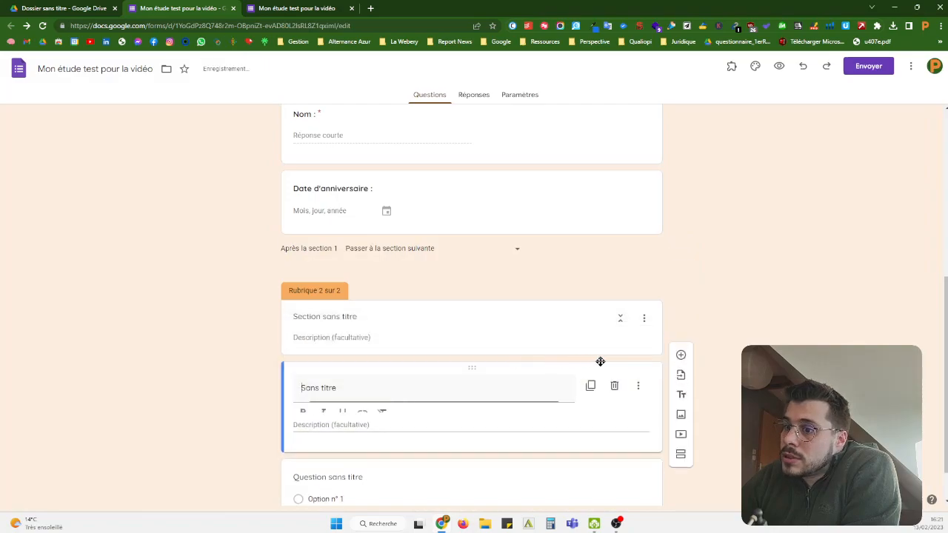
left_click(640, 387)
left_click(614, 387)
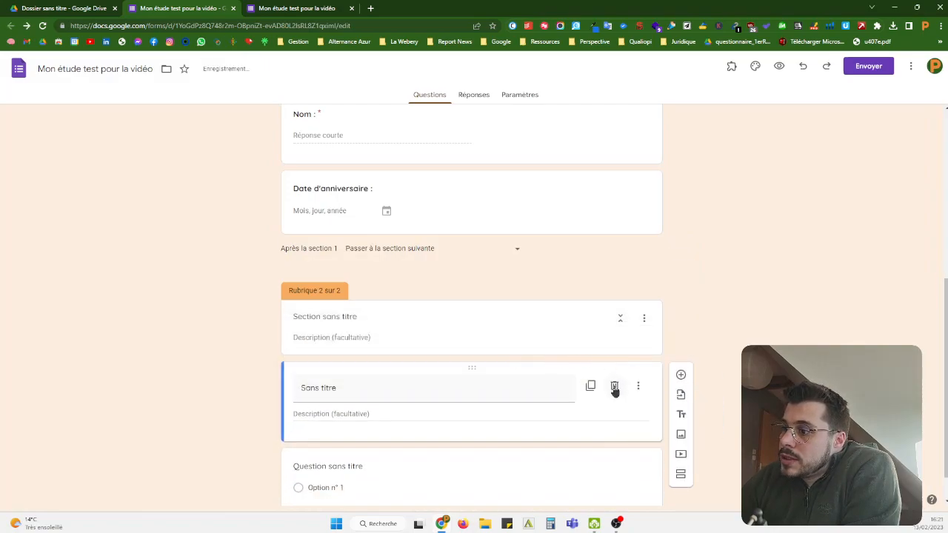
left_click(615, 388)
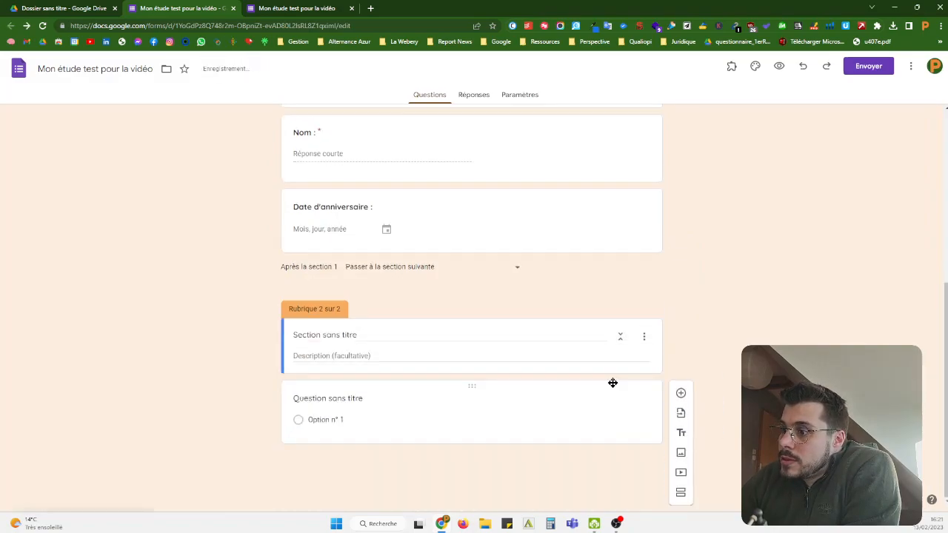
Title the form's second section "Liste de mes questions simples"
left_click(373, 362)
triple_click(370, 357)
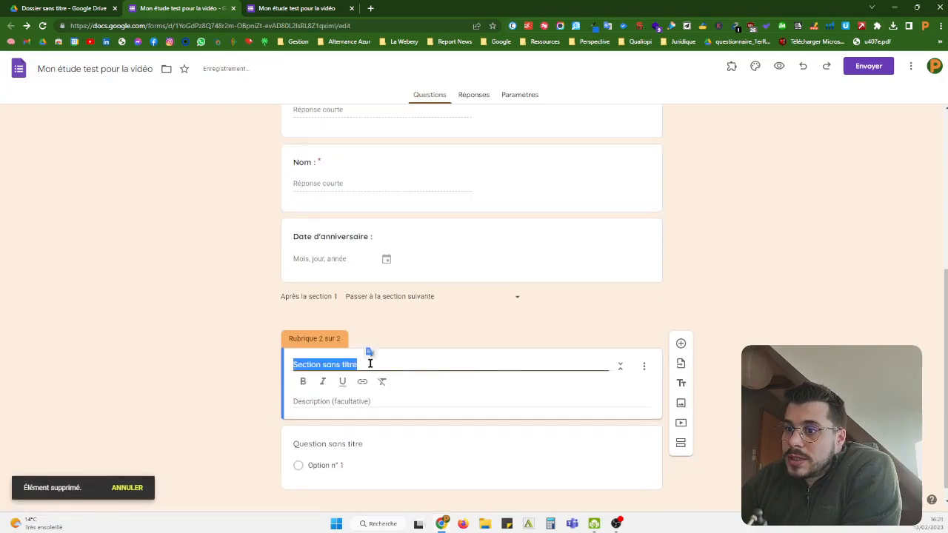
type("L")
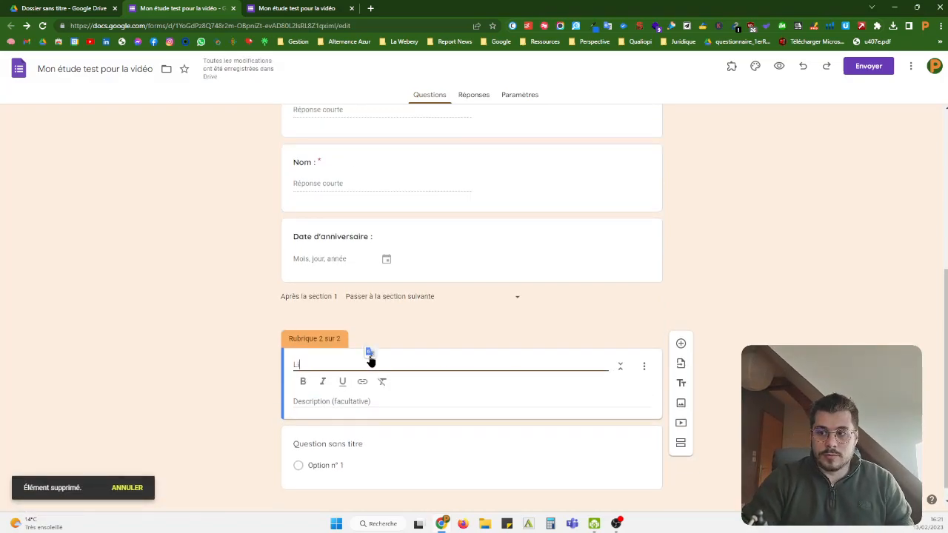
type("iste de mes qu")
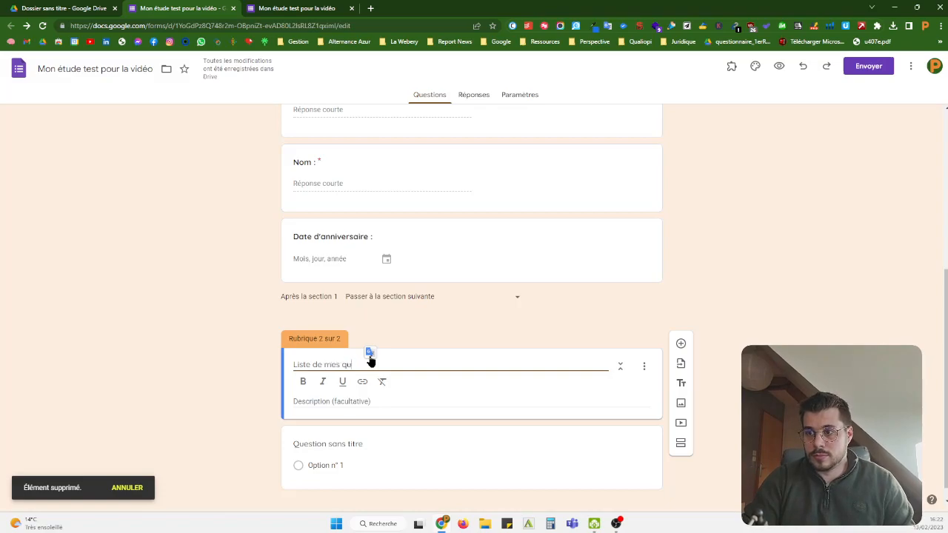
type("estions simple")
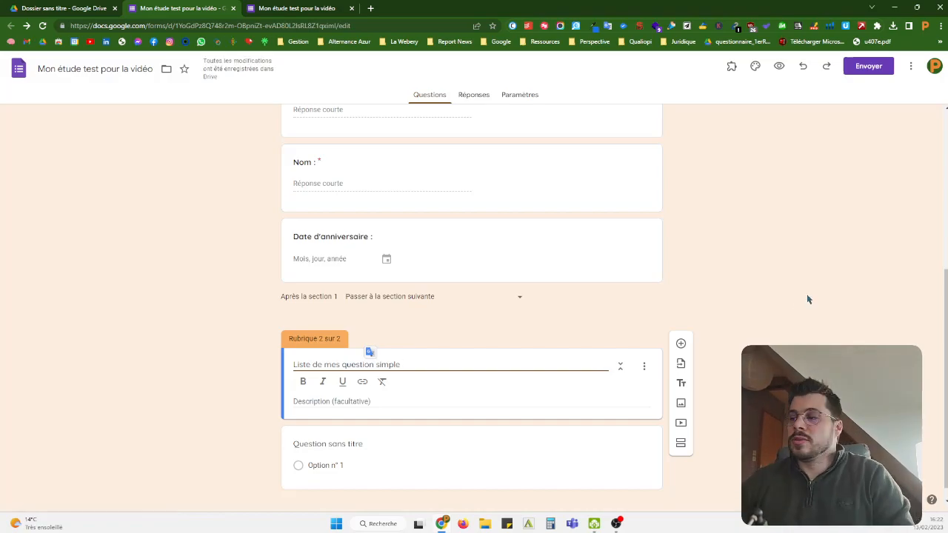
left_click(807, 297)
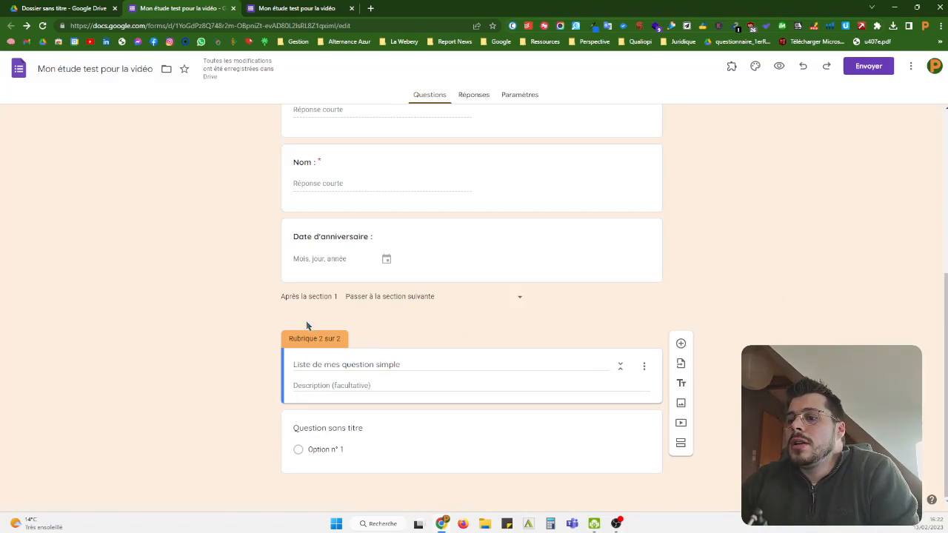
left_click(377, 365)
type("s")
left_click(422, 366)
type("s")
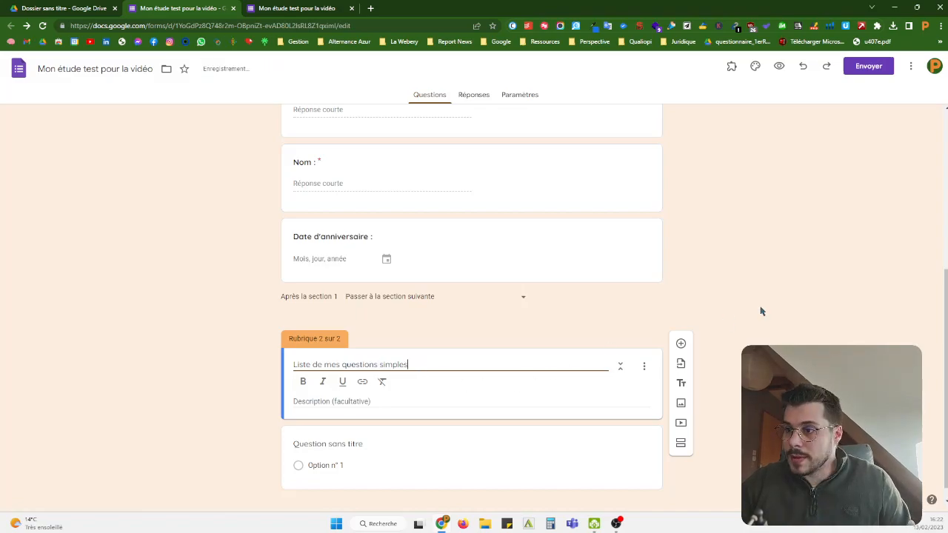
left_click(724, 290)
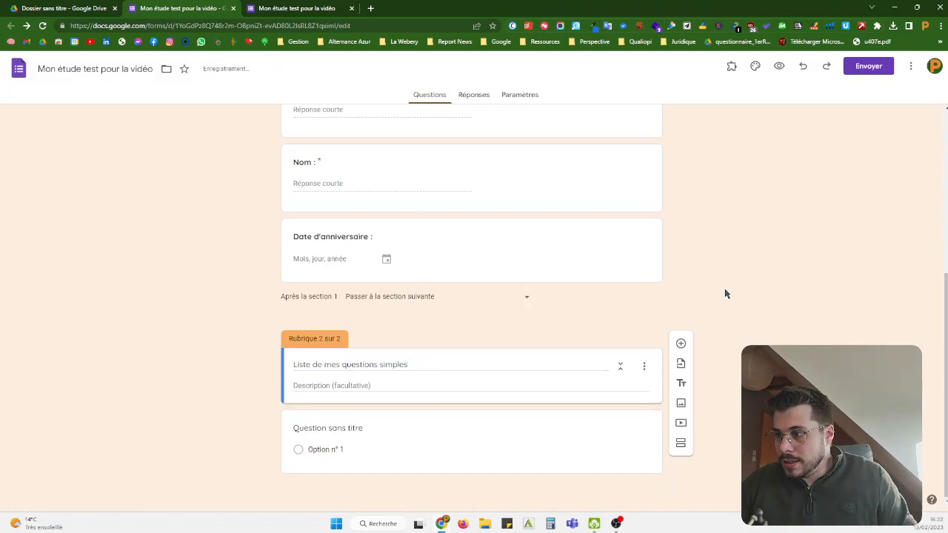
Change the untitled question in the second section to the Paragraphe answer type
left_click(449, 428)
left_click(601, 433)
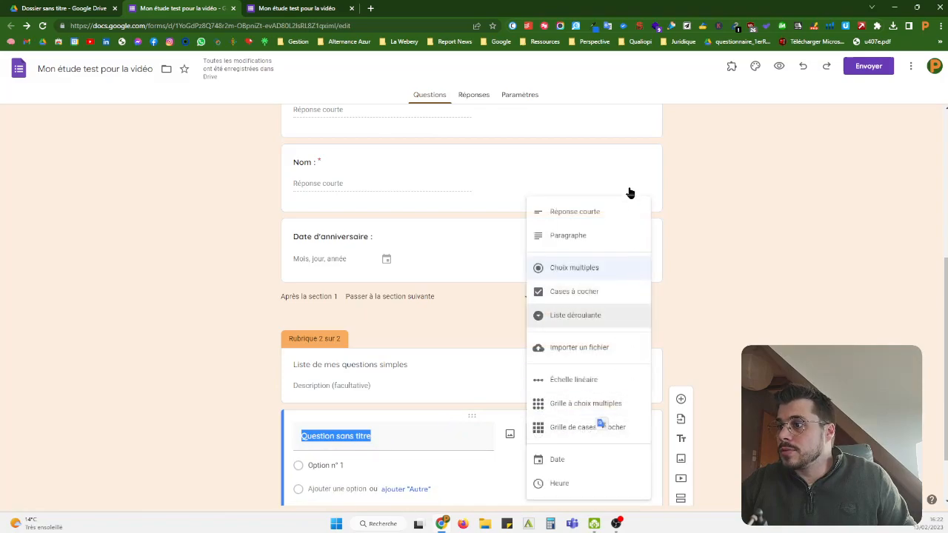
left_click(582, 236)
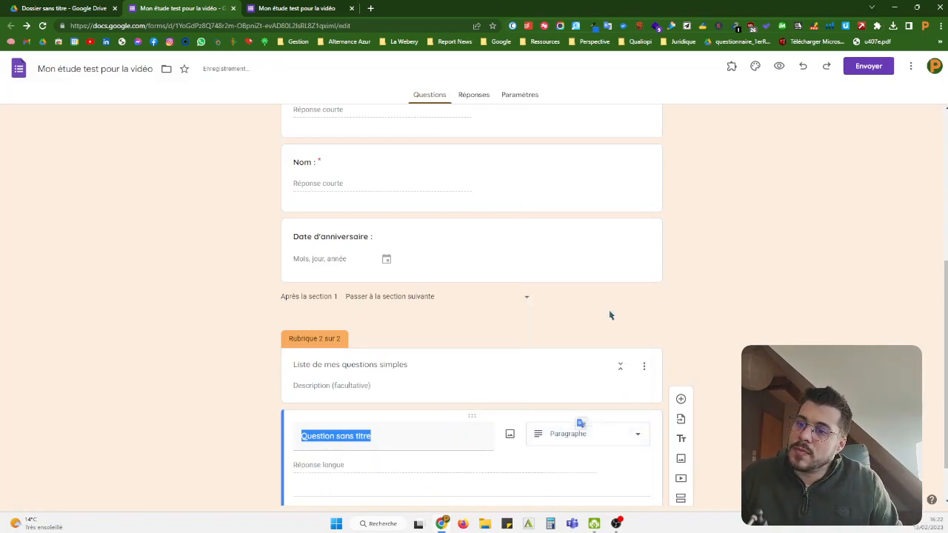
Title the paragraph question "Définissez le marketing", with the accent in the first word corrected
left_click(387, 376)
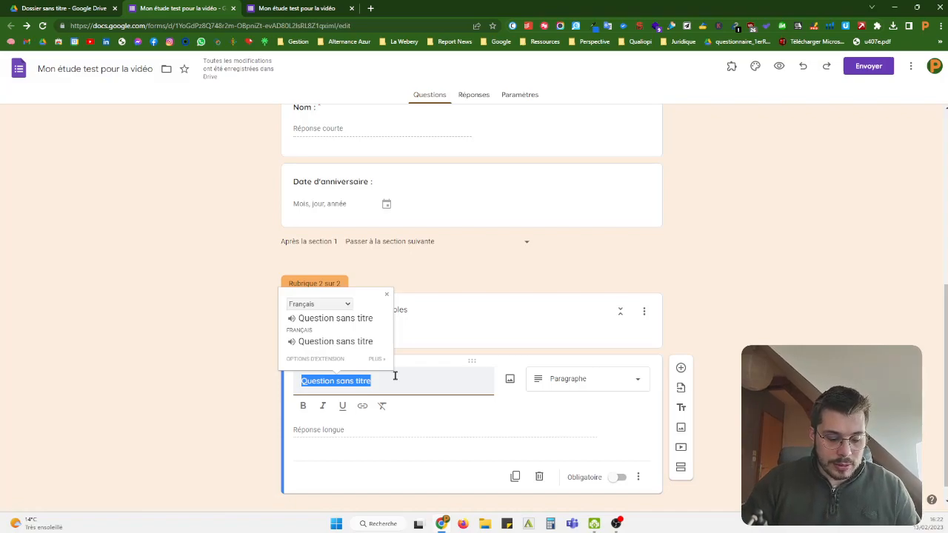
type("Definissez le ma")
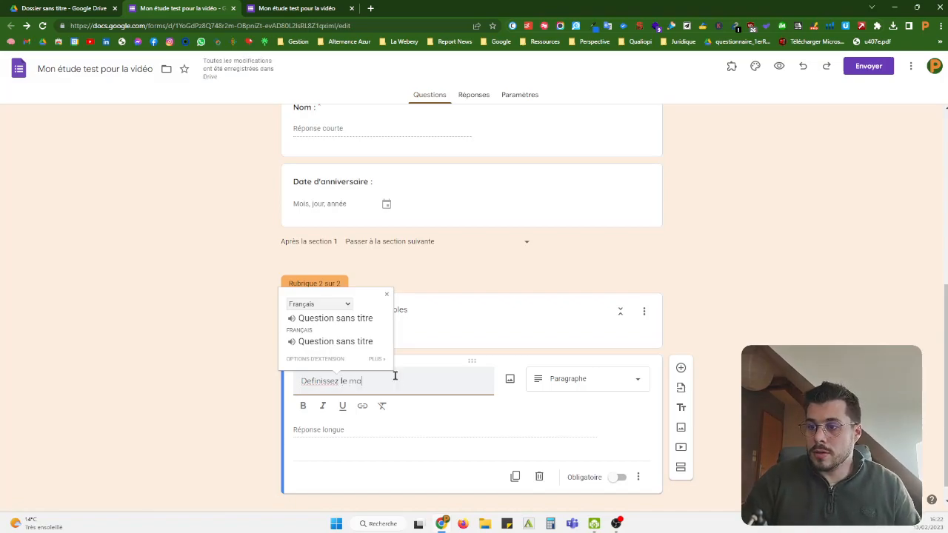
type("rketing")
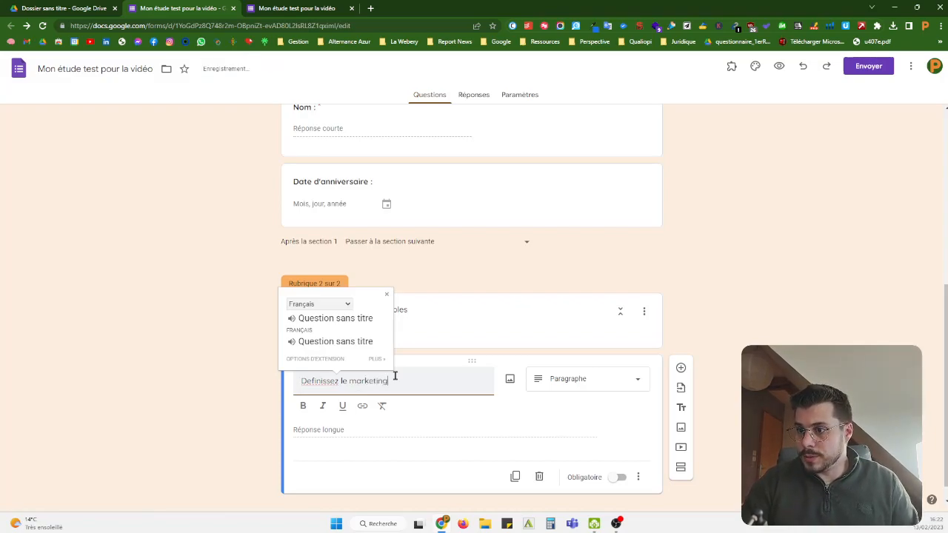
double_click(329, 381)
right_click(328, 380)
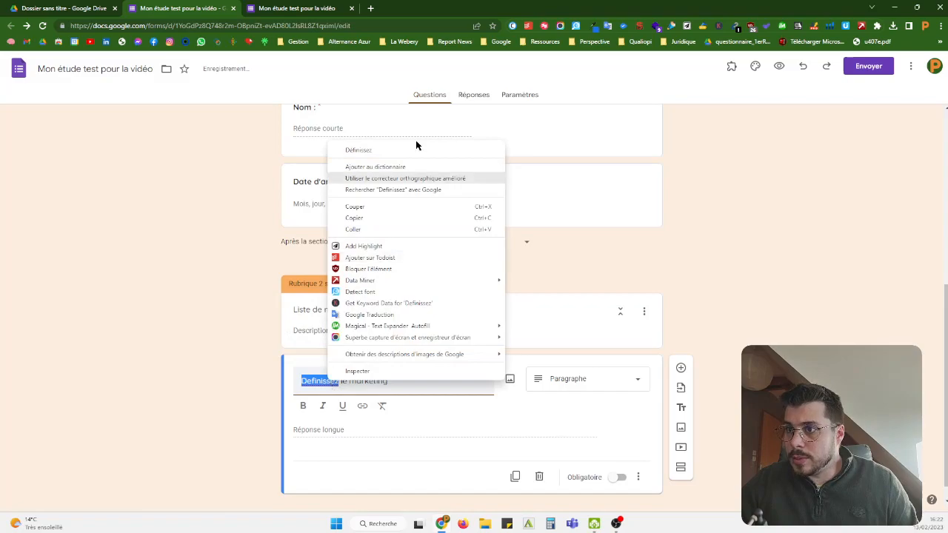
left_click(413, 147)
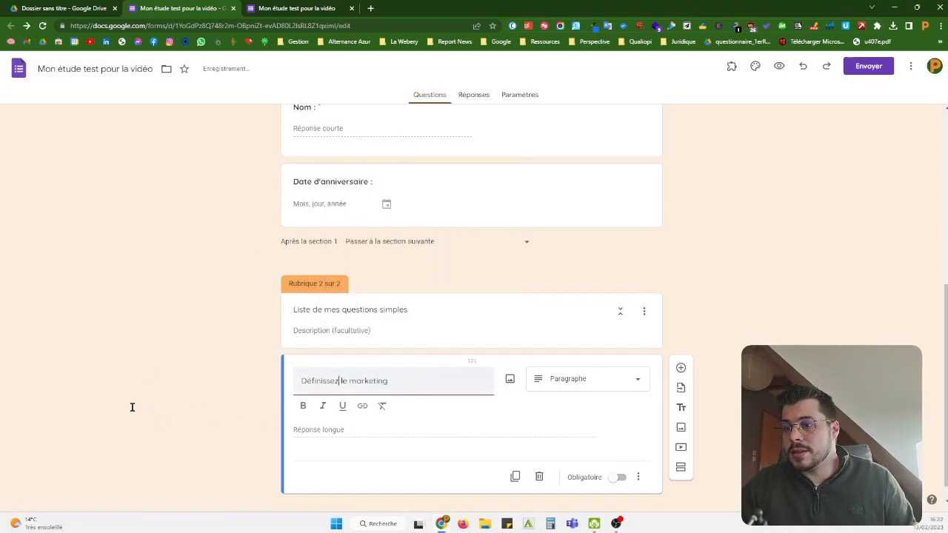
left_click(179, 405)
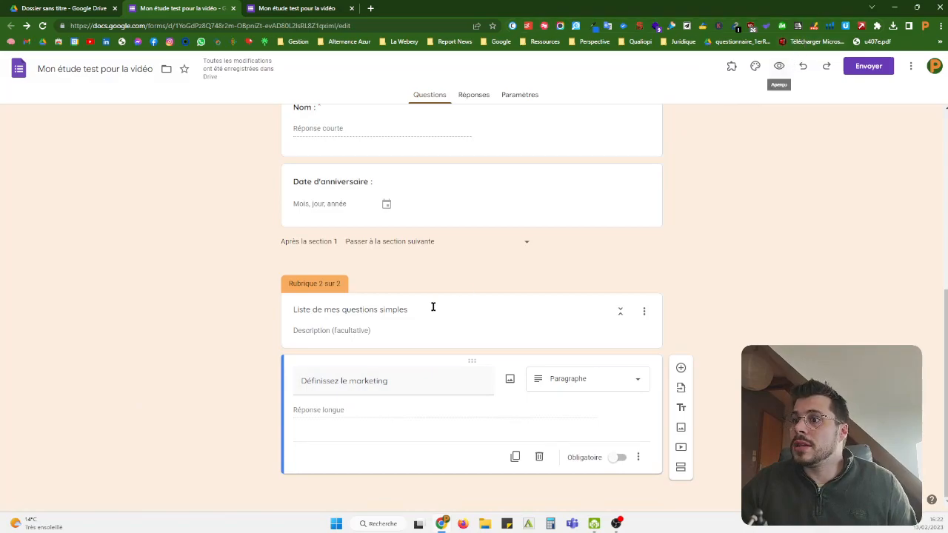
Make the "Prénom :" and "Nom :" questions optional in the contact-details section
scroll(433, 307, "up", 3)
left_click(560, 238)
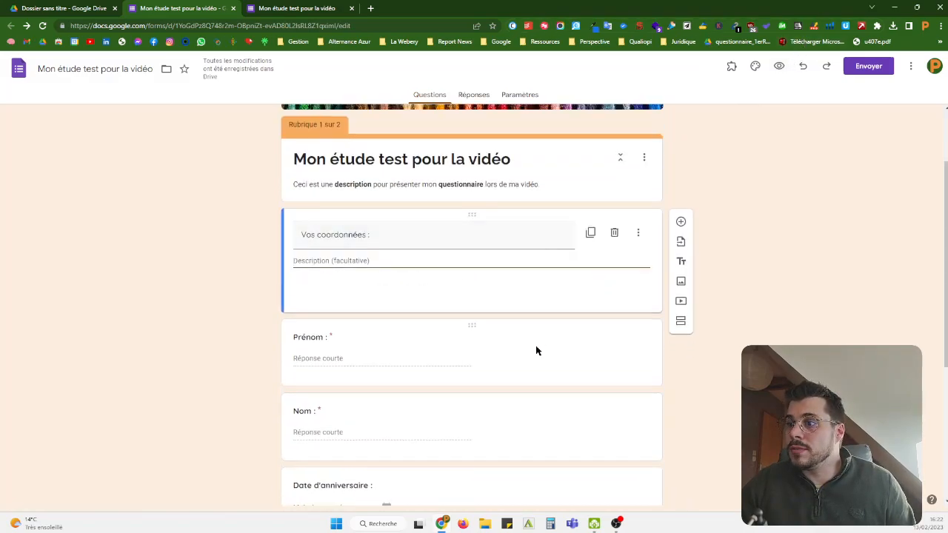
left_click(535, 345)
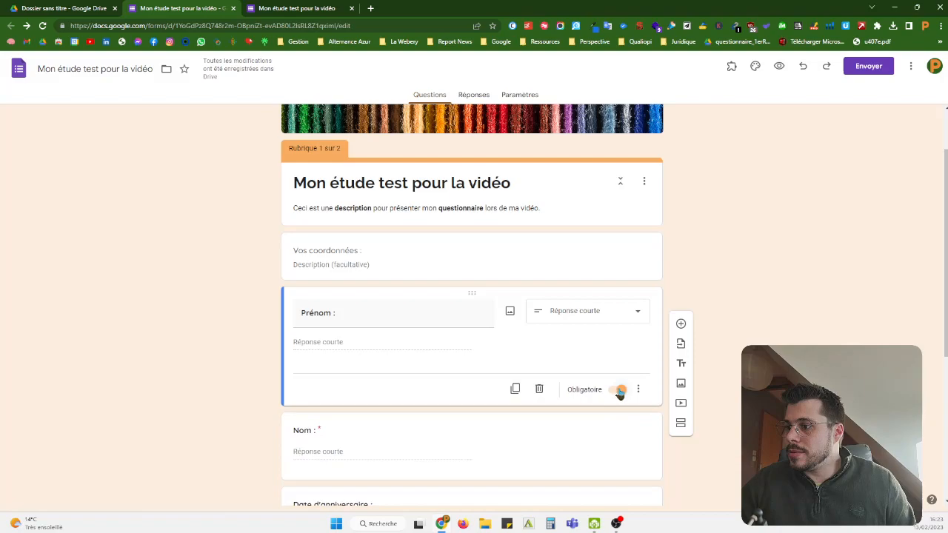
left_click(620, 390)
scroll(598, 362, "down", 1)
left_click(550, 415)
left_click(621, 436)
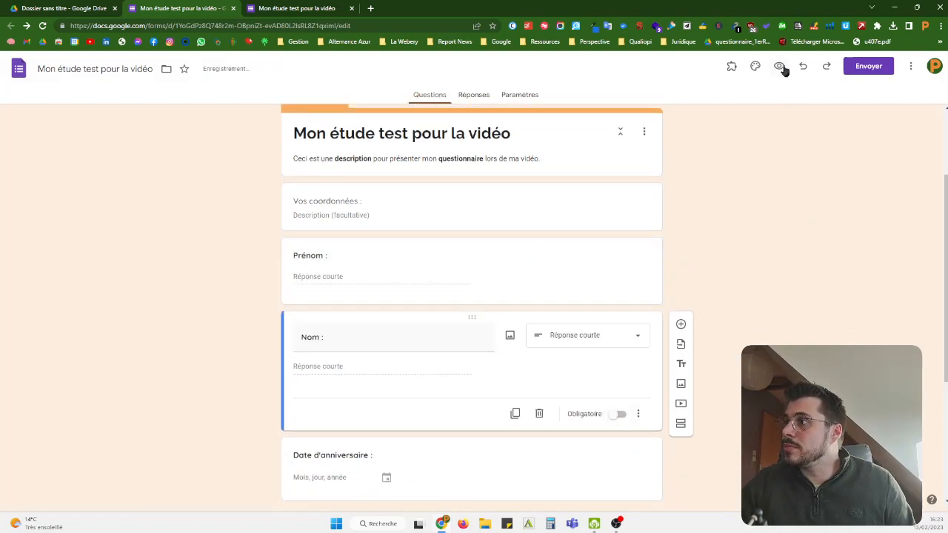
Preview the form without a duplicate preview open, and go on to the second section's "Définissez le marketing" answer field
left_click(781, 67)
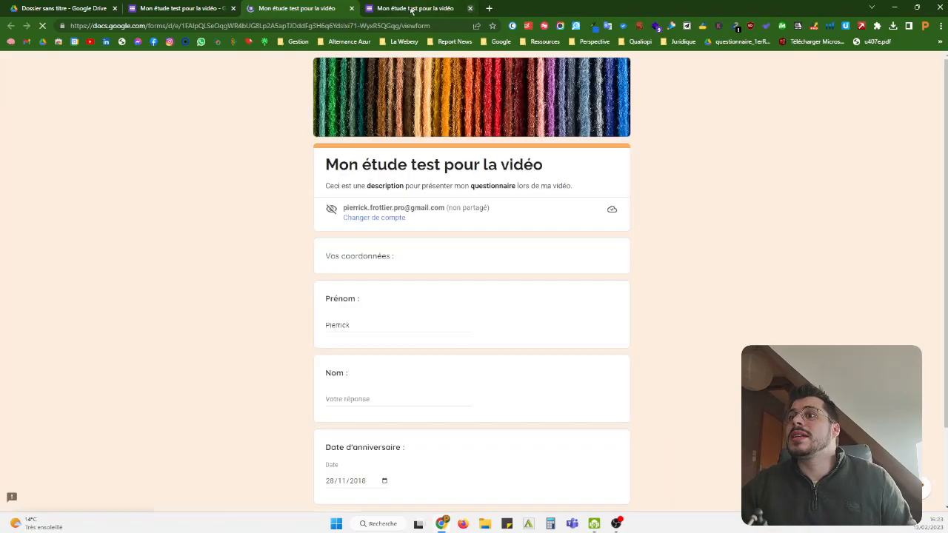
left_click(470, 8)
scroll(311, 271, "down", 1)
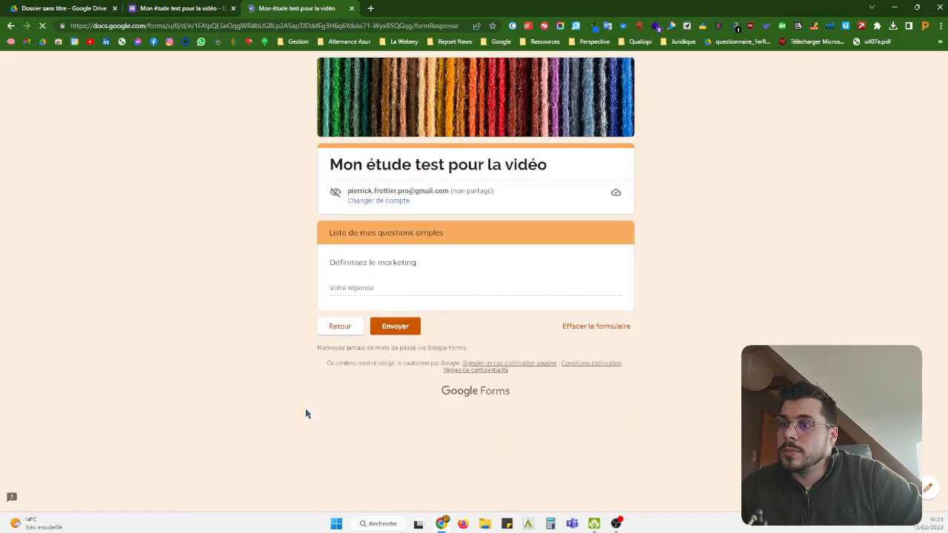
left_click(362, 287)
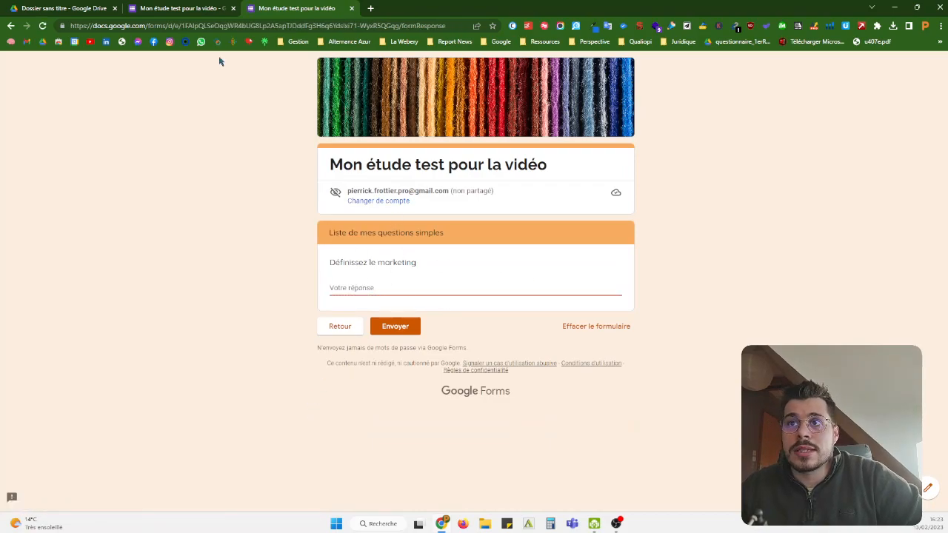
Back in the form editor, add a length validation to "Définissez le marketing" with a minimum of 150 characters
left_click(181, 8)
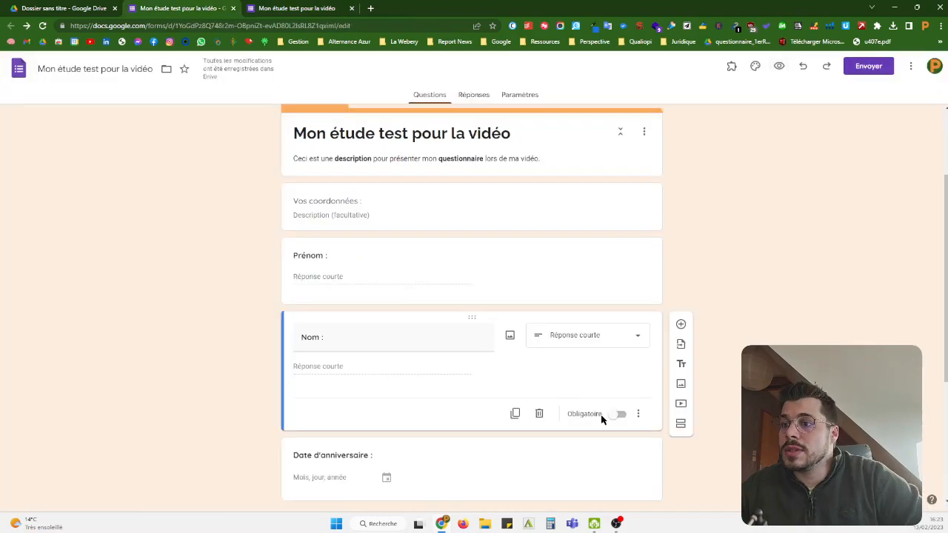
scroll(829, 299, "down", 3)
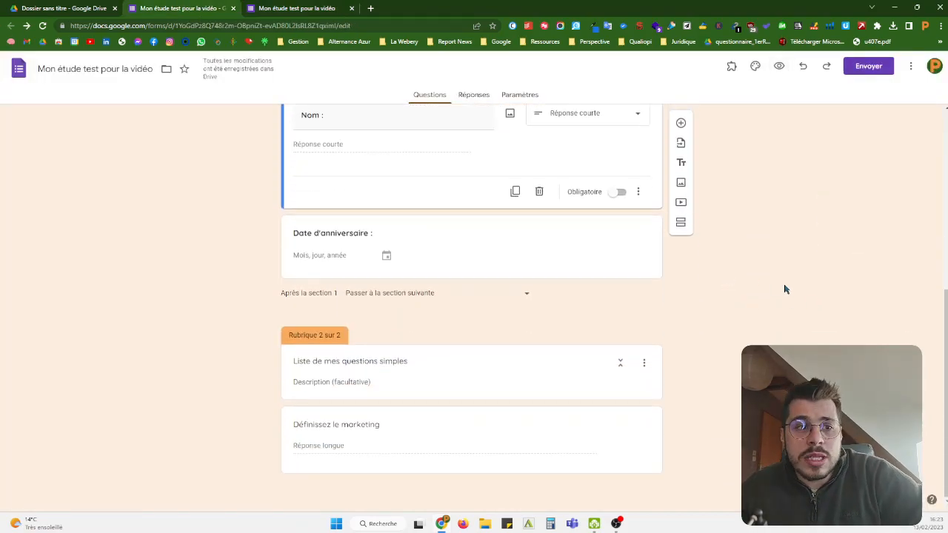
left_click(415, 436)
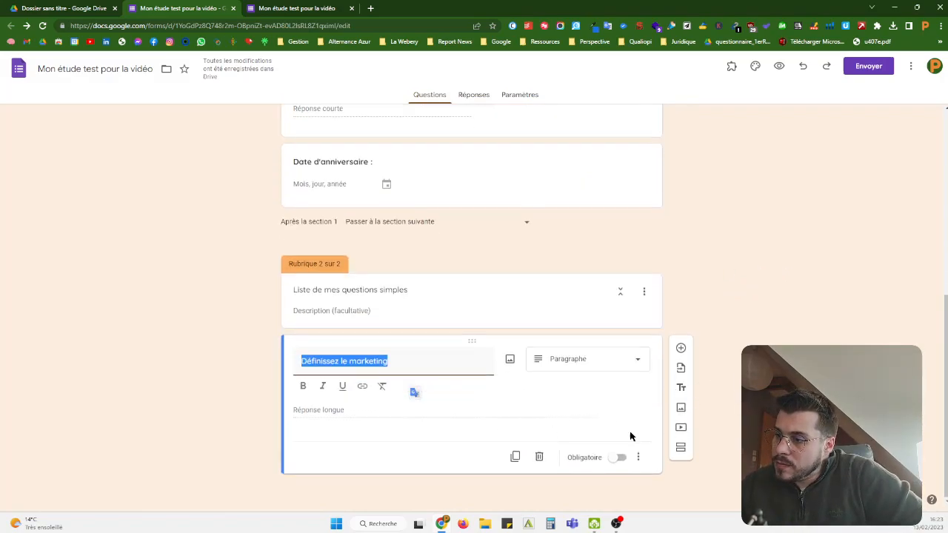
left_click(637, 462)
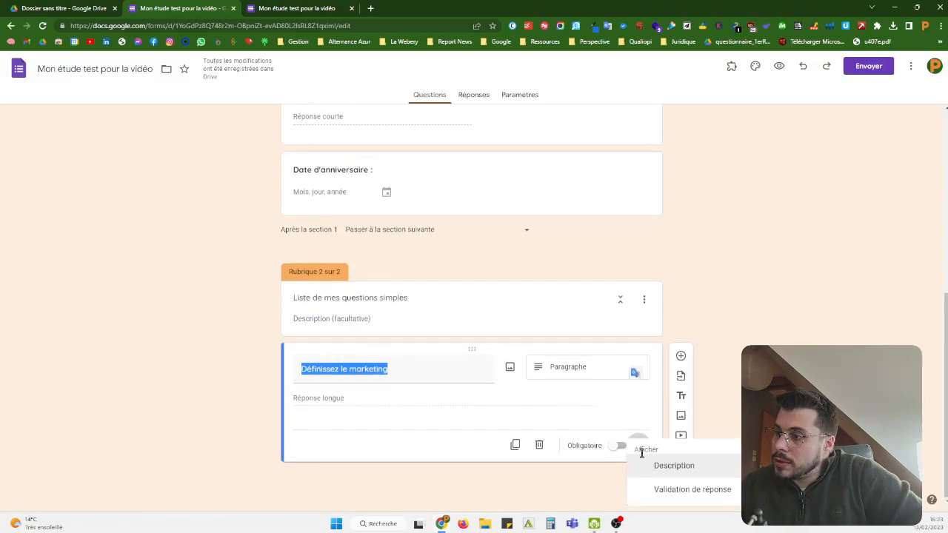
left_click(675, 489)
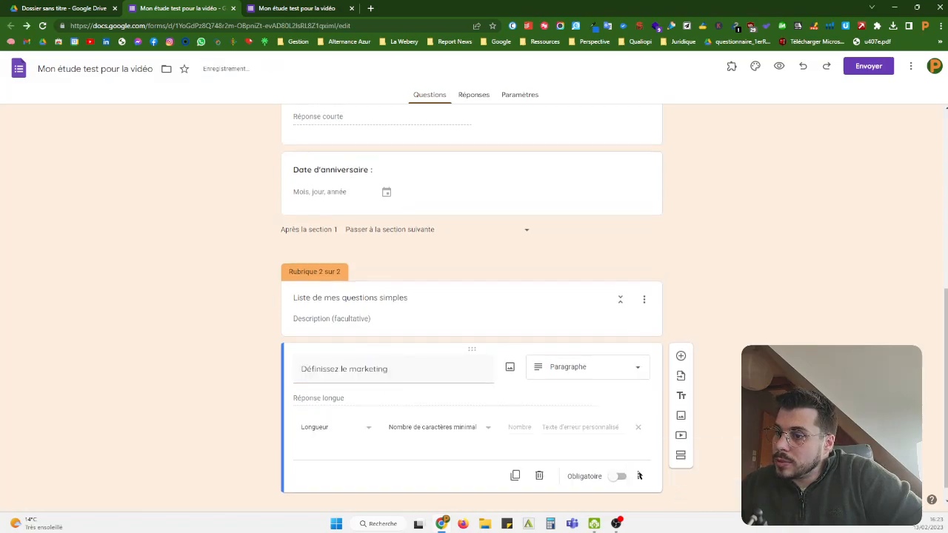
left_click(332, 428)
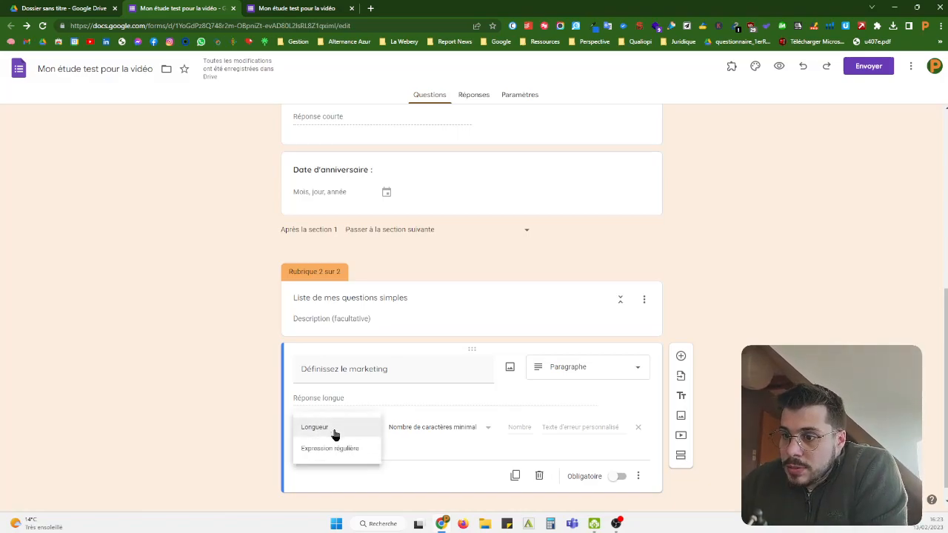
left_click(366, 434)
left_click(423, 434)
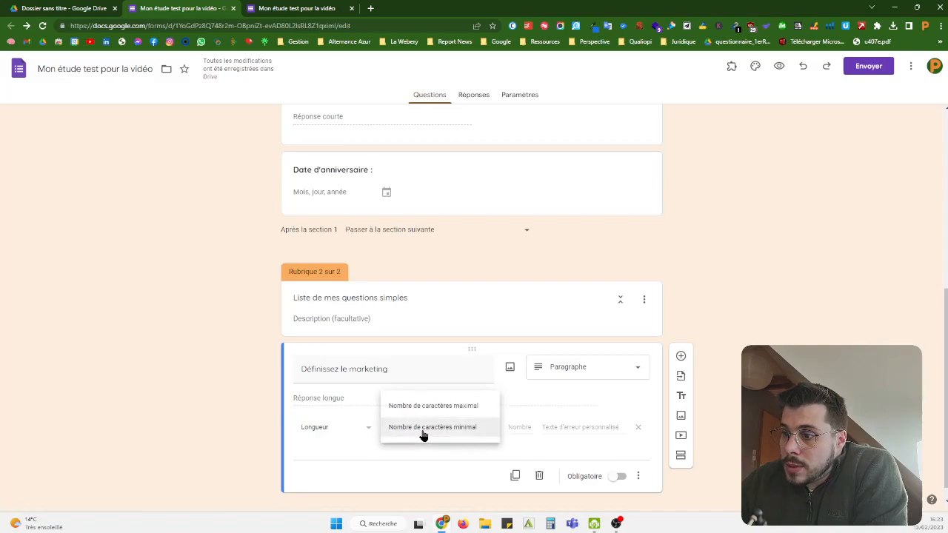
left_click(528, 428)
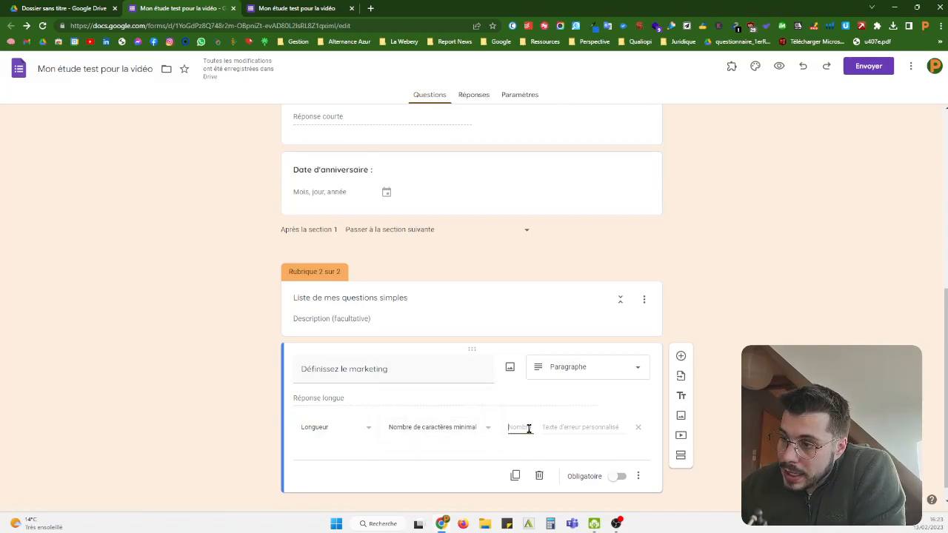
type("150")
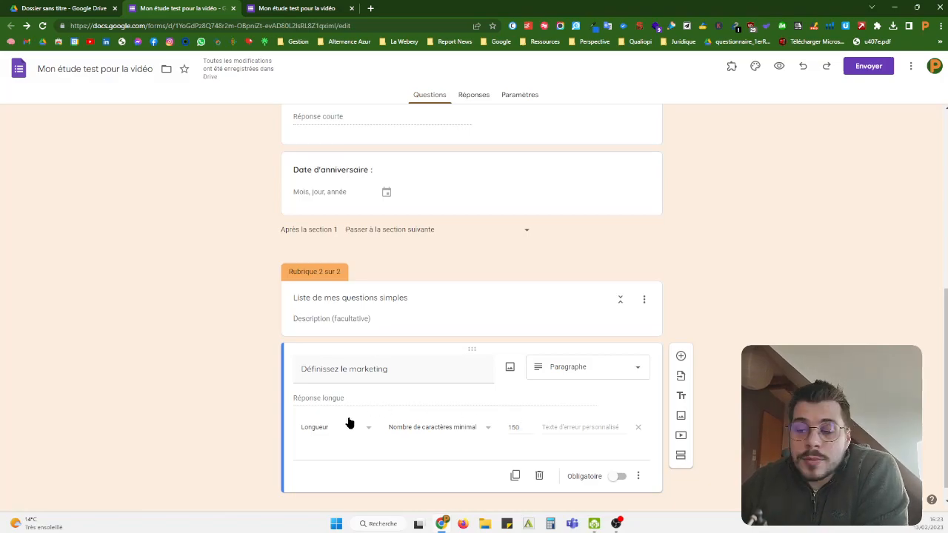
Change the length validation to a maximum of 300 characters, and remove the validation from the question
left_click(485, 427)
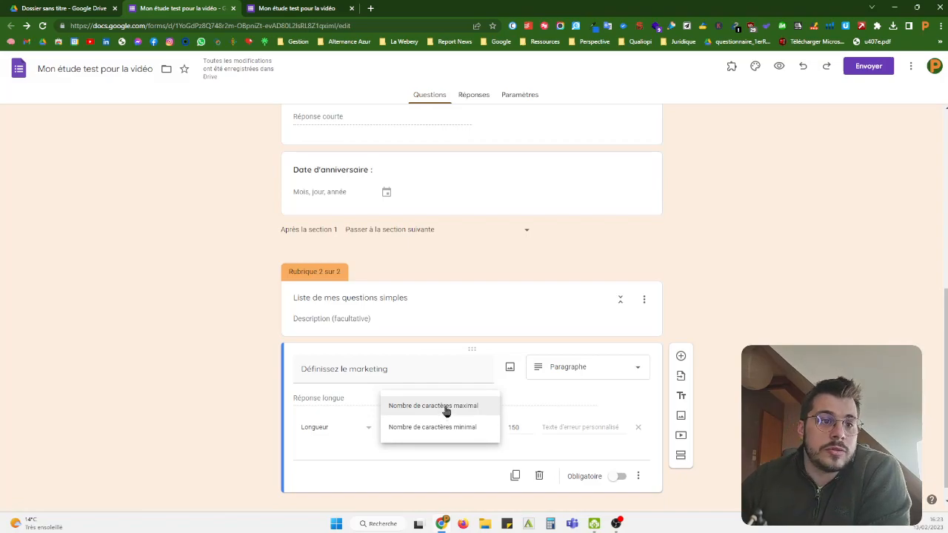
left_click(446, 407)
double_click(512, 427)
type("300")
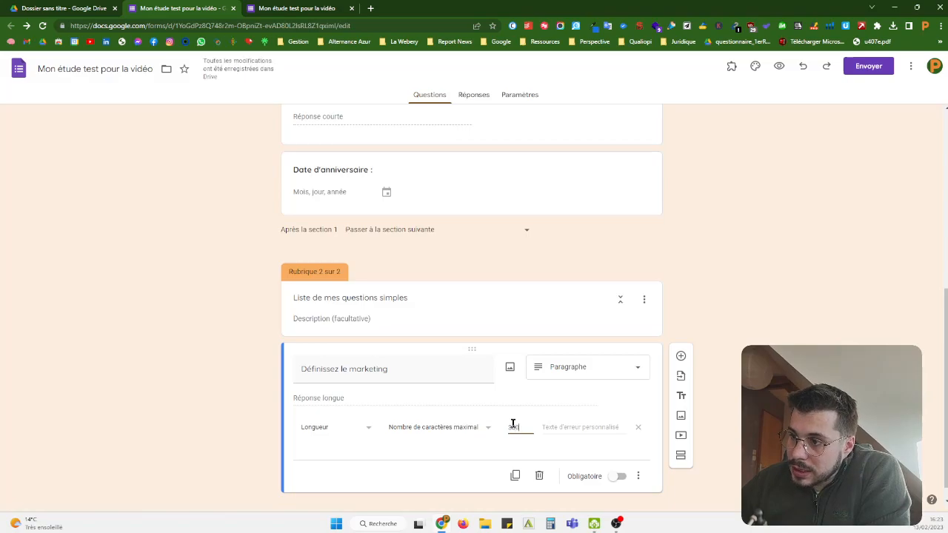
left_click(549, 427)
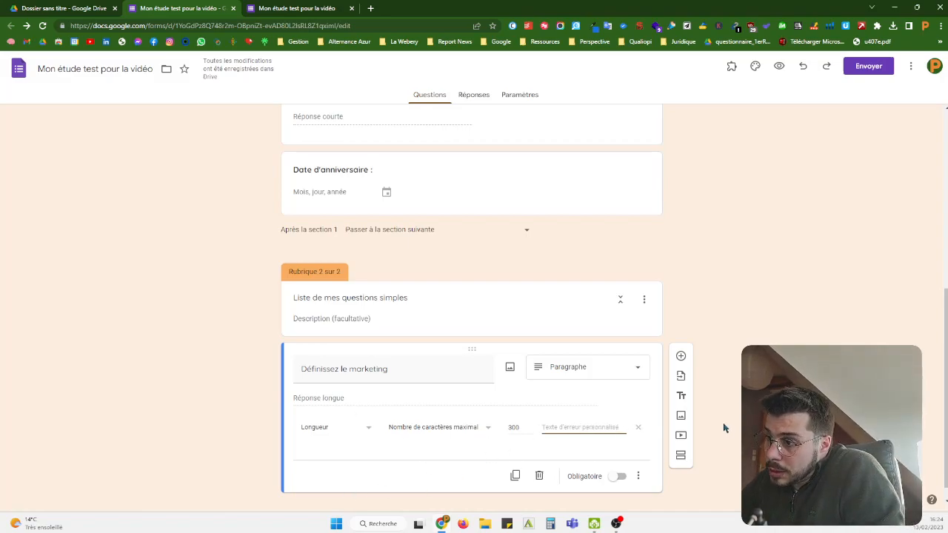
left_click(639, 428)
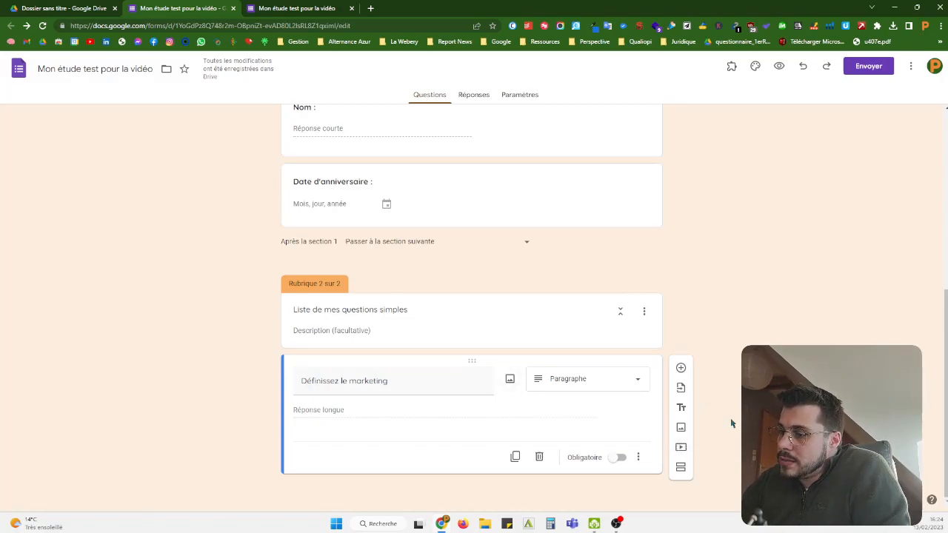
Start adding a video to the second section and search YouTube for "plan de communication"
left_click(686, 447)
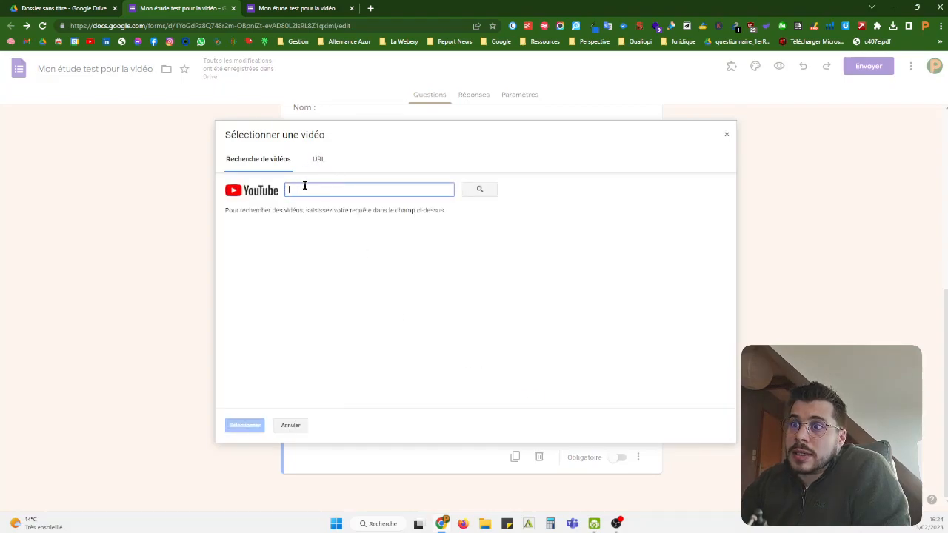
type("mark")
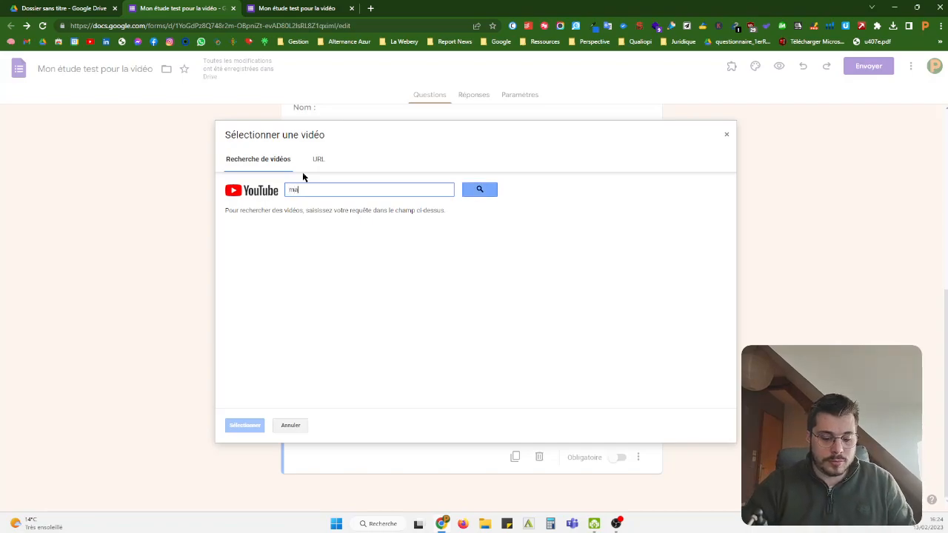
key("BackSpace")
key("BackSpace")
key("BackSpace")
type("p")
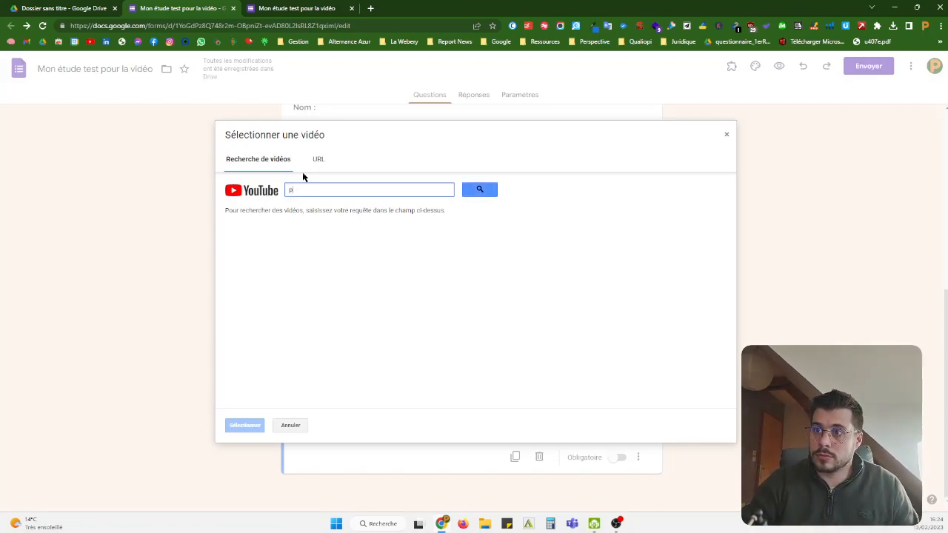
type("lan de communication")
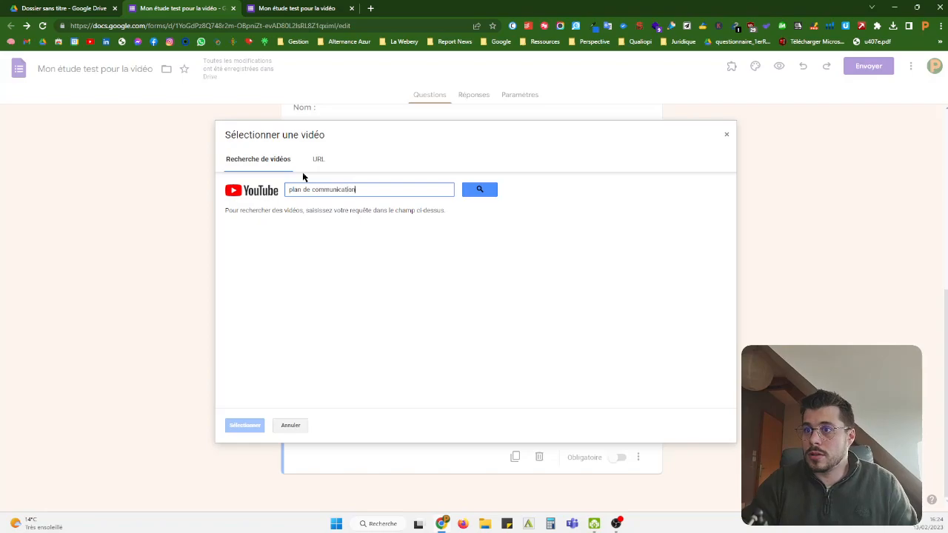
key("Return")
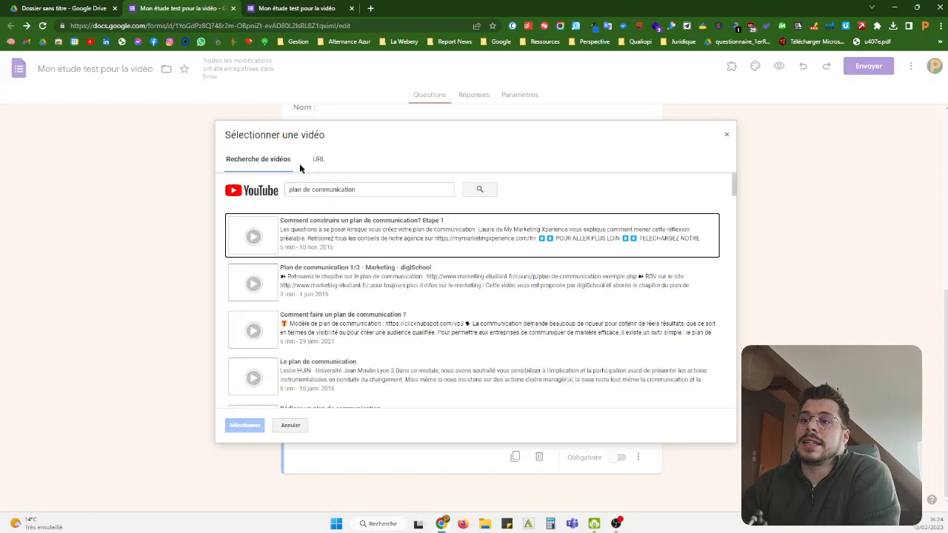
scroll(415, 288, "down", 3)
scroll(423, 288, "down", 2)
scroll(424, 289, "up", 10)
Search YouTube for the video creator's full name and insert the video "Etablir une stratégie de communication digital"
left_click(330, 191)
key("ctrl+a")
type("plan")
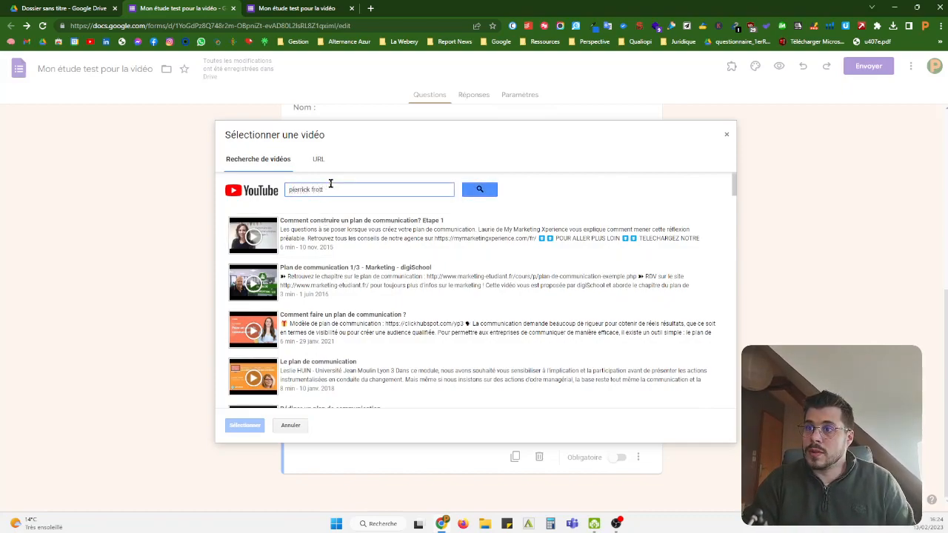
key("Return")
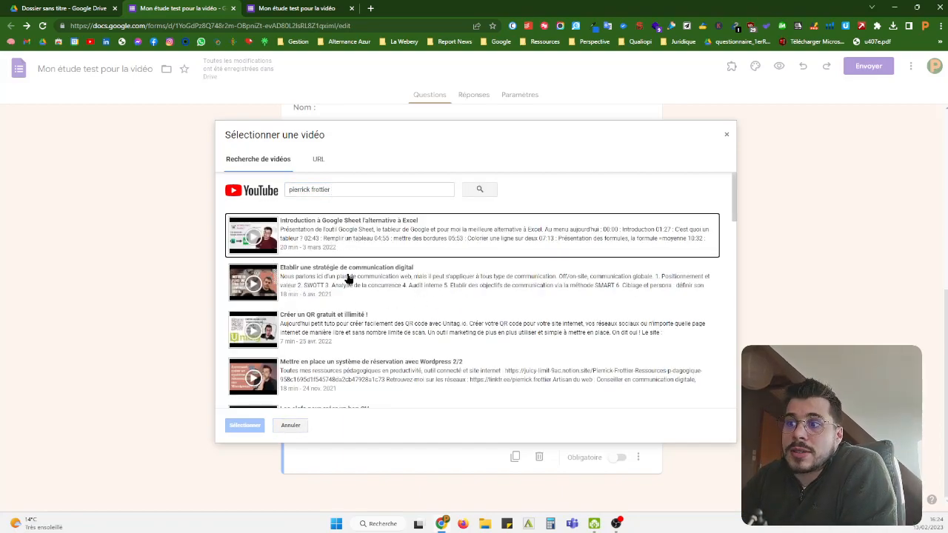
left_click(348, 281)
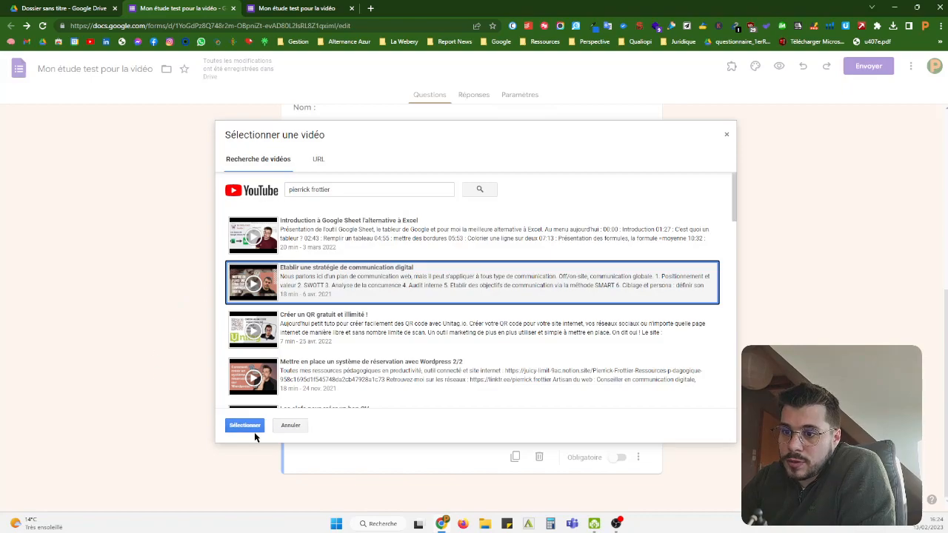
left_click(254, 425)
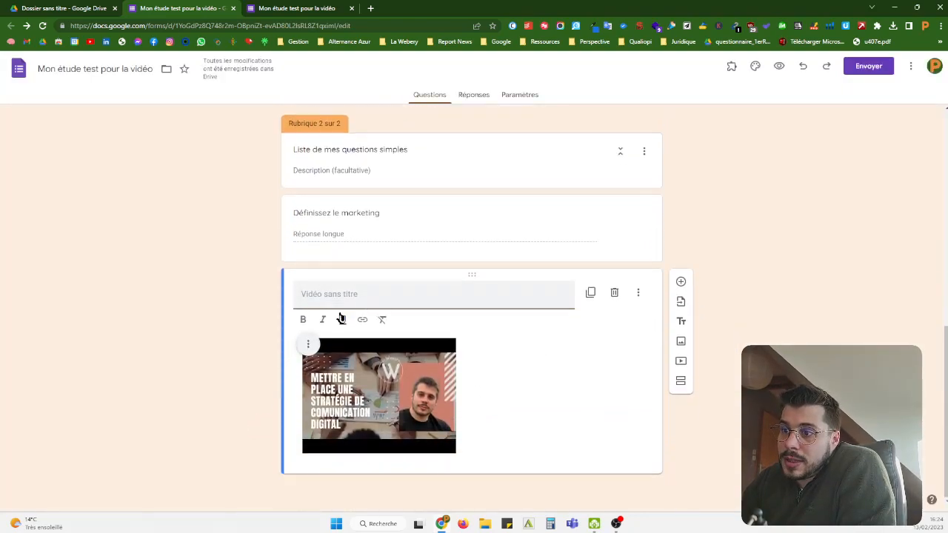
Leave the video untitled and move it above the "Définissez le marketing" question
left_click(308, 348)
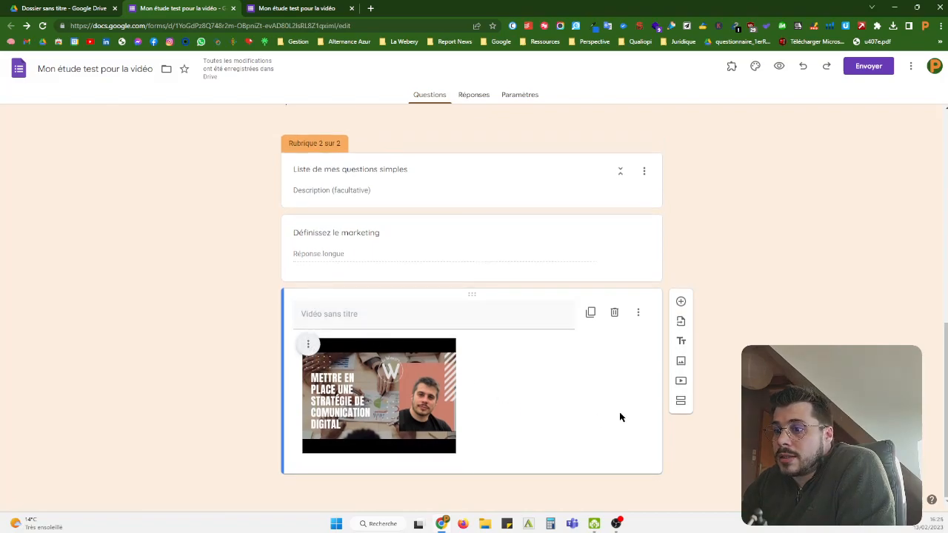
left_click(346, 324)
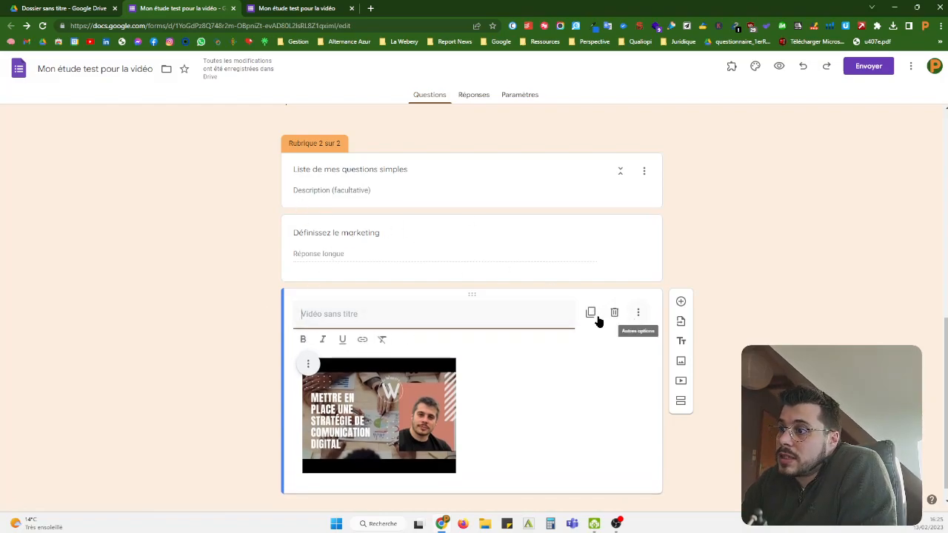
left_click_drag(512, 295, 604, 284)
scroll(789, 305, "down", 2)
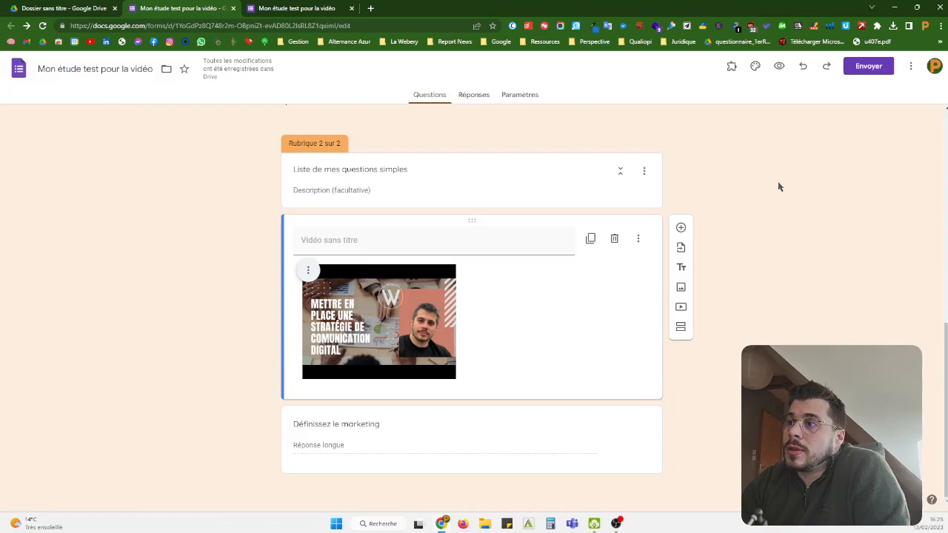
Reload the form preview, go on to the second section, and briefly play and pause the embedded video
left_click(320, 8)
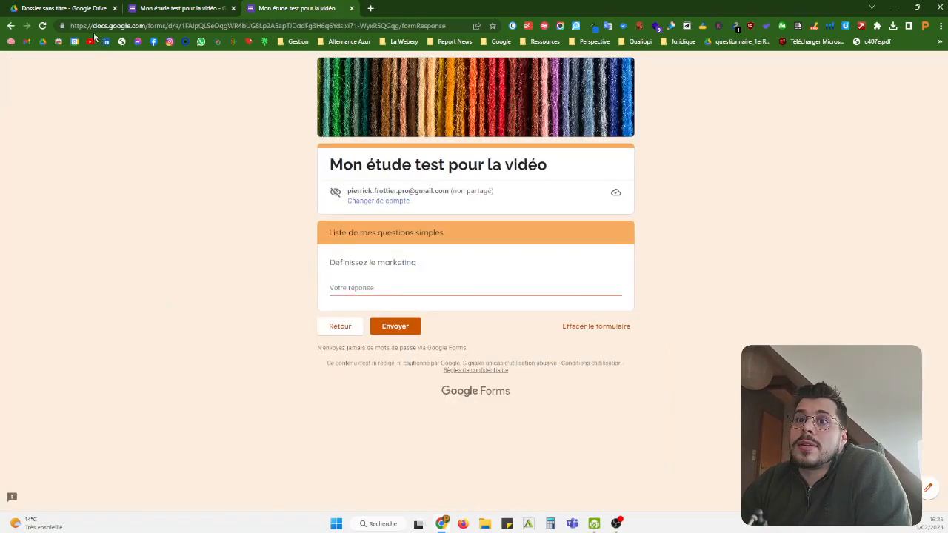
left_click(42, 26)
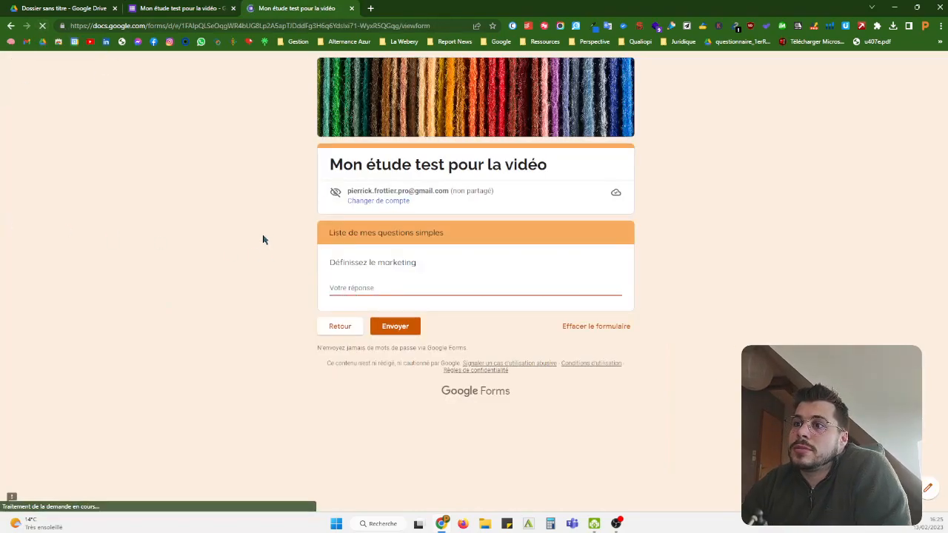
scroll(277, 281, "down", 2)
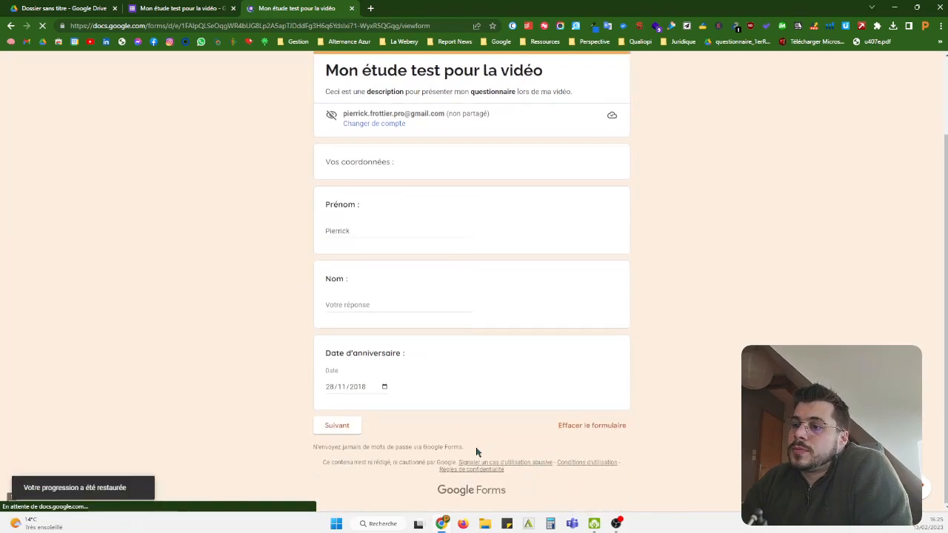
left_click(345, 426)
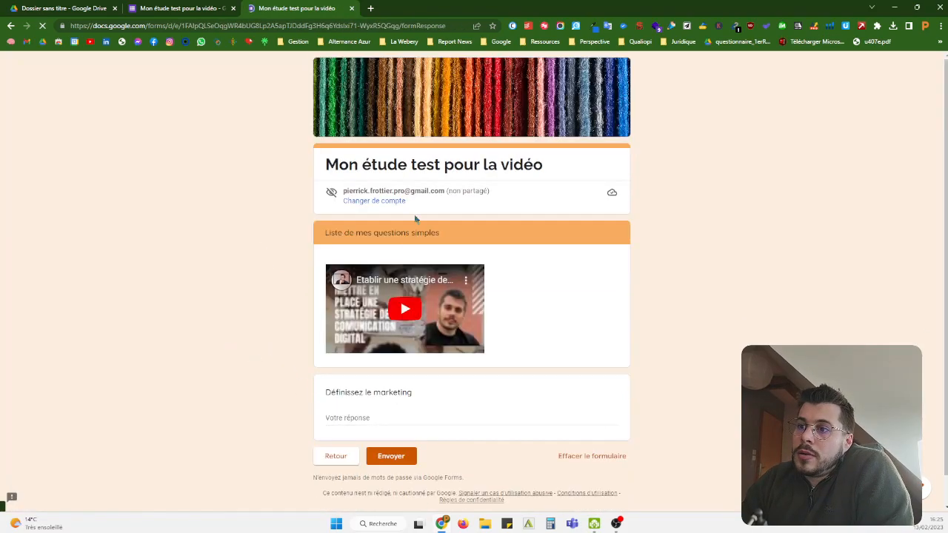
left_click(403, 310)
left_click(343, 345)
left_click(481, 421)
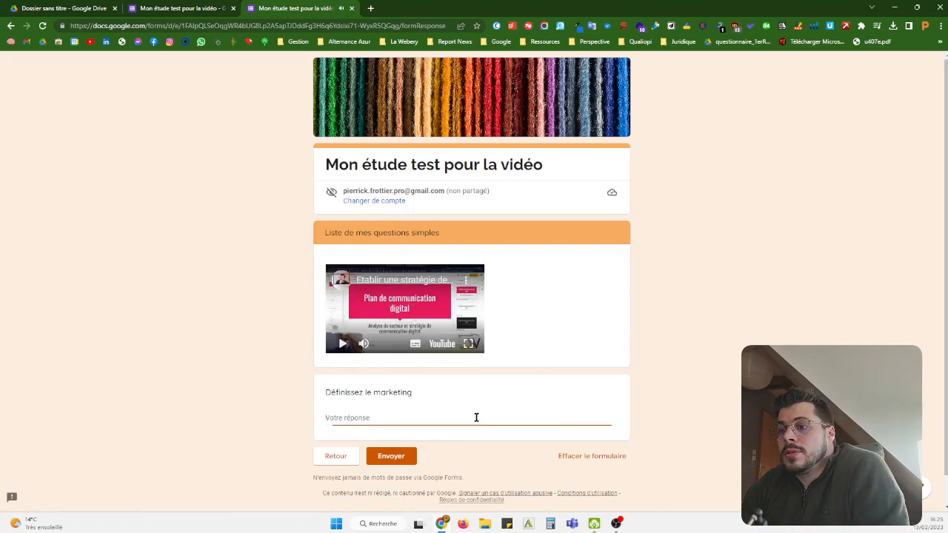
Back in the form editor, add a multiple-choice question titled "Vrai ou faux ?" below "Définissez le marketing"
left_click(178, 8)
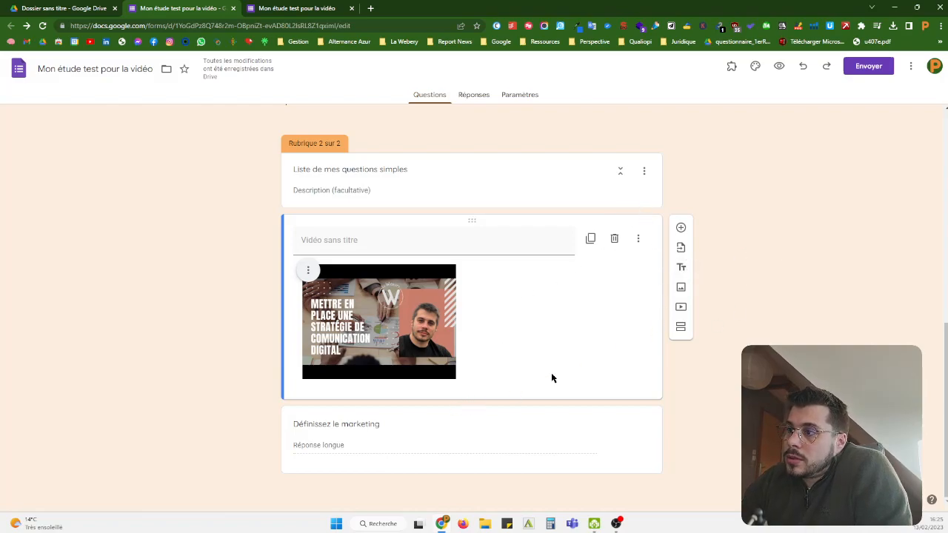
left_click(592, 445)
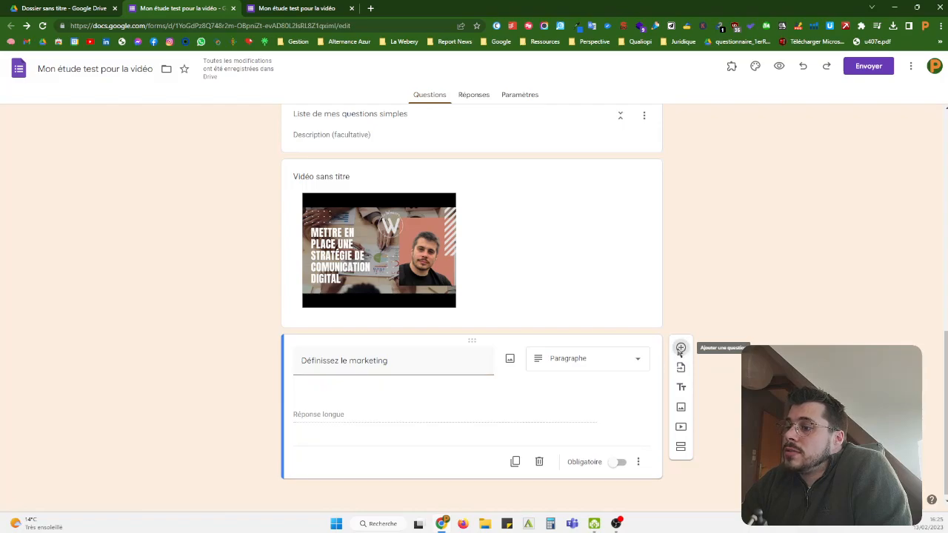
left_click(680, 348)
left_click(610, 352)
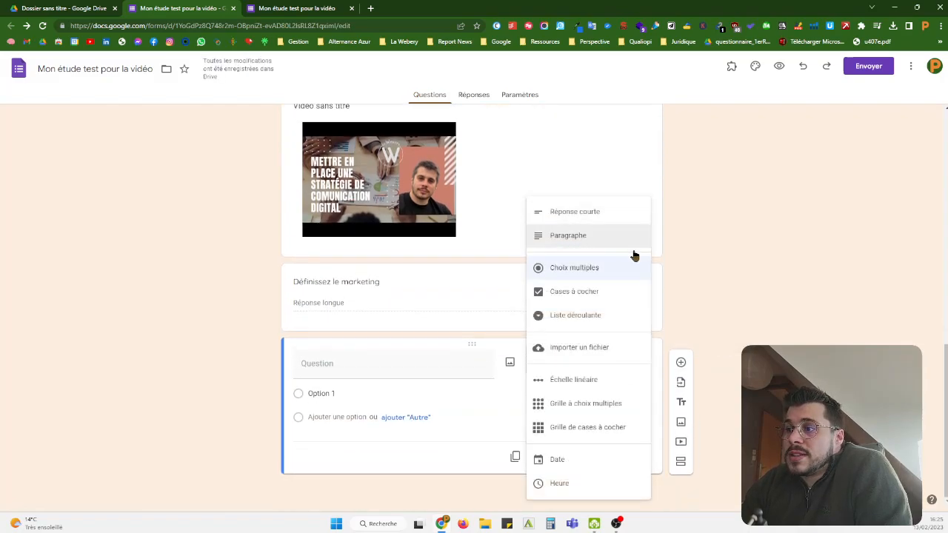
left_click(733, 281)
left_click(353, 358)
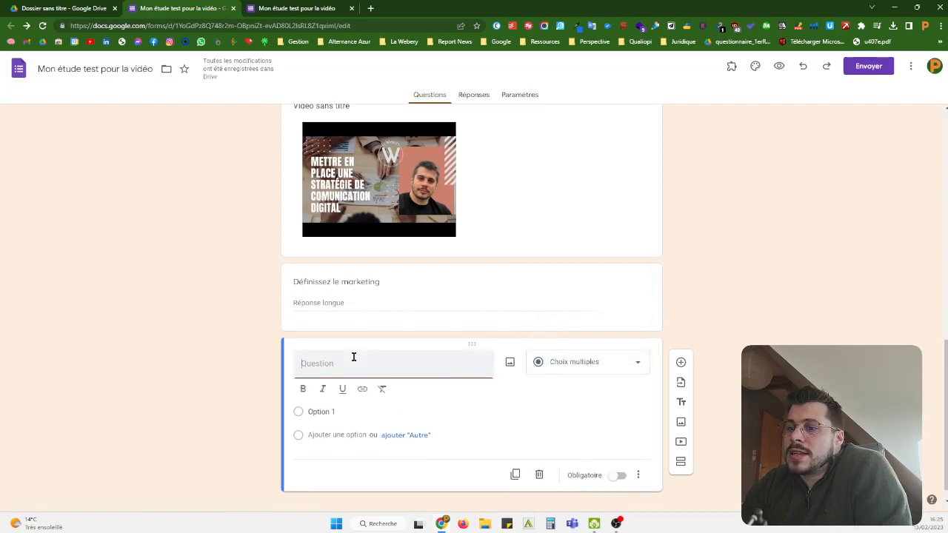
type("V")
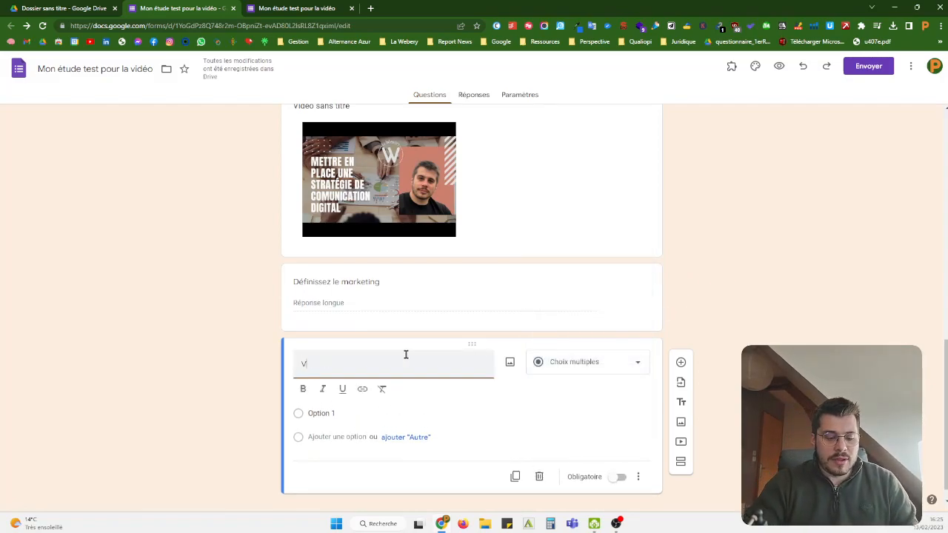
type("ra")
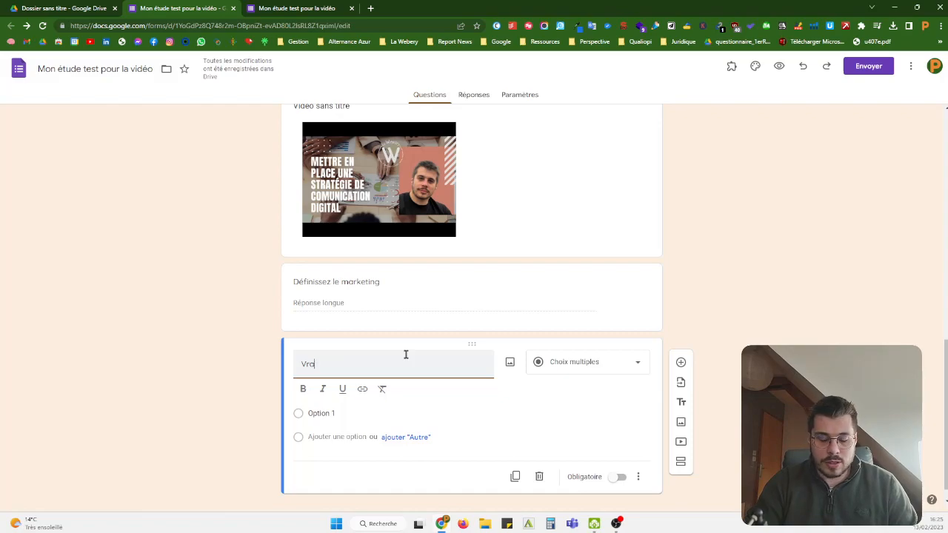
type("i ou faux ?")
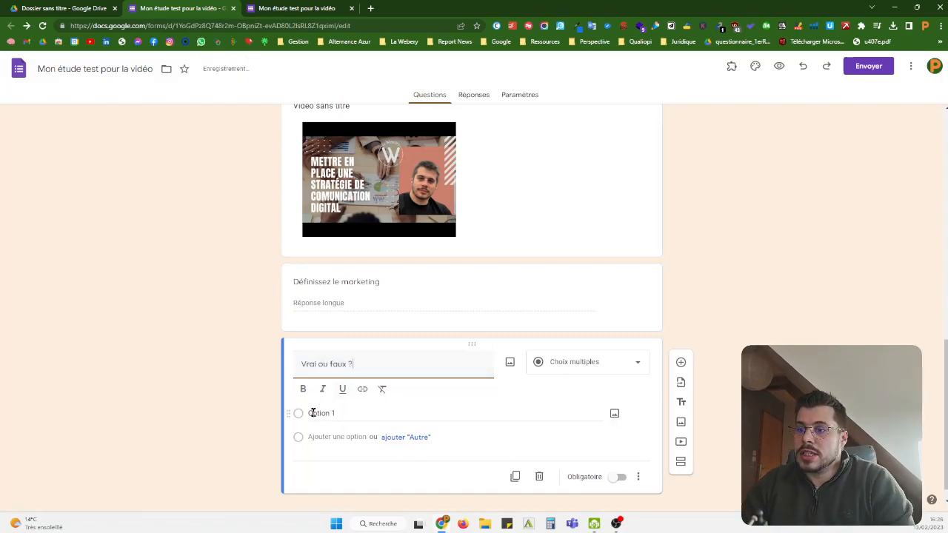
Enter "Vrai" and "Faux" as the answer options of the "Vrai ou faux ?" question
left_click(313, 412)
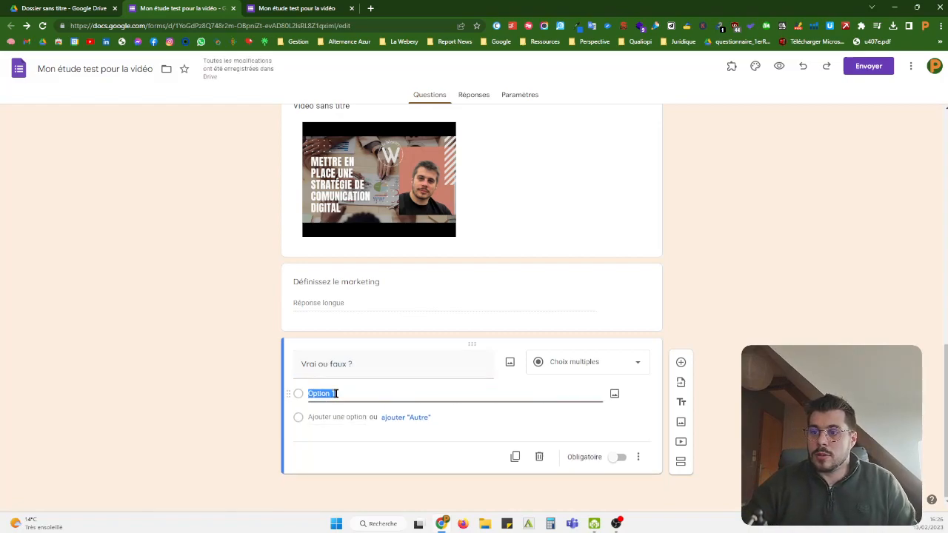
type("Vrai")
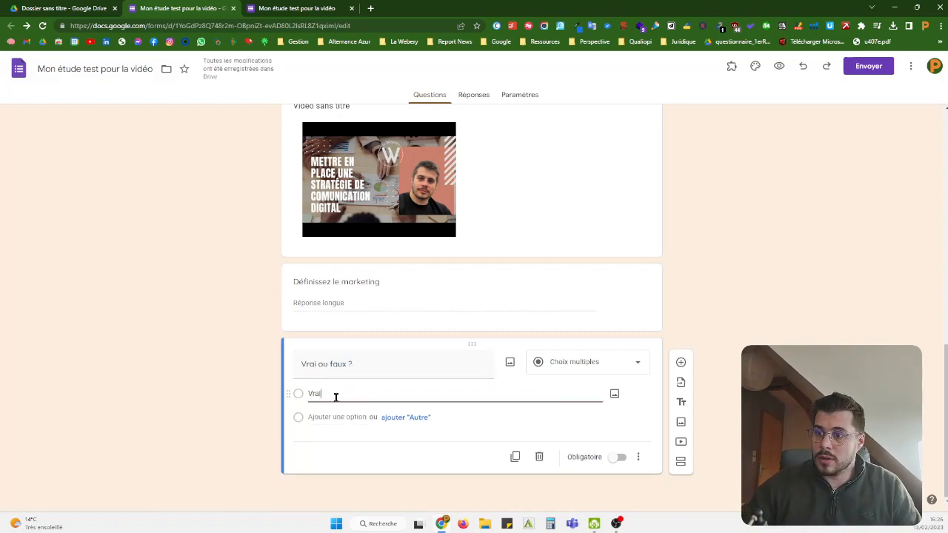
left_click(332, 424)
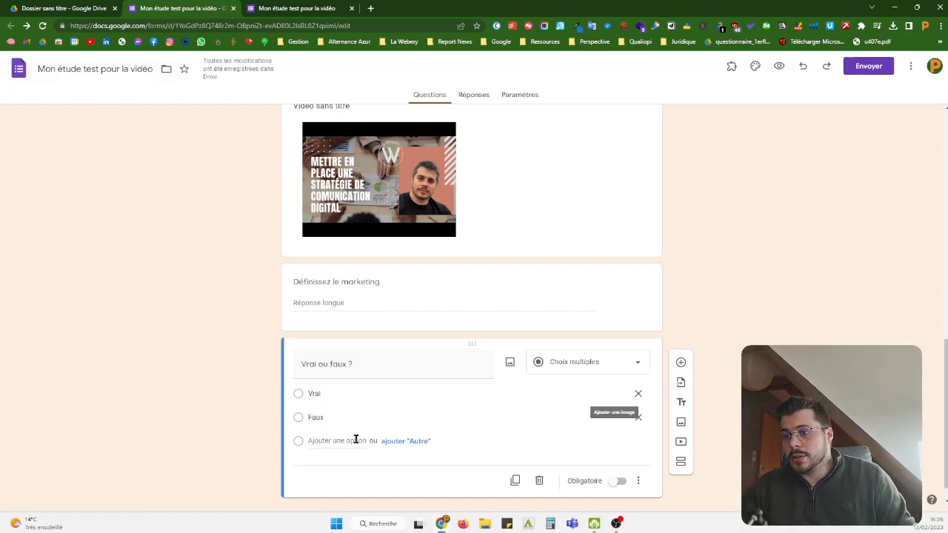
Add an "Autre" choice to the "Vrai ou faux ?" question and remove the placeholder third option
left_click(354, 442)
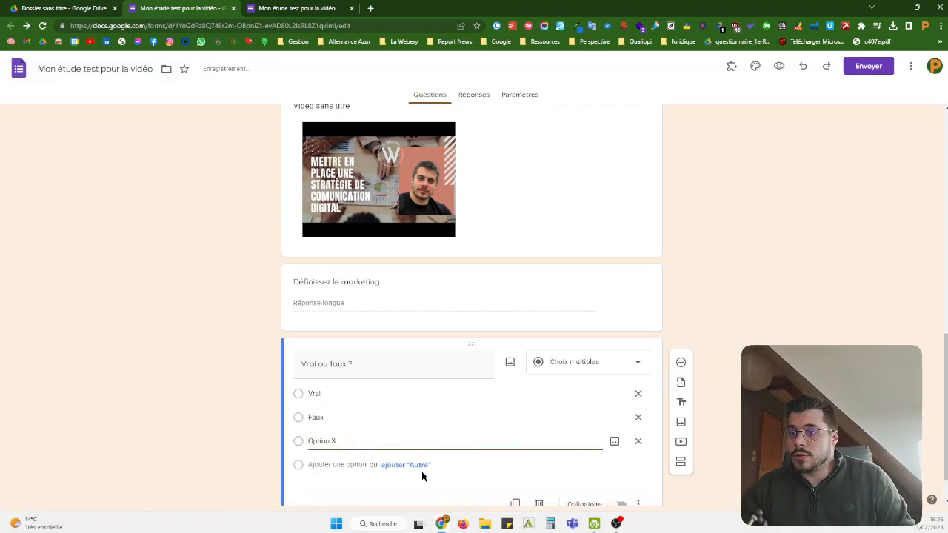
left_click(413, 464)
left_click(638, 440)
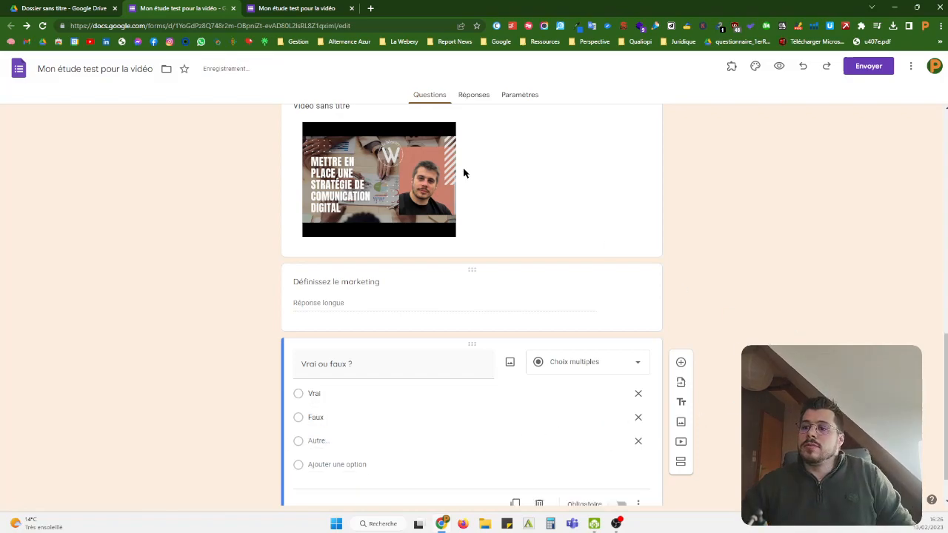
Remove the "Autre" and "Faux" options from the "Vrai ou faux ?" question
scroll(309, 330, "down", 1)
left_click(357, 309)
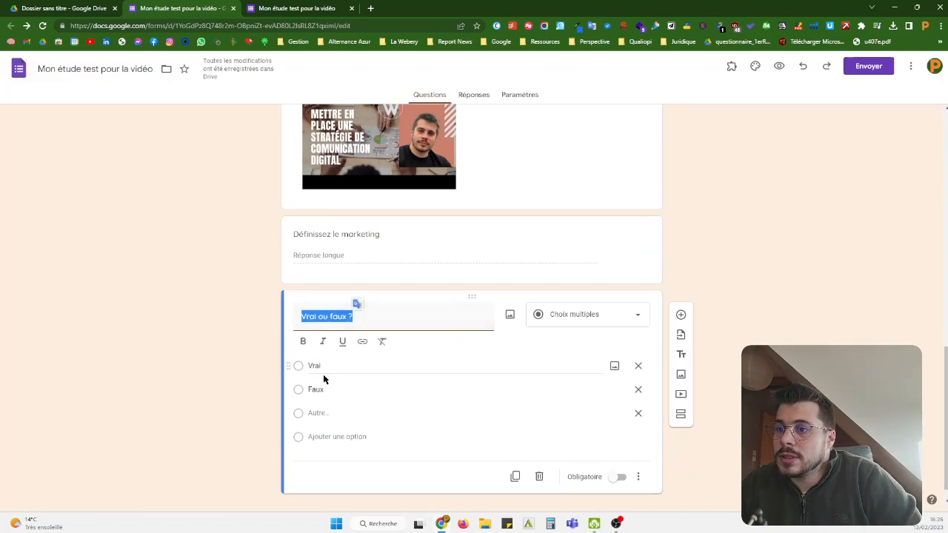
left_click(324, 346)
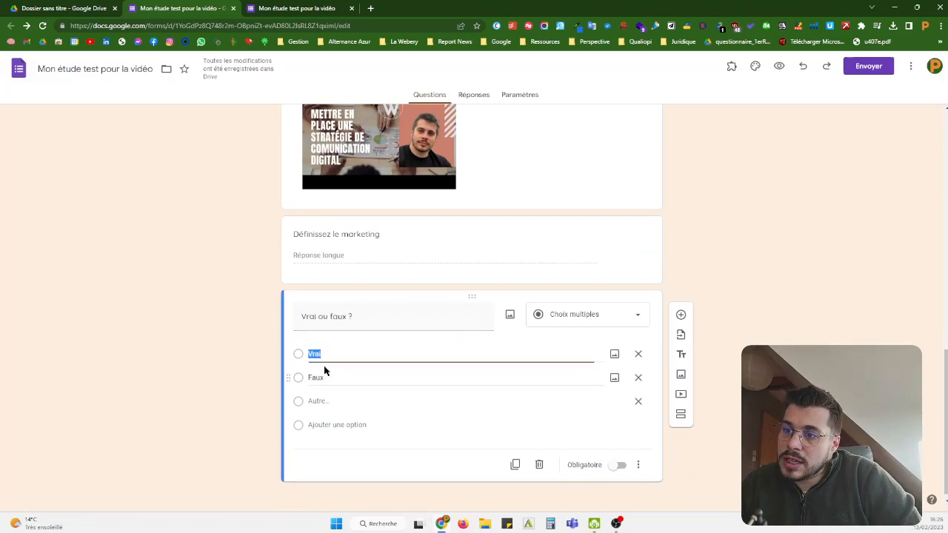
left_click(638, 393)
left_click(638, 393)
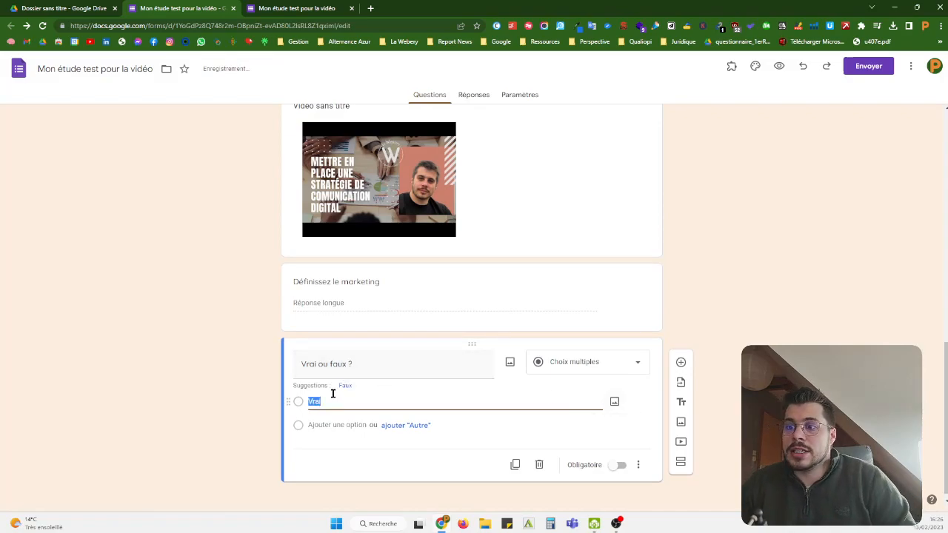
Rename the "Vrai" option as "Réponse A" and add a second option named "Réponse B"
type("Réponse A")
left_click(343, 385)
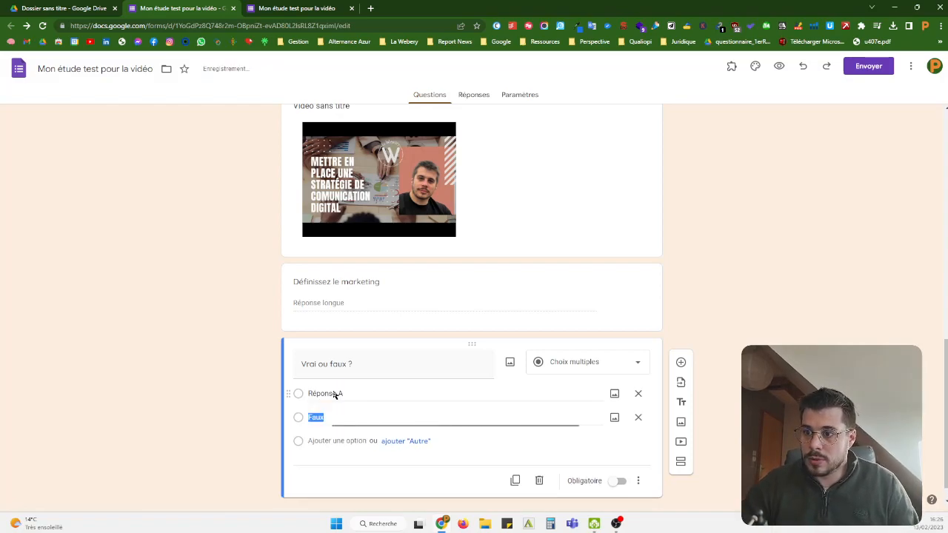
type("Réponse")
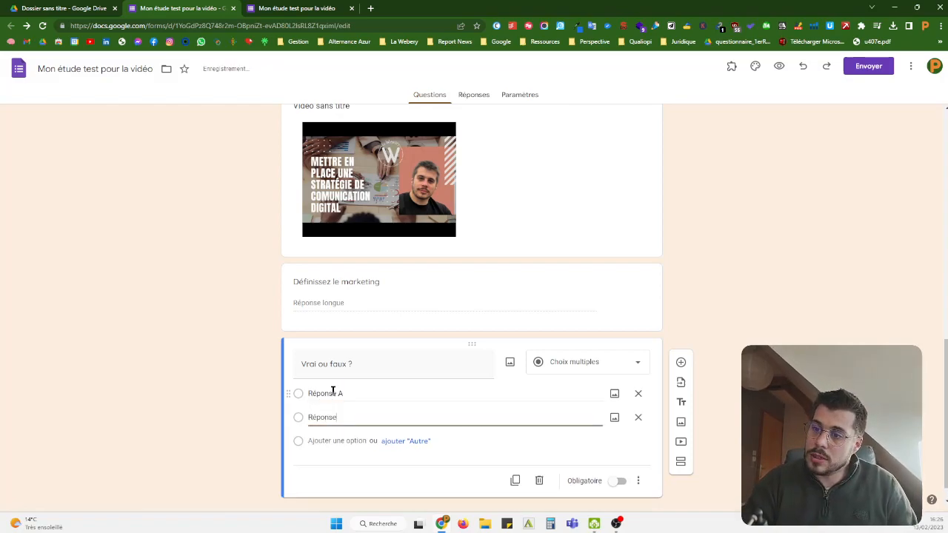
type(" B")
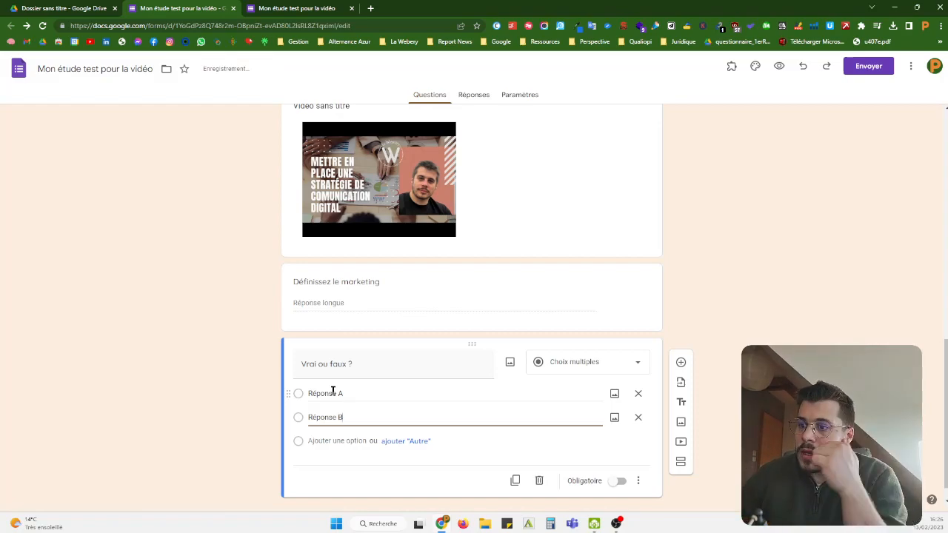
Retitle the "Vrai ou faux ?" question as "A ou B" and add an "Autre" choice to it
left_click(353, 362)
triple_click(355, 362)
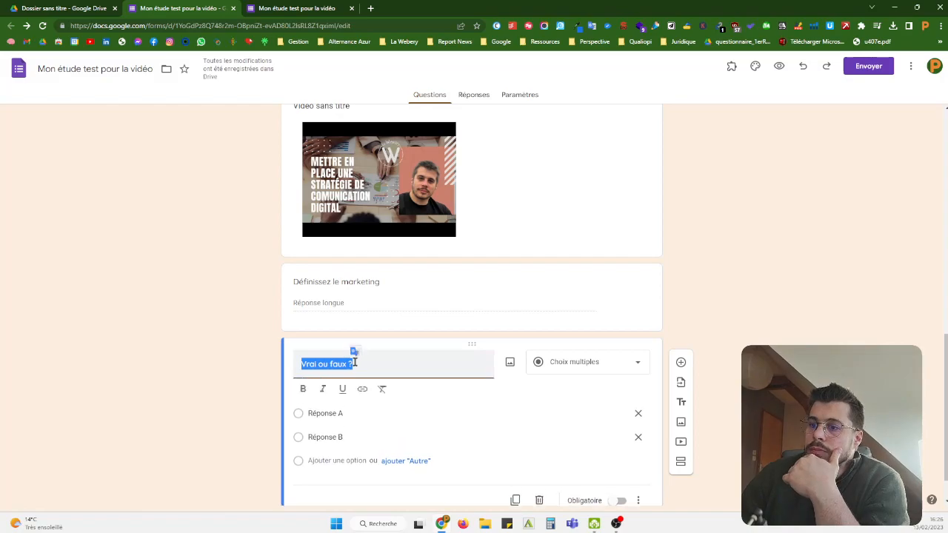
type("A ou B")
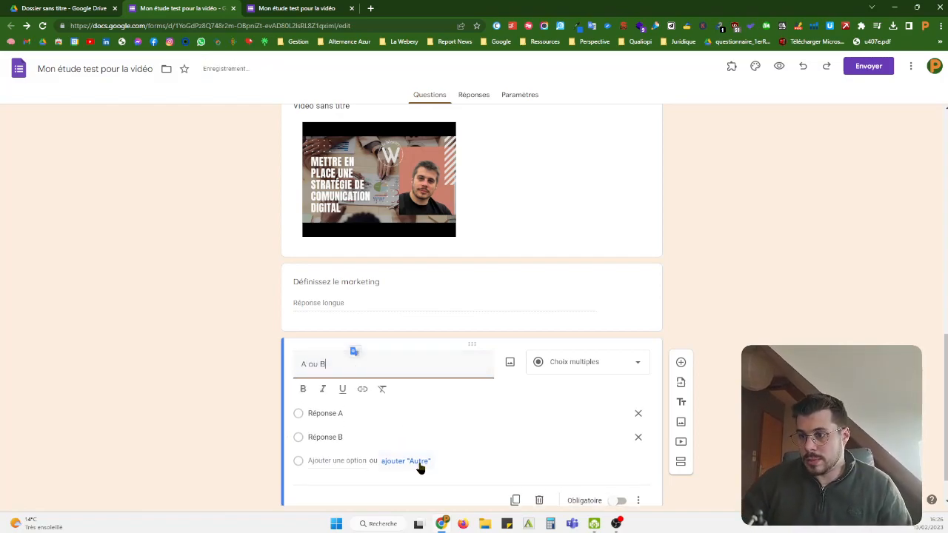
left_click(418, 462)
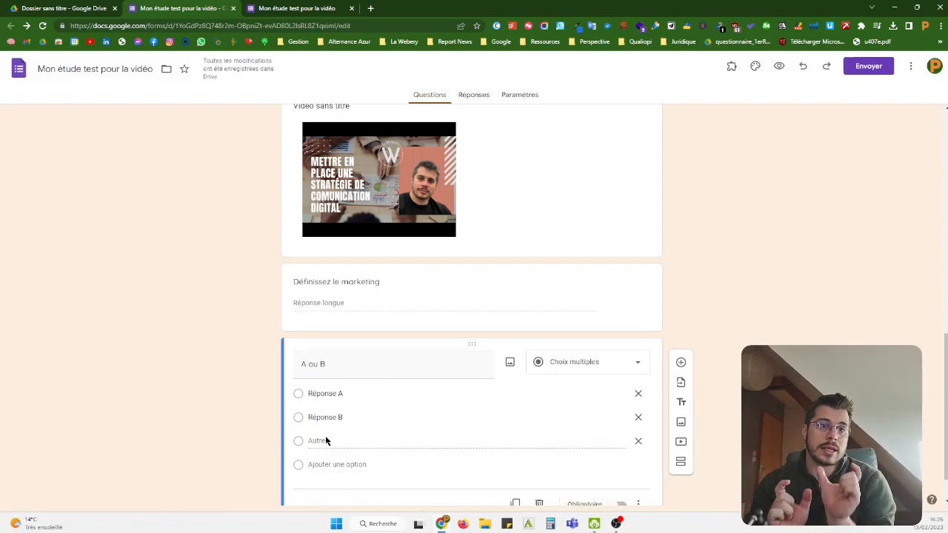
scroll(673, 317, "down", 1)
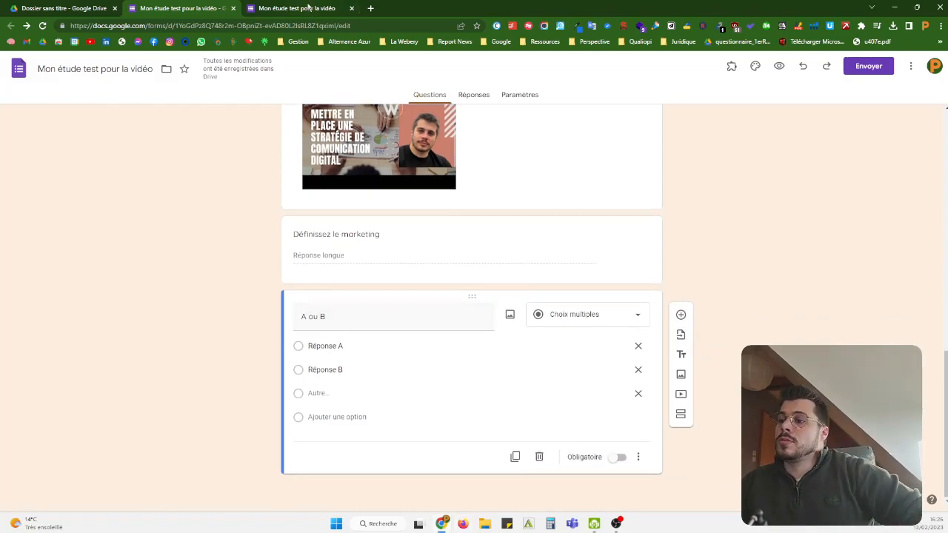
Go back to the first page of the live form and advance to its second section with the new question
left_click(307, 8)
left_click(11, 27)
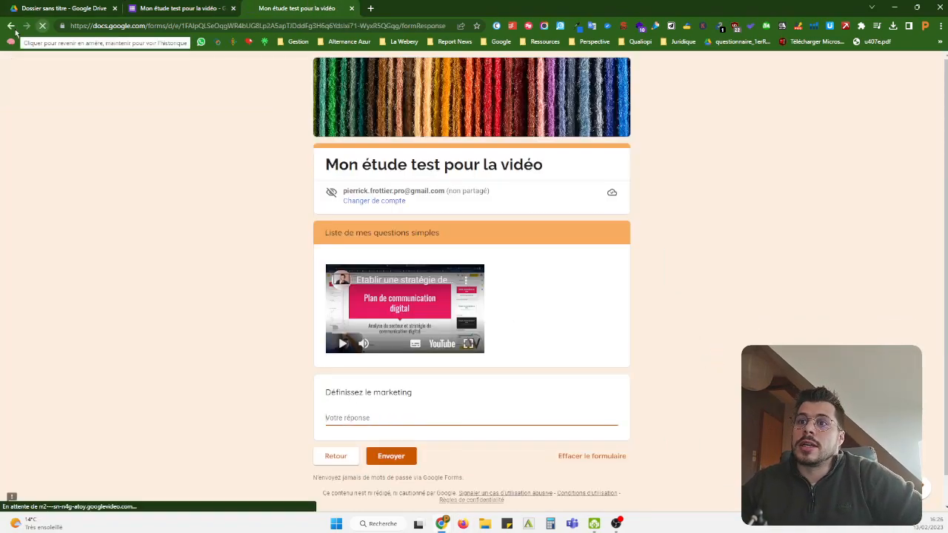
scroll(437, 381, "down", 3)
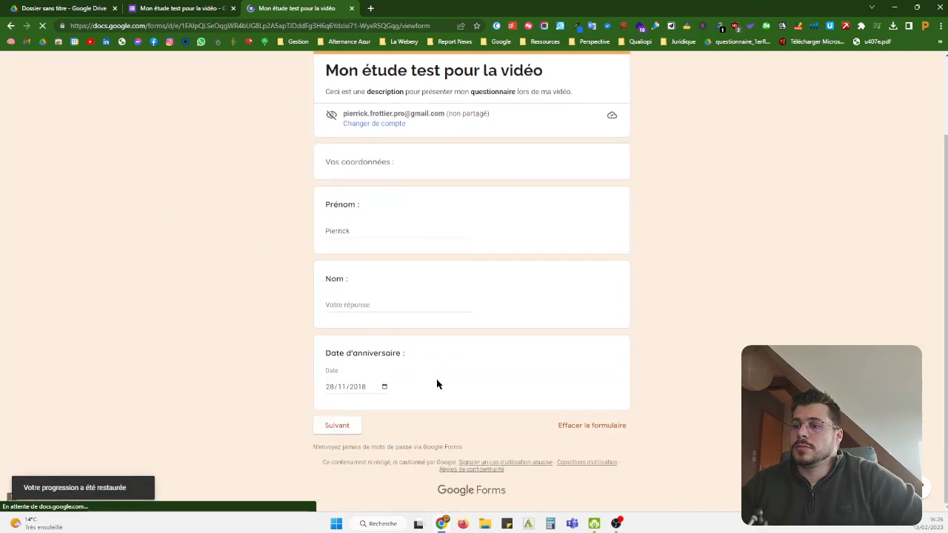
left_click(350, 432)
scroll(262, 381, "down", 3)
Test the "A ou B" question by selecting "Réponse A", "Réponse B" and "Autre" in turn, finishing on "Réponse A"
left_click(331, 347)
left_click(331, 367)
left_click(330, 387)
left_click(330, 348)
left_click(331, 367)
left_click(331, 387)
left_click(330, 347)
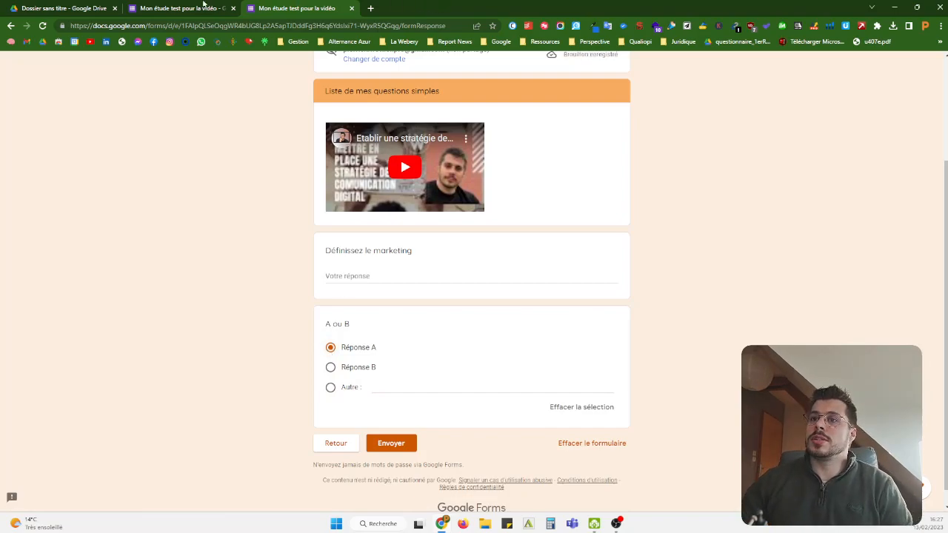
Return to the form editor and turn on random ordering of the options for the "A ou B" question
left_click(167, 8)
left_click(574, 318)
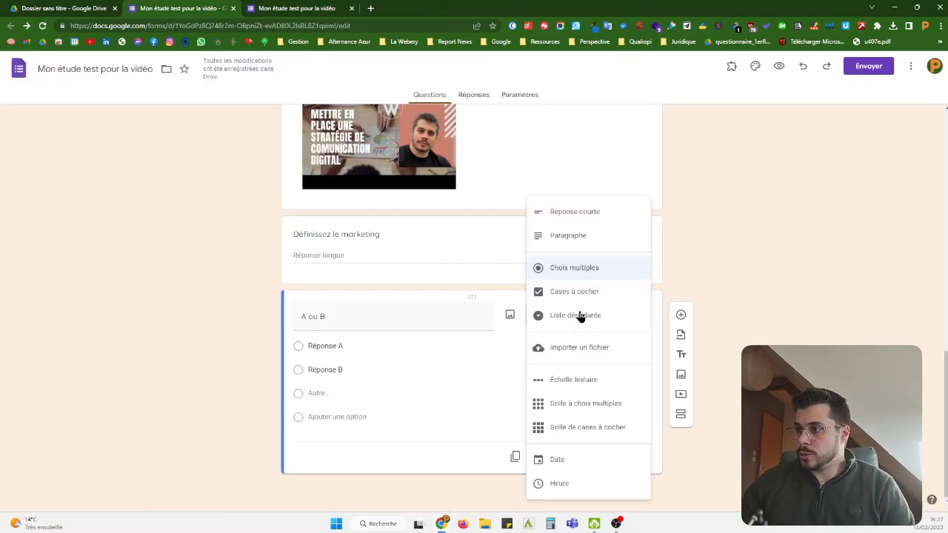
left_click(733, 256)
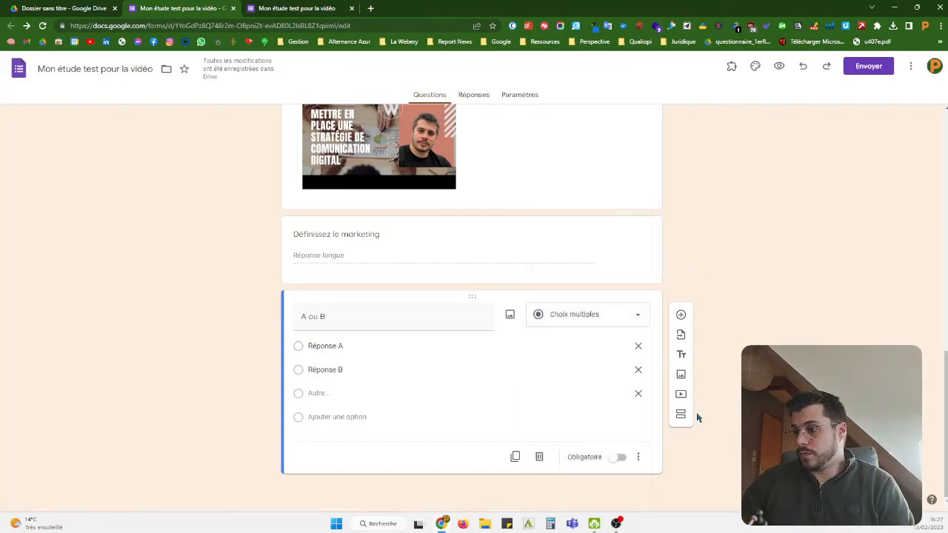
left_click(638, 457)
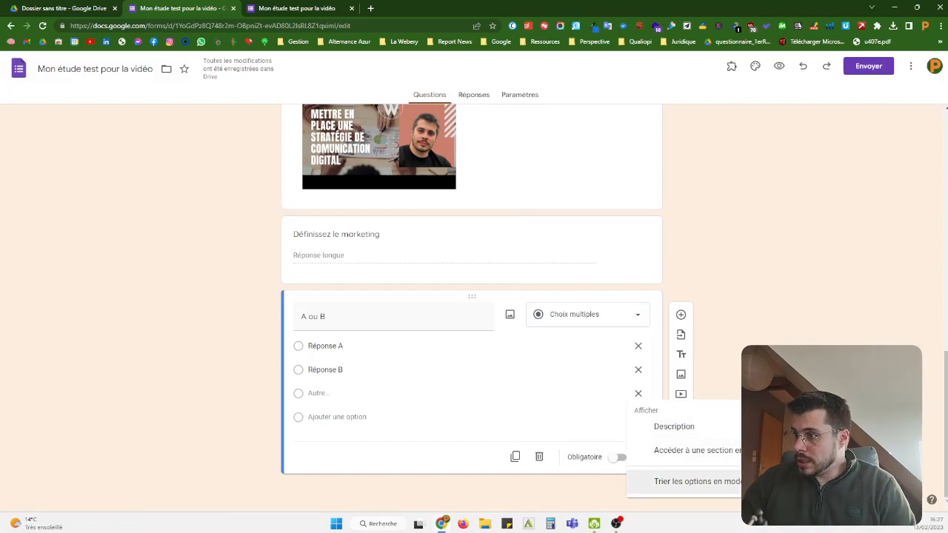
left_click(687, 483)
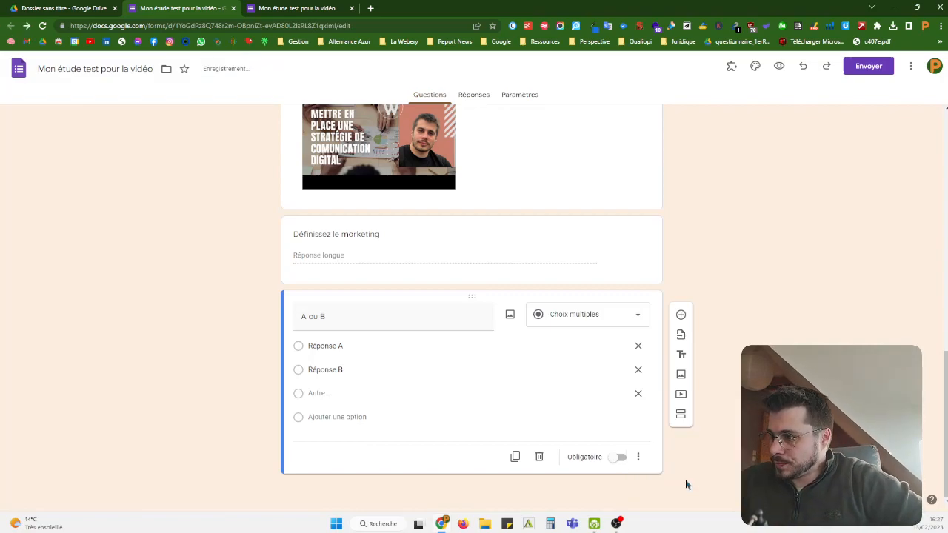
Enable answer-based section navigation for the "A ou B" question and view the destinations offered for "Réponse A"
left_click(639, 457)
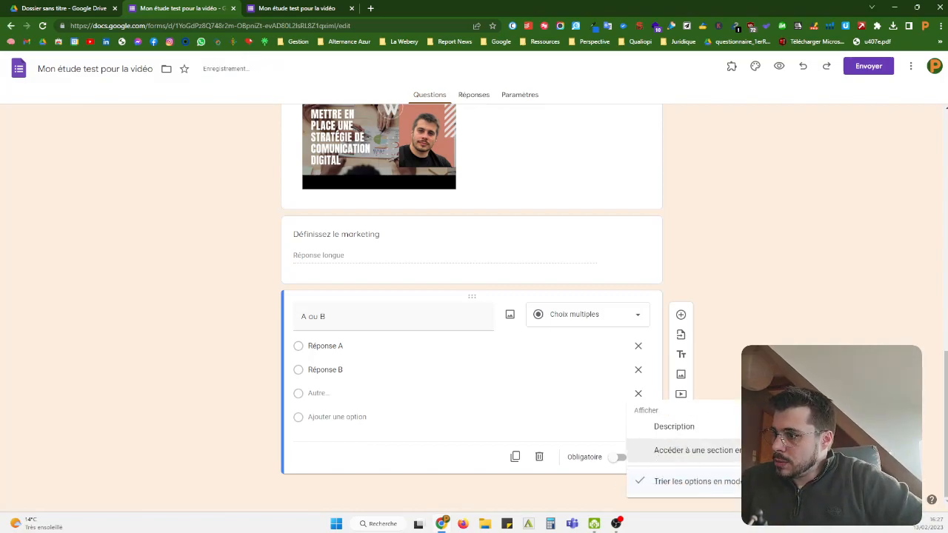
left_click(696, 450)
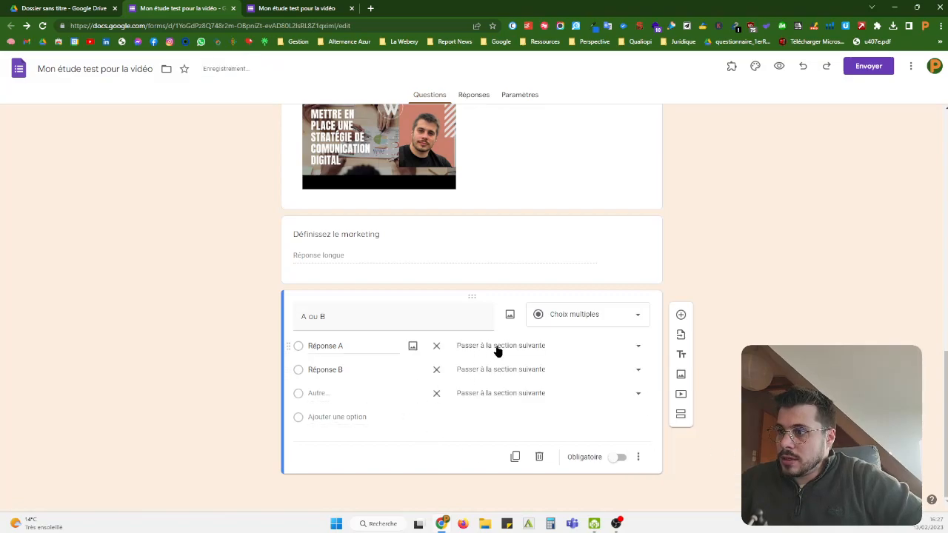
left_click(527, 346)
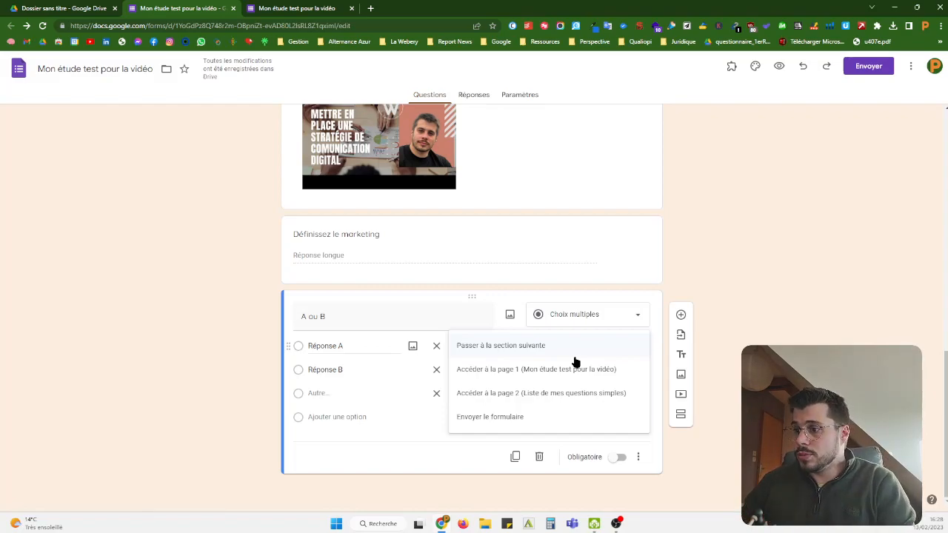
left_click(840, 240)
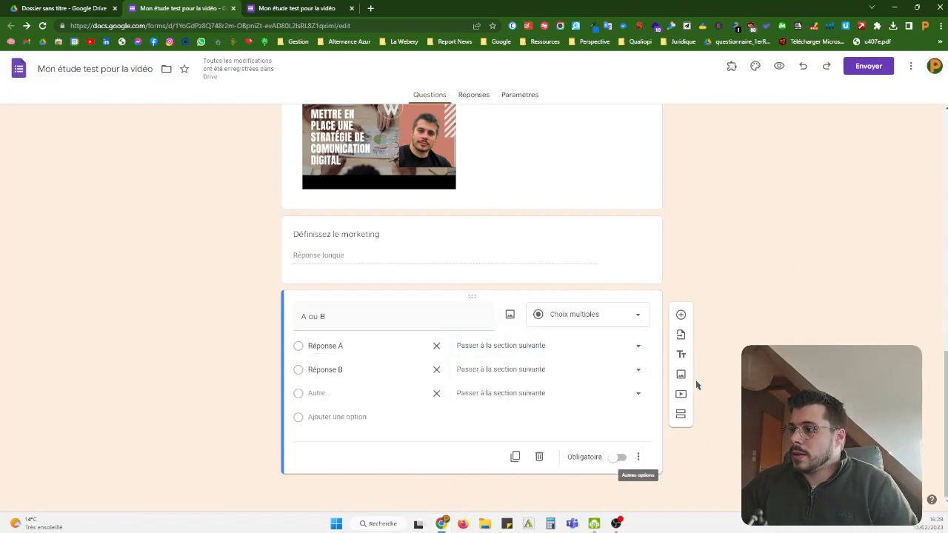
Add a checkbox question titled "A B C" below the "A ou B" question
left_click(680, 315)
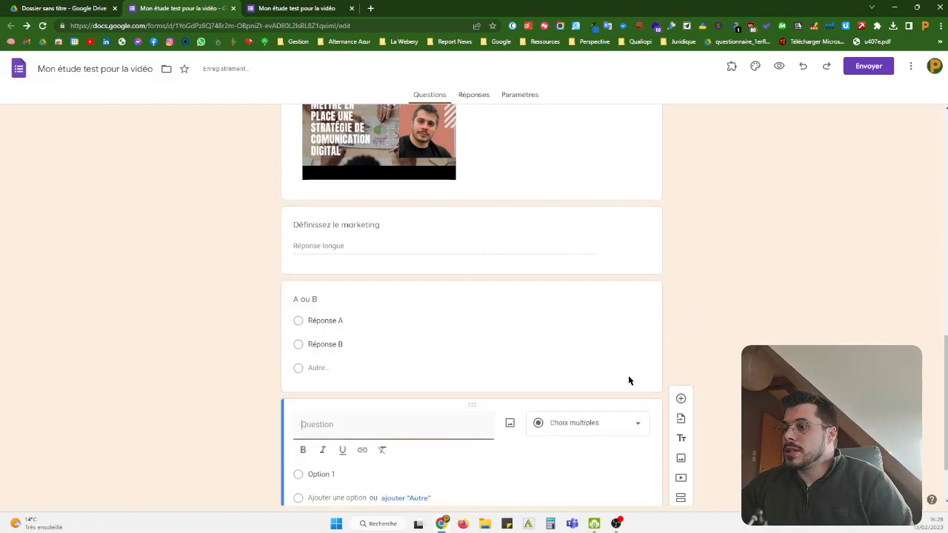
left_click(610, 422)
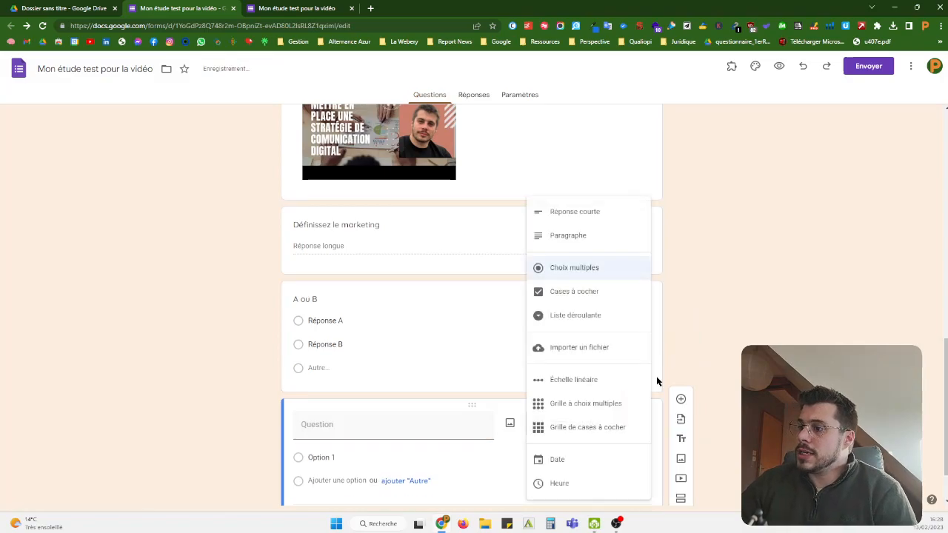
left_click(599, 297)
left_click(361, 357)
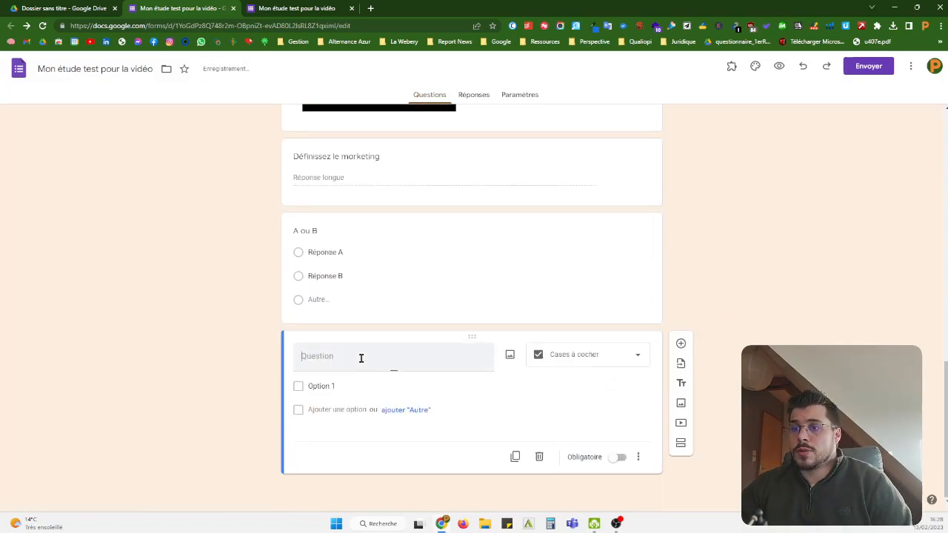
type("A ")
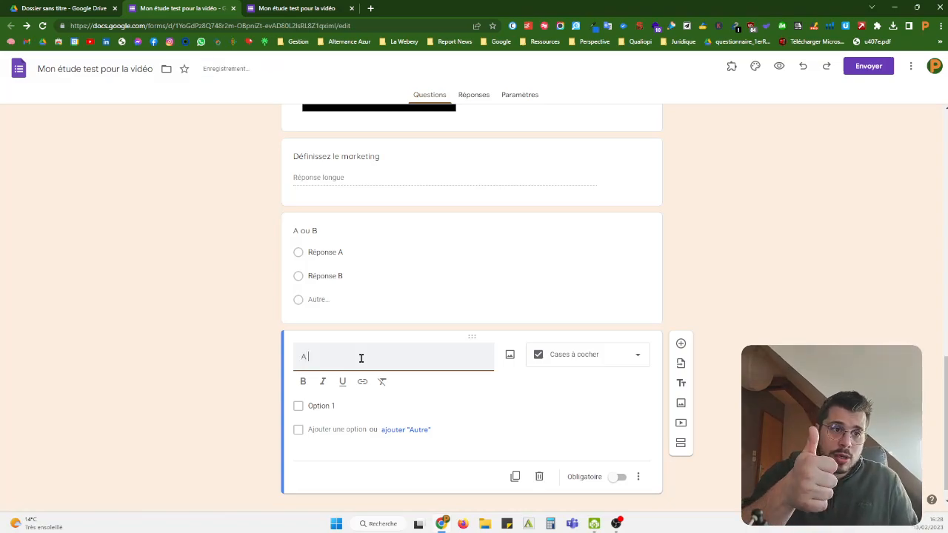
type("B C")
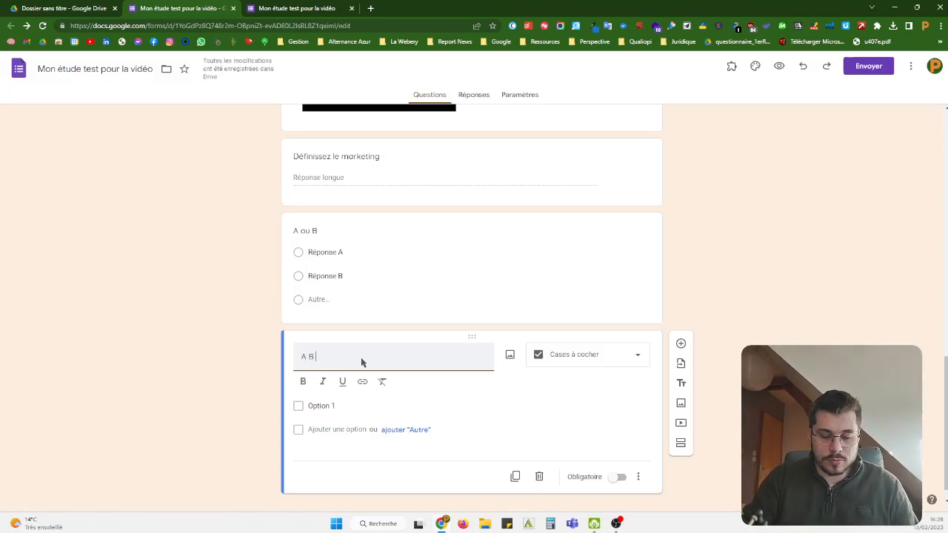
Add two more checkboxes named "Option 2" and "Option 3" to the "A B C" question
left_click(318, 429)
left_click(332, 433)
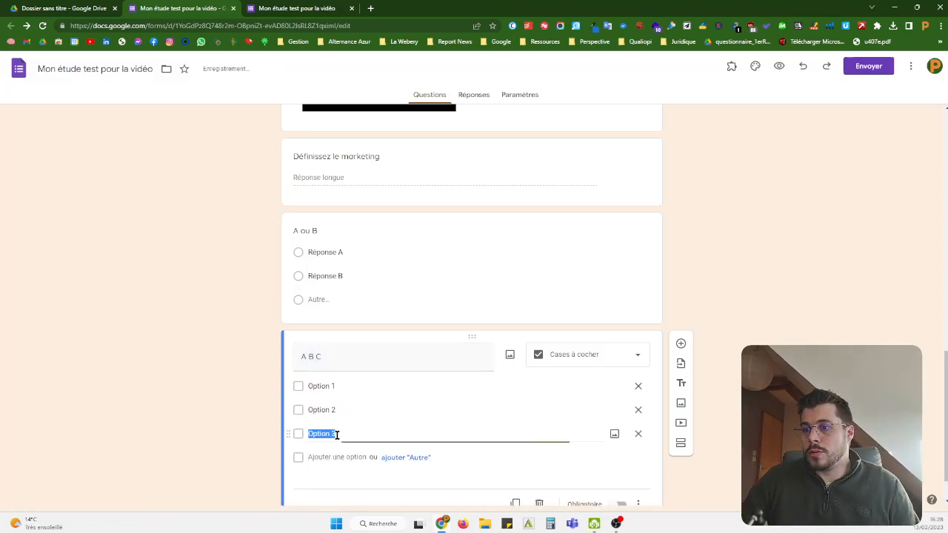
type("fefa")
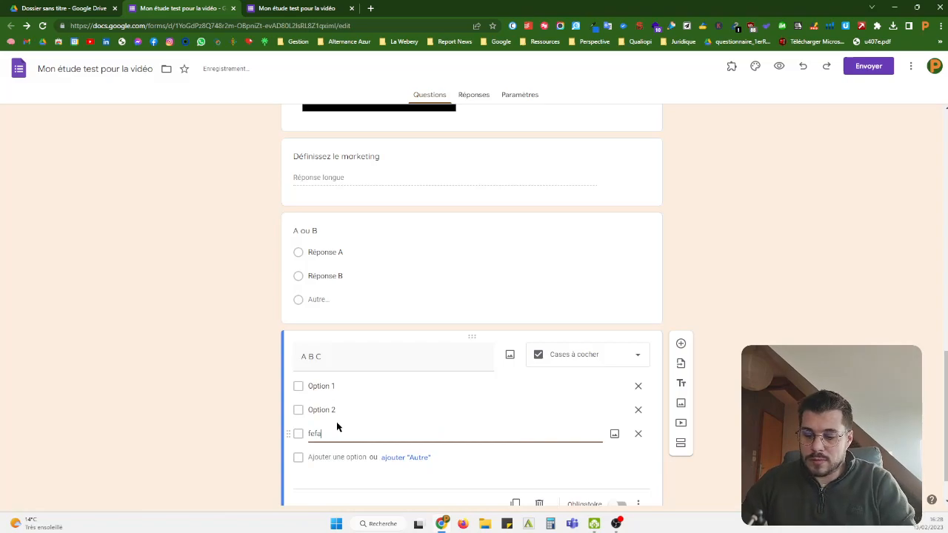
key("BackSpace")
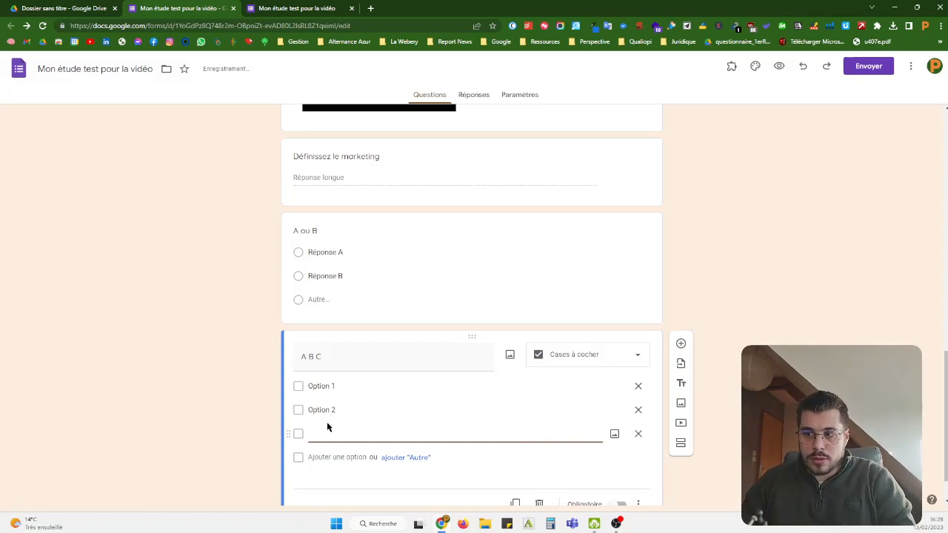
type("Option")
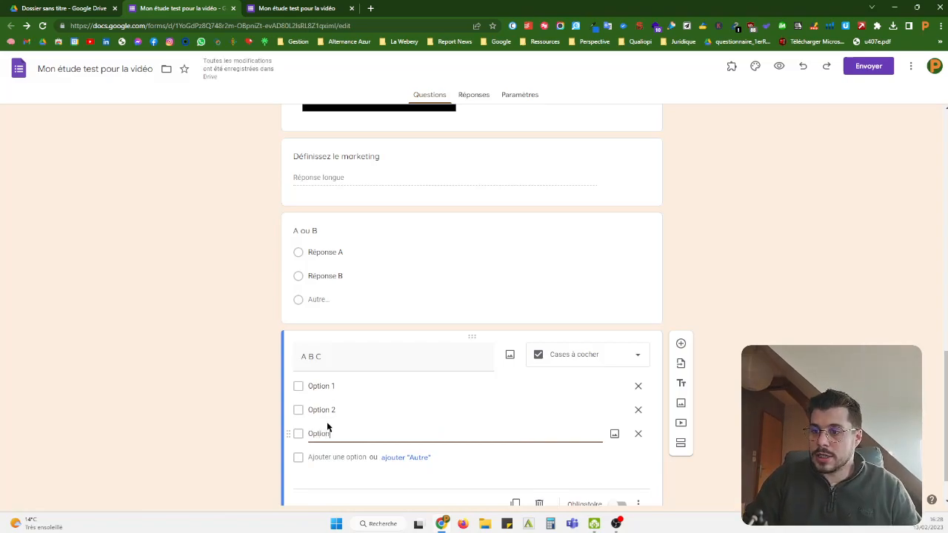
type(" 3")
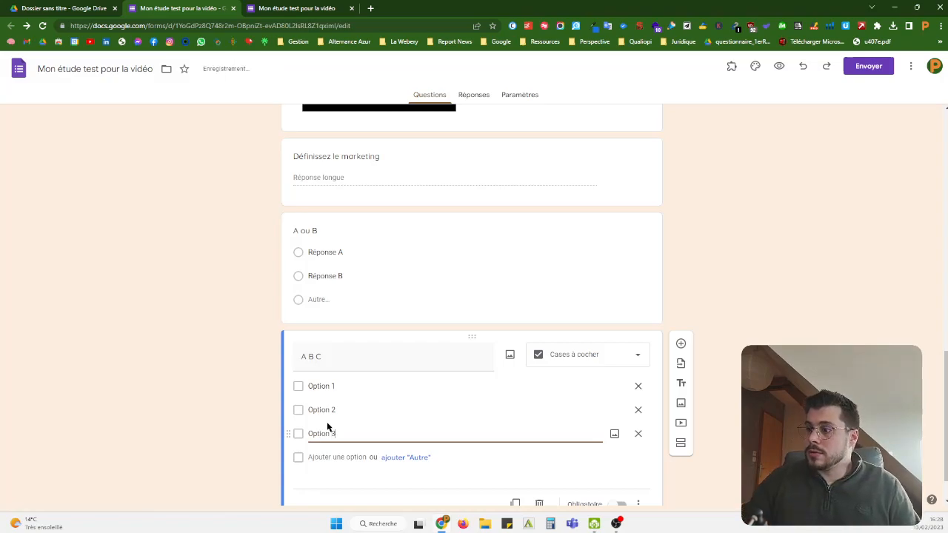
left_click(811, 288)
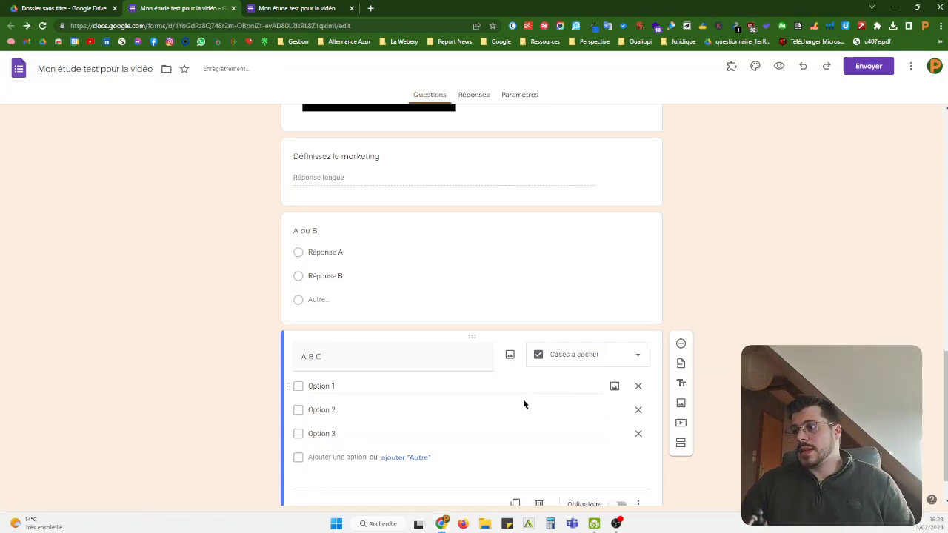
Start inserting an image for "Option 1" of the "A B C" question, using Google Images as the source
left_click(404, 278)
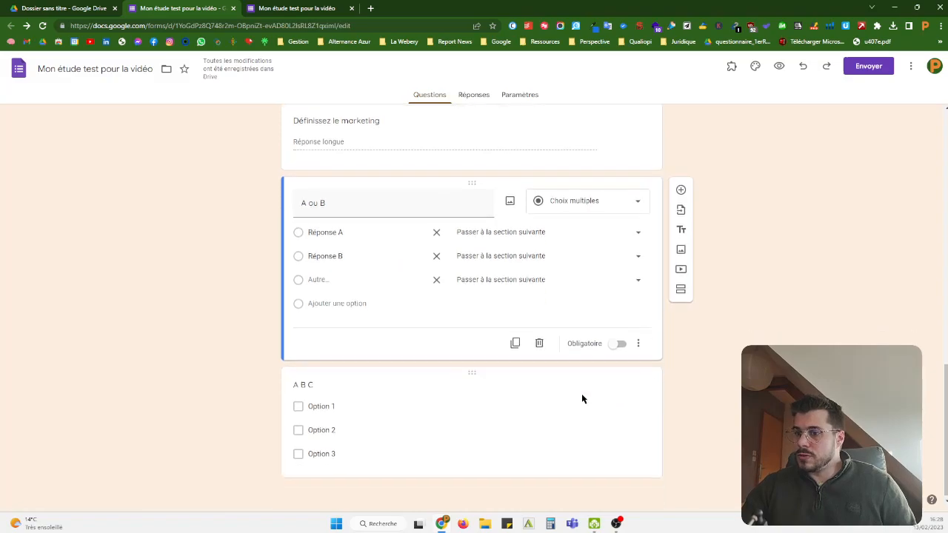
left_click(447, 392)
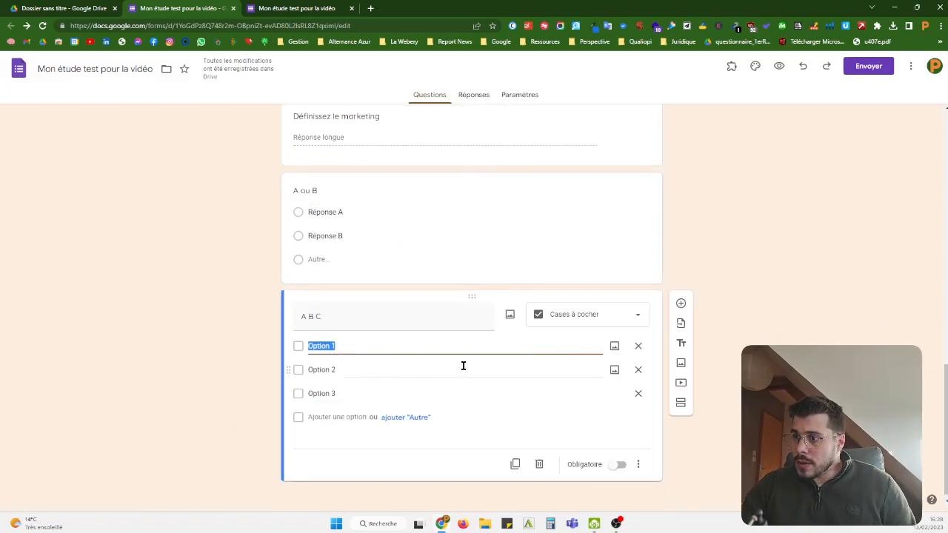
left_click(611, 346)
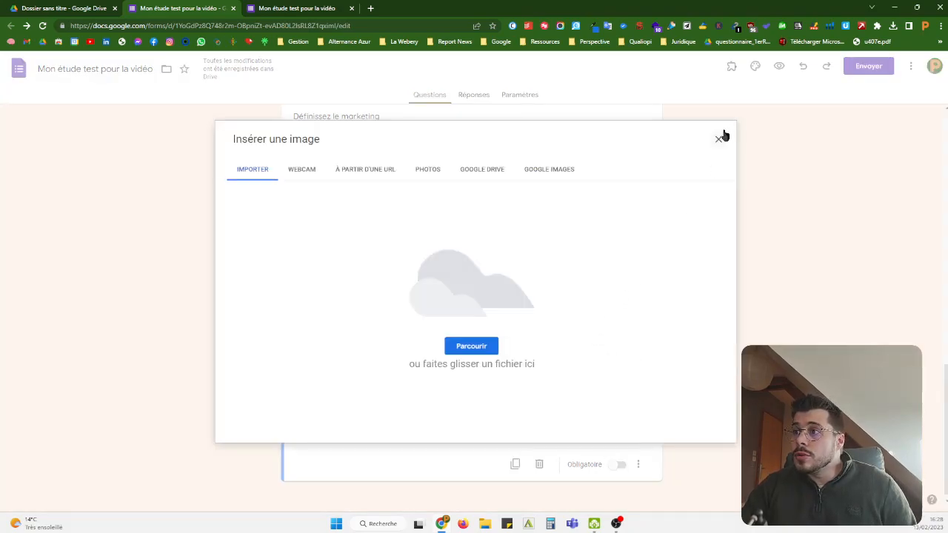
left_click(548, 171)
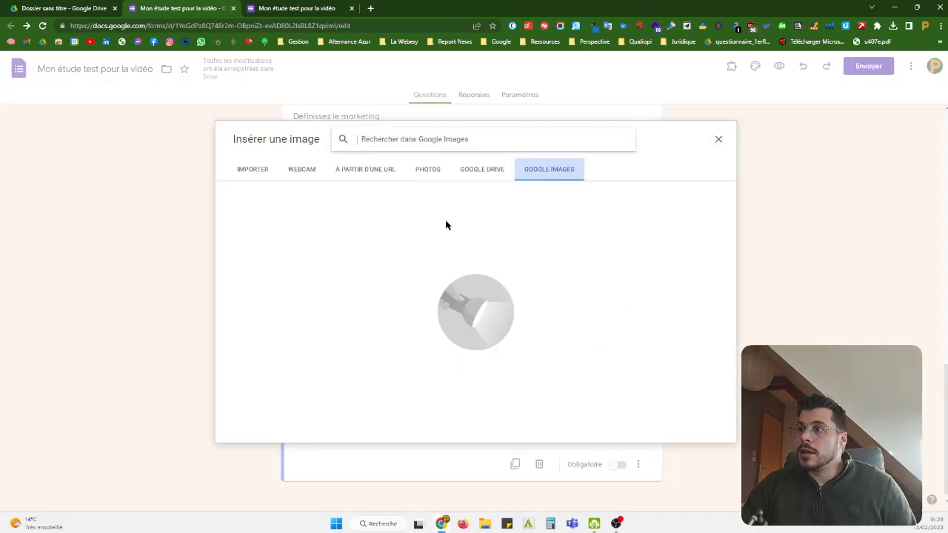
Search Google Images for "logo coca" and insert the first Coca-Cola logo on Option 1
left_click(435, 143)
type("logo coca")
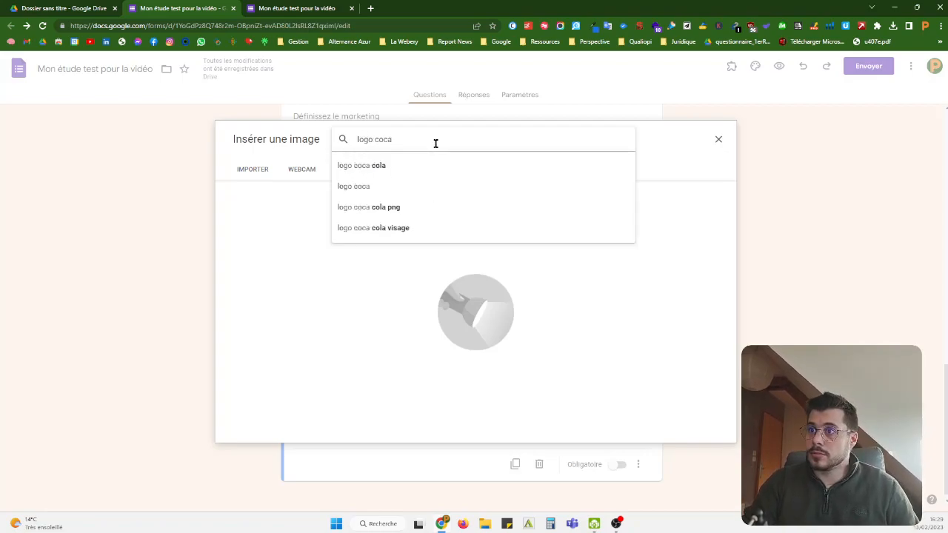
key("Return")
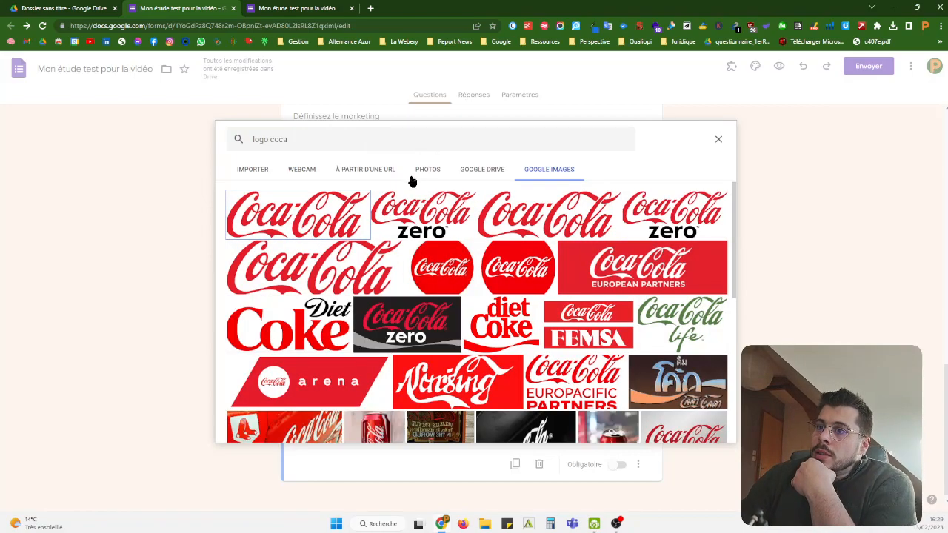
left_click(292, 222)
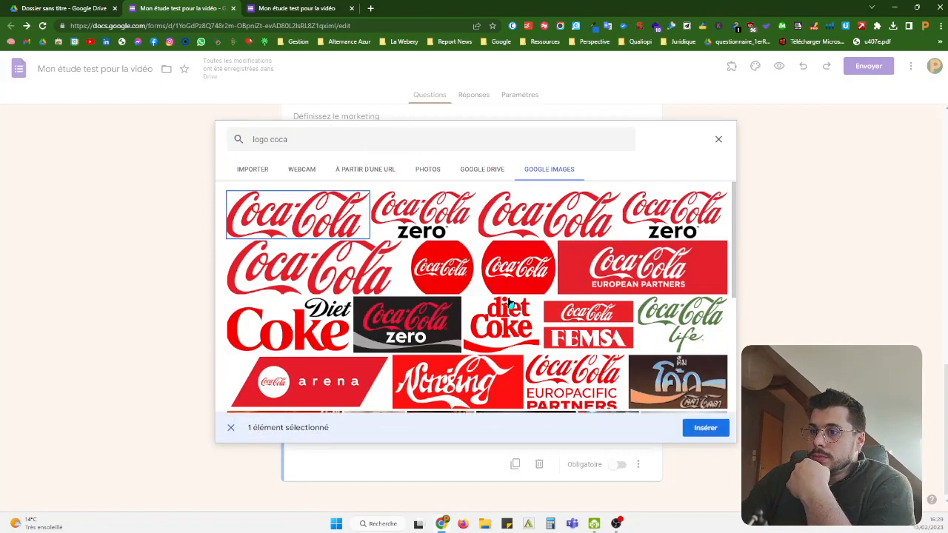
left_click(717, 429)
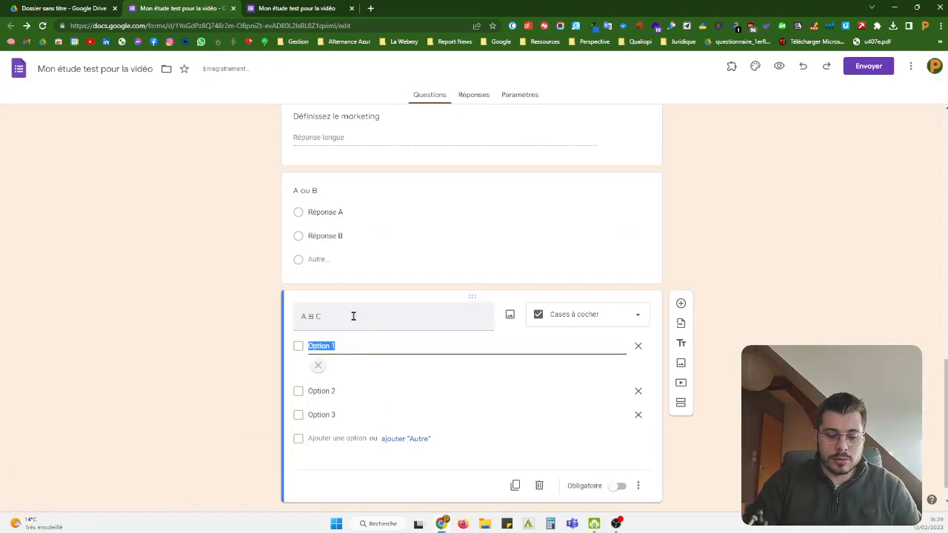
Remove the first answer option and set the checkbox question's title to "Quel est le logo de CocaCola"
type("Qu")
key("BackSpace")
key("BackSpace")
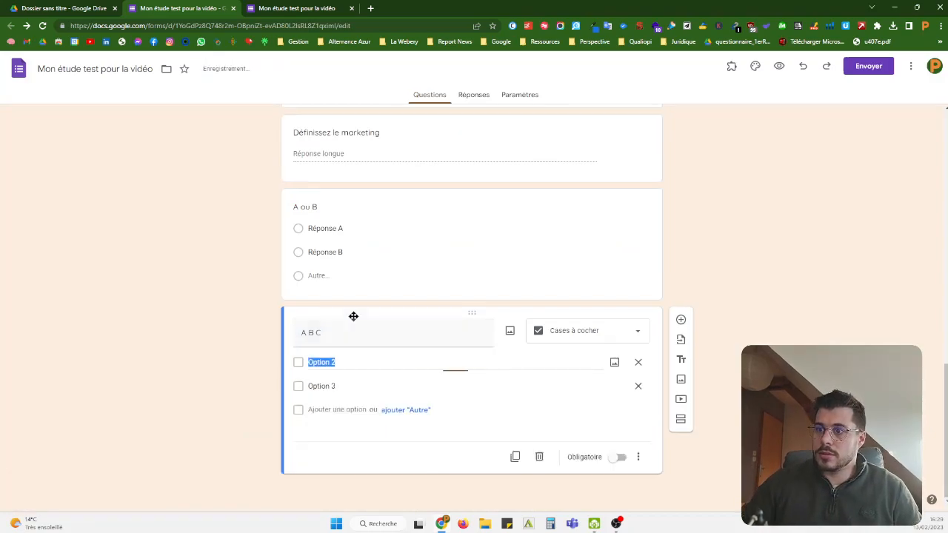
left_click(333, 338)
type("Quel est le logo de c")
key("BackSpace")
type("CocaCola")
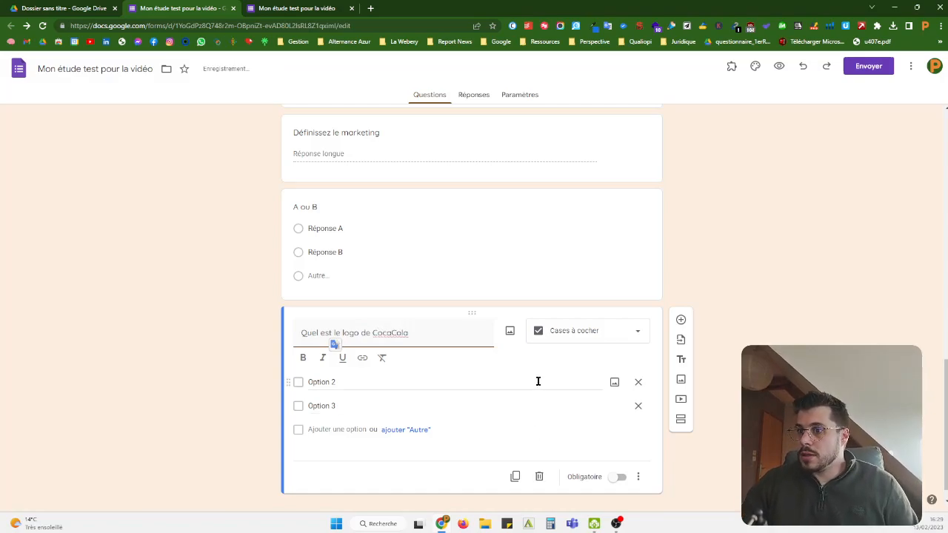
Search Google Images for "coca" and insert the plain red Coca-Cola logo on the first remaining answer option
left_click(614, 382)
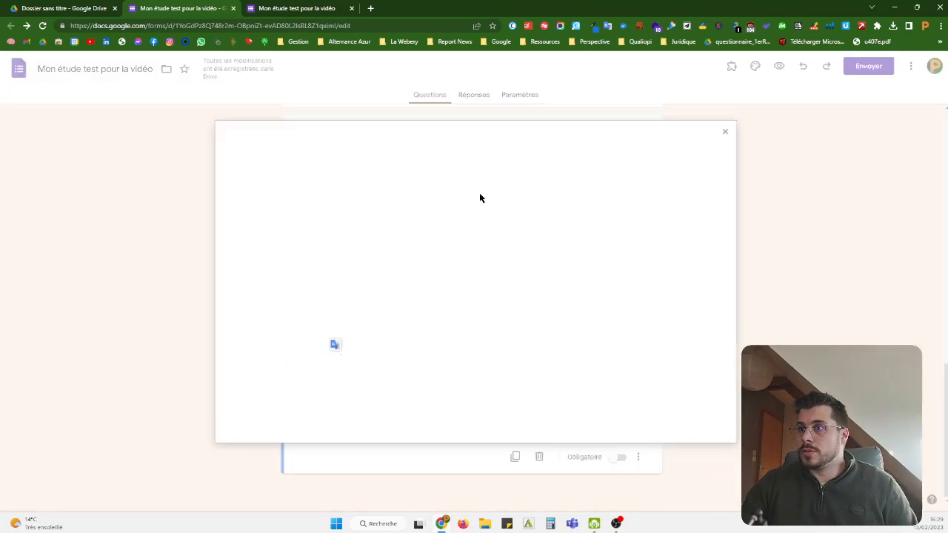
left_click(543, 169)
left_click(455, 139)
type("coca")
key("Return")
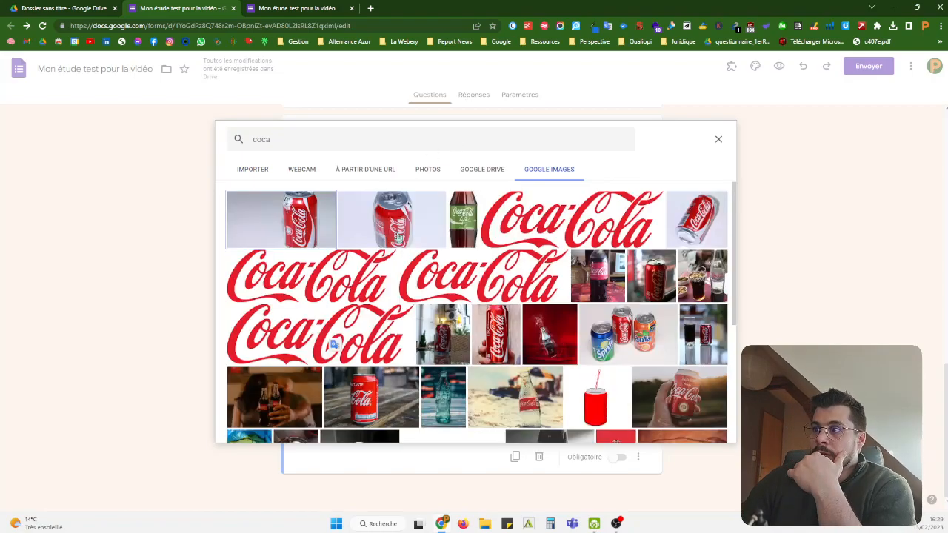
left_click(562, 217)
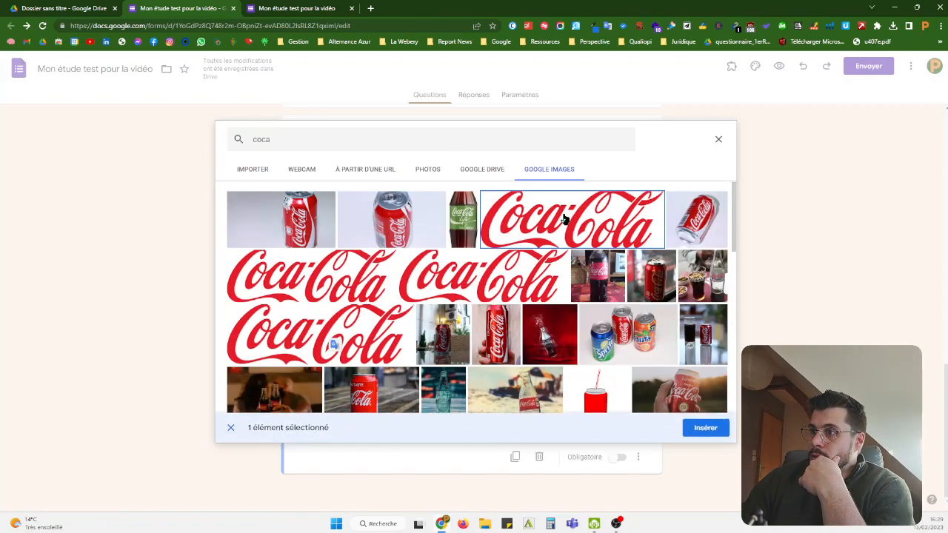
left_click(705, 430)
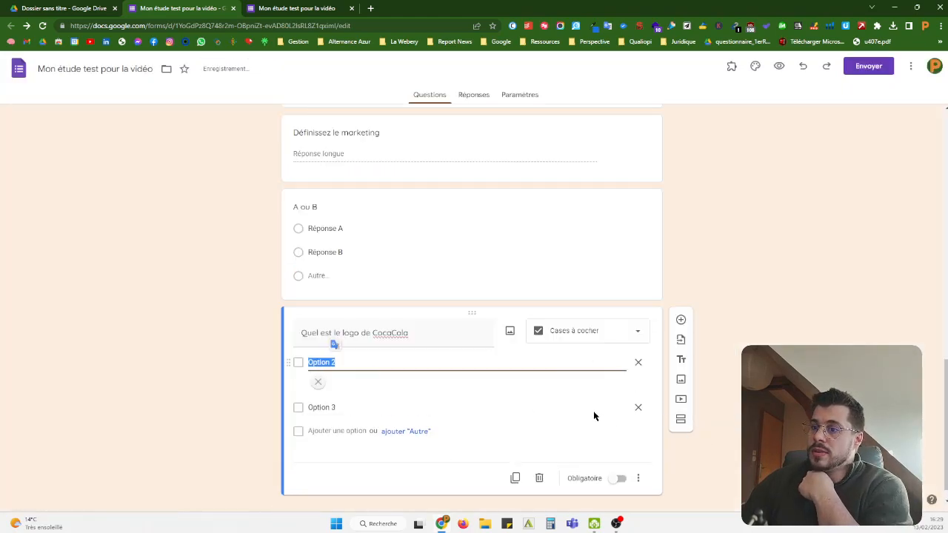
Clear the label text of both answer options in the logo question
left_click(350, 361)
key("BackSpace")
key("BackSpace")
key("BackSpace")
key("BackSpace")
key("BackSpace")
key("BackSpace")
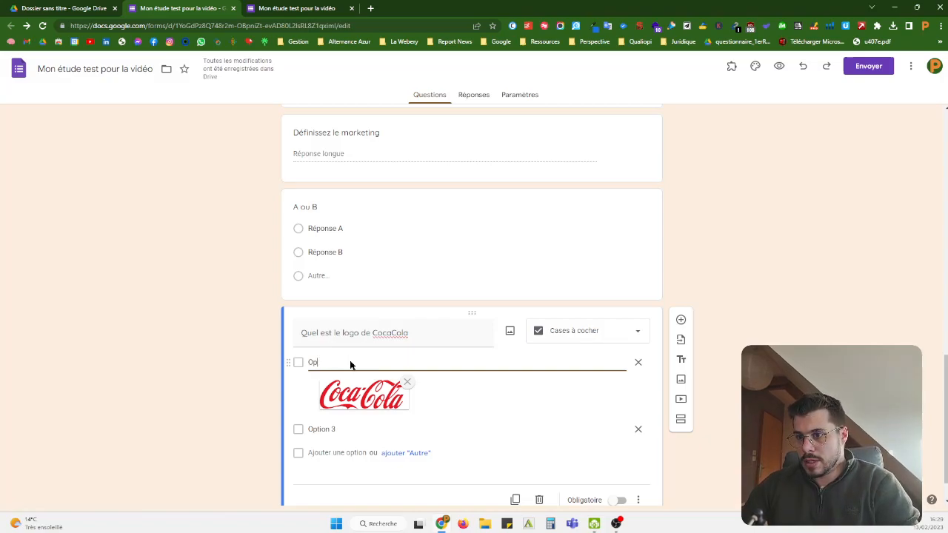
left_click(406, 430)
key("BackSpace")
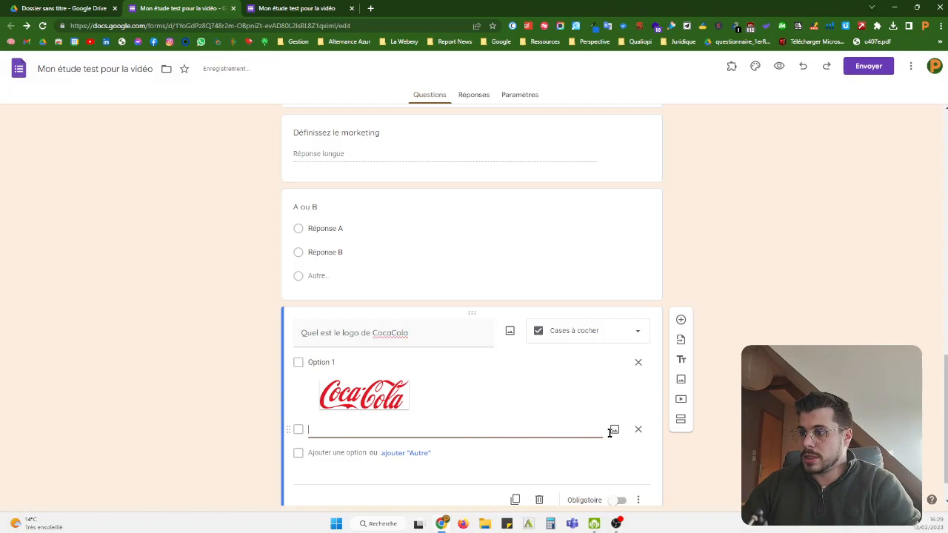
Search Google Images for "pepsi" and insert the first Pepsi logo on the second answer option
left_click(614, 430)
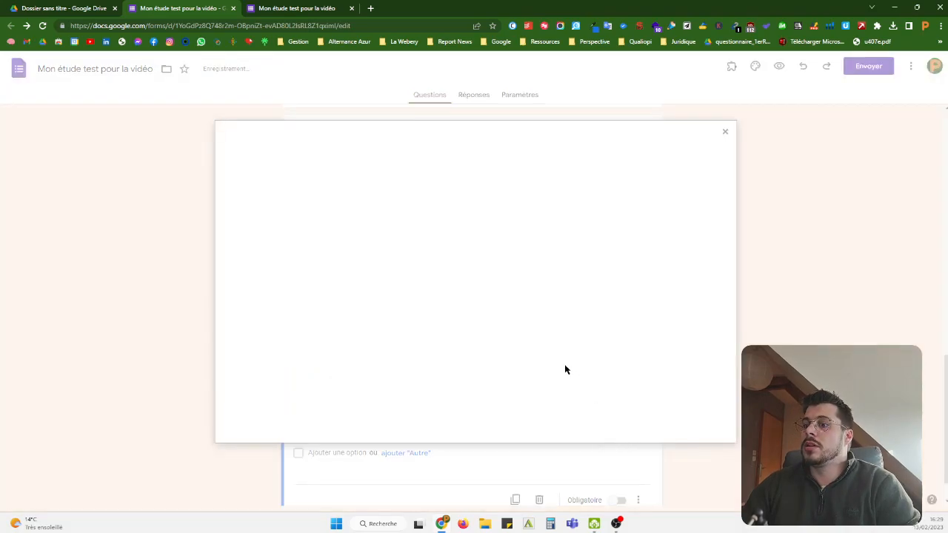
left_click(537, 172)
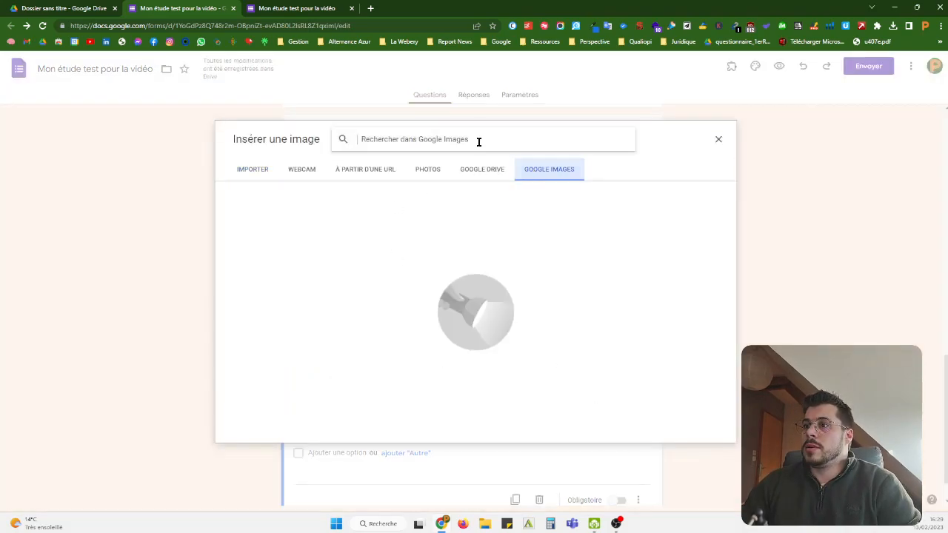
type("p")
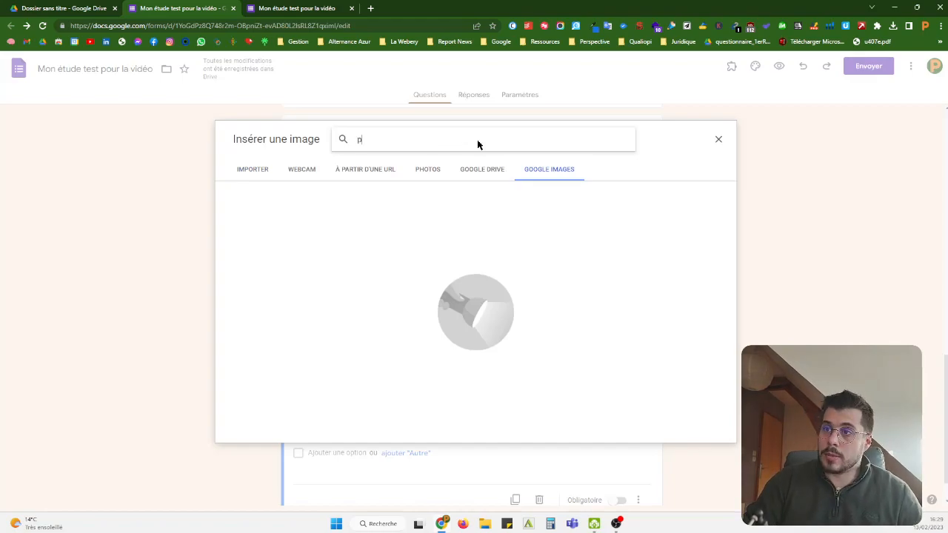
type("epsi")
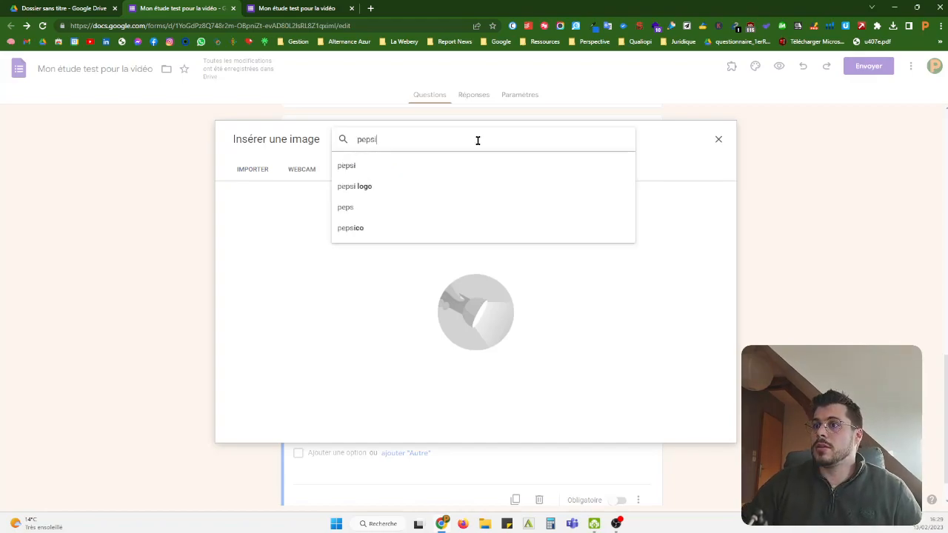
key("Return")
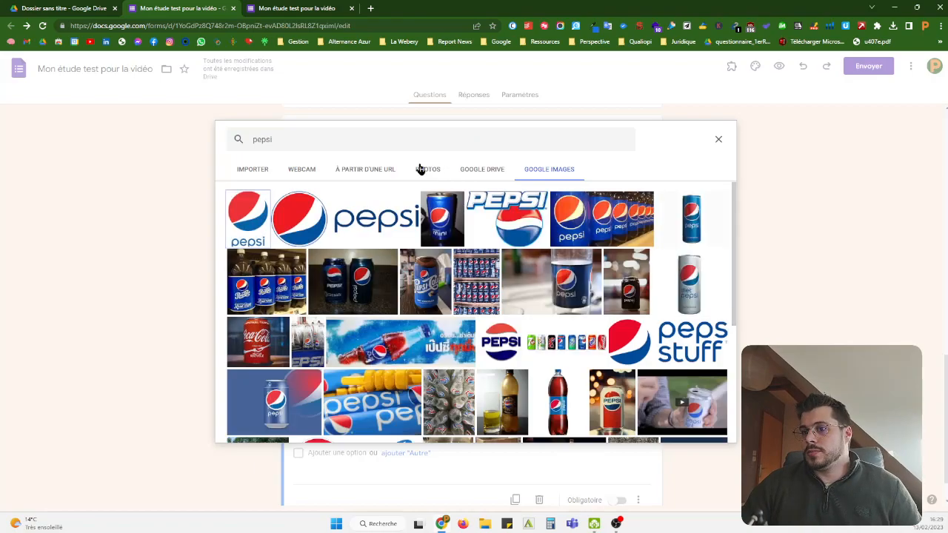
left_click(243, 233)
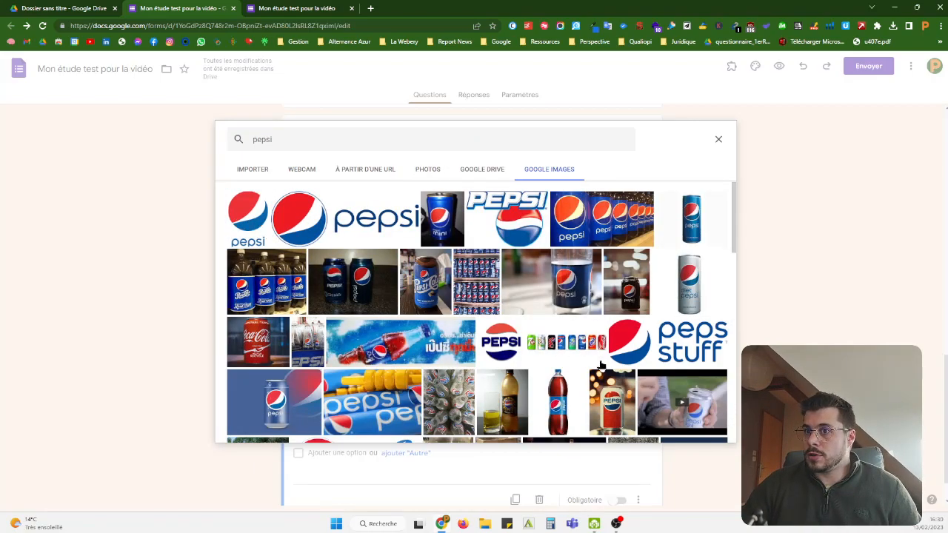
left_click(705, 428)
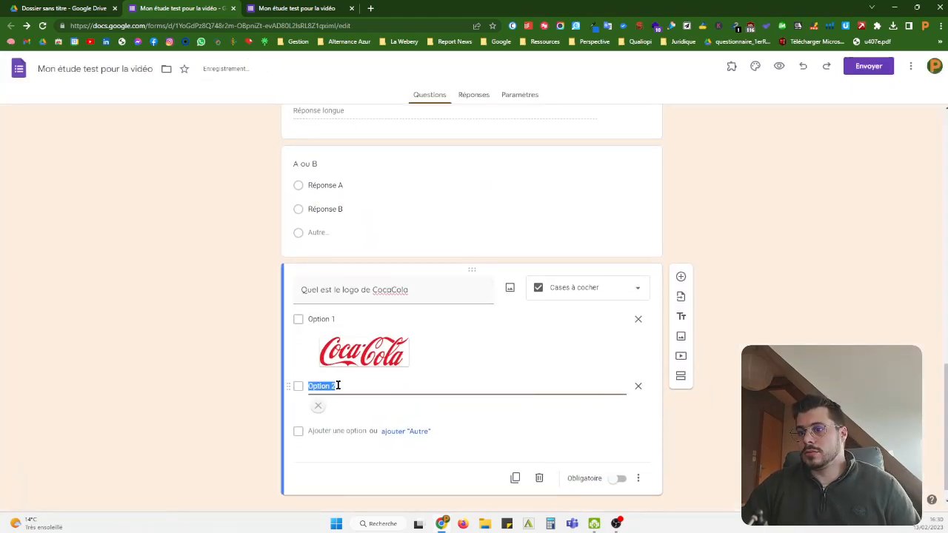
left_click(738, 389)
scroll(738, 389, "down", 2)
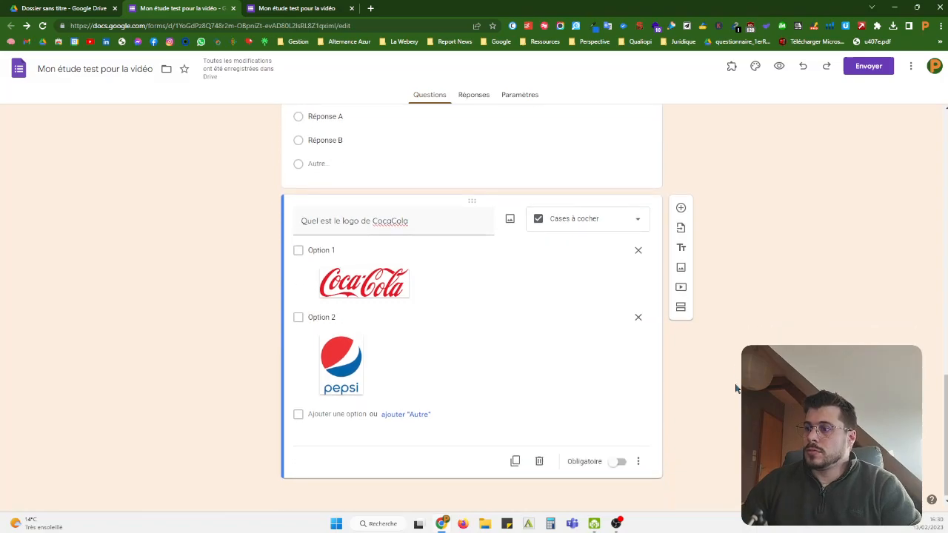
Reload the respondent view of the form and go to its second section to view the logo question
left_click(296, 8)
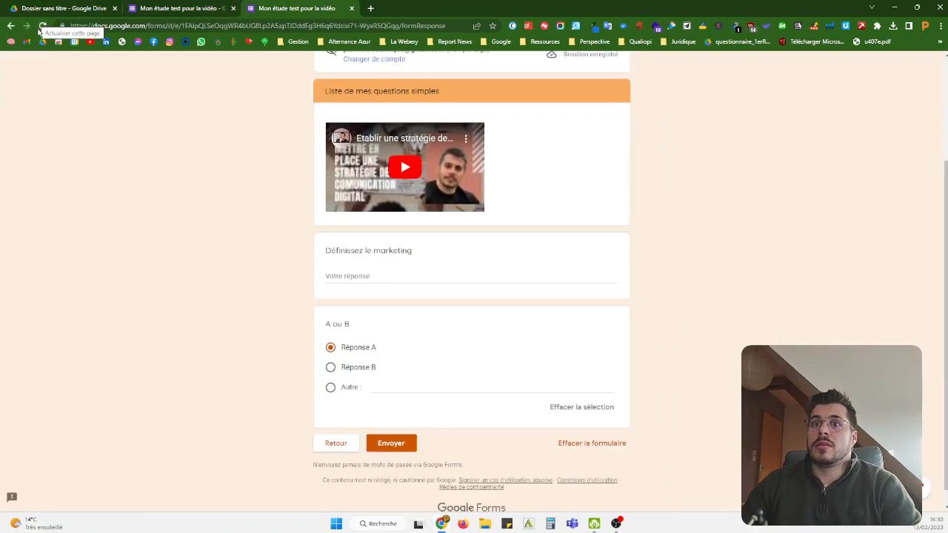
left_click(41, 27)
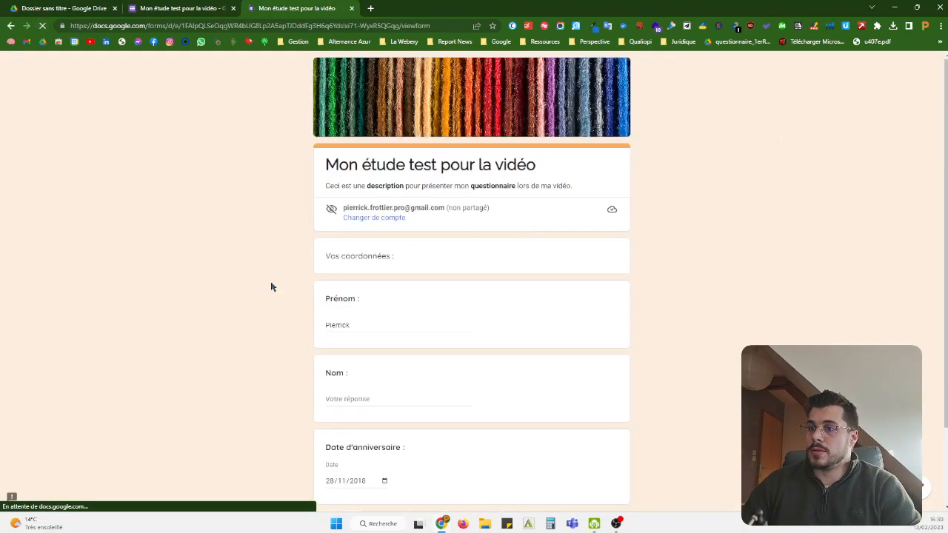
scroll(253, 291, "down", 3)
left_click(329, 432)
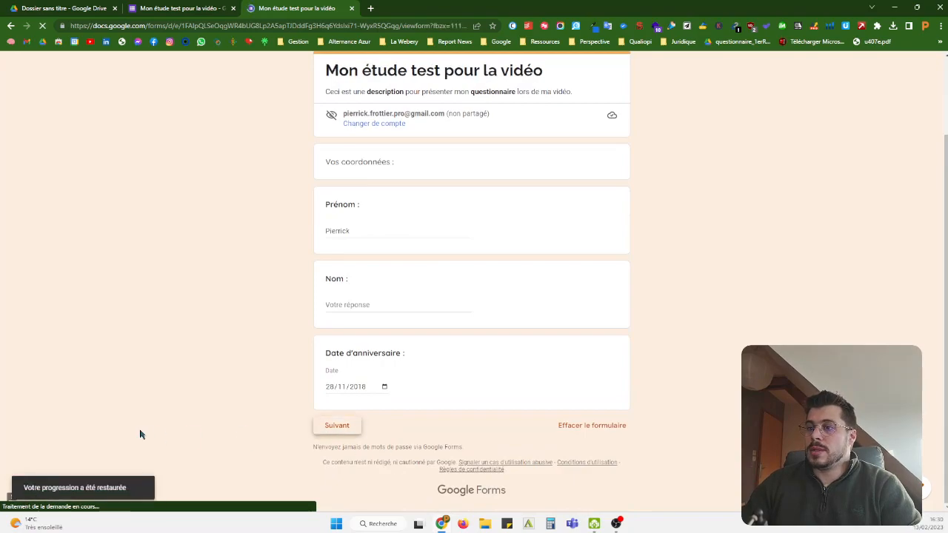
scroll(244, 411, "down", 3)
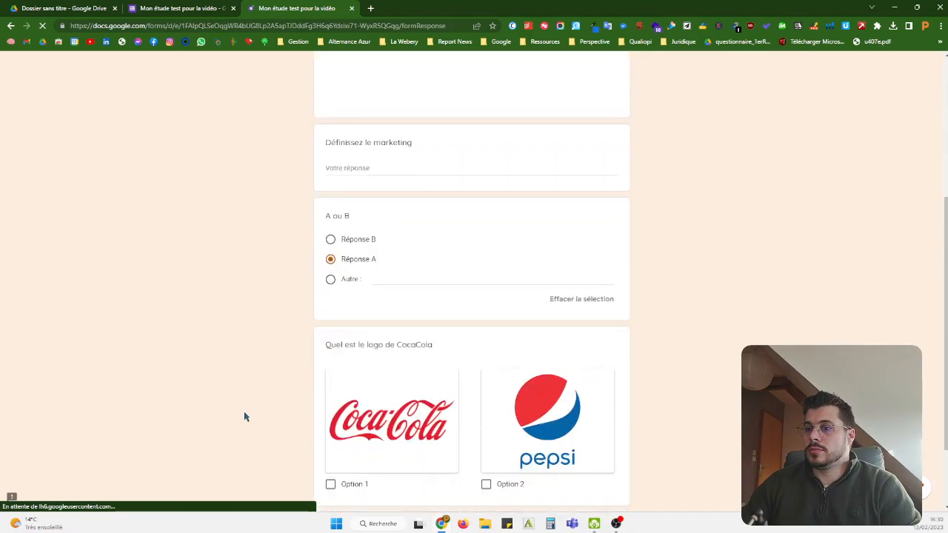
scroll(244, 417, "down", 1)
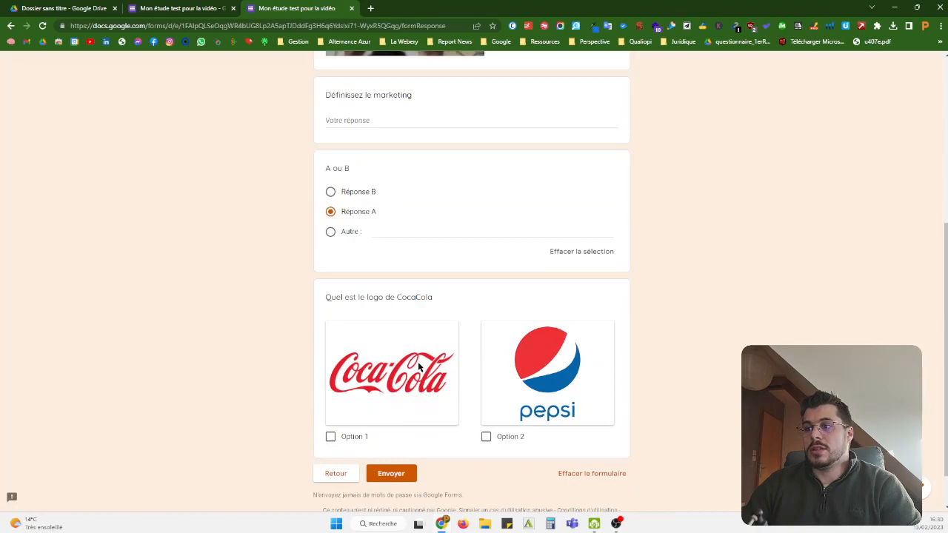
Test the logo question's checkboxes by ticking both the Coca-Cola and Pepsi answers and unticking them again
left_click(393, 353)
left_click(544, 382)
left_click(222, 8)
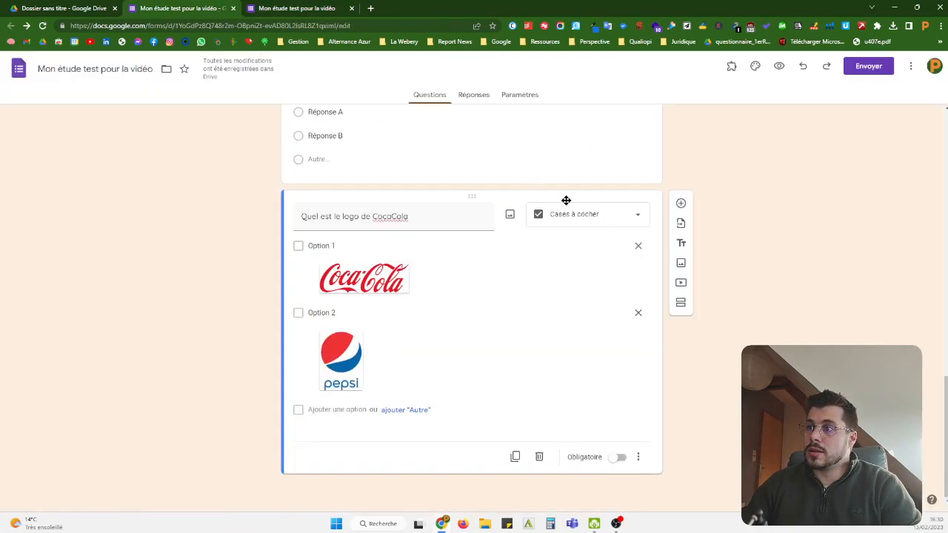
left_click(313, 9)
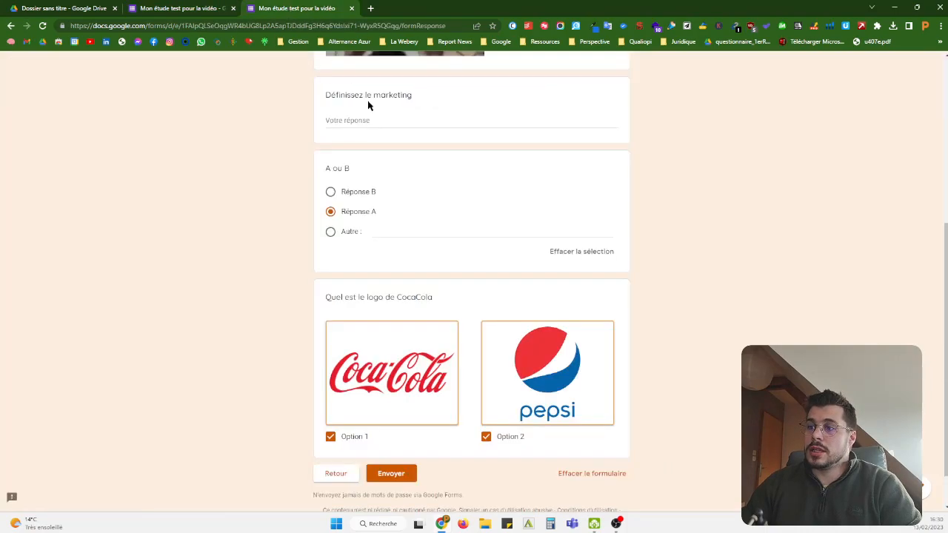
left_click(387, 382)
left_click(507, 372)
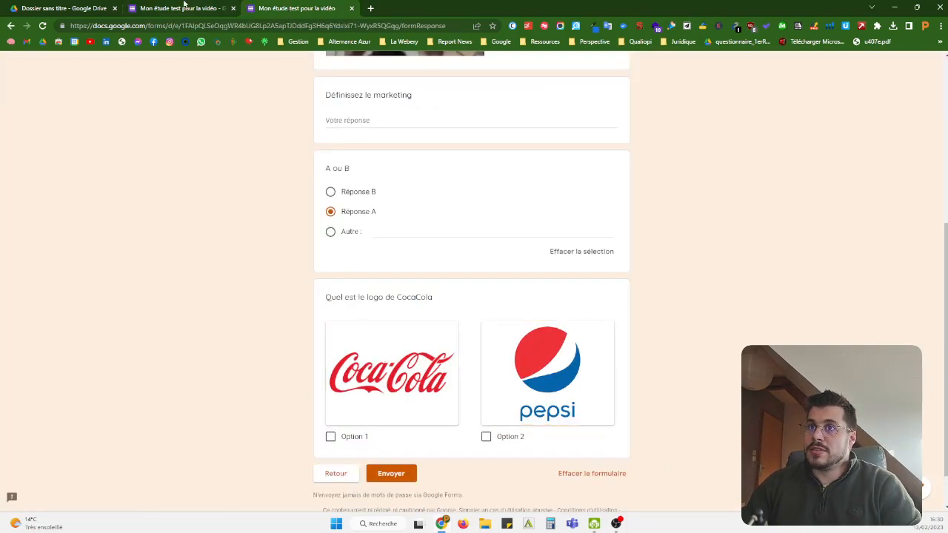
In the form editor, change the CocaCola logo question's type to Choix multiples
left_click(184, 6)
left_click(584, 214)
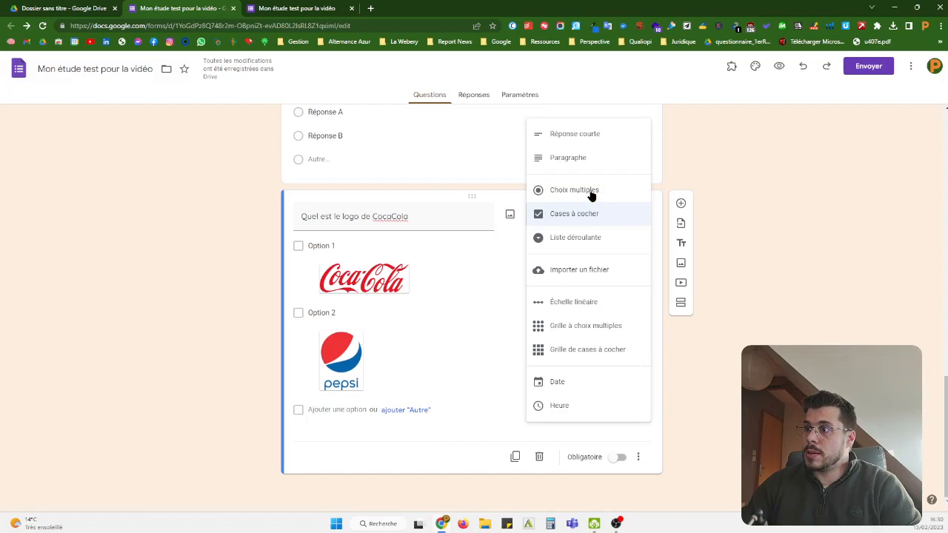
left_click(590, 194)
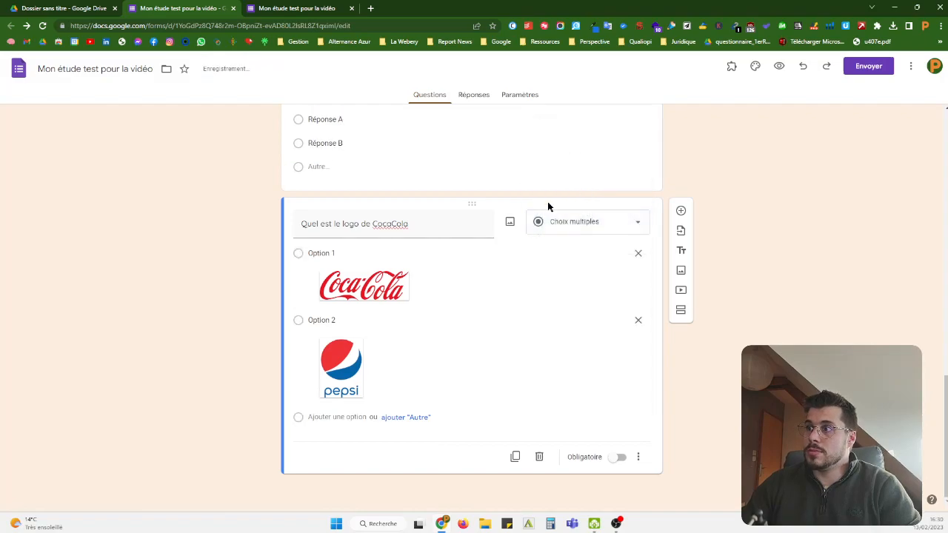
Reload the respondent view and test the logo question's single choice by alternating between the Coca-Cola and Pepsi answers
left_click(297, 12)
left_click(43, 27)
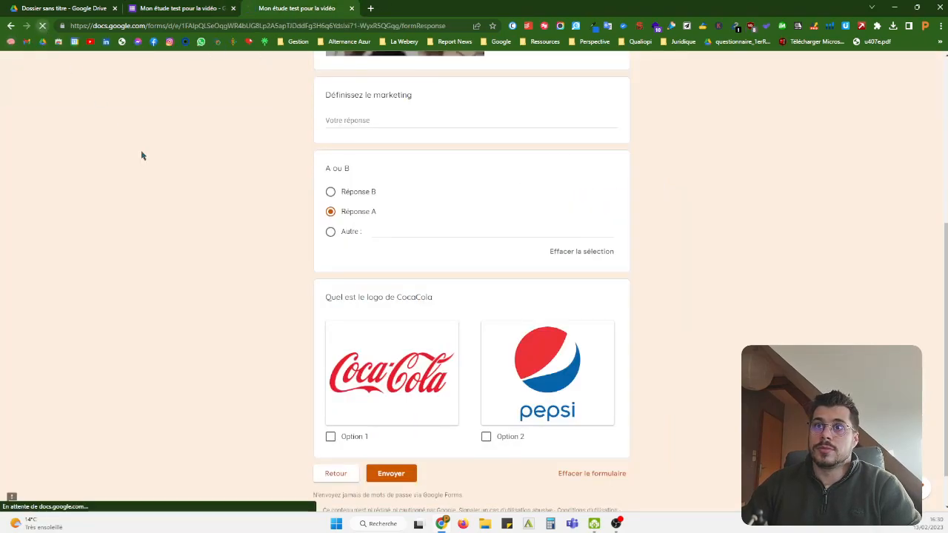
scroll(328, 356, "down", 2)
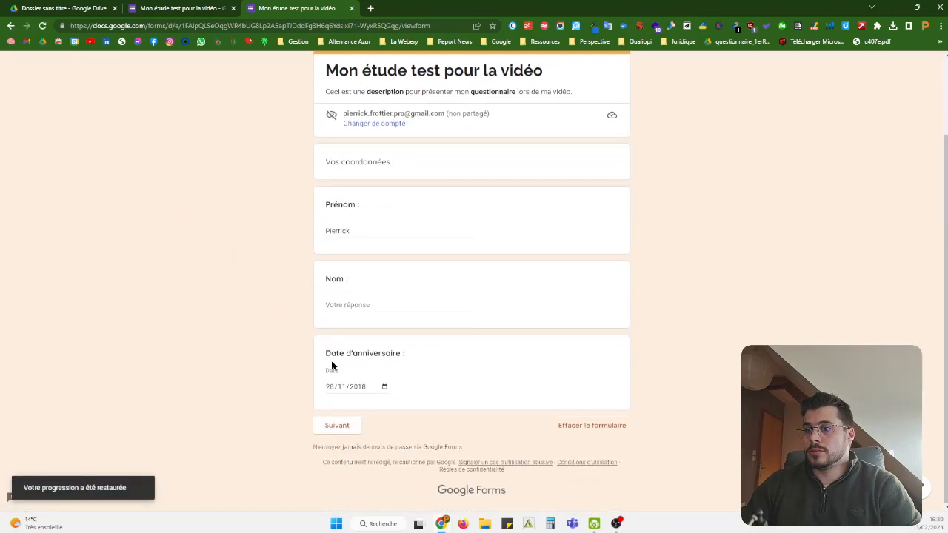
scroll(303, 413, "down", 5)
left_click(380, 350)
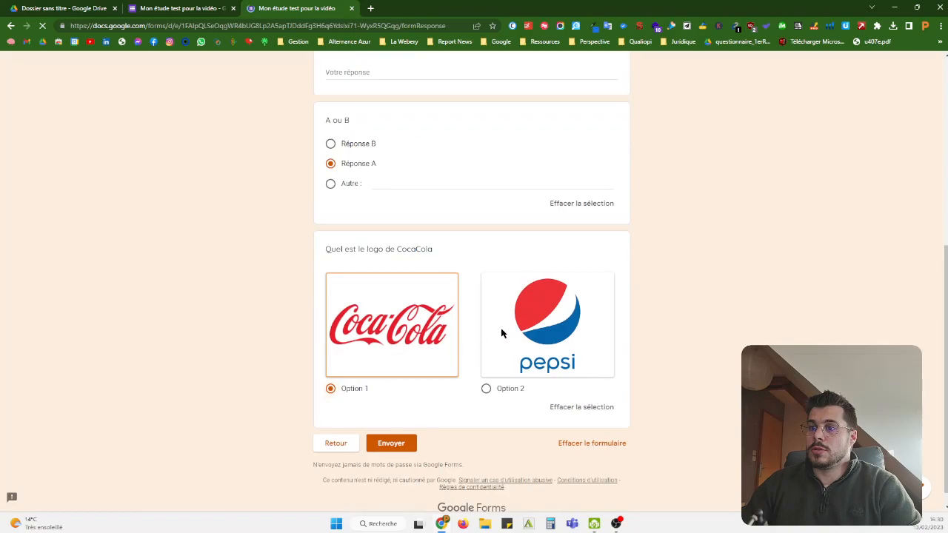
left_click(522, 327)
left_click(434, 335)
In the form editor, change the "A ou B" question's type to Cases à cocher
left_click(189, 8)
scroll(521, 203, "up", 4)
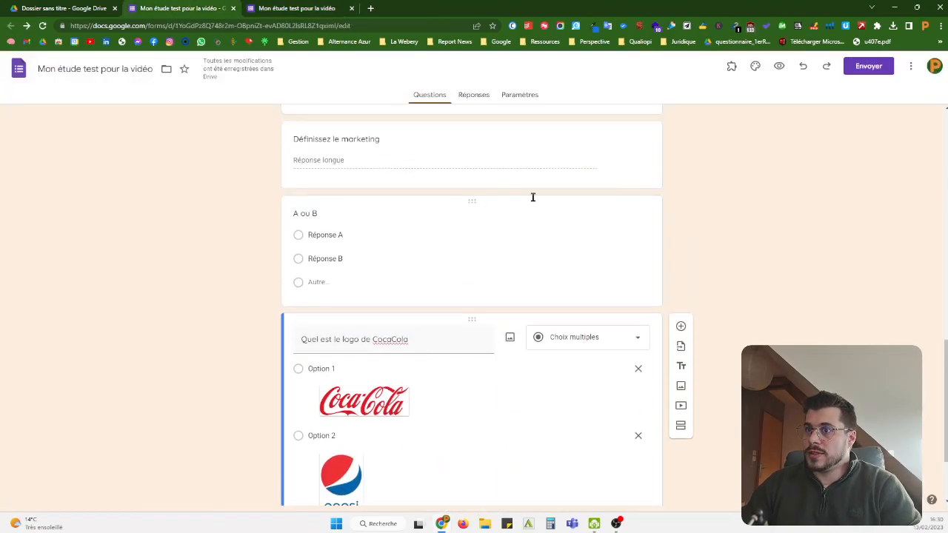
left_click(526, 260)
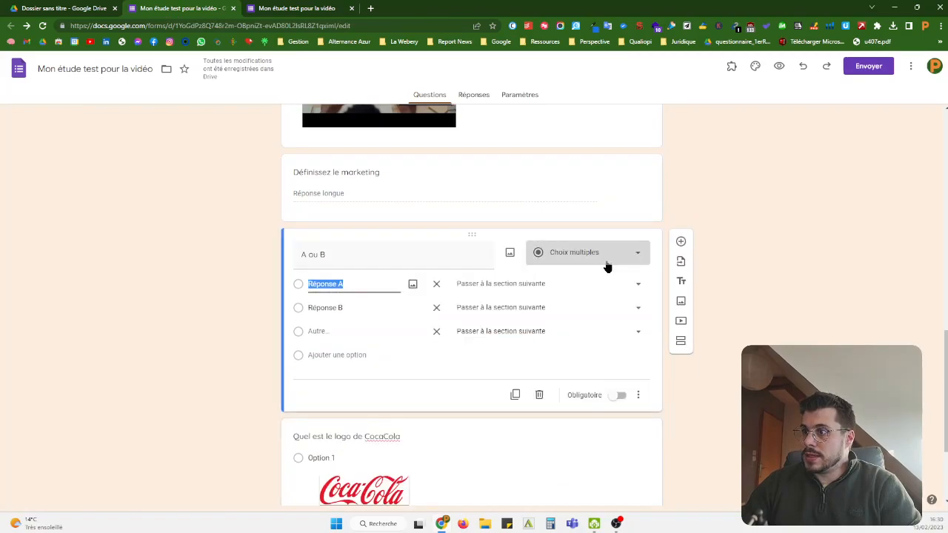
left_click(600, 253)
left_click(585, 280)
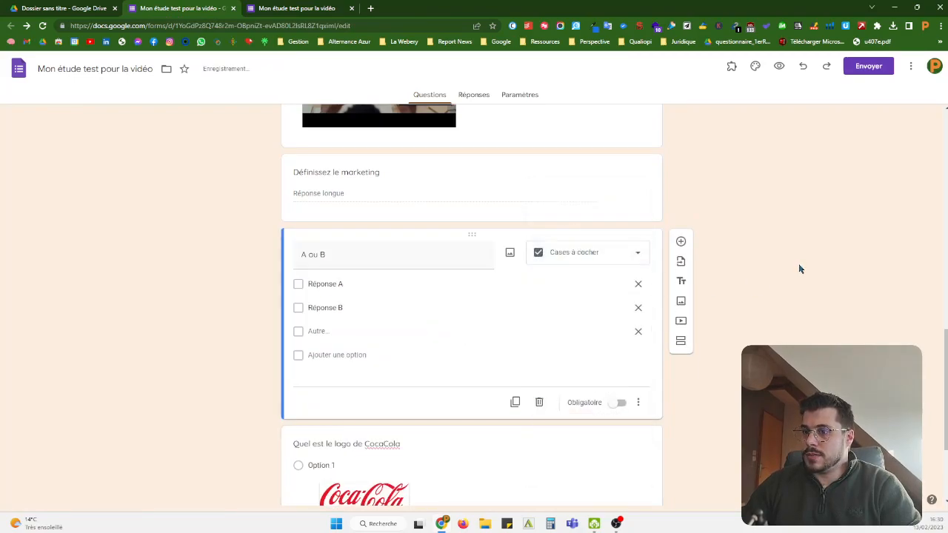
Add a Liste déroulante question after the logo question and title it "Votre avis sur CocaCola"
scroll(620, 321, "down", 2)
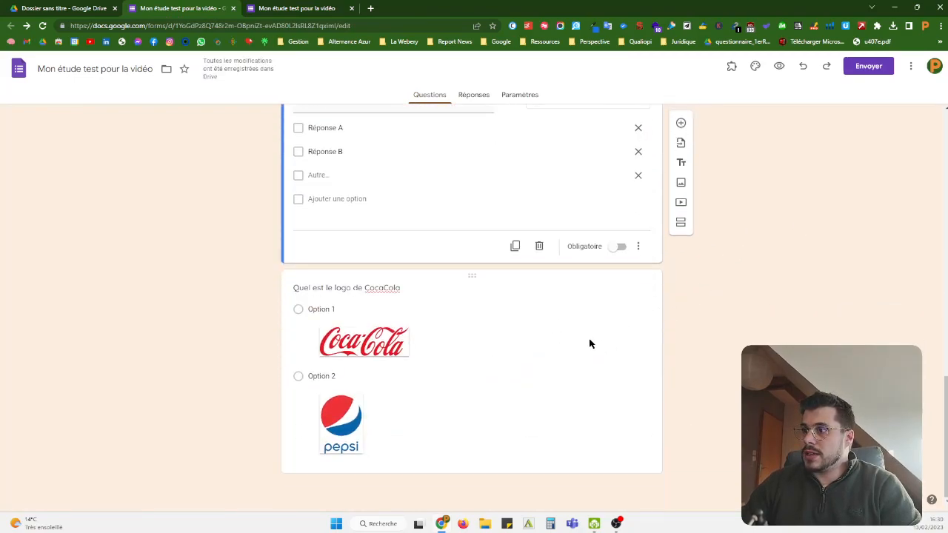
left_click(642, 308)
left_click(679, 213)
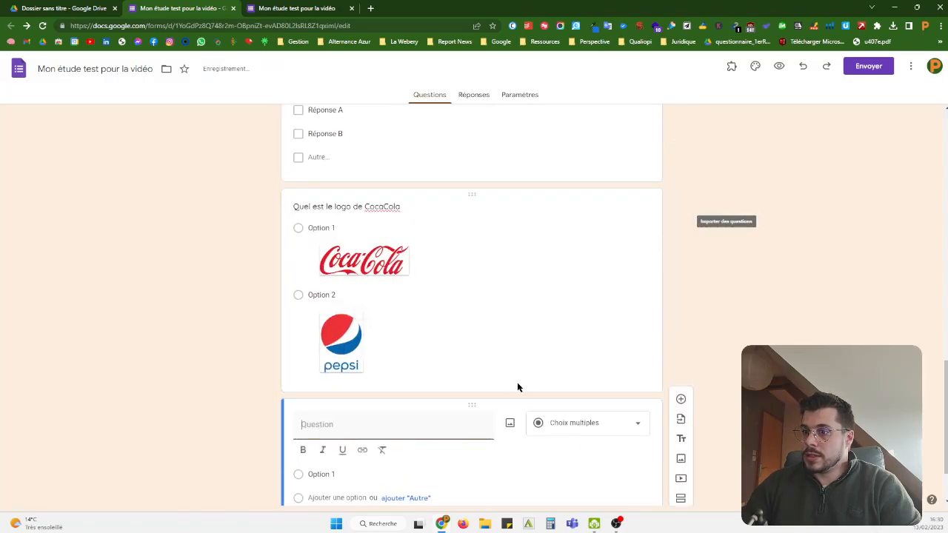
left_click(586, 344)
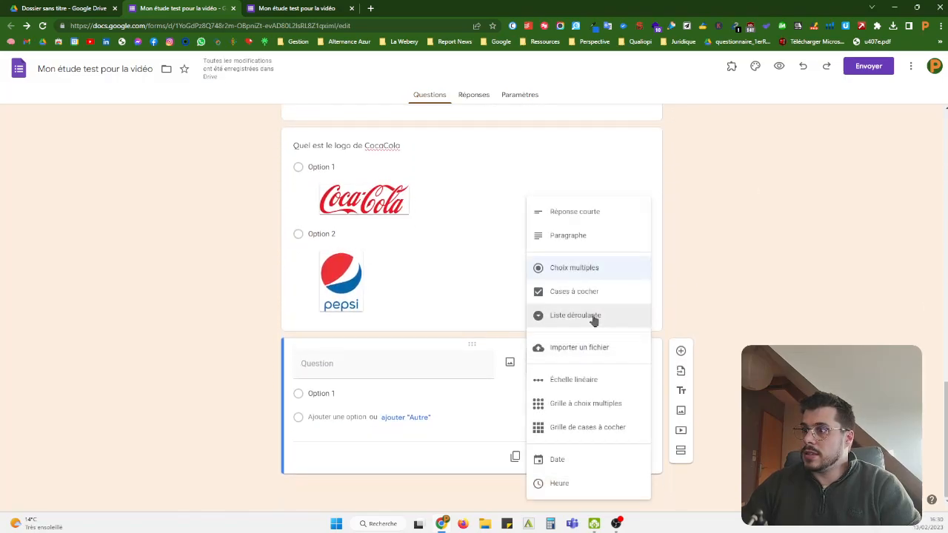
left_click(593, 319)
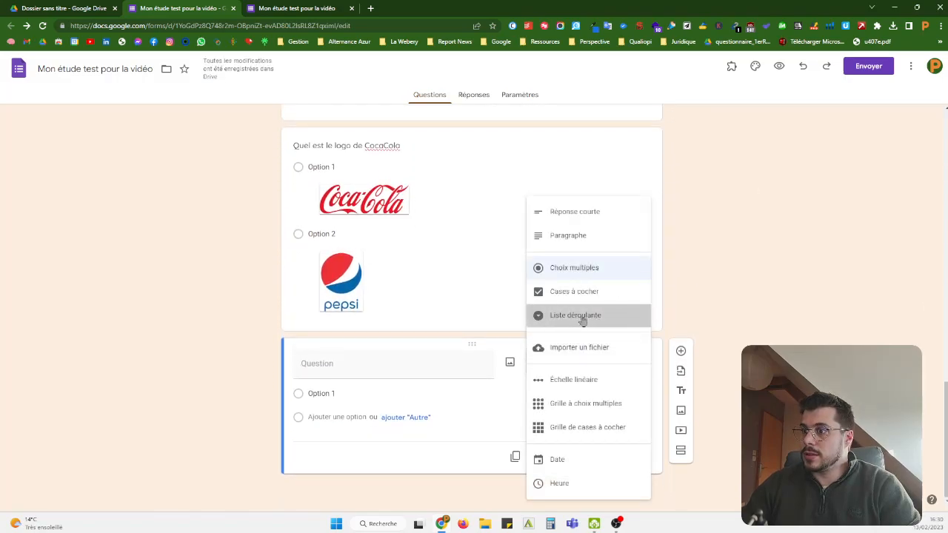
left_click(363, 364)
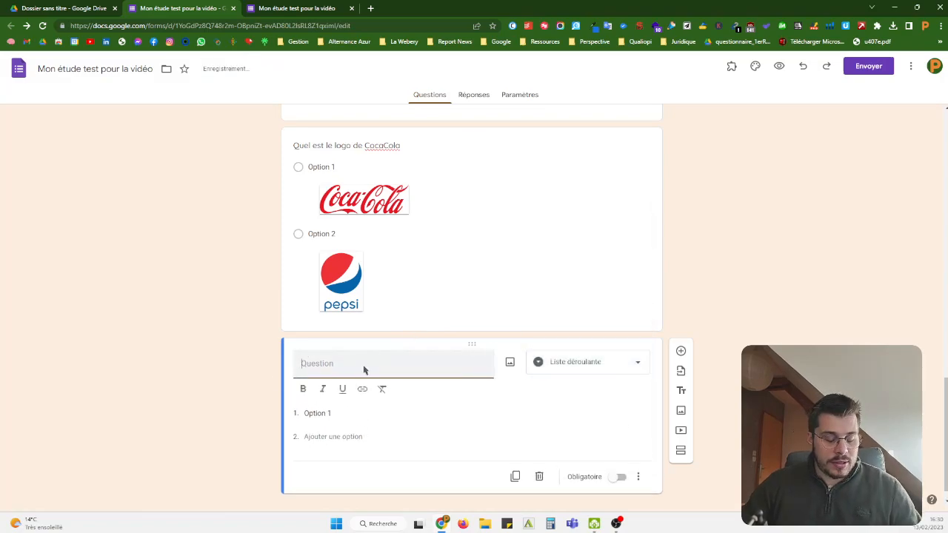
type("Oui")
key("BackSpace")
type("Votre avis sur CocaCola")
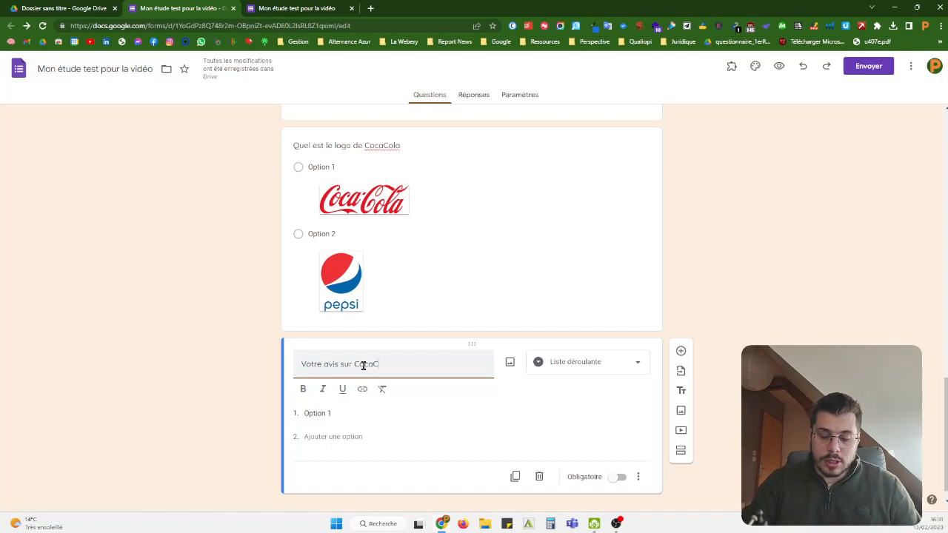
Give the "Votre avis sur CocaCola" dropdown the options "Bon", "Pas bon" and "Sans opinion", removing any surplus option
left_click(331, 413)
type("Bon")
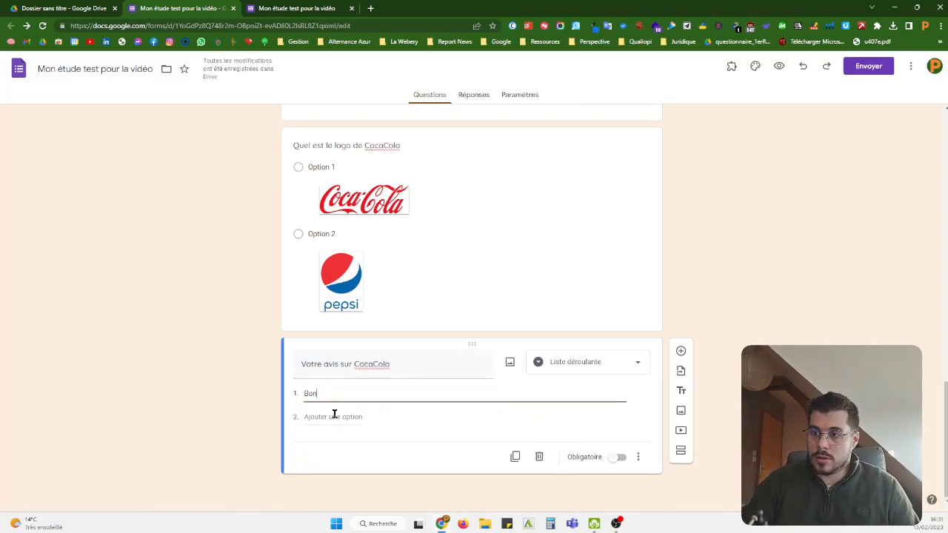
left_click(334, 413)
type("Pas bon")
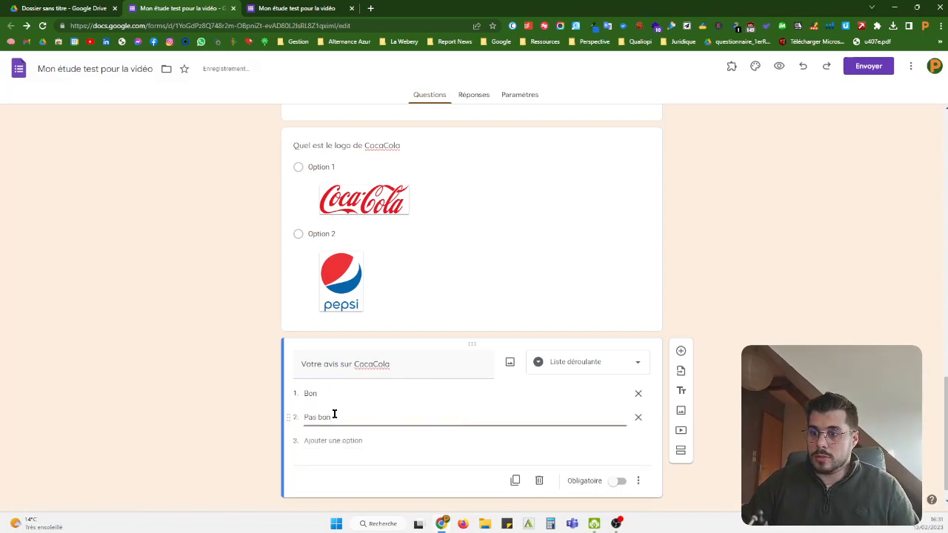
left_click(333, 440)
type("Sans opinion")
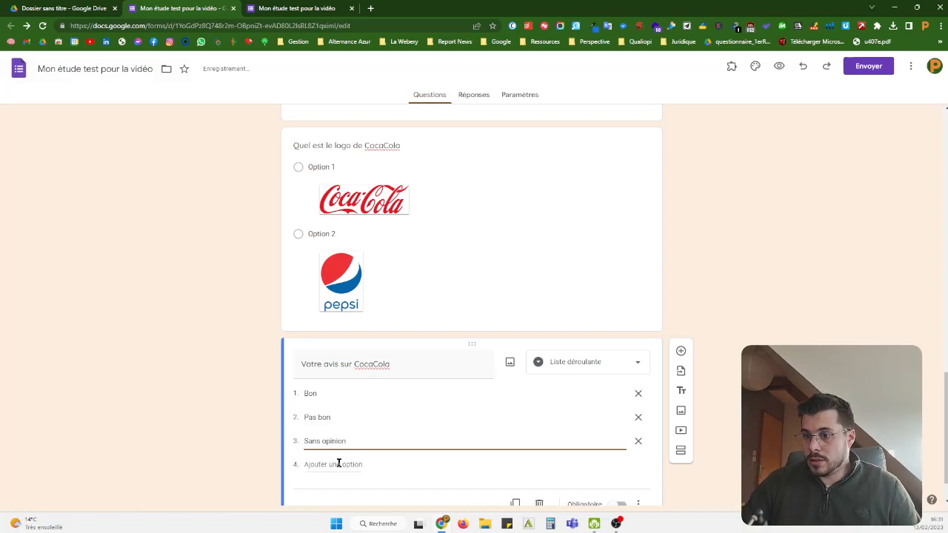
left_click(339, 464)
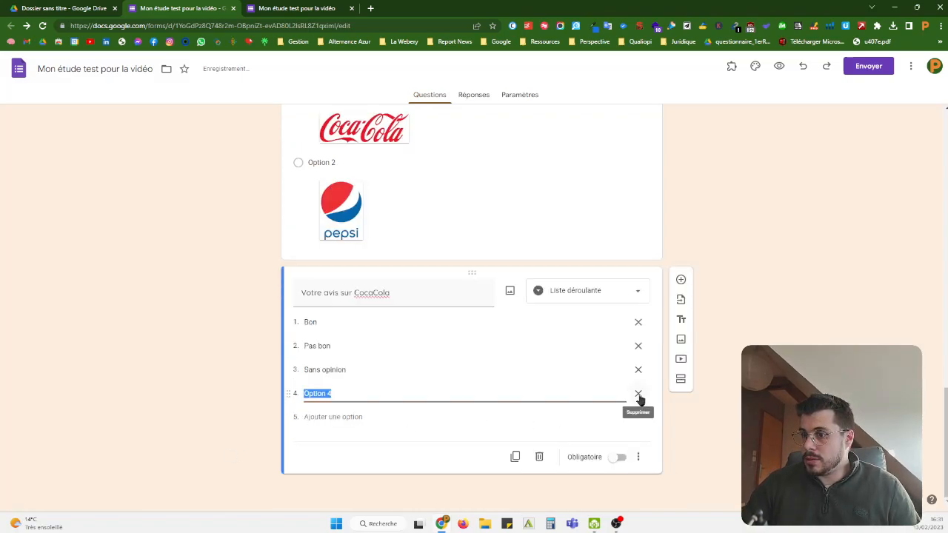
left_click(638, 393)
left_click(220, 426)
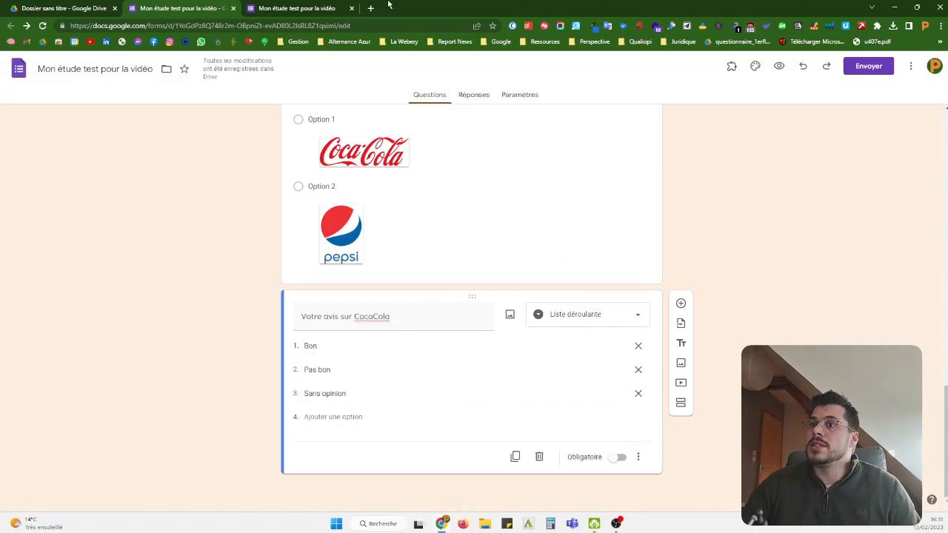
Reload the respondent view, go to its second section and choose "Pas bon" in the CocaCola opinion dropdown
left_click(337, 8)
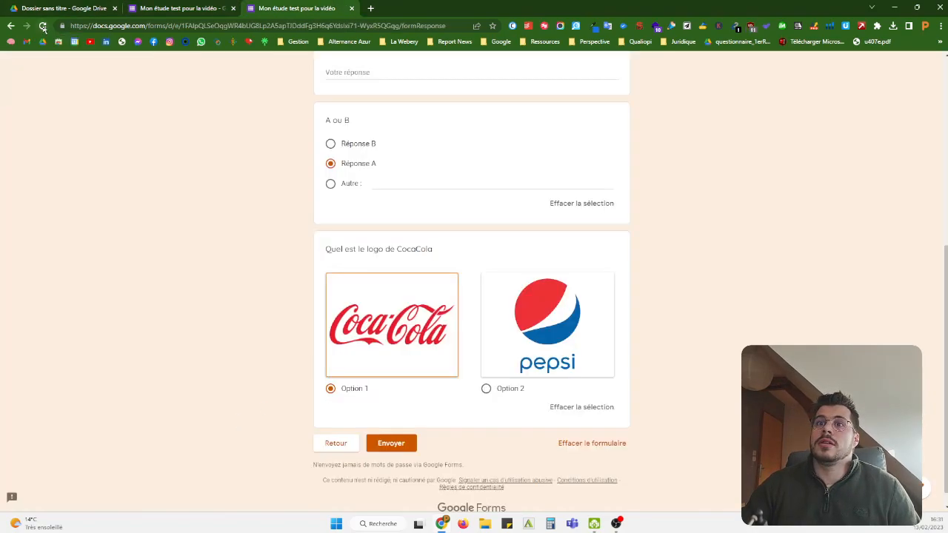
left_click(43, 26)
scroll(385, 359, "down", 3)
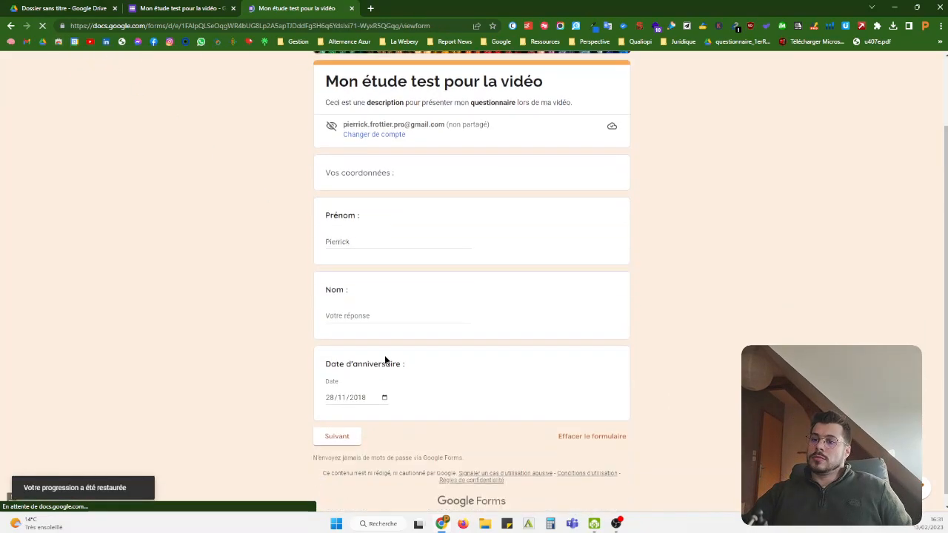
left_click(353, 421)
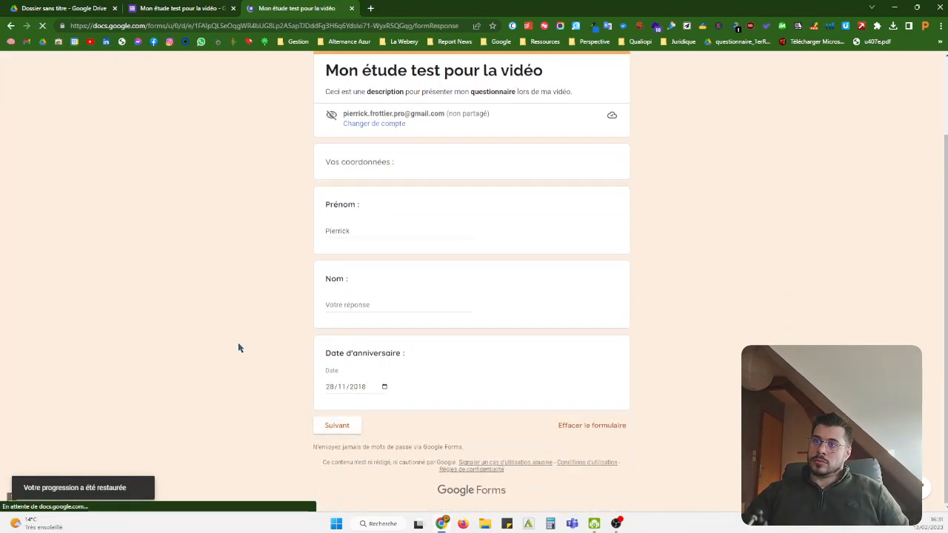
scroll(283, 332, "down", 3)
scroll(283, 333, "down", 3)
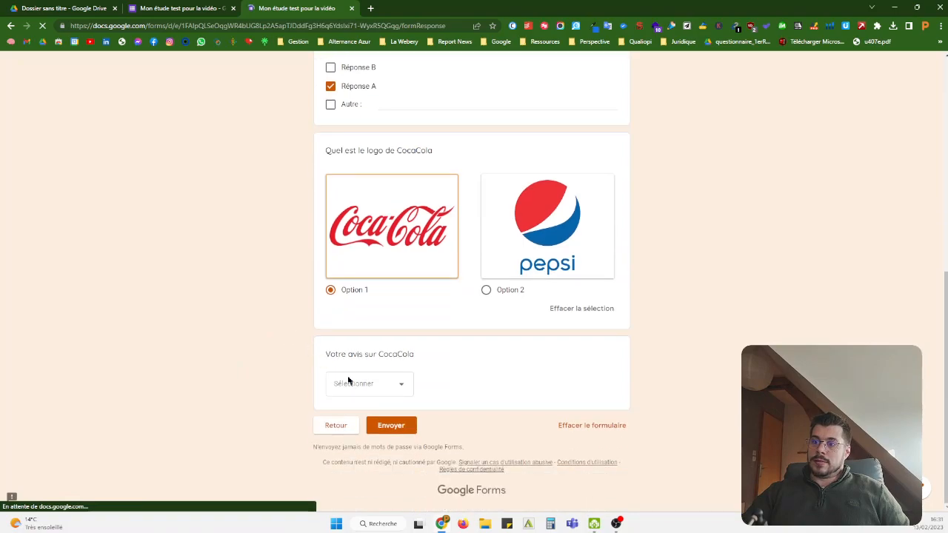
left_click(394, 384)
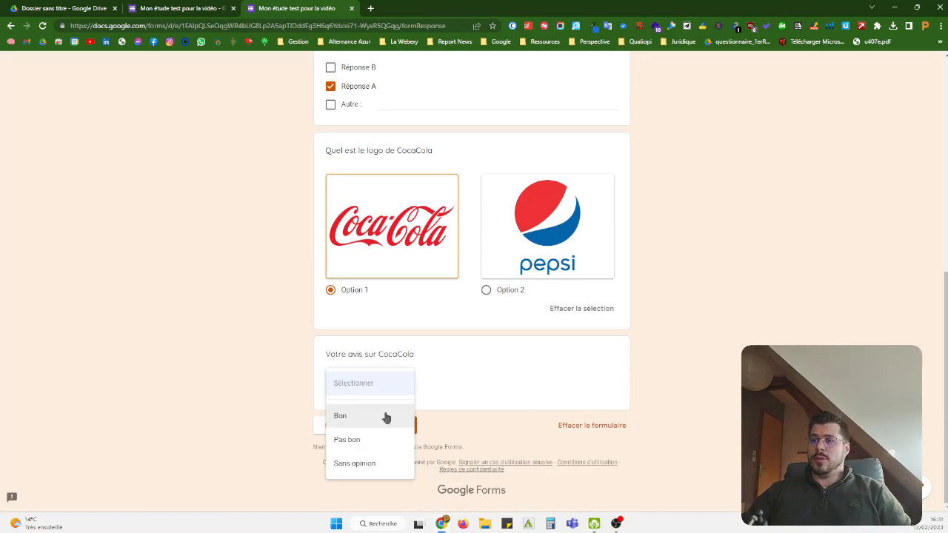
left_click(390, 439)
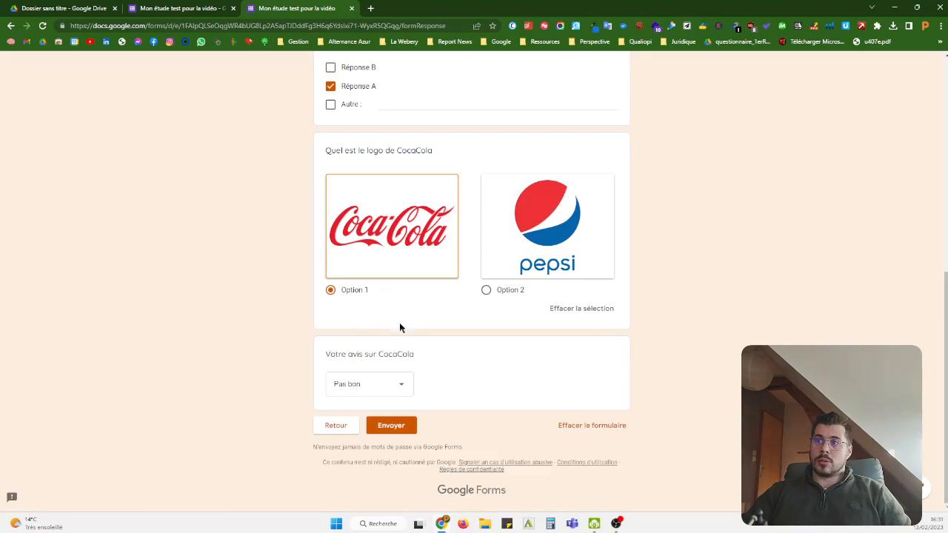
Compare the checkbox, image-choice and dropdown questions in the respondent view, alternating the logo answer between Pepsi and Coca-Cola
scroll(393, 318, "up", 2)
scroll(390, 455, "down", 1)
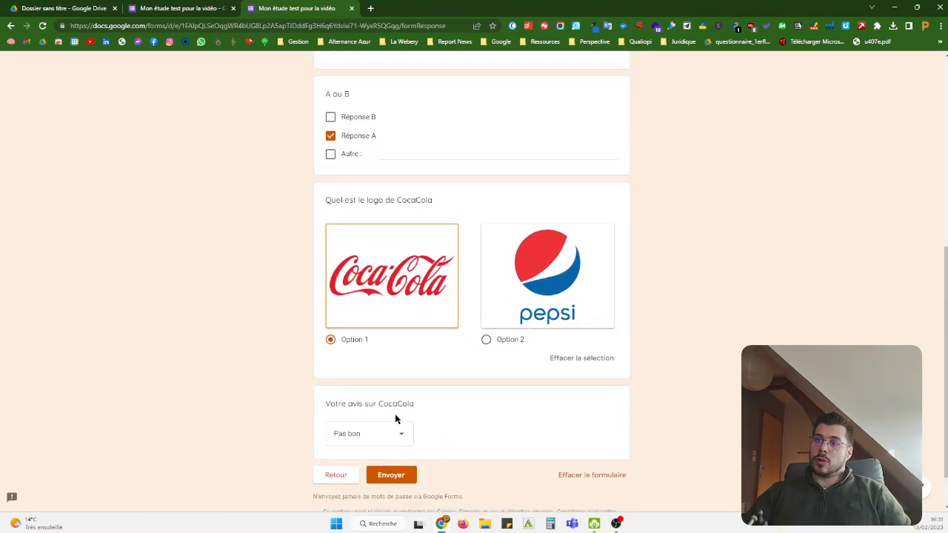
scroll(395, 419, "up", 3)
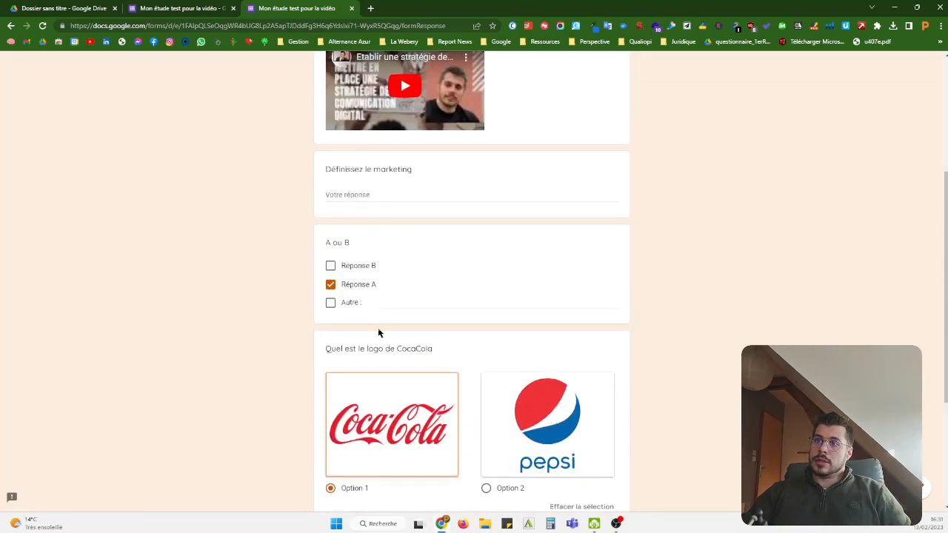
scroll(374, 324, "down", 1)
left_click(486, 360)
left_click(392, 392)
left_click(555, 370)
left_click(362, 363)
scroll(363, 400, "down", 2)
left_click(380, 437)
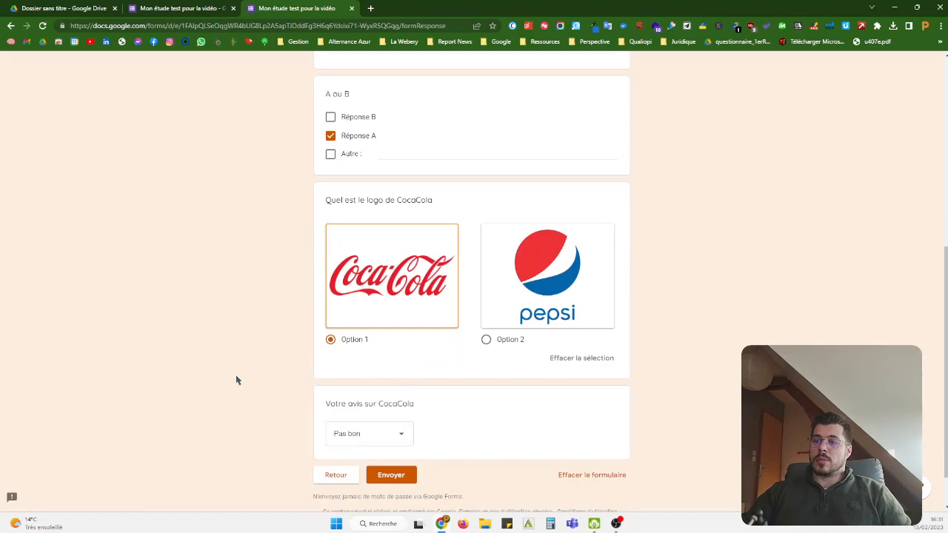
scroll(354, 355, "down", 1)
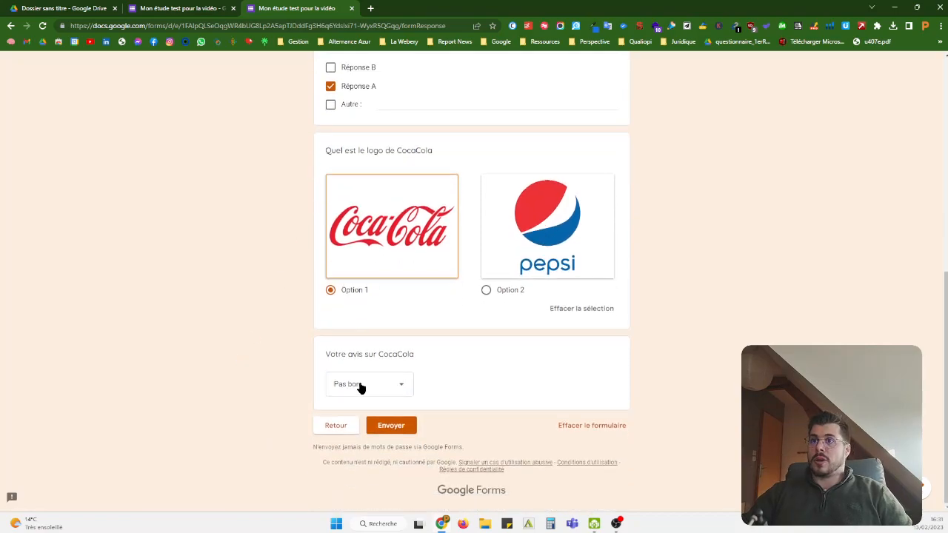
In the form editor, add a third section after the dropdown question and title it "Question avancée"
left_click(175, 8)
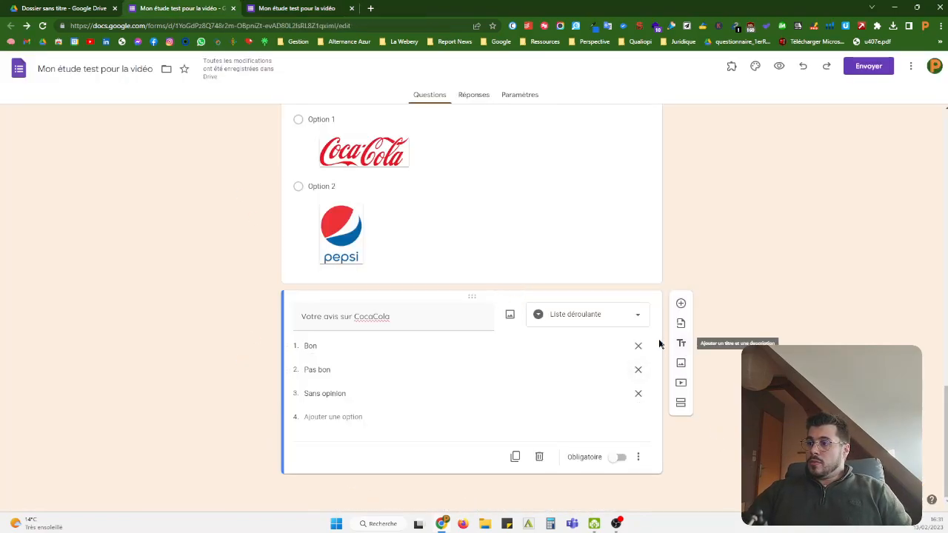
left_click(680, 403)
scroll(330, 445, "down", 2)
left_click(341, 436)
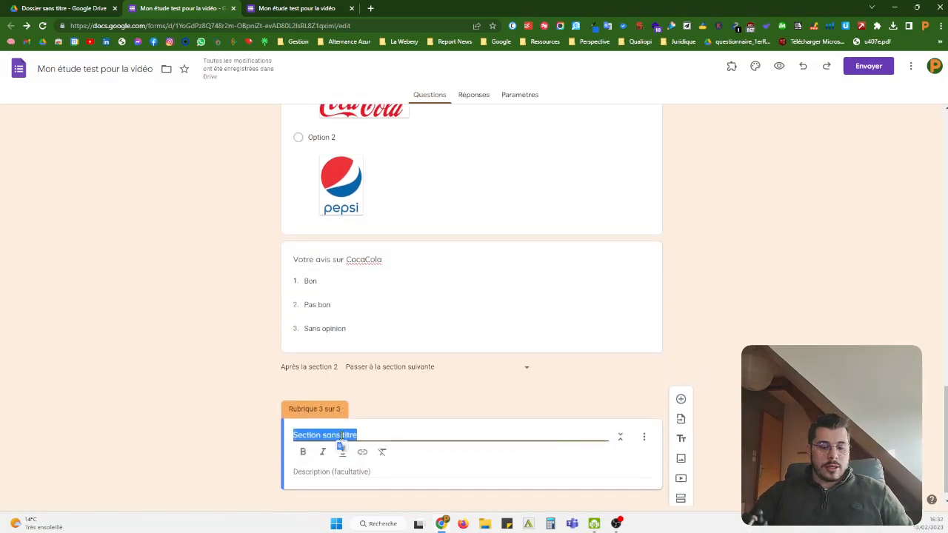
type("Question avancé")
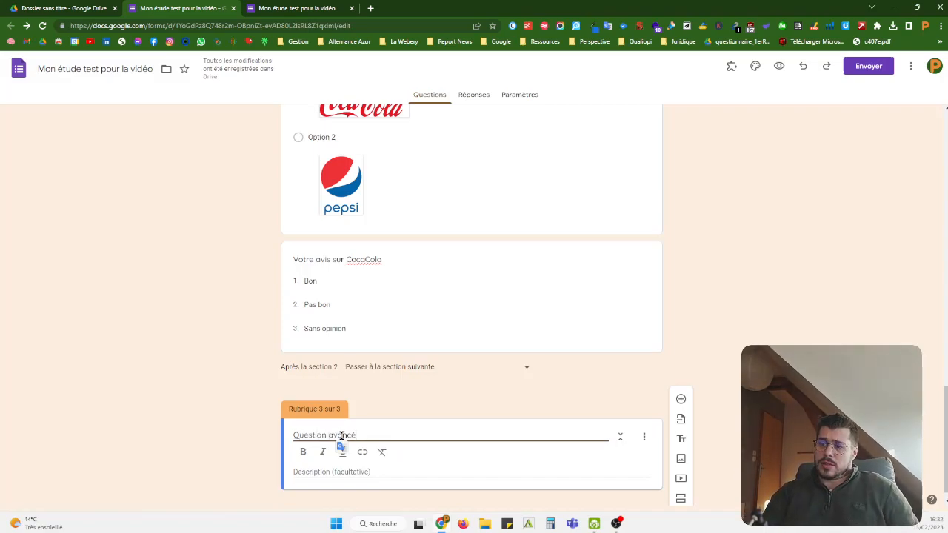
left_click(736, 362)
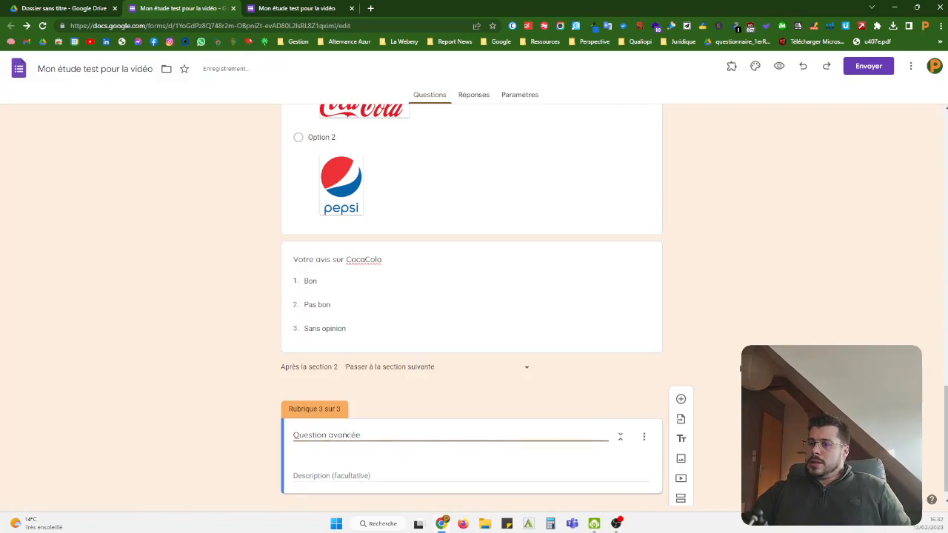
Add an Importer un fichier question to the "Question avancée" section, authorising imports into Drive and accepting only PDF files
left_click(679, 399)
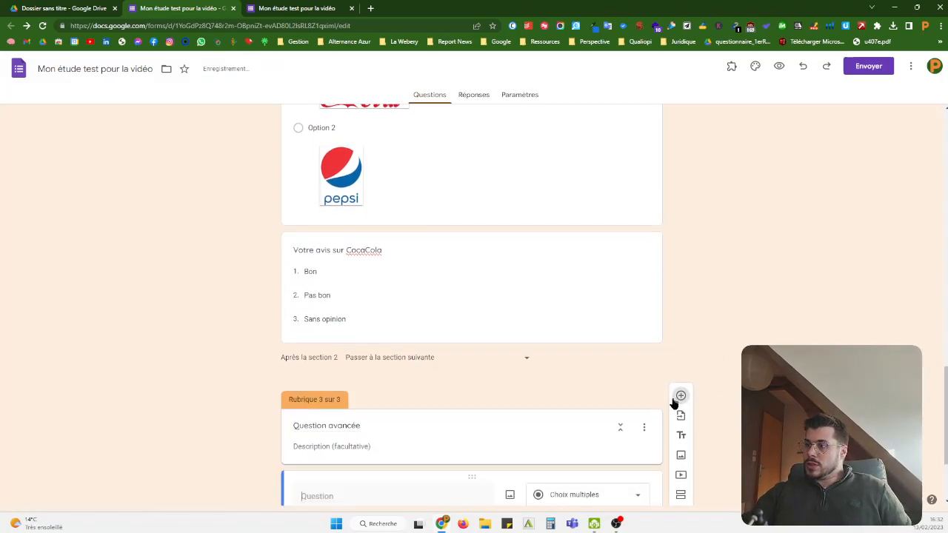
left_click(601, 342)
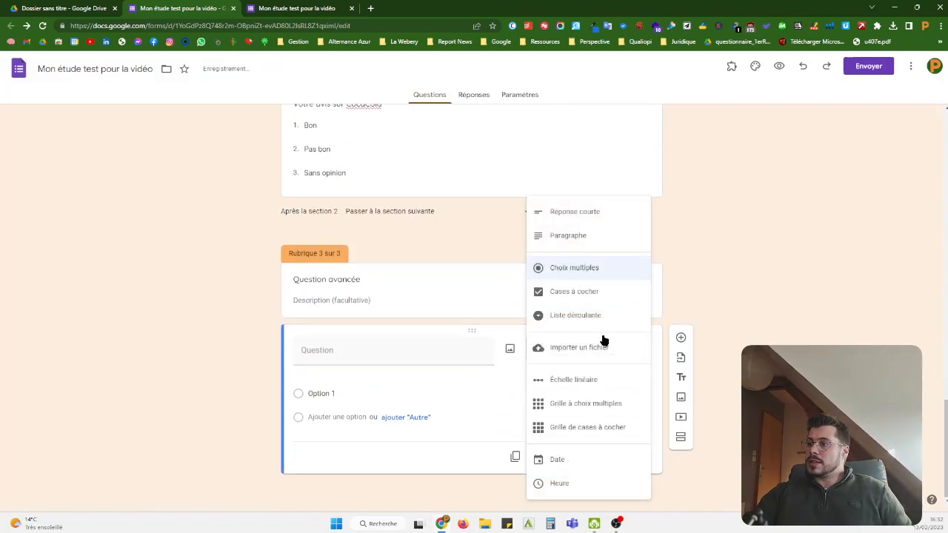
left_click(608, 351)
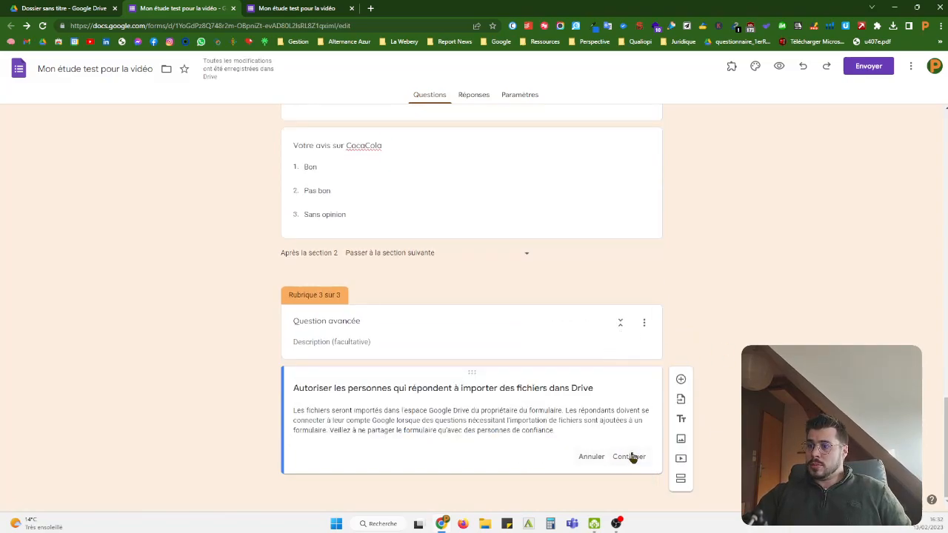
left_click(629, 456)
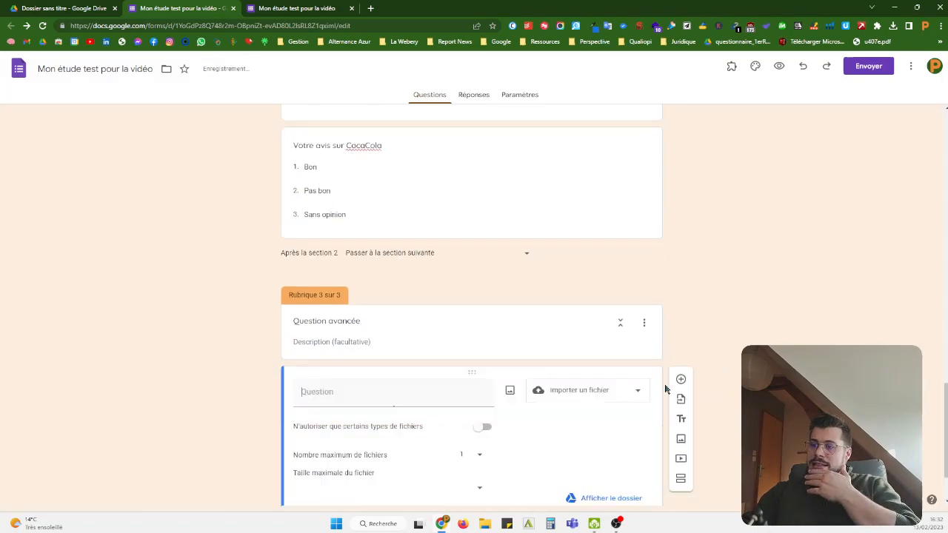
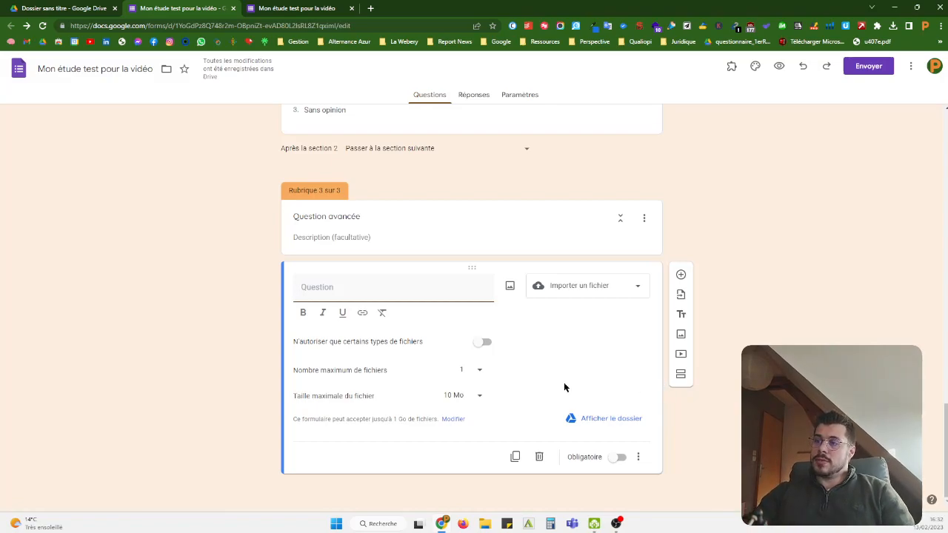
left_click(484, 342)
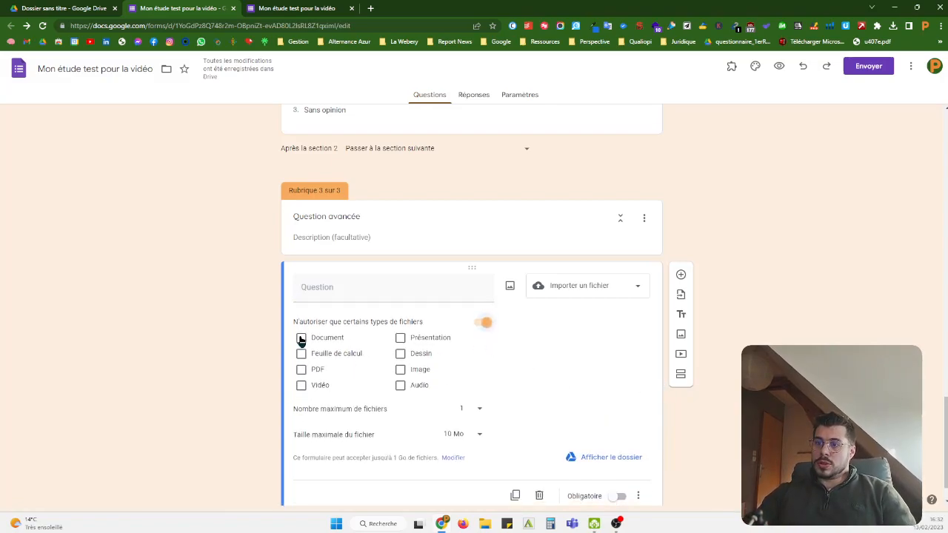
left_click(301, 369)
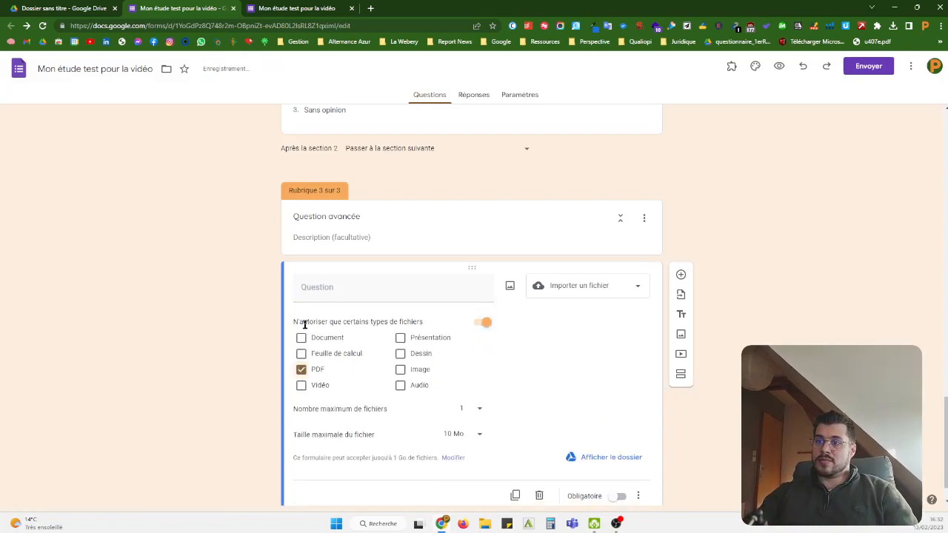
Remove the PDF-only file type restriction from the file-upload question and review its maximum file number and file size choices
left_click(300, 369)
left_click(483, 323)
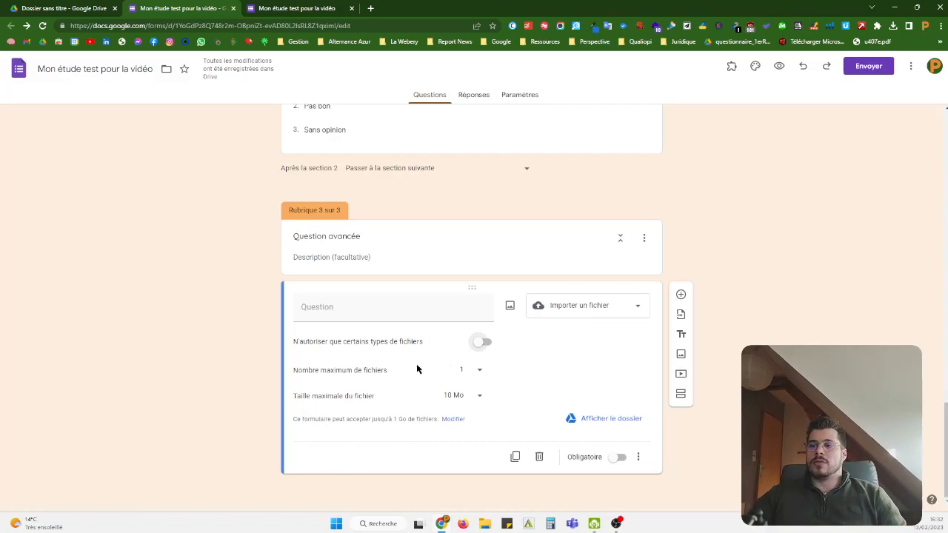
left_click(478, 370)
left_click(479, 370)
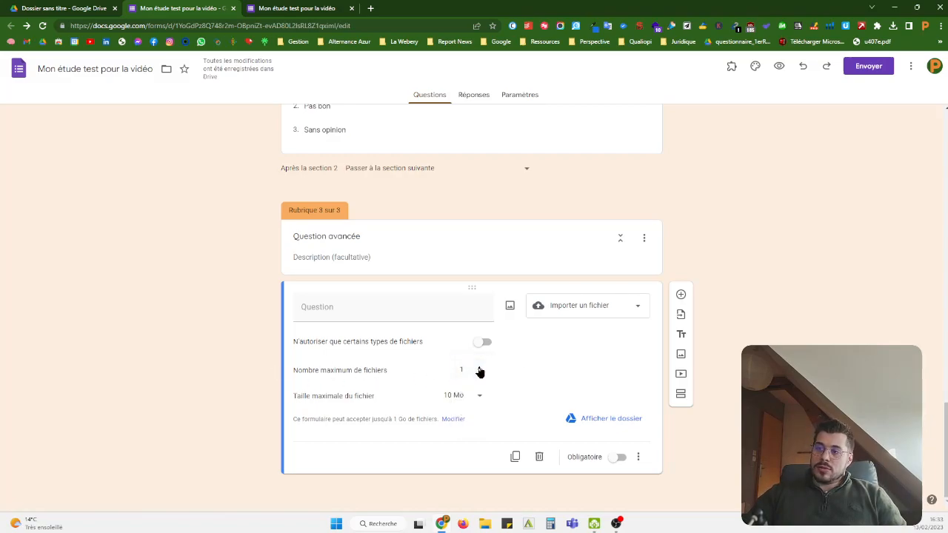
left_click(476, 398)
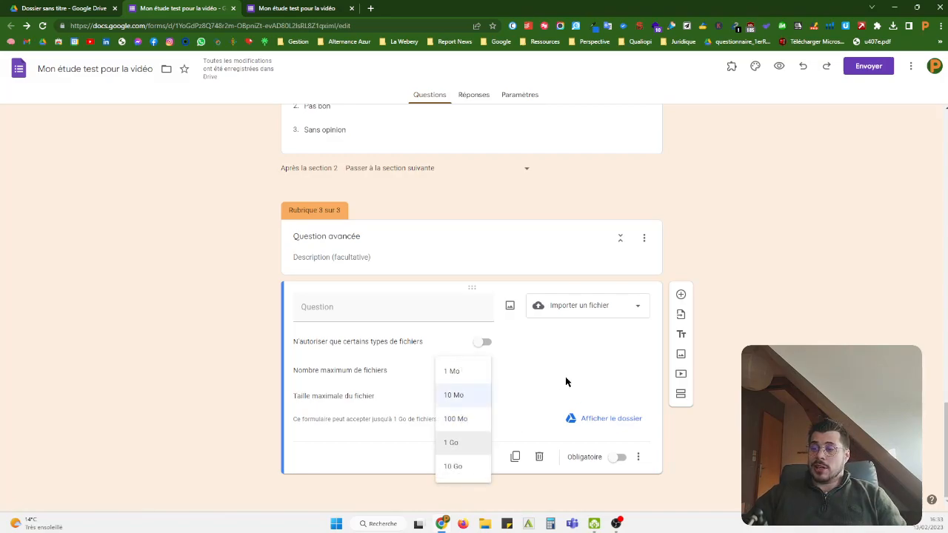
left_click(588, 363)
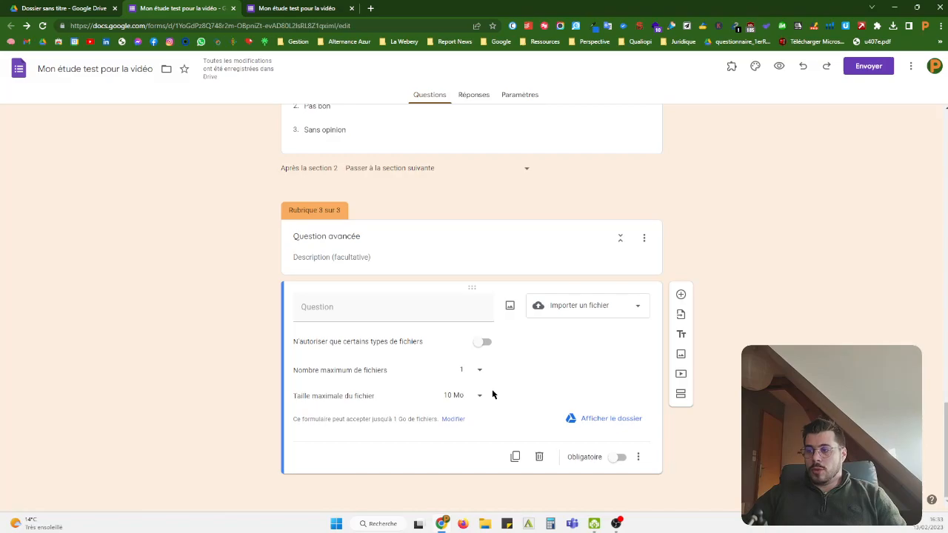
left_click(451, 395)
left_click(570, 379)
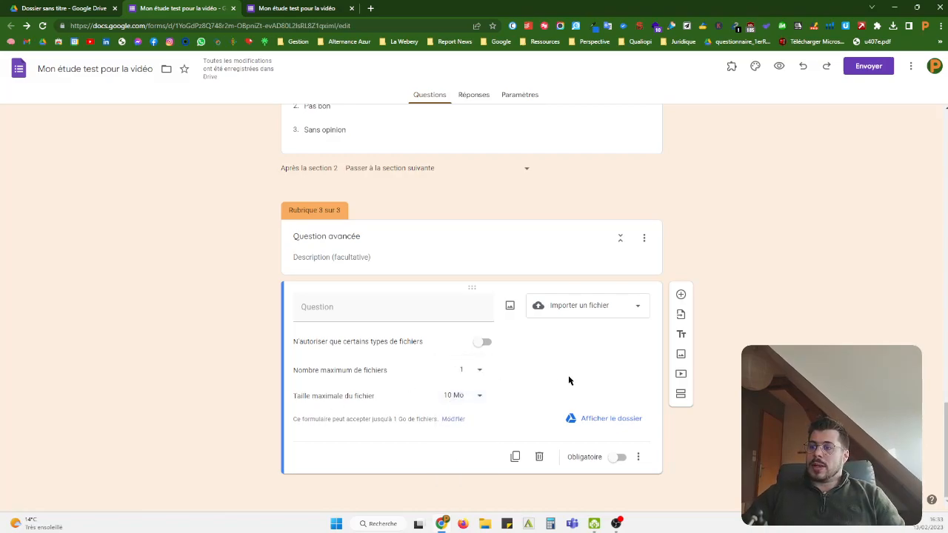
View the Drive folder for uploaded files, find the form's folder inside "Dossier sans titre", and return to the form editor
left_click(599, 417)
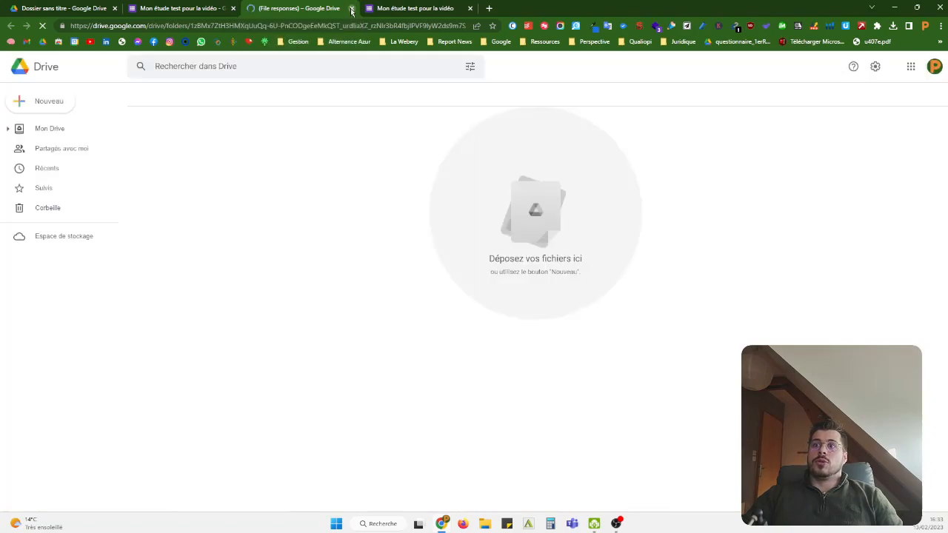
left_click(351, 8)
left_click(55, 6)
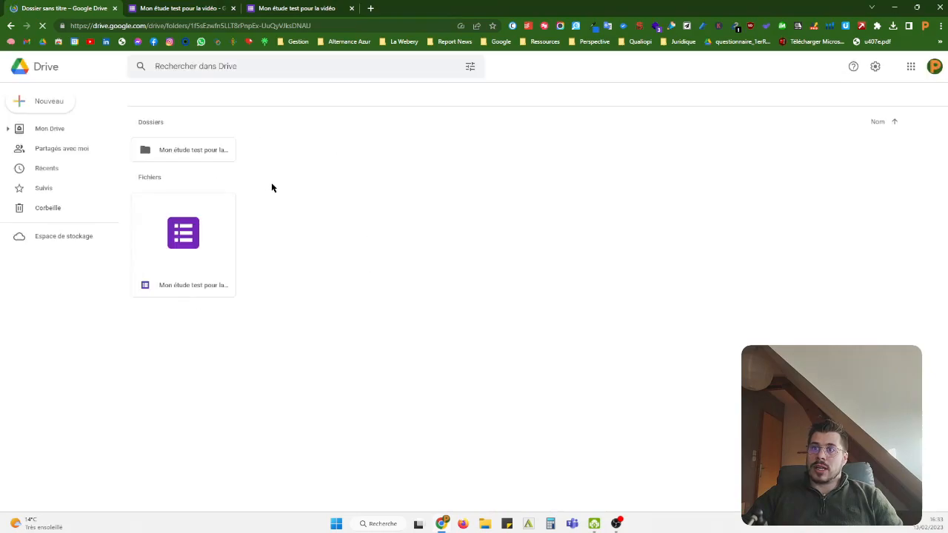
left_click(220, 158)
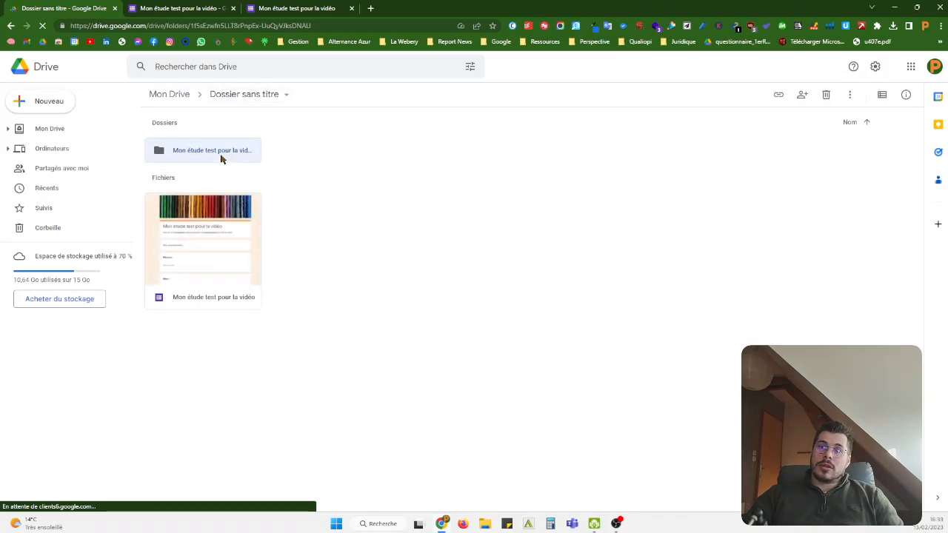
left_click(187, 8)
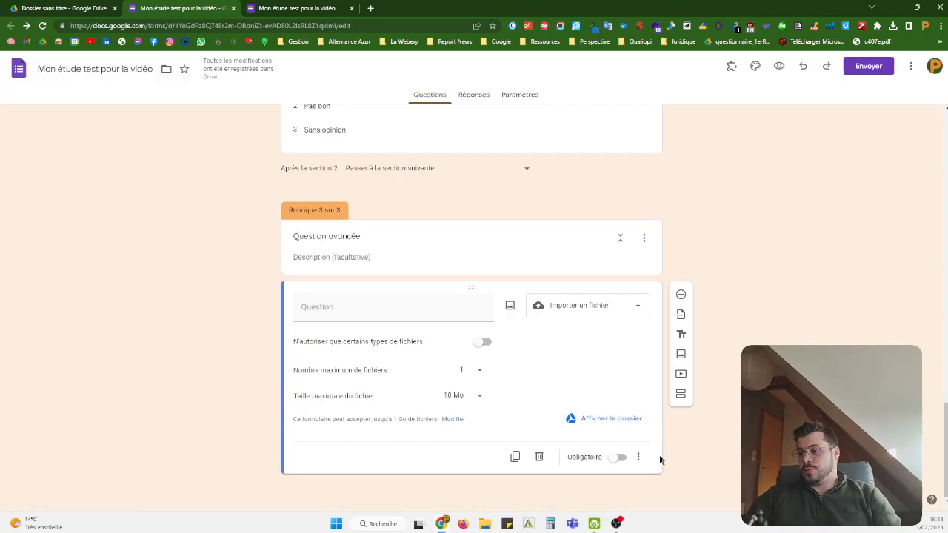
Try the Obligatoire setting on the file-upload question and look at its additional display options
left_click(617, 455)
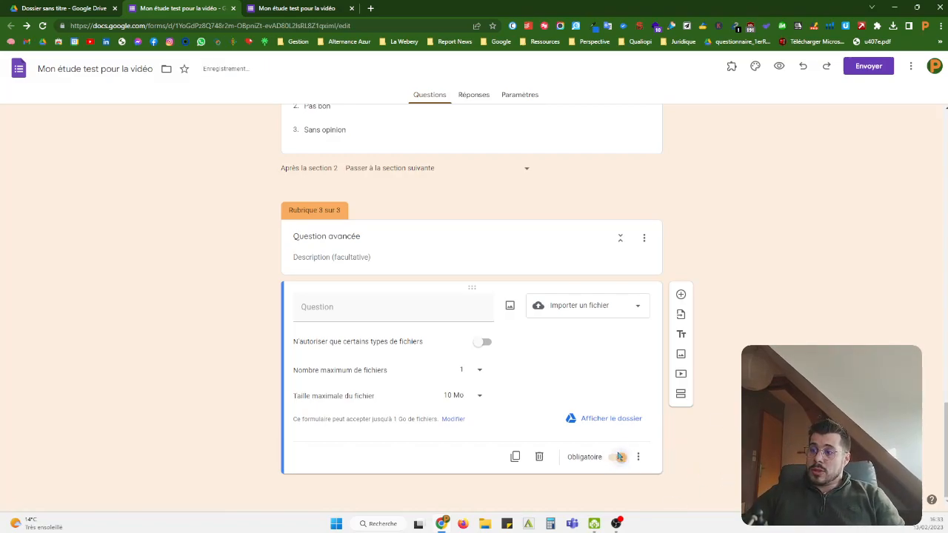
left_click(640, 459)
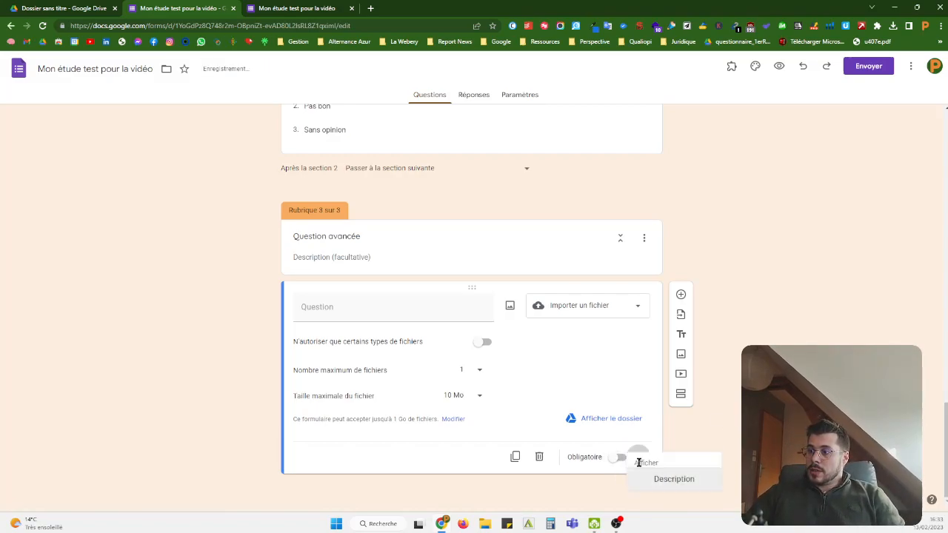
left_click(762, 481)
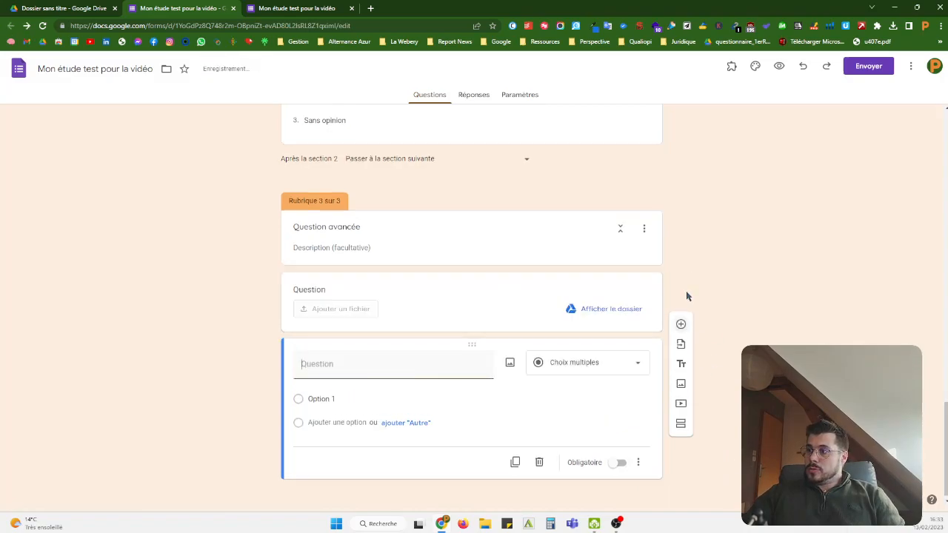
Add a new question below the file-upload question and view the available question types
left_click(682, 293)
left_click(550, 367)
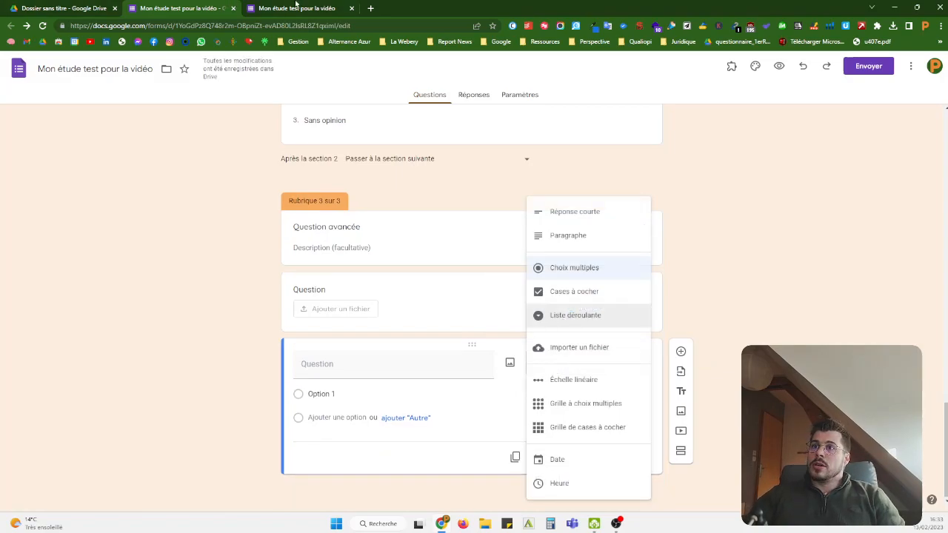
Reload the respondent view, go to the "Question avancée" section, and examine the file-upload dialog without adding a file
left_click(304, 8)
left_click(43, 26)
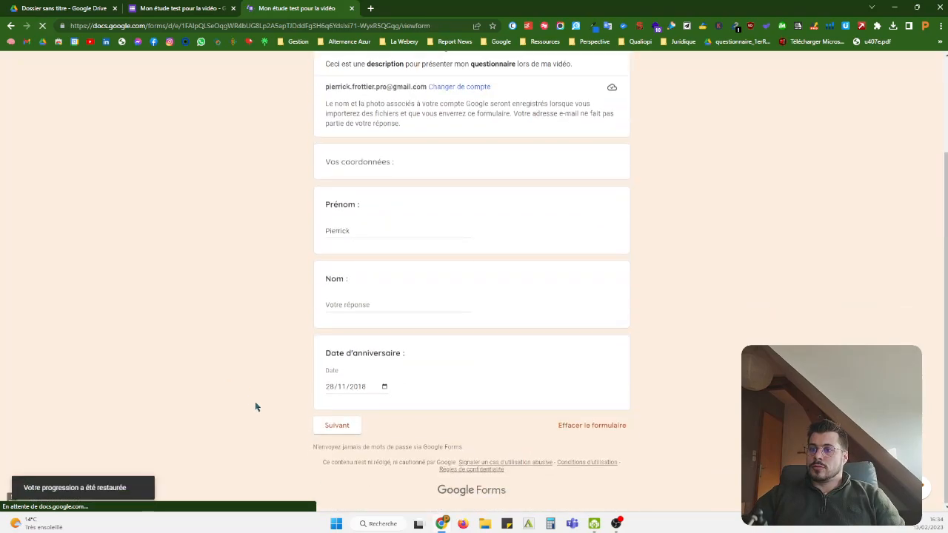
scroll(237, 361, "down", 6)
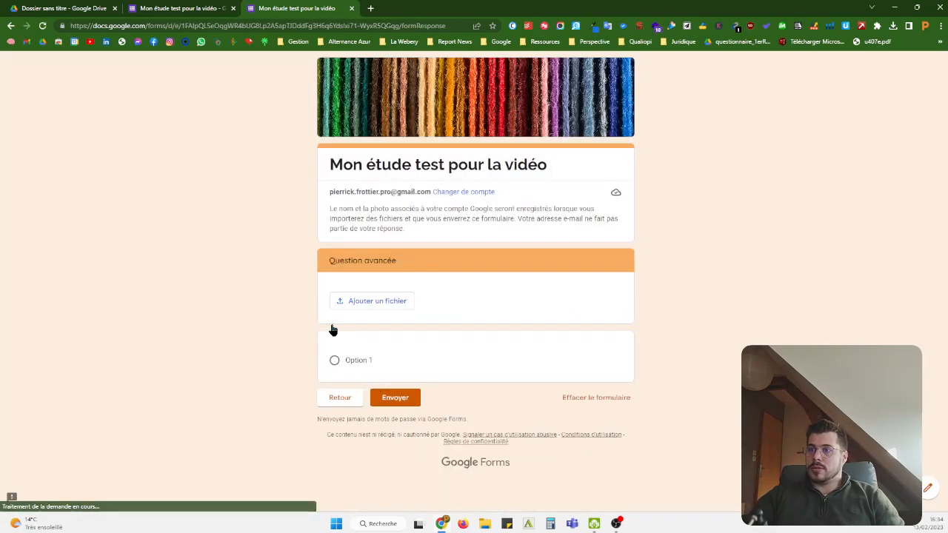
left_click(357, 302)
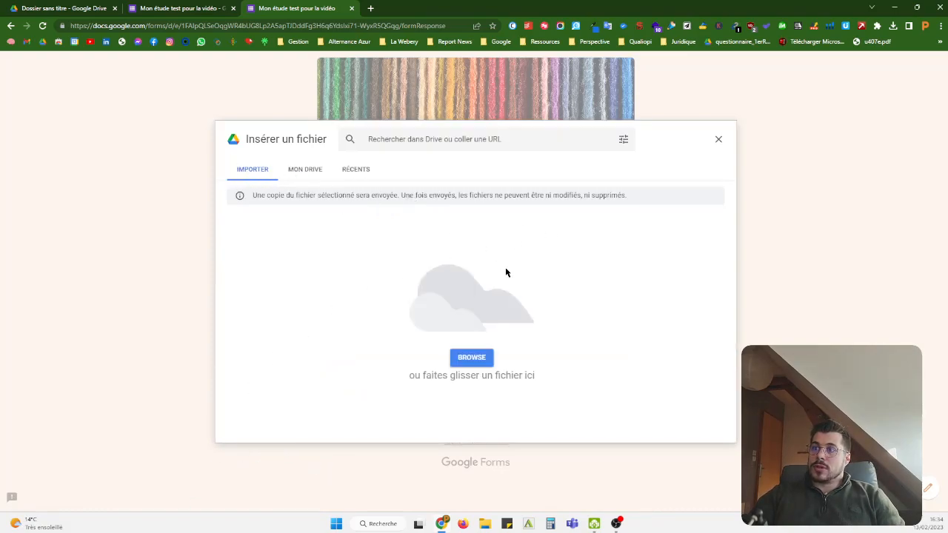
left_click(472, 357)
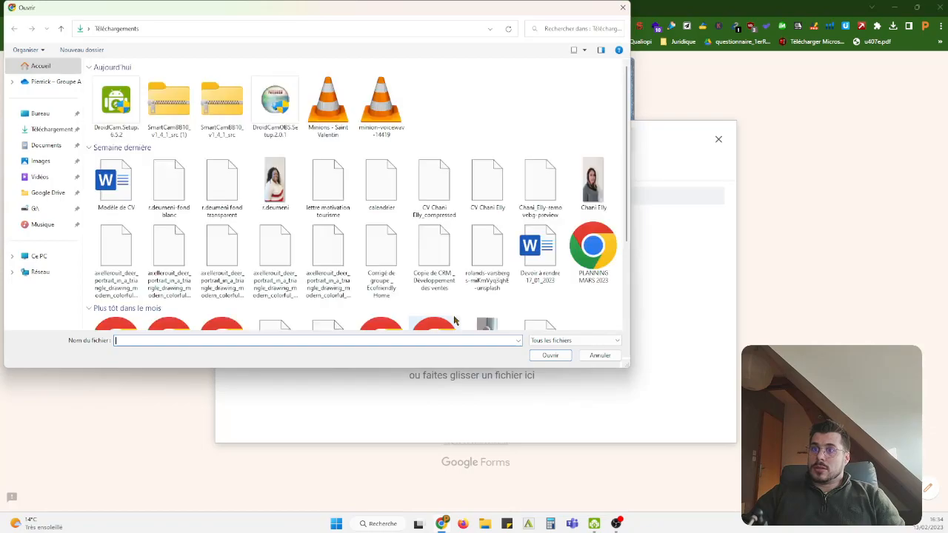
left_click(597, 355)
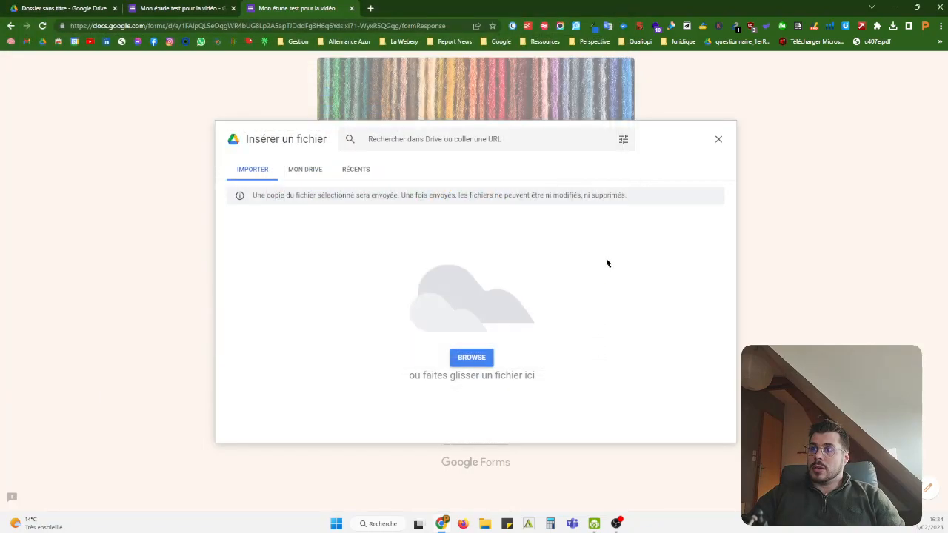
left_click(718, 140)
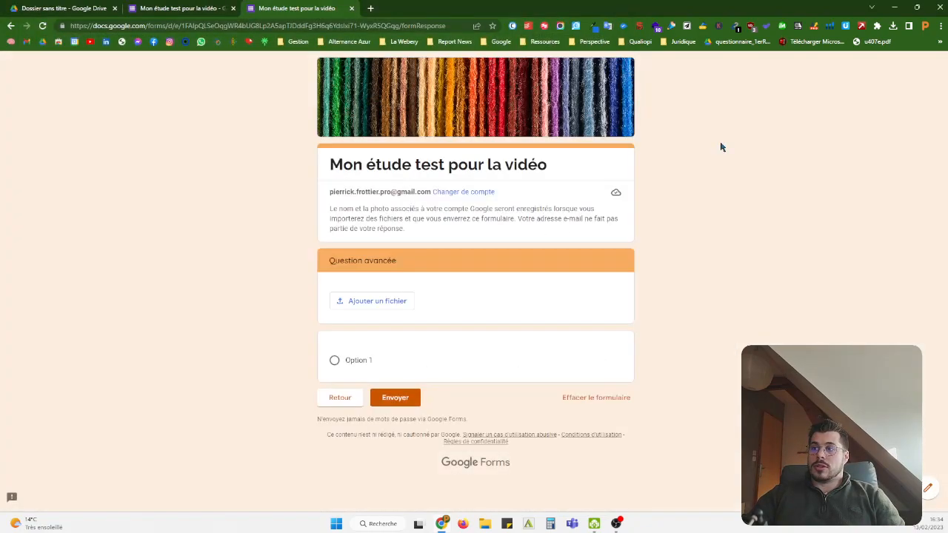
In the form editor, change the new question to Échelle linéaire and title it "Votre avis sur nos prestations"
left_click(187, 7)
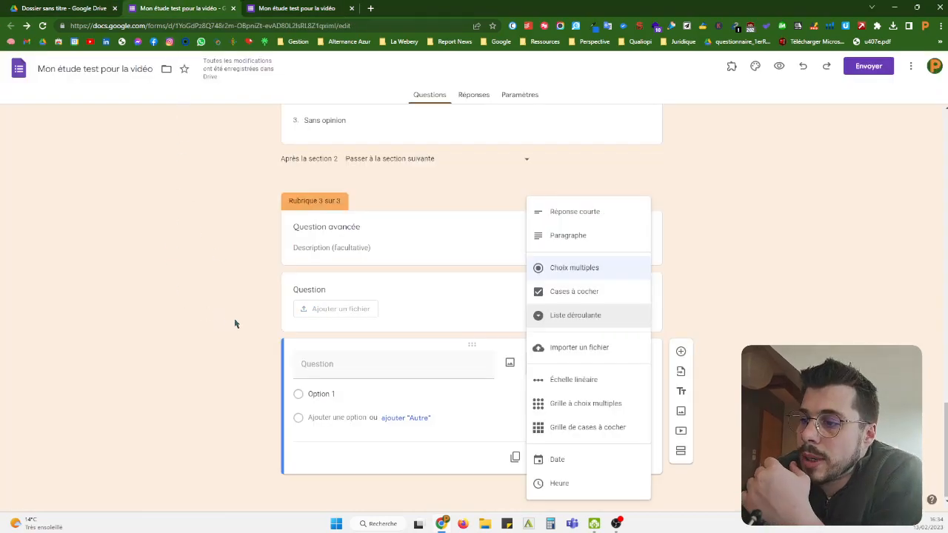
left_click(178, 329)
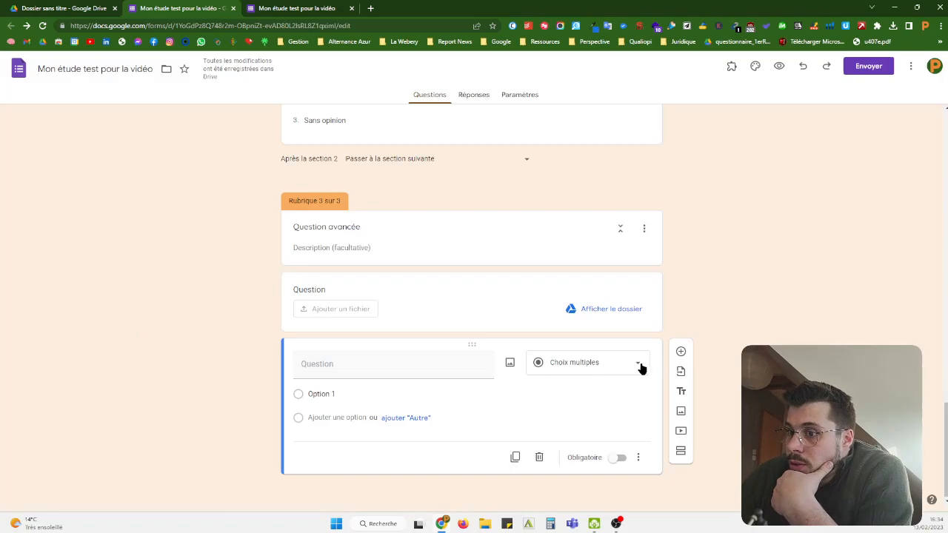
left_click(618, 365)
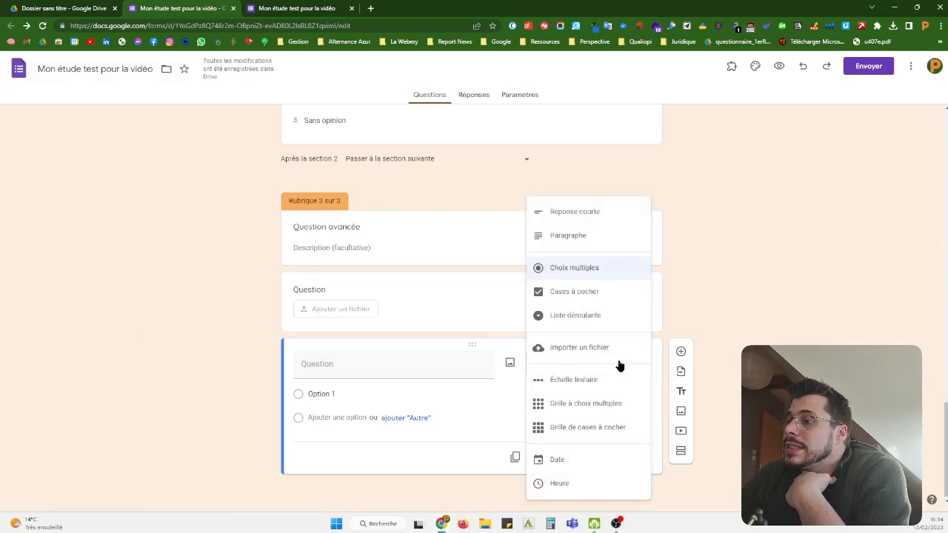
left_click(613, 384)
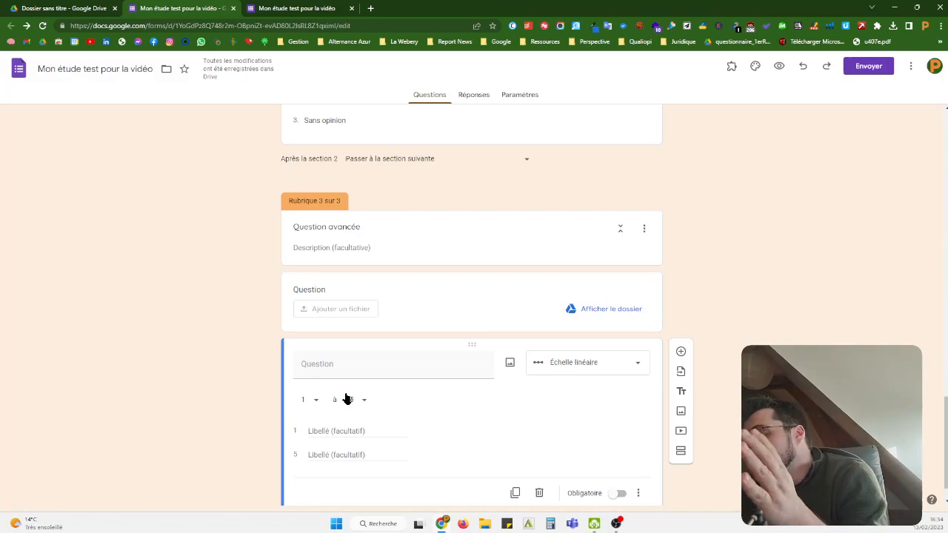
left_click(384, 356)
type("Votre avis sur nos prestations")
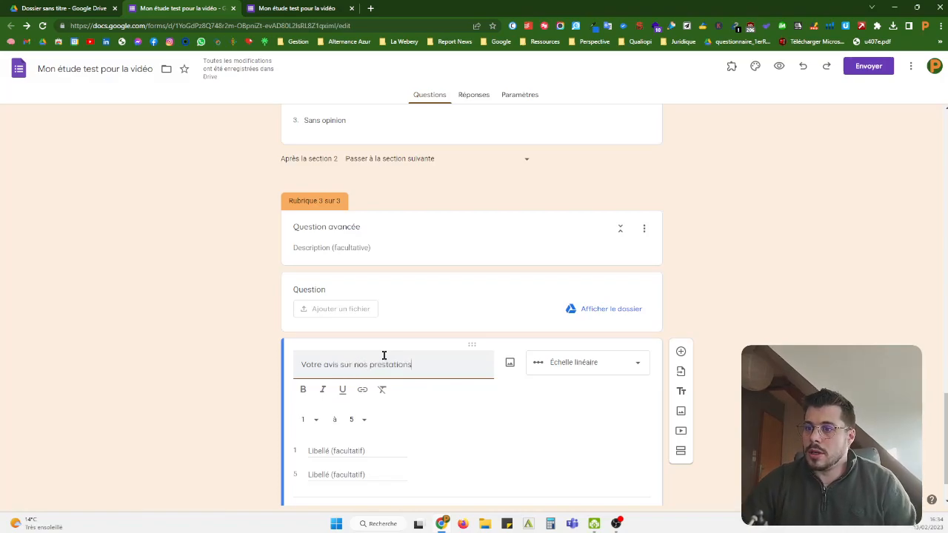
Set the upper end of the linear scale to 10
left_click(362, 419)
left_click(367, 422)
left_click(358, 403)
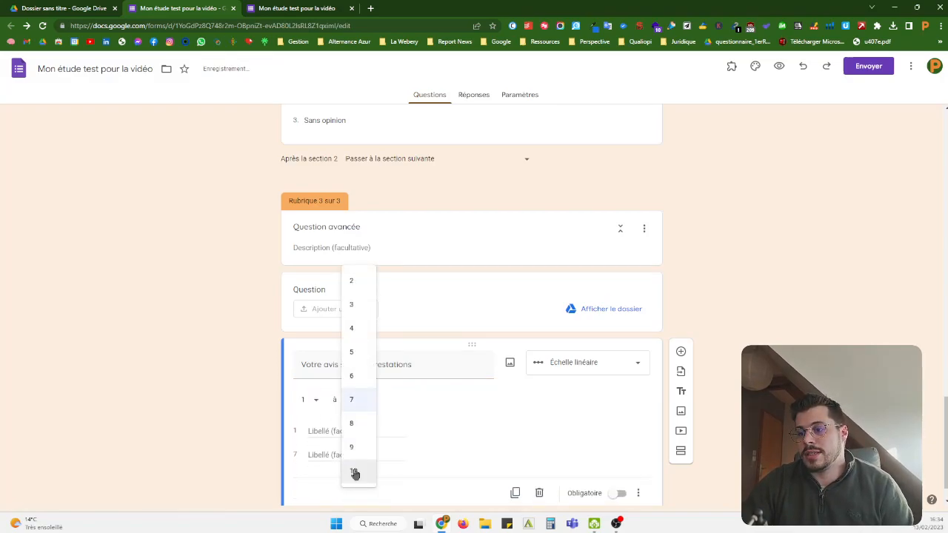
left_click(356, 472)
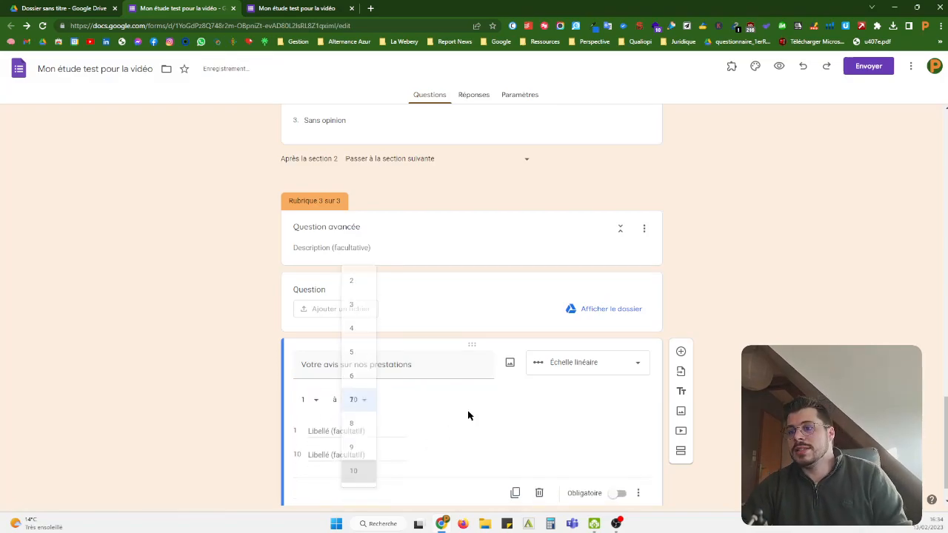
Label value 1 of the scale "Peu satisfait" and value 10 "Parfaitement satisfait", correcting the spelling
left_click(332, 430)
type("Peu satisfait")
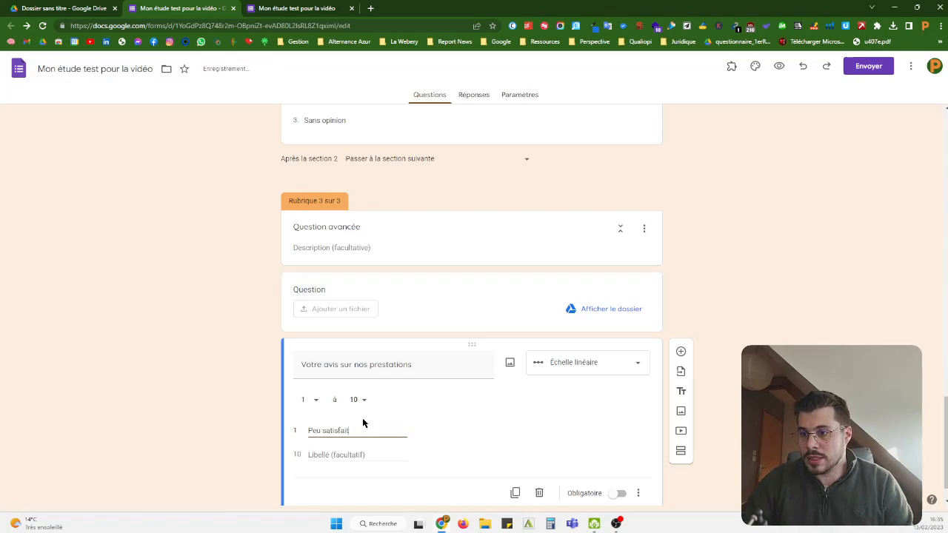
left_click(350, 453)
type("P")
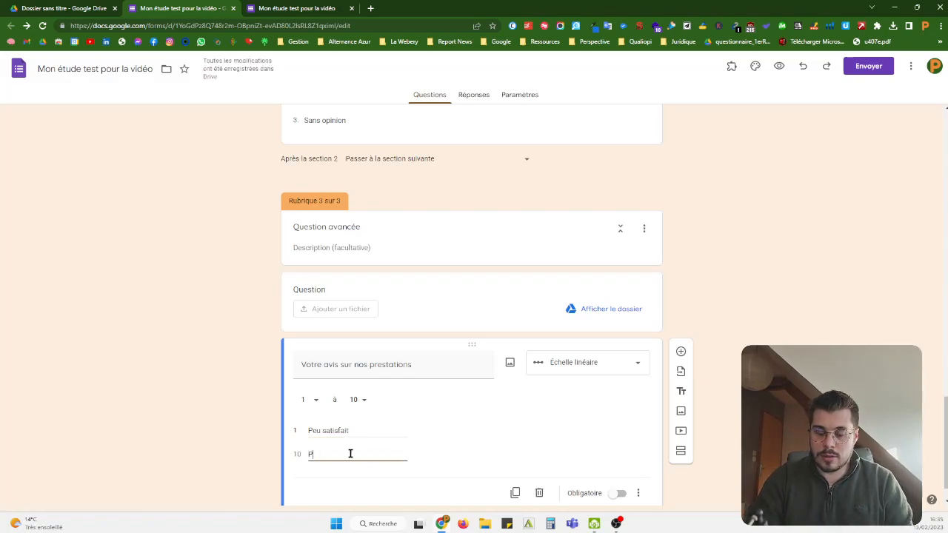
type("rfaitement sa")
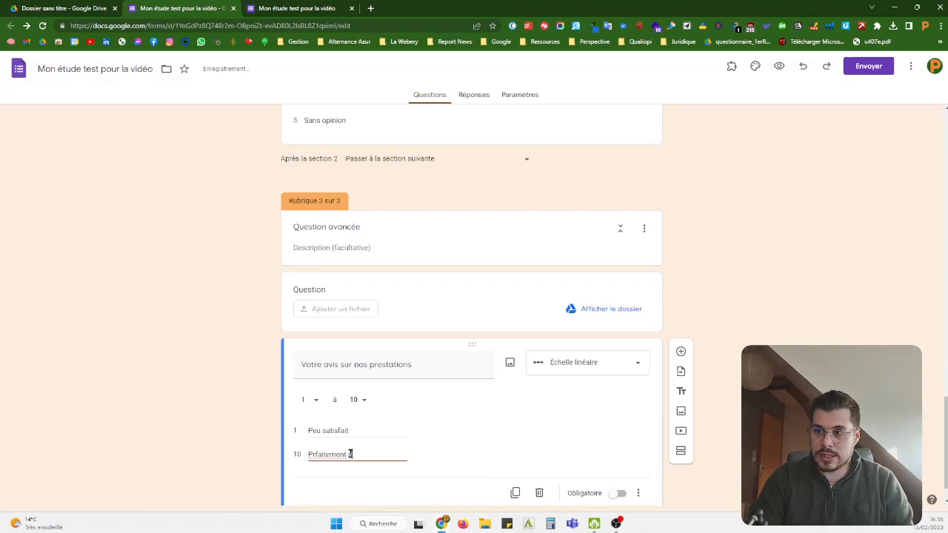
type("tisfait")
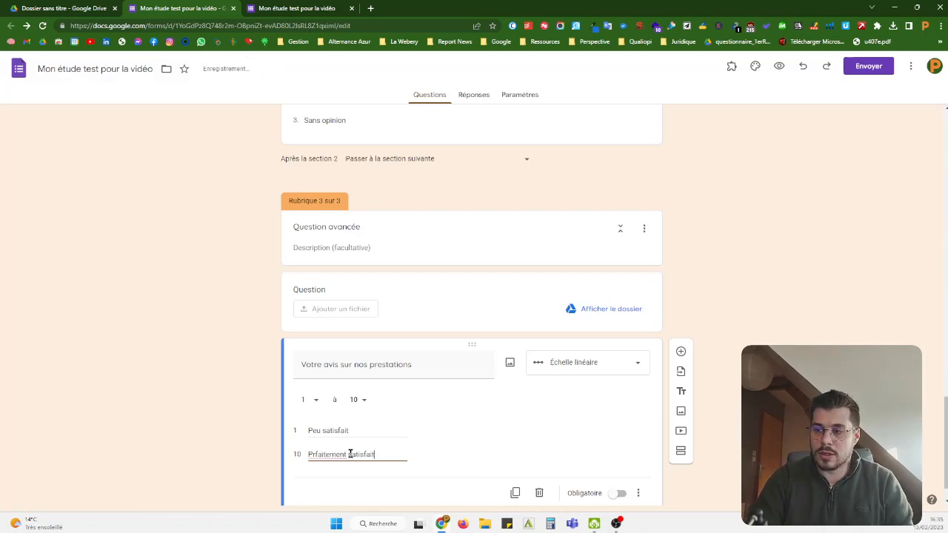
double_click(325, 455)
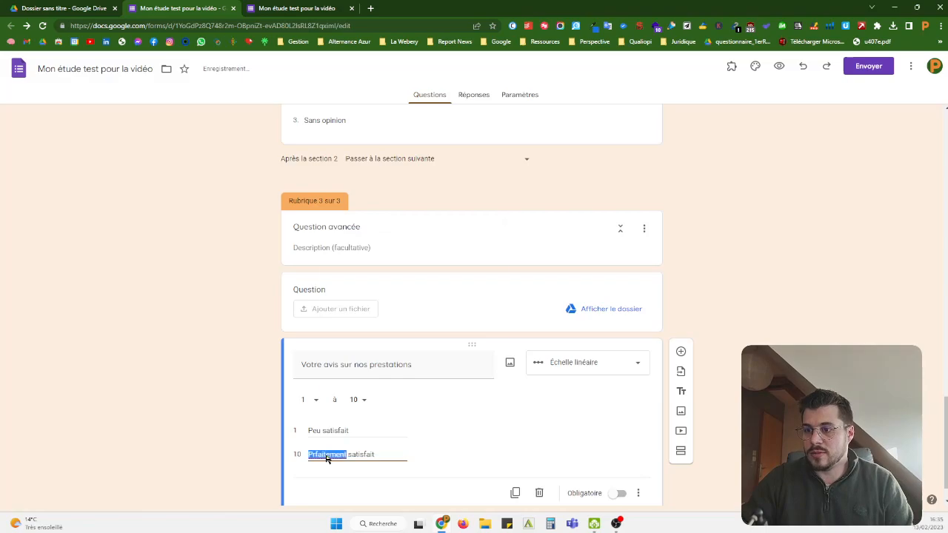
right_click(329, 453)
left_click(363, 225)
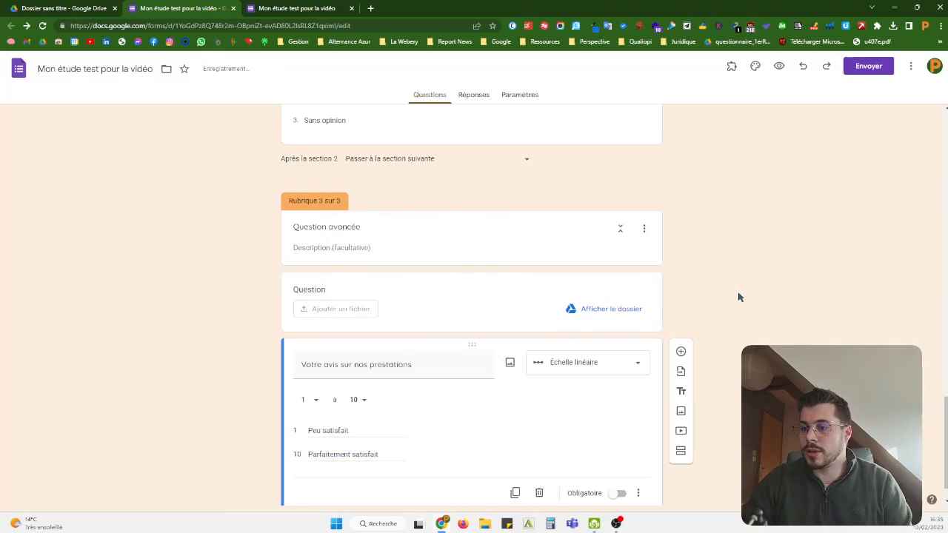
Reload the respondent view and advance to the "Question avancée" section to examine the new linear scale
scroll(690, 383, "down", 1)
left_click(307, 8)
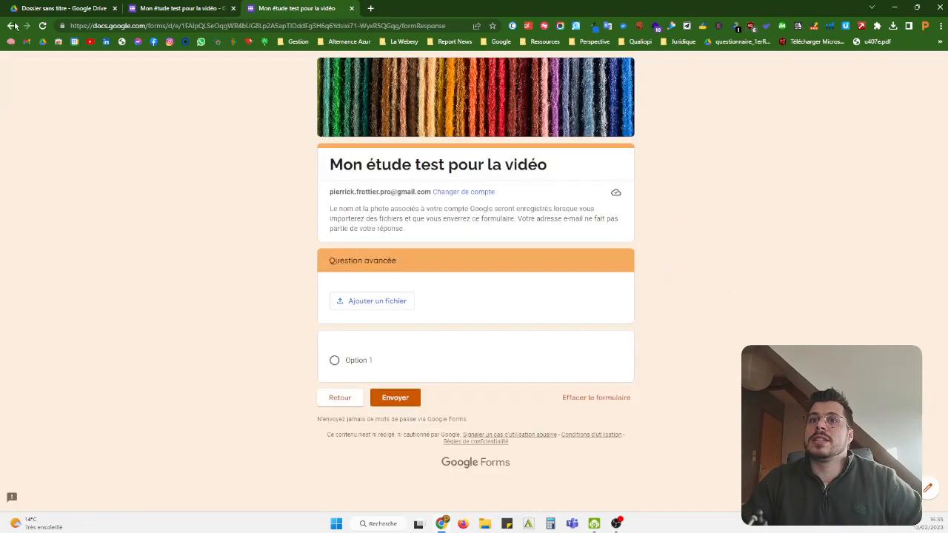
left_click(41, 26)
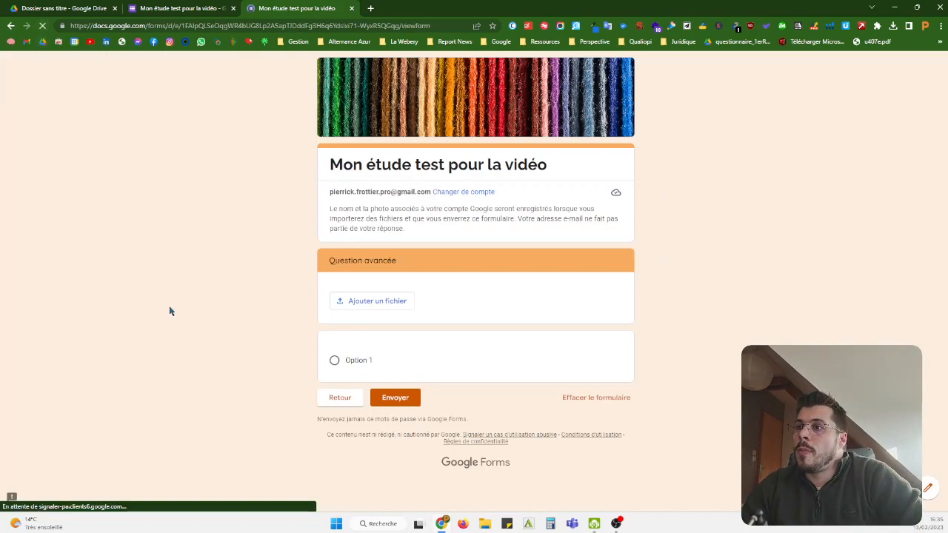
left_click(338, 431)
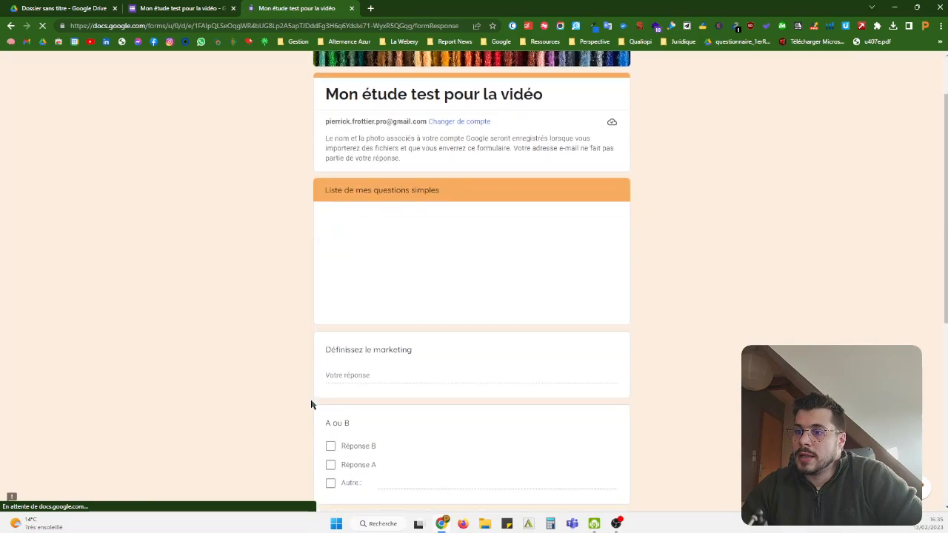
left_click(385, 444)
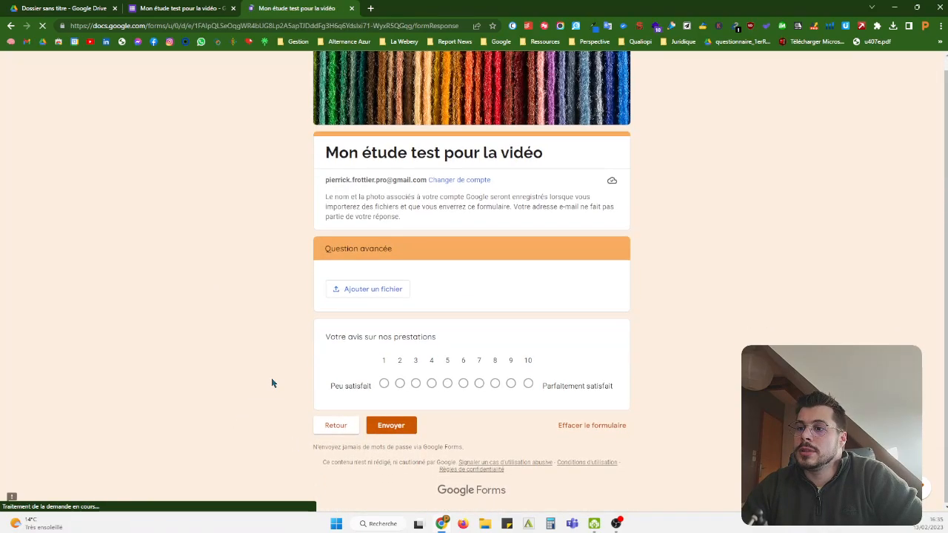
Test several ratings on the "Votre avis sur nos prestations" scale, finishing with 10 selected
left_click(493, 384)
left_click(461, 384)
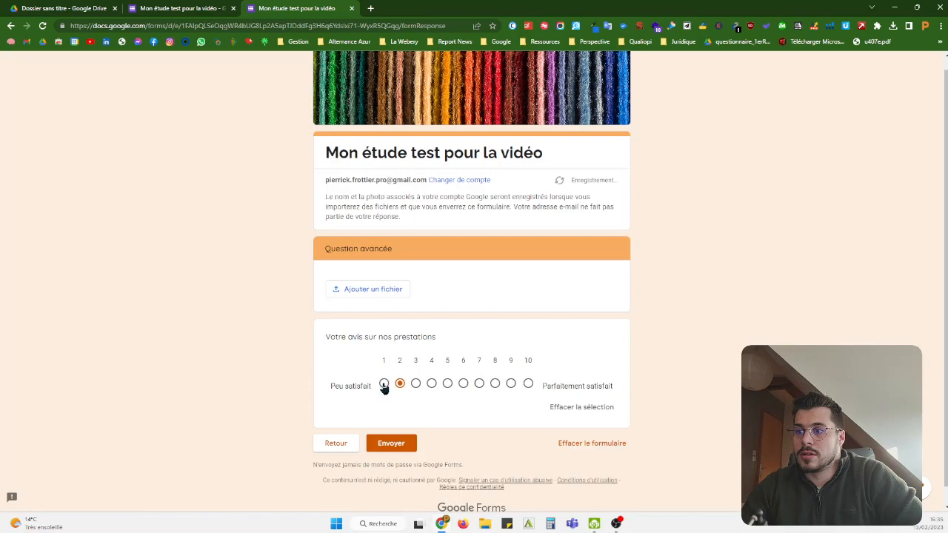
left_click(527, 383)
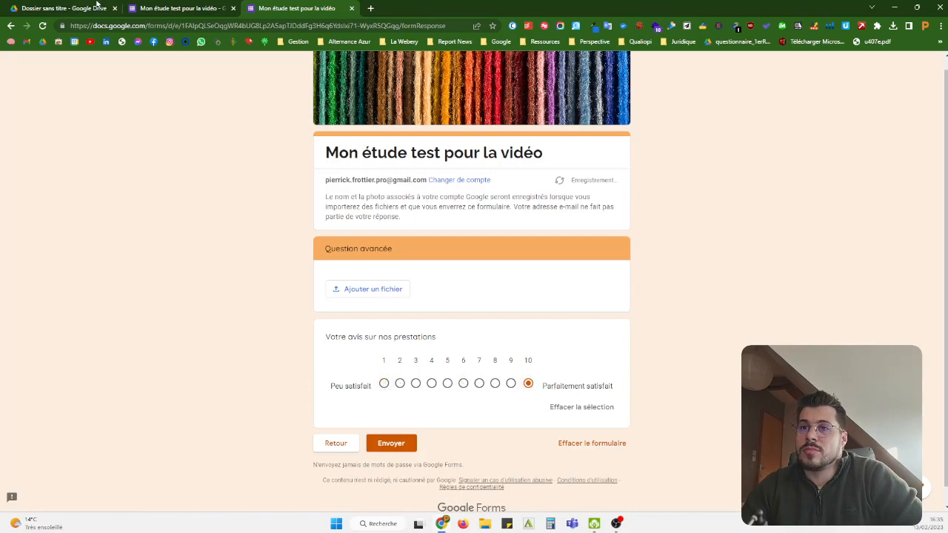
In the form editor, add a question after the linear scale and set its type to Grille à choix multiples
left_click(220, 5)
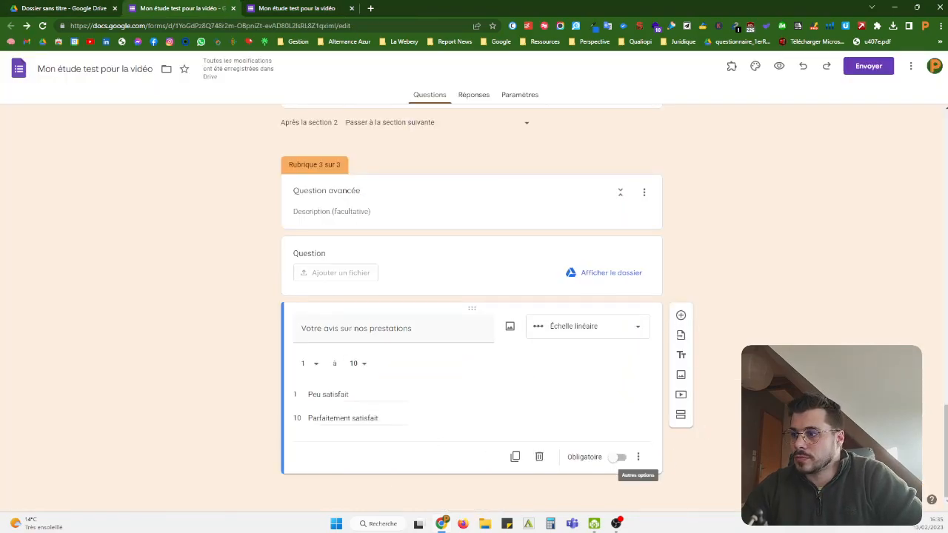
left_click(680, 315)
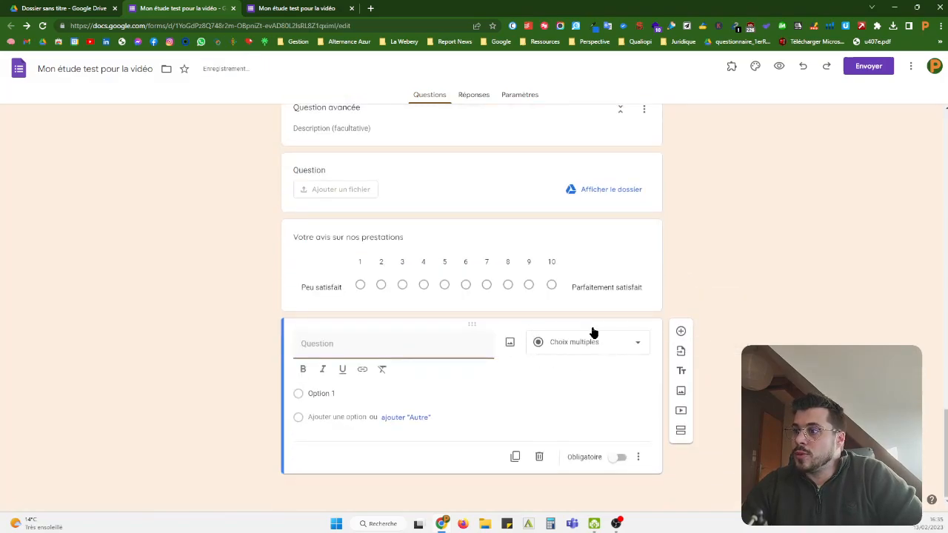
left_click(593, 333)
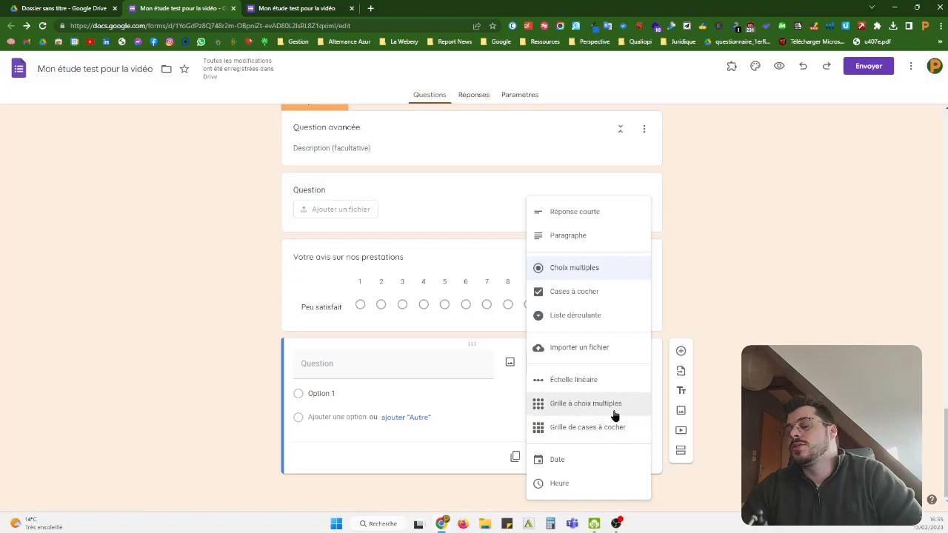
scroll(453, 382, "up", 5)
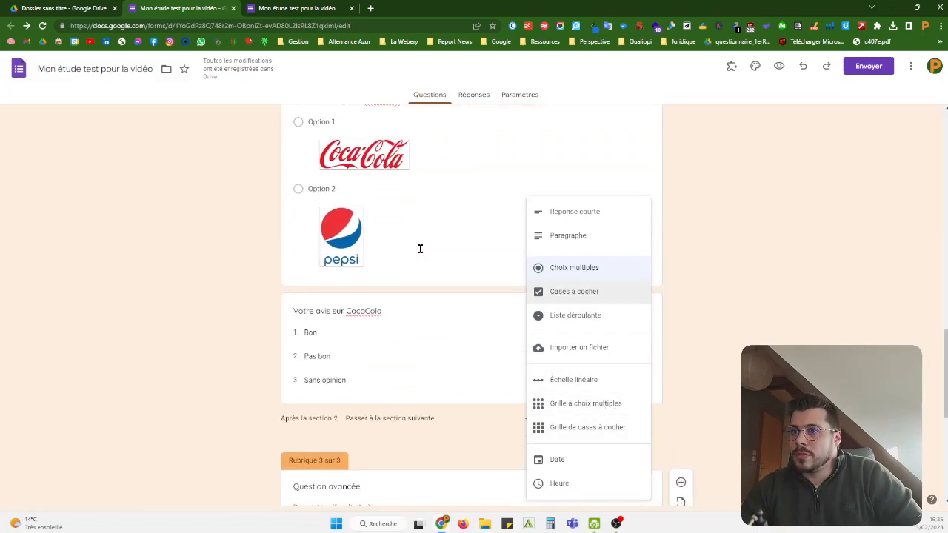
scroll(413, 253, "up", 2)
scroll(639, 390, "down", 5)
left_click(596, 403)
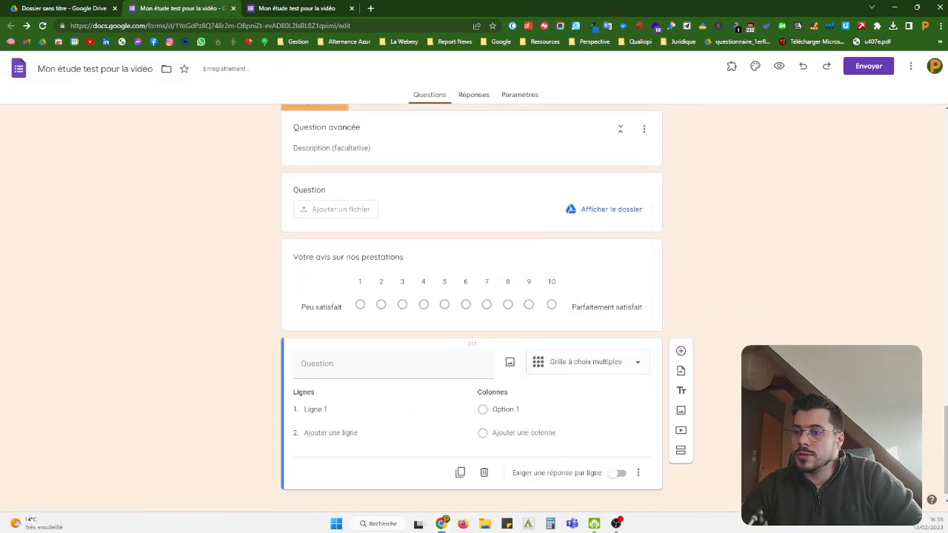
Title the grid question "Donnez les équivalence de logiciel"
left_click(356, 352)
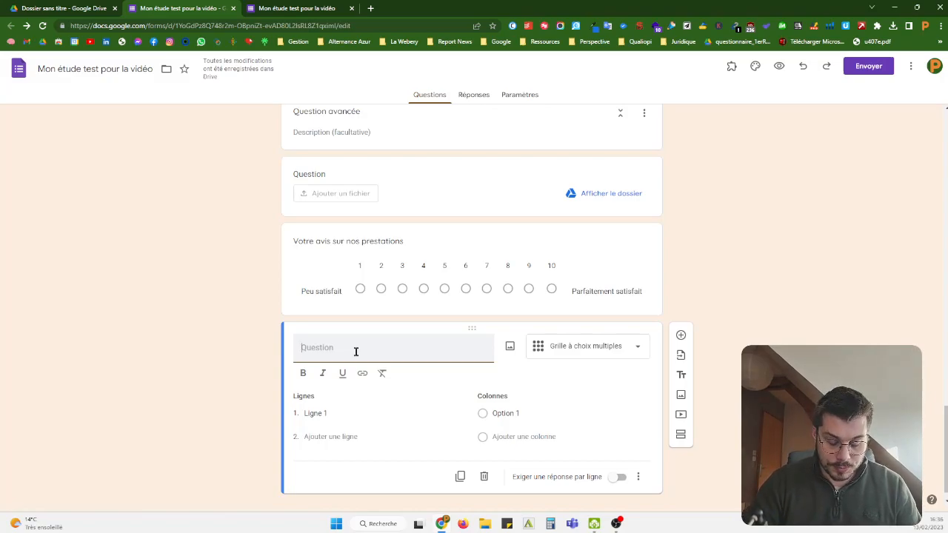
type("Donn")
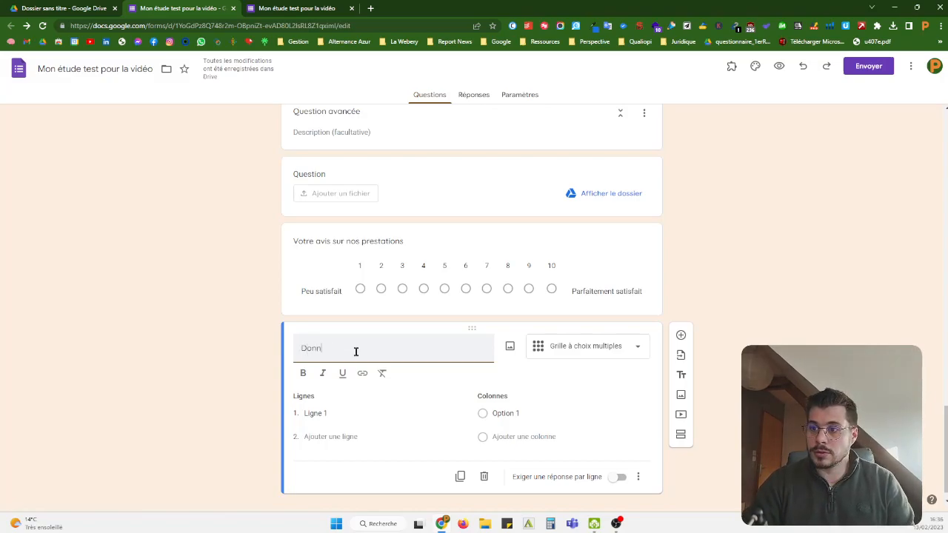
type("er")
key("BackSpace")
type("z")
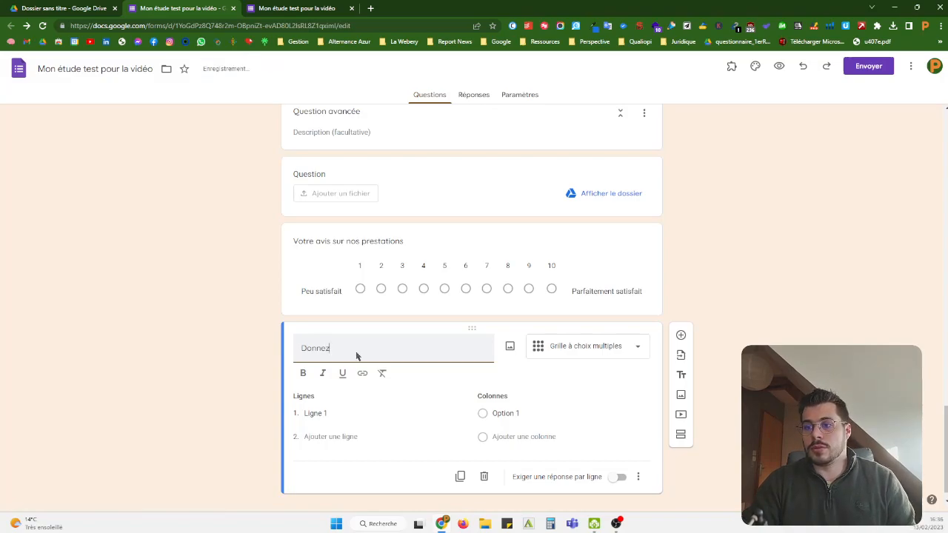
type(" les équivalence de logiciel")
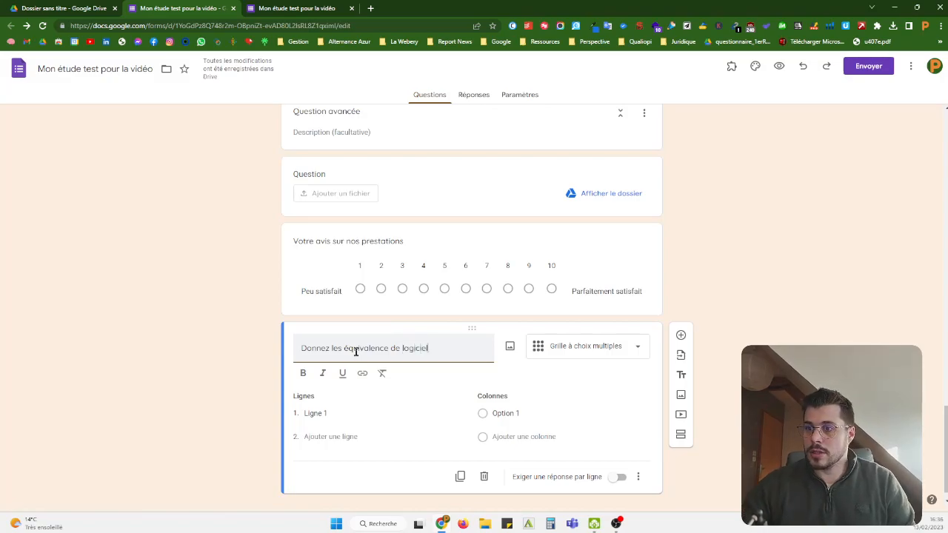
Name the grid's three rows Docs, Sheet and Slide
left_click(311, 418)
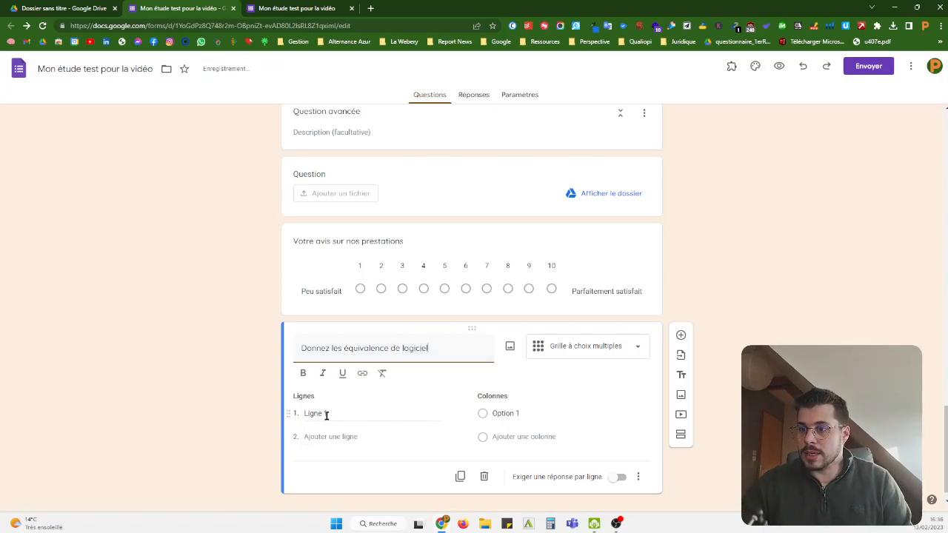
left_click(326, 416)
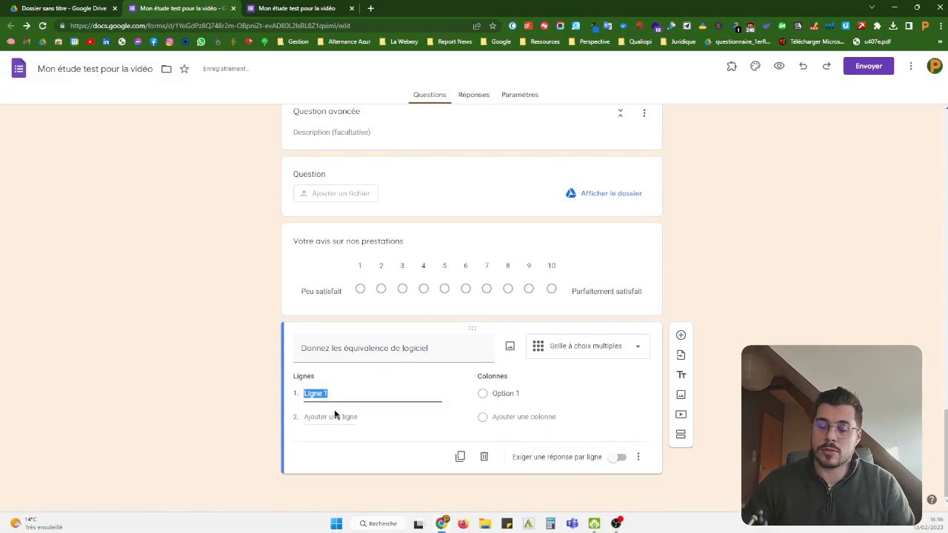
key("BackSpace")
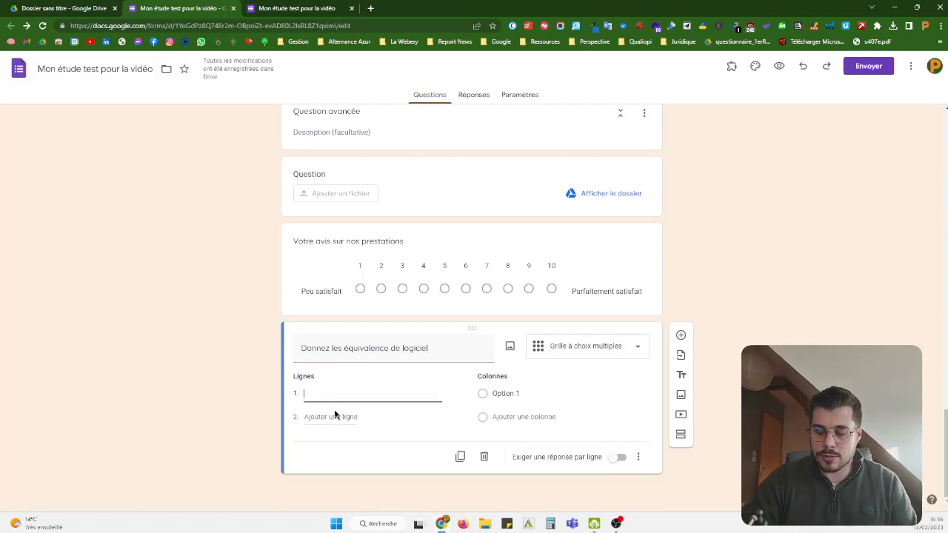
type("Docs")
left_click(332, 418)
type("Sheet")
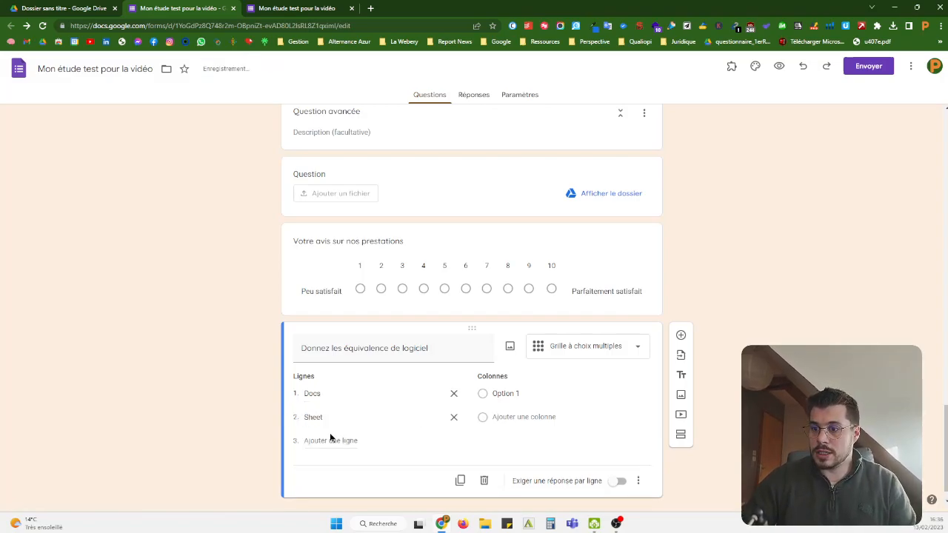
left_click(328, 440)
type("Slide")
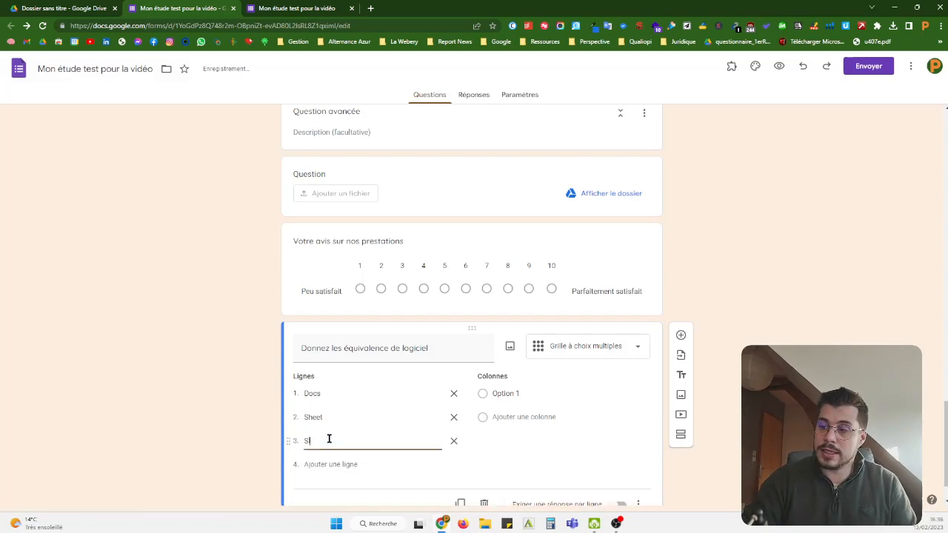
Name the grid's three columns Word, Excel and Powepoint
left_click(522, 393)
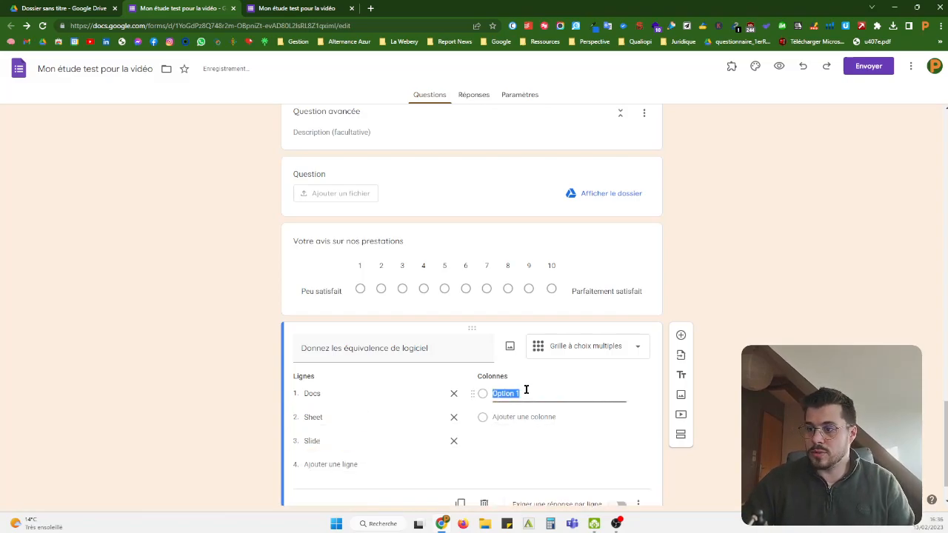
type("Word")
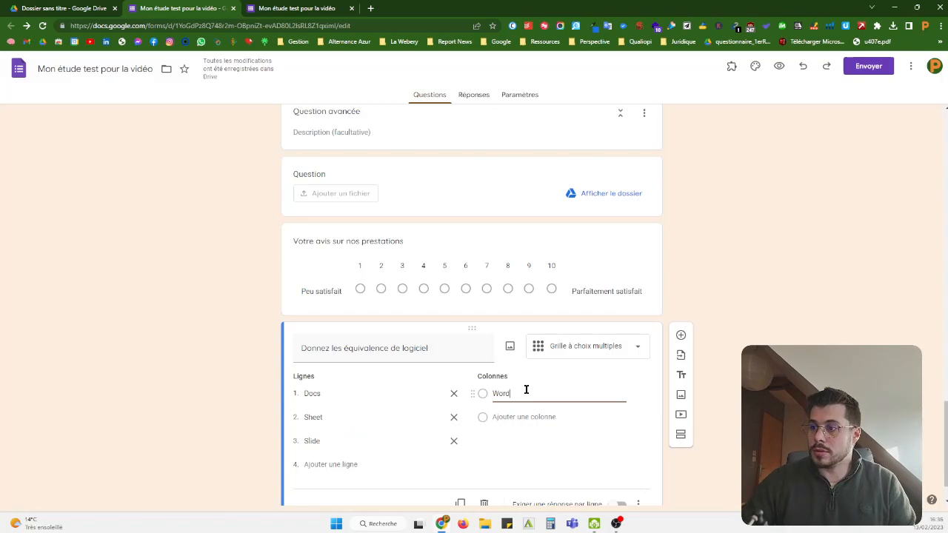
left_click(522, 416)
type("Excel")
left_click(520, 440)
type("Powepoint")
Turn on random ordering of the rows for the software equivalence grid
scroll(535, 444, "down", 1)
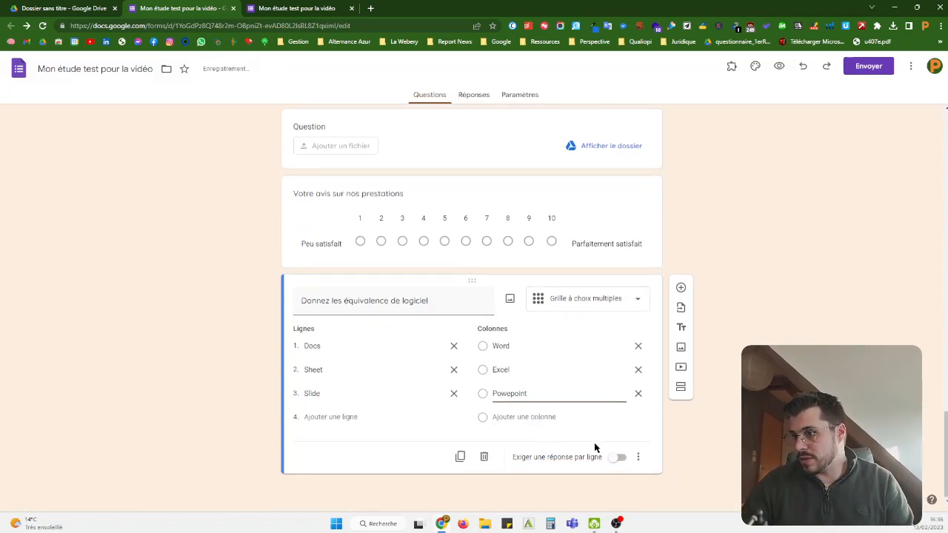
left_click(637, 456)
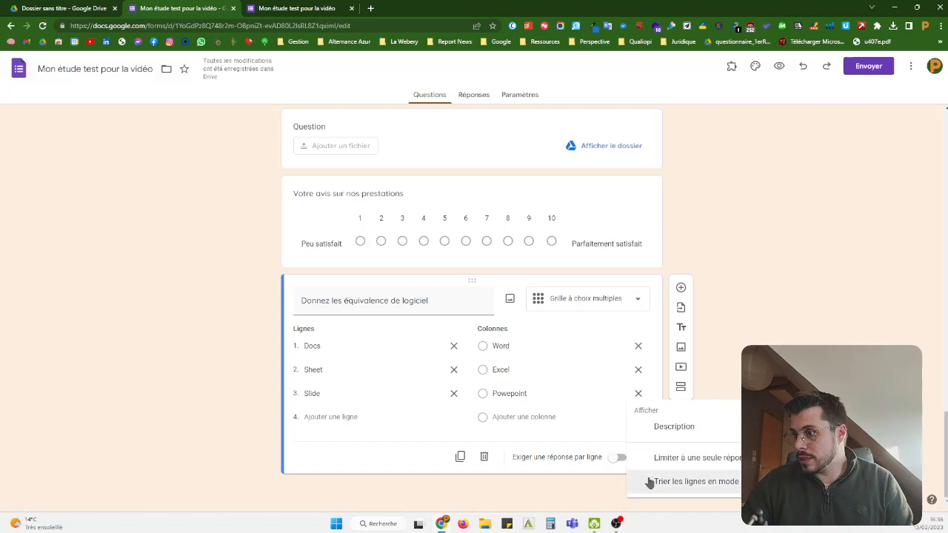
left_click(650, 482)
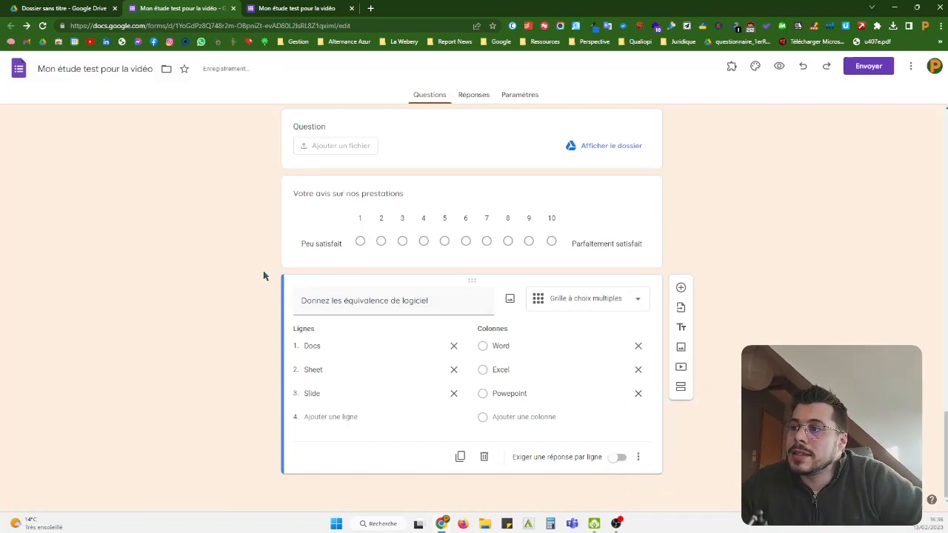
Reload the respondent view and go through to the "Question avancée" section to check the multiple-choice grid
left_click(300, 8)
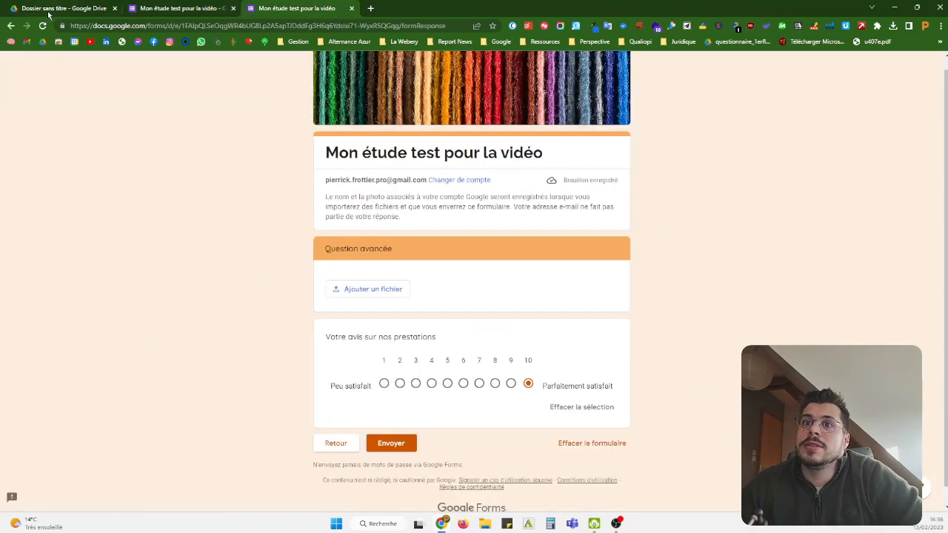
left_click(42, 25)
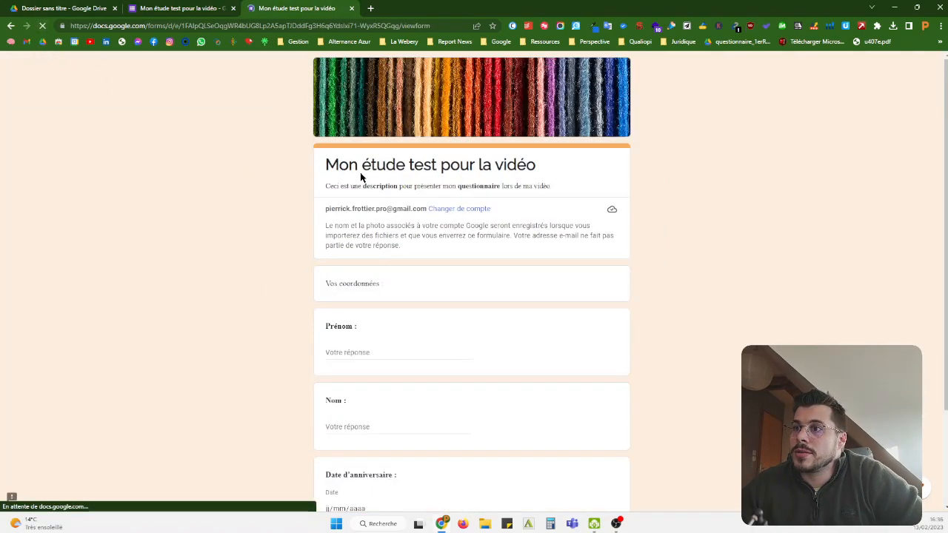
scroll(243, 198, "down", 1)
left_click(349, 426)
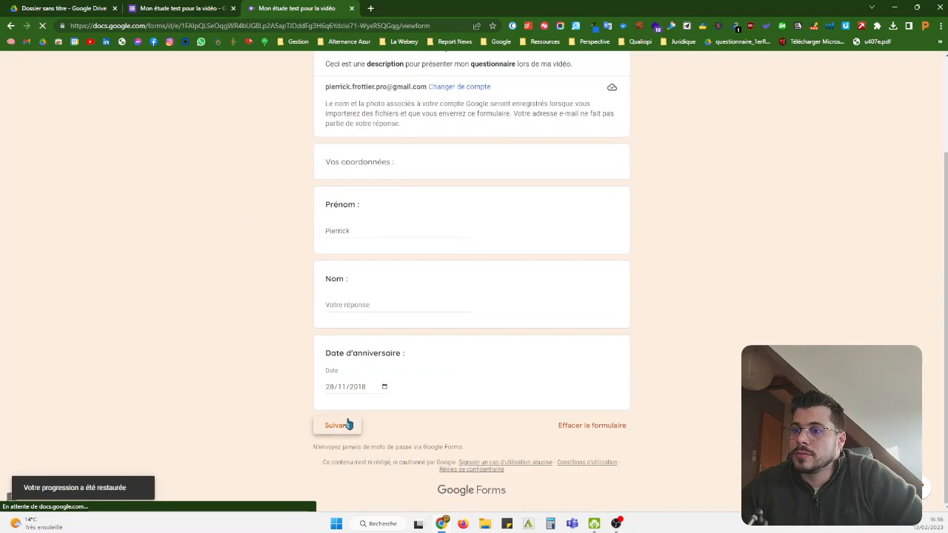
scroll(282, 345, "down", 8)
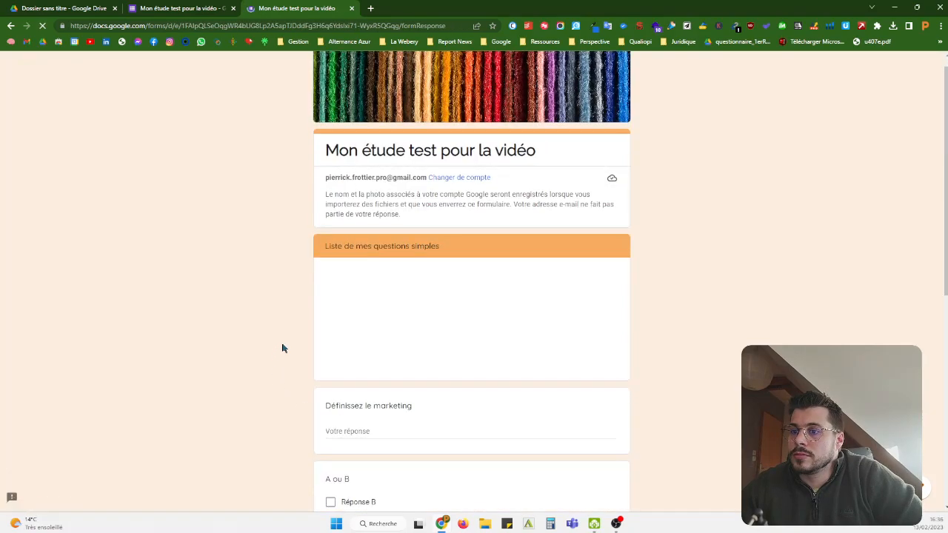
left_click(388, 428)
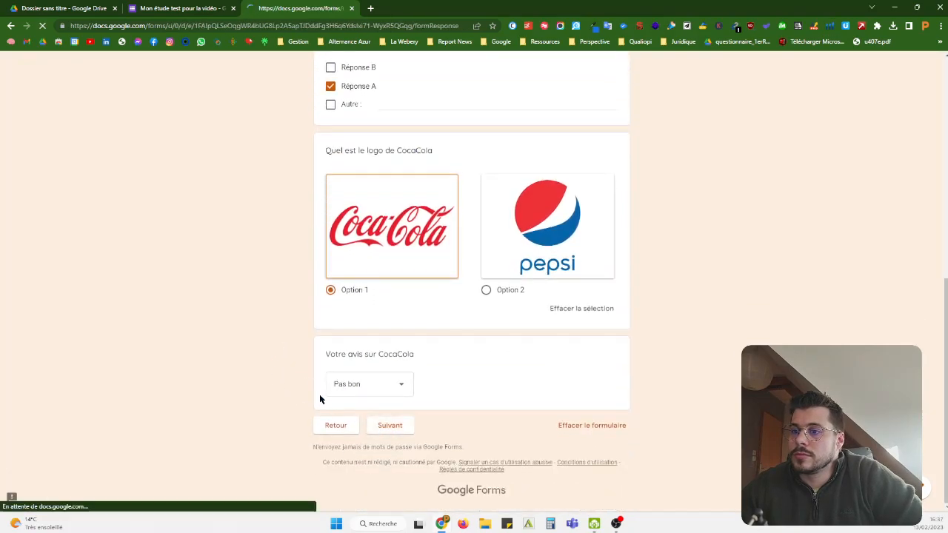
scroll(246, 321, "down", 3)
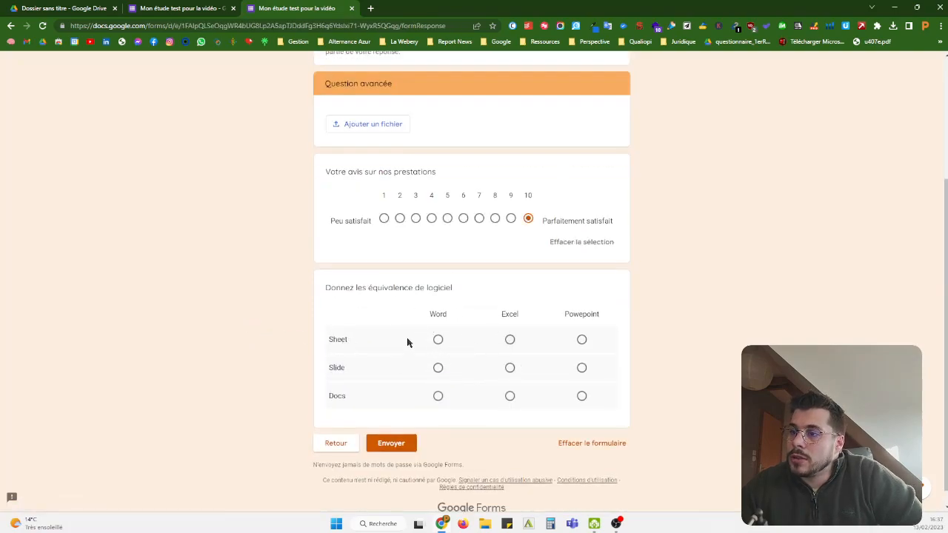
Answer the grid by matching Sheet with Excel, Slide with Powepoint and Docs with Word, and return to the form editor
left_click(509, 339)
left_click(581, 367)
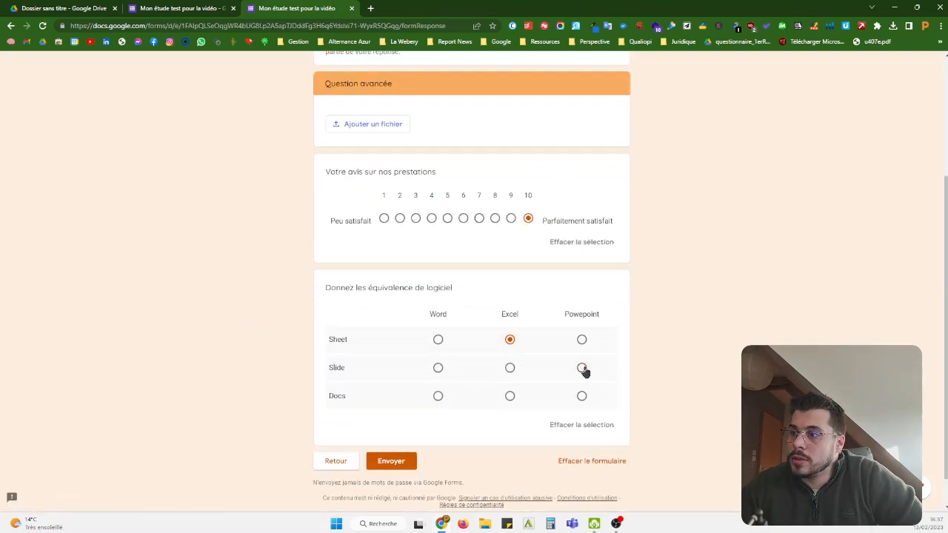
left_click(438, 397)
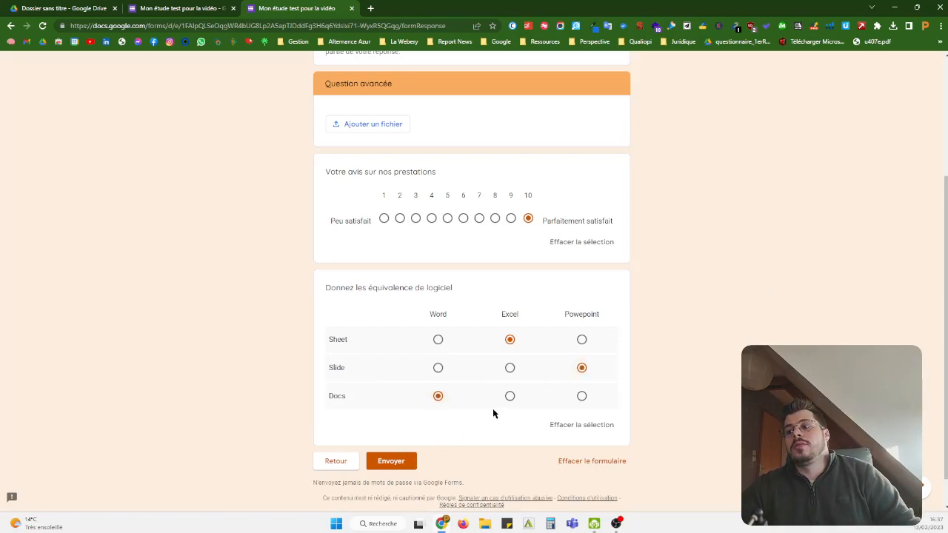
left_click(509, 396)
left_click(436, 398)
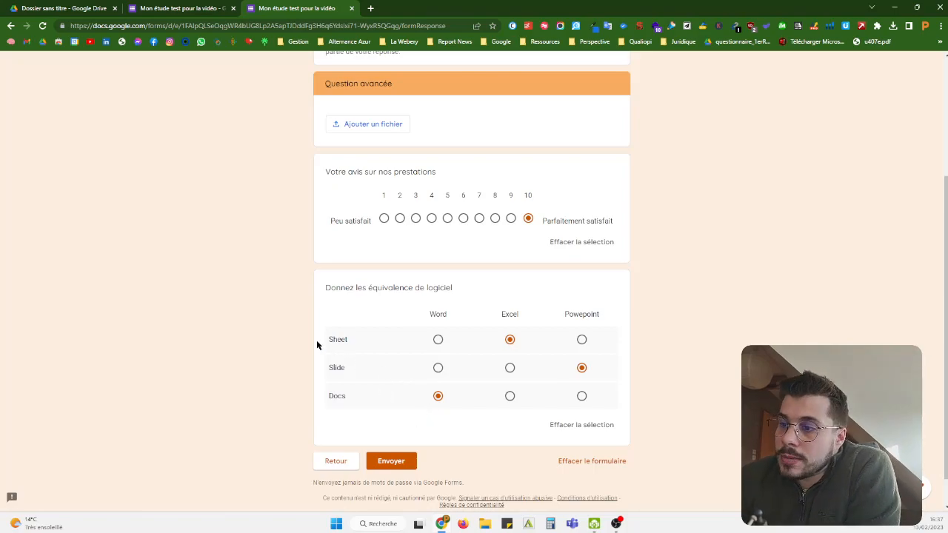
left_click(180, 7)
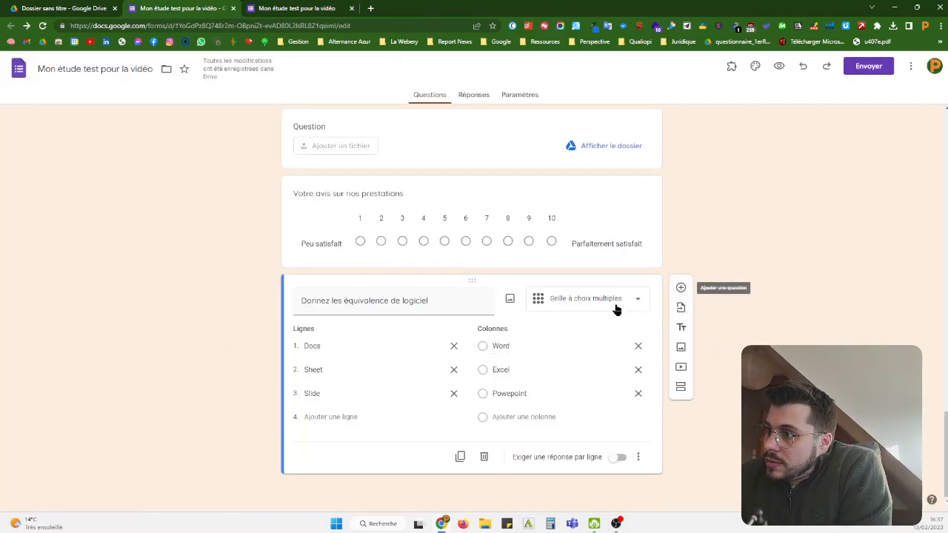
Duplicate the software equivalence grid and change the copy's question type to Grille de cases à cocher
left_click(460, 456)
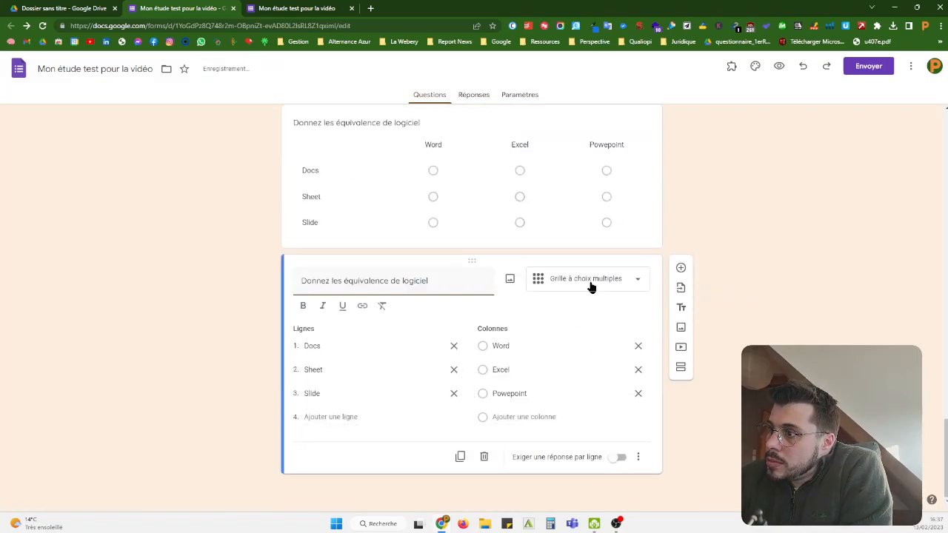
left_click(591, 284)
left_click(618, 309)
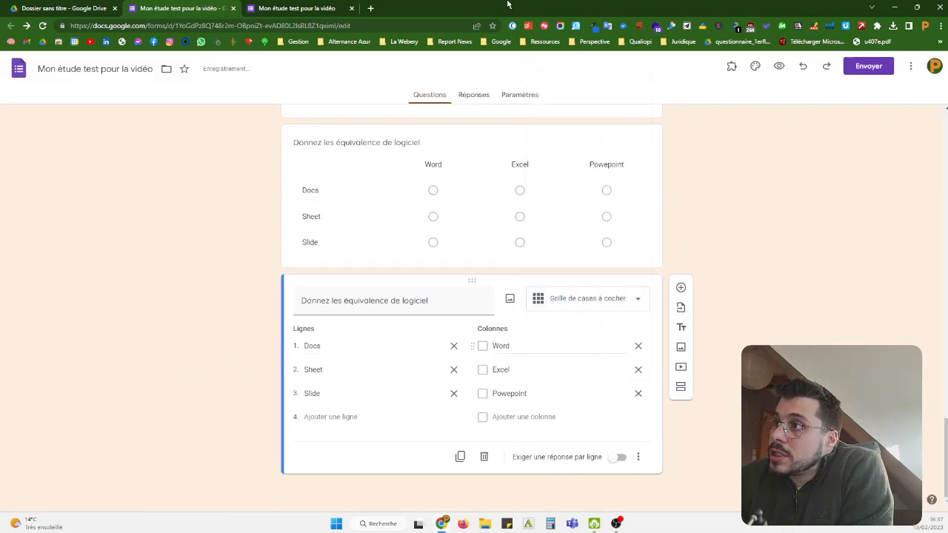
Reload the respondent view and go through to the "Question avancée" section to check the new checkbox grid
left_click(293, 8)
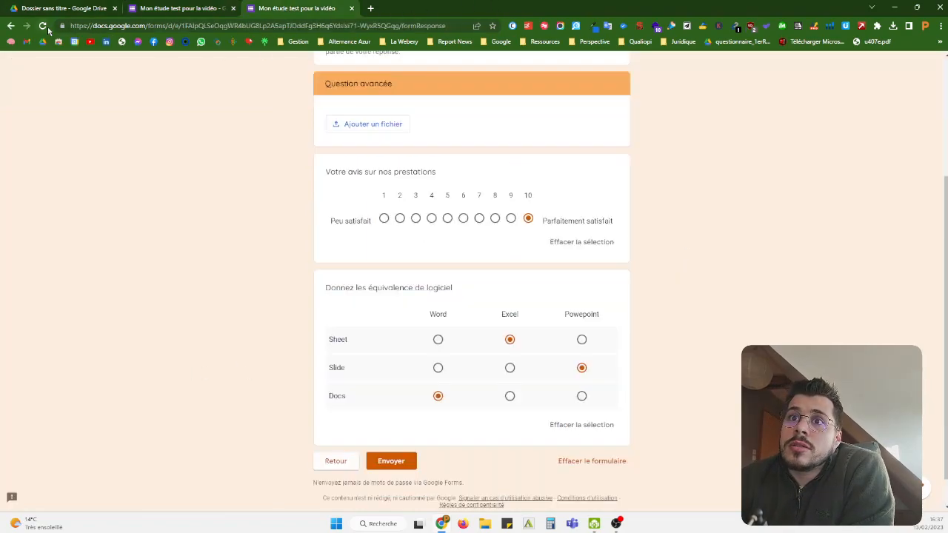
left_click(177, 8)
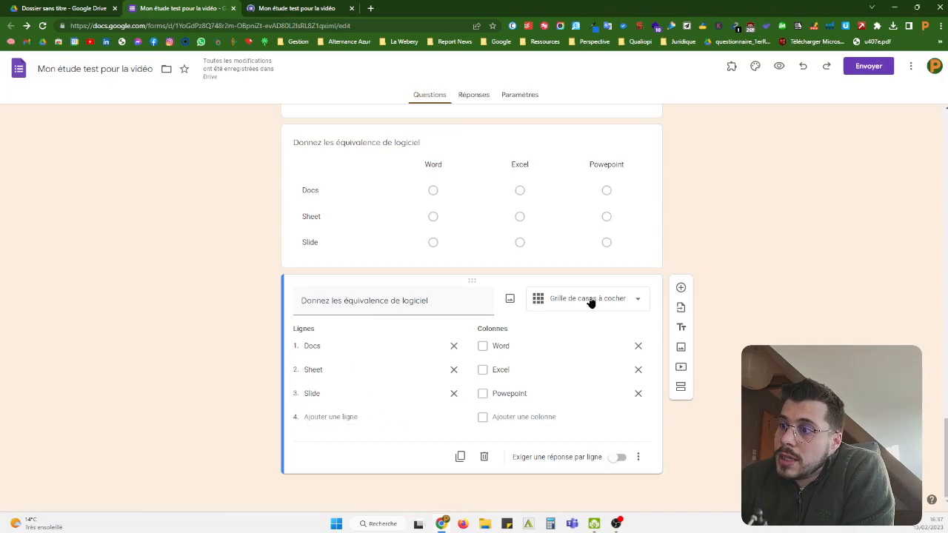
left_click(326, 9)
scroll(337, 322, "down", 3)
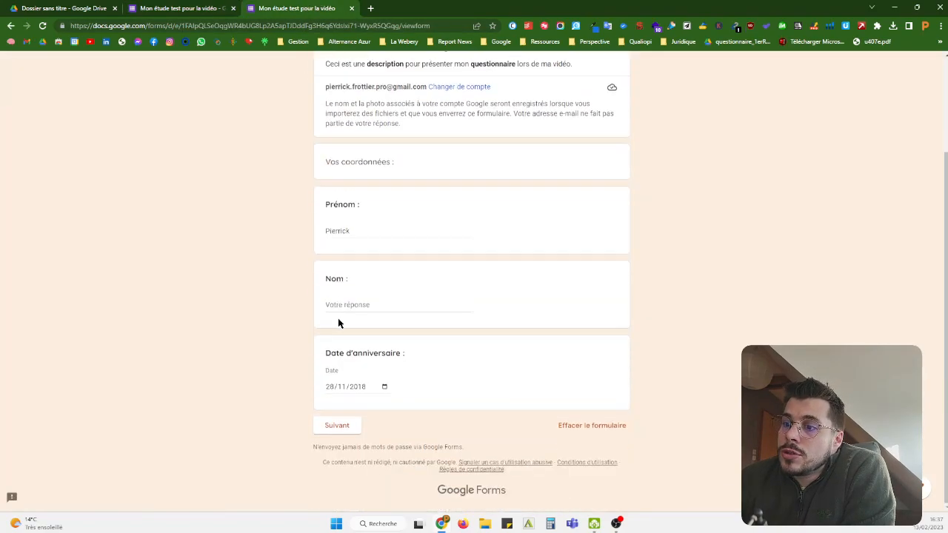
left_click(336, 424)
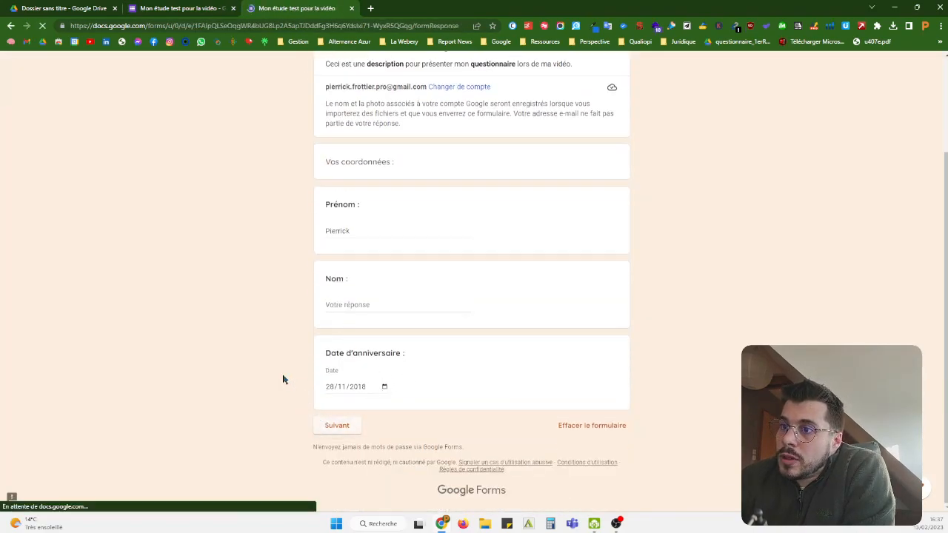
scroll(282, 379, "down", 10)
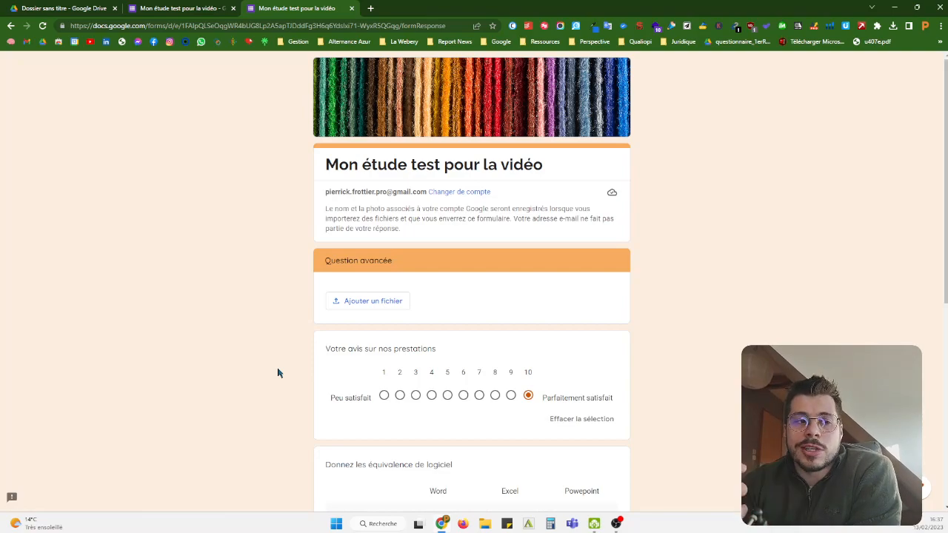
scroll(278, 372, "down", 5)
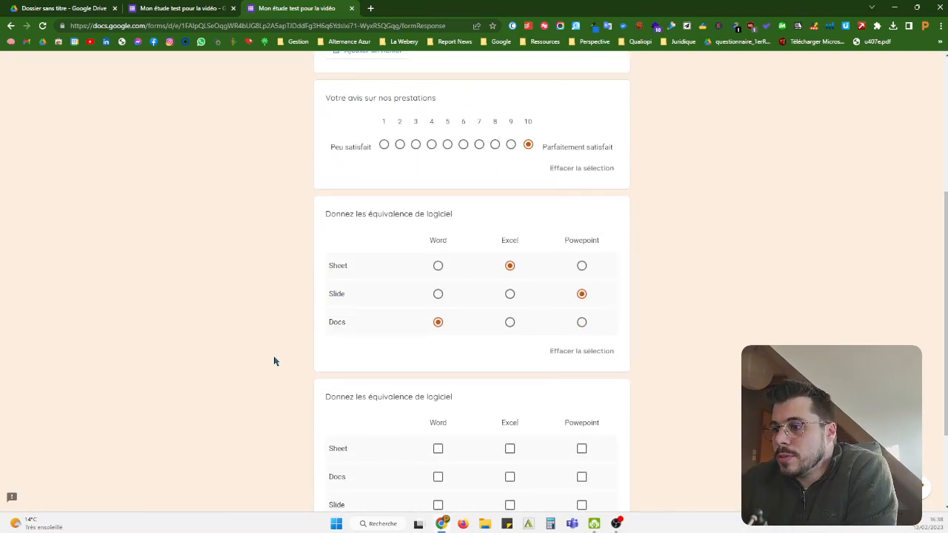
In the checkbox grid, tick Word, Excel and Powepoint for both Sheet and Docs, and Powepoint for Slide
left_click(437, 353)
left_click(437, 381)
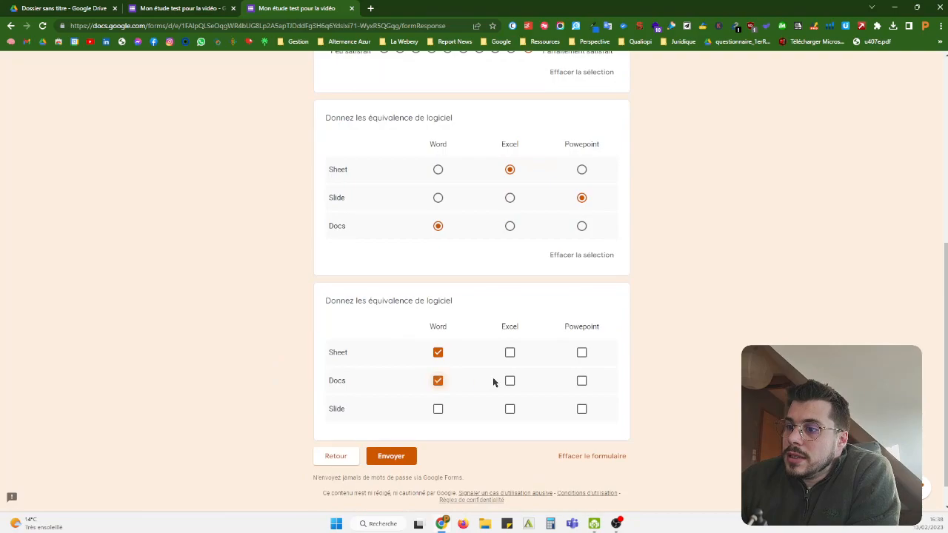
left_click(510, 380)
left_click(509, 352)
left_click(581, 352)
left_click(581, 353)
left_click(581, 353)
left_click(581, 409)
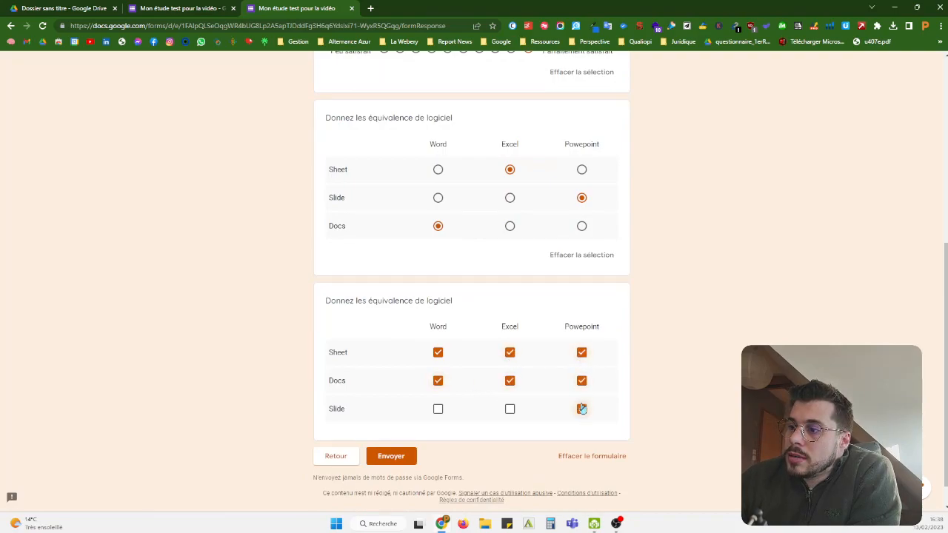
Try different answers for Slide in the multiple-choice grid and leave Excel selected
left_click(509, 197)
left_click(438, 198)
left_click(509, 198)
left_click(438, 198)
left_click(510, 198)
Clear all the ticked boxes in the checkbox grid
left_click(509, 353)
left_click(509, 380)
left_click(438, 380)
left_click(438, 353)
left_click(581, 353)
left_click(581, 381)
left_click(581, 408)
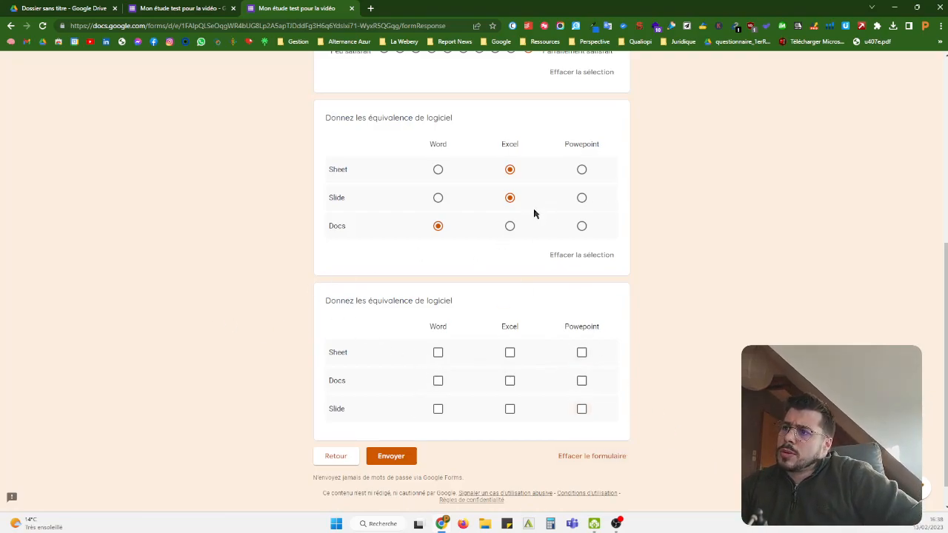
Answer Docs with Powepoint in the multiple-choice grid and with both Powepoint and Word in the checkbox grid
left_click(582, 226)
left_click(581, 379)
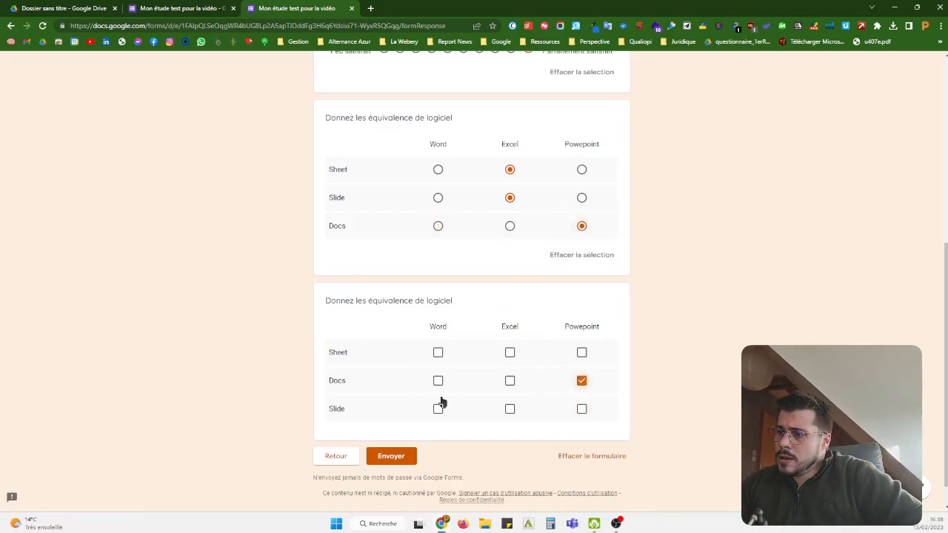
left_click(435, 382)
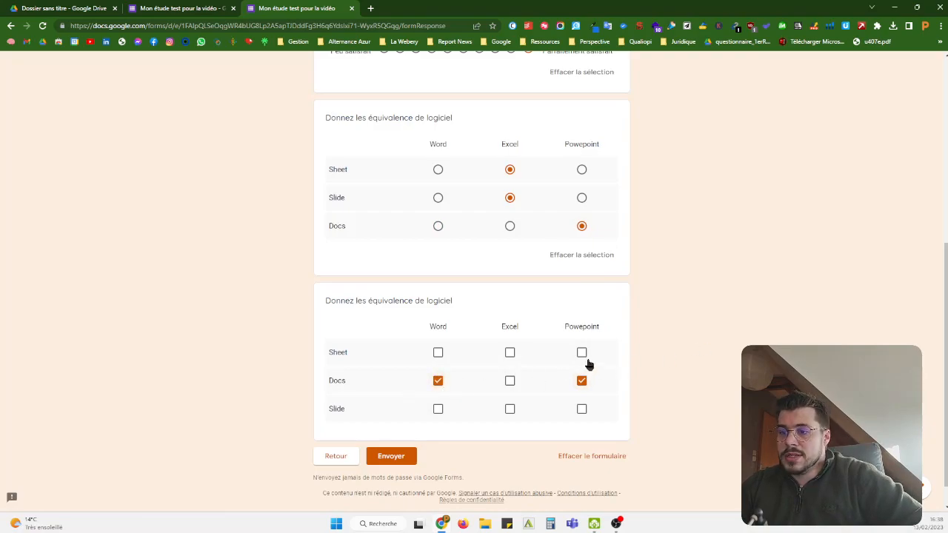
Return to the form editor and add a new question of type Heure below the checkbox grid
left_click(183, 7)
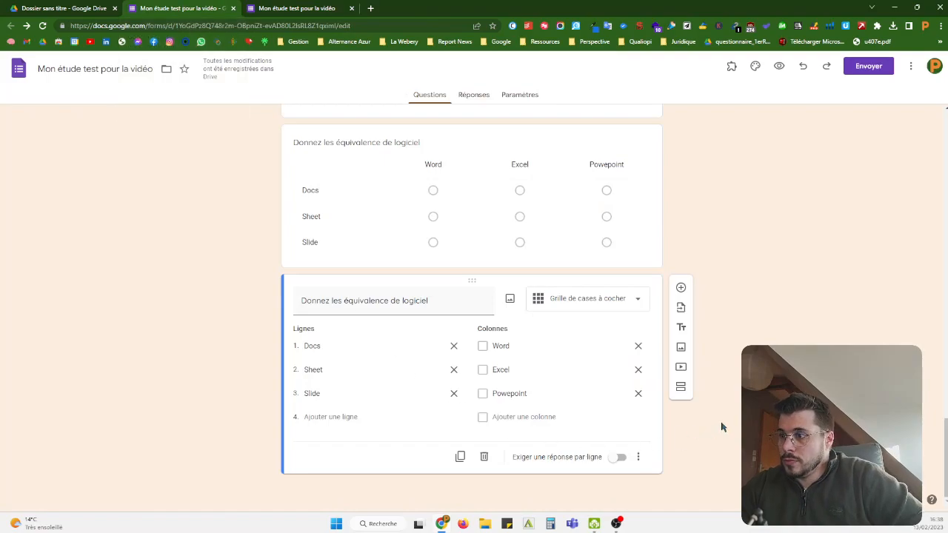
left_click(681, 289)
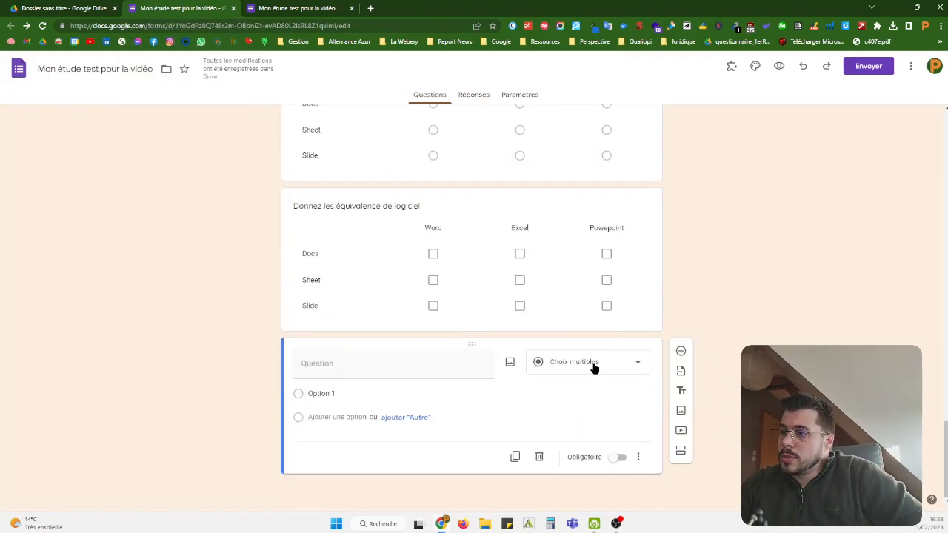
left_click(608, 368)
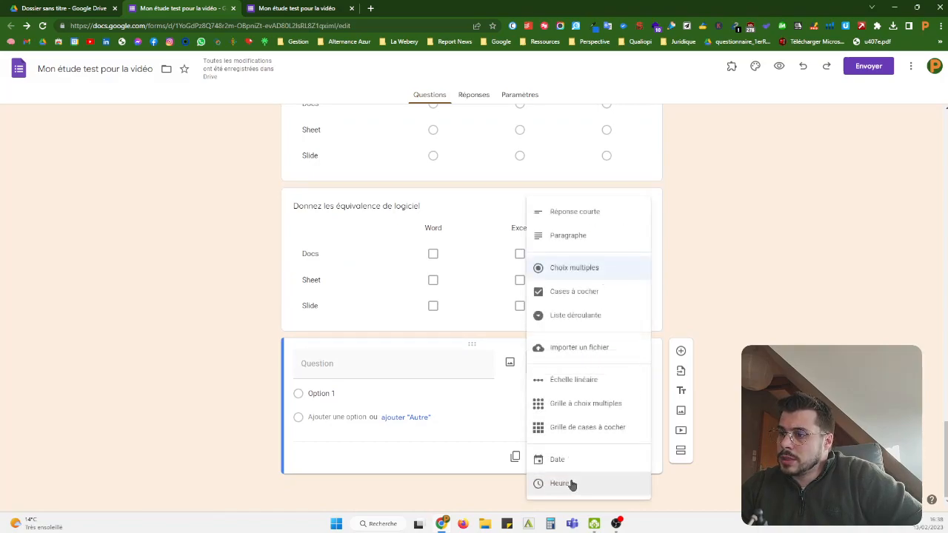
left_click(571, 484)
left_click(407, 380)
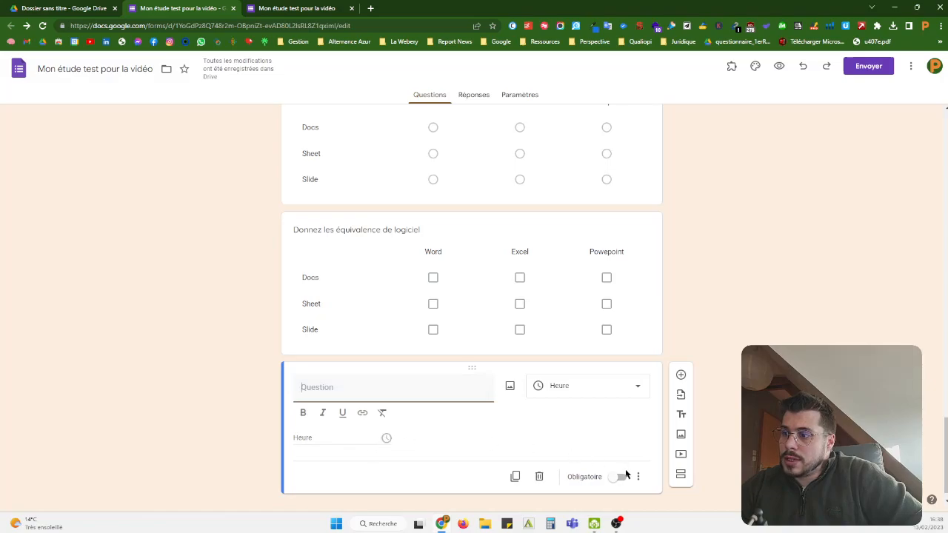
Try the Durée answer type on the new time question, switch it back to Heure, and delete the question
left_click(637, 480)
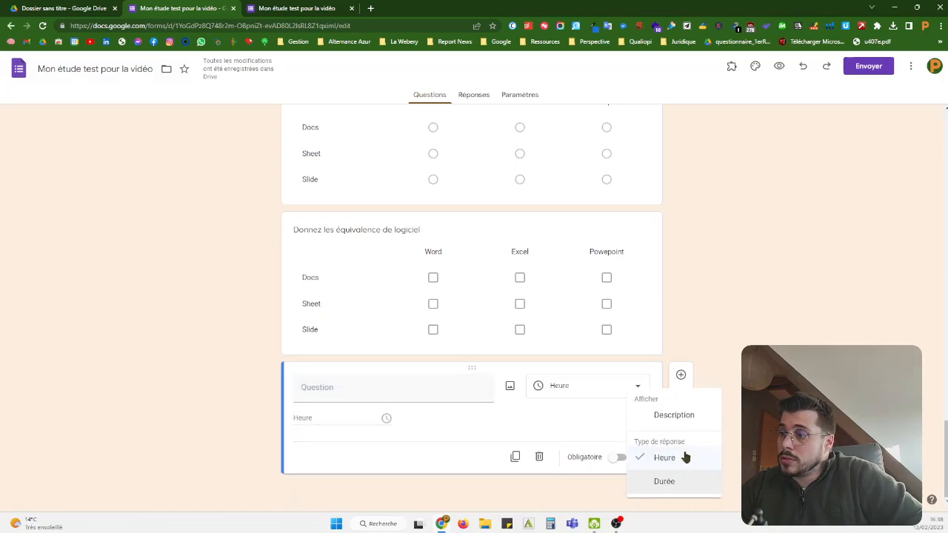
left_click(676, 483)
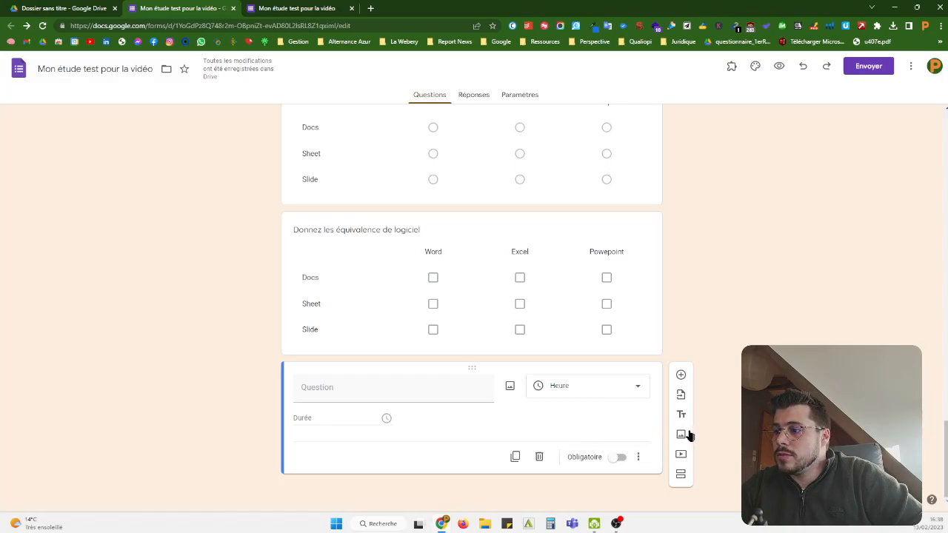
left_click(637, 457)
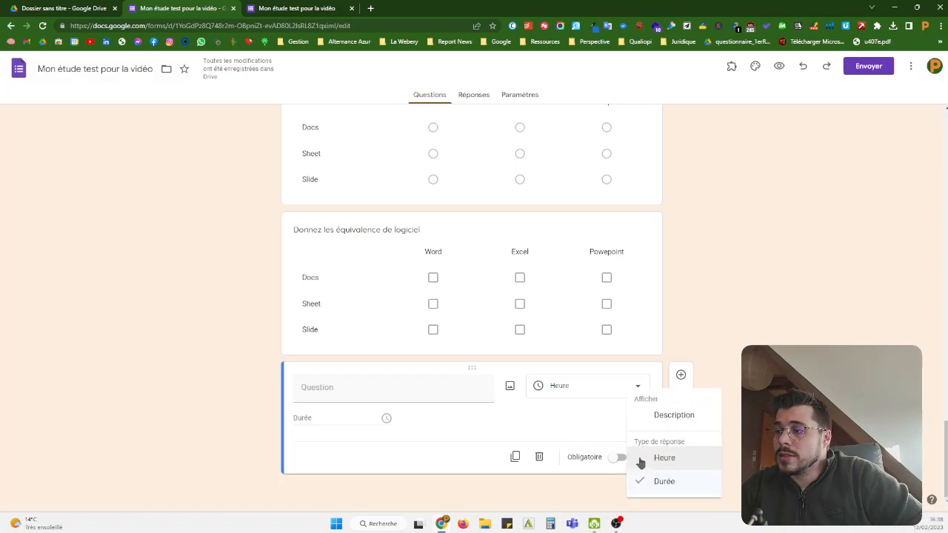
left_click(643, 459)
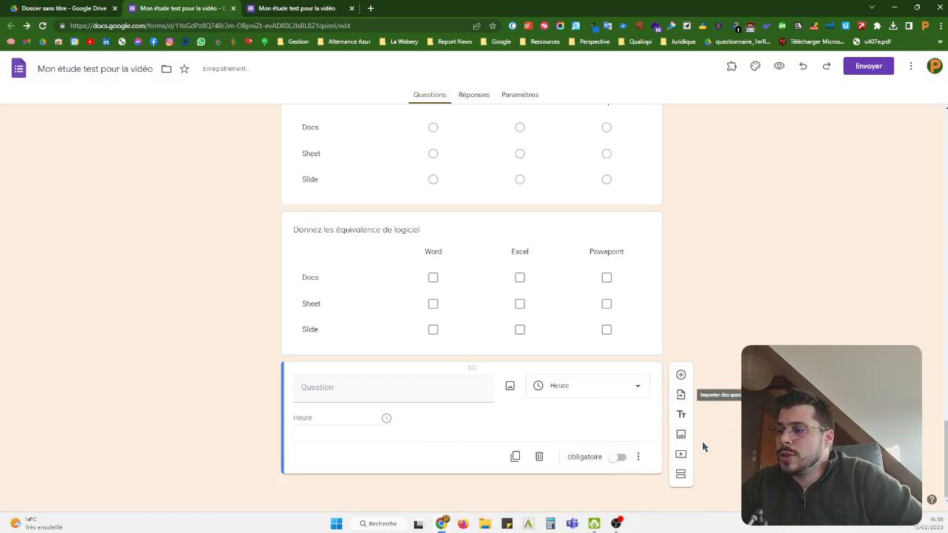
left_click(539, 457)
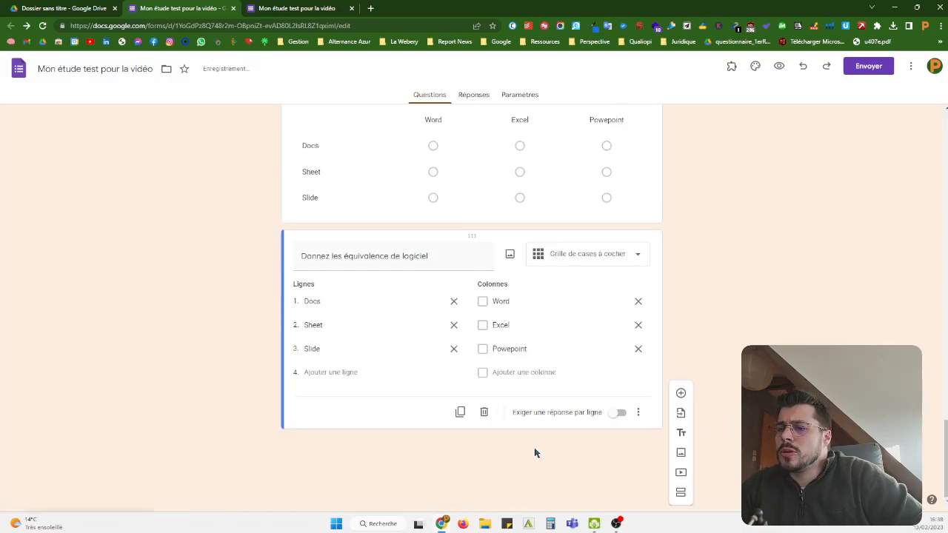
Review the form's sections and questions, from the title and contact details through to the final checkbox grid
scroll(729, 370, "up", 4)
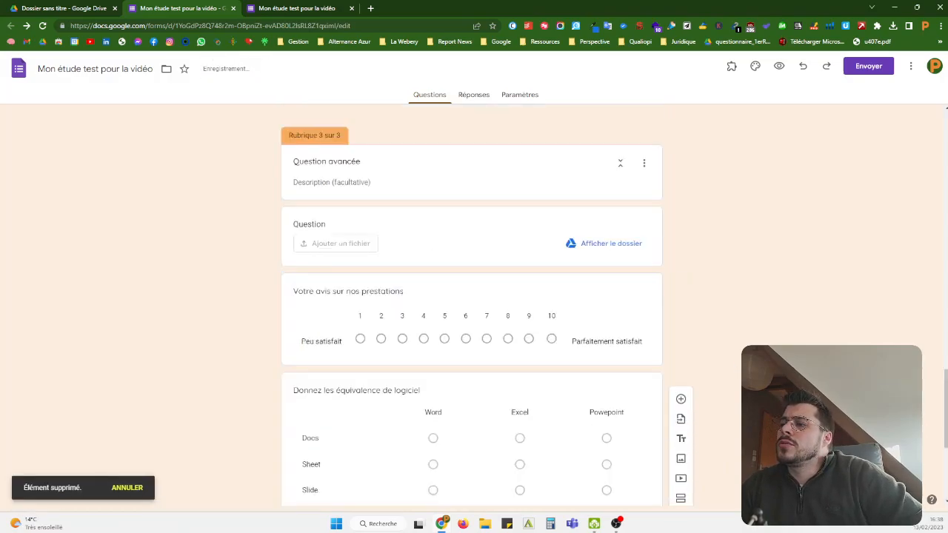
scroll(733, 376, "up", 4)
scroll(733, 376, "down", 5)
scroll(733, 376, "down", 3)
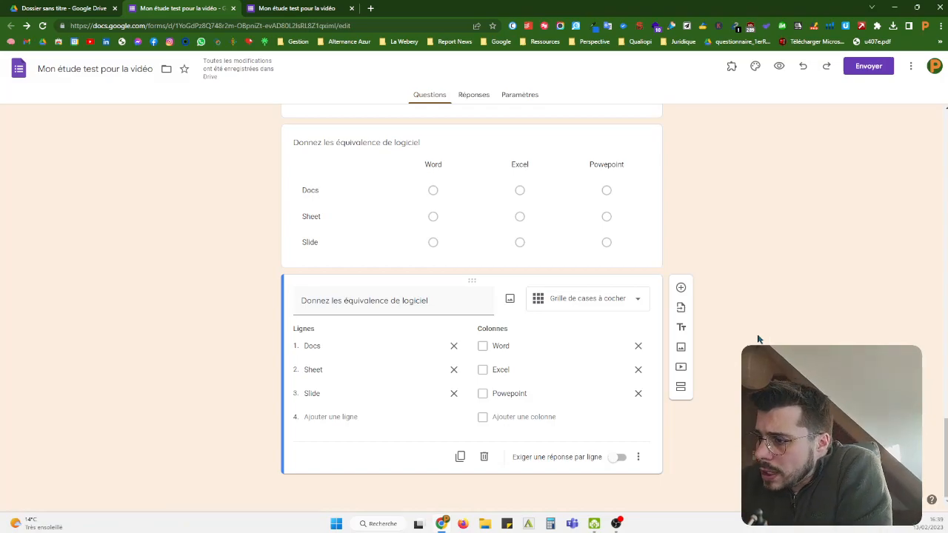
scroll(552, 328, "up", 10)
scroll(549, 329, "up", 15)
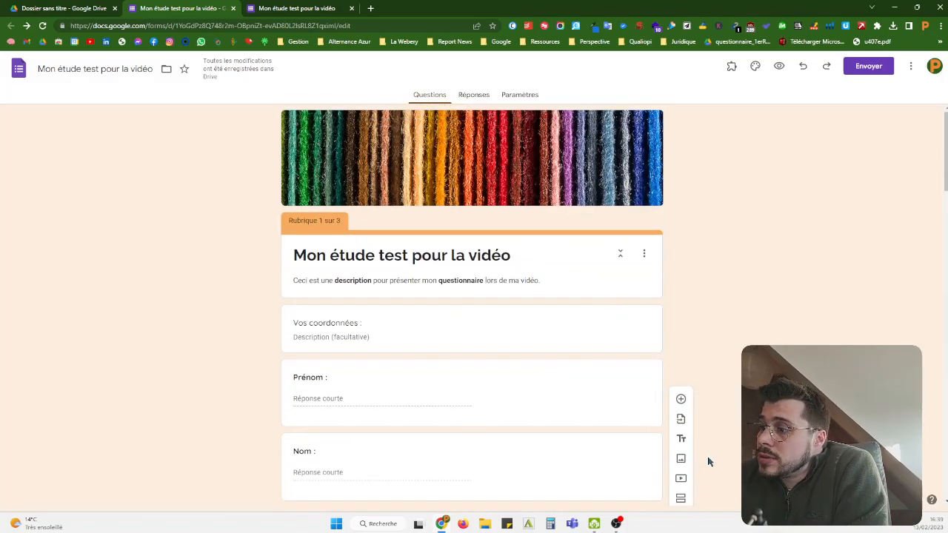
scroll(708, 466, "down", 20)
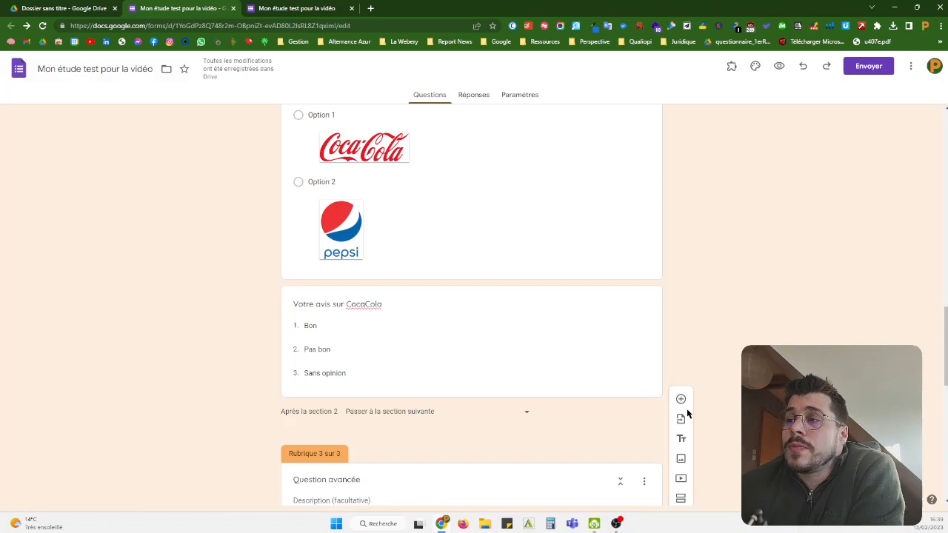
scroll(716, 353, "down", 10)
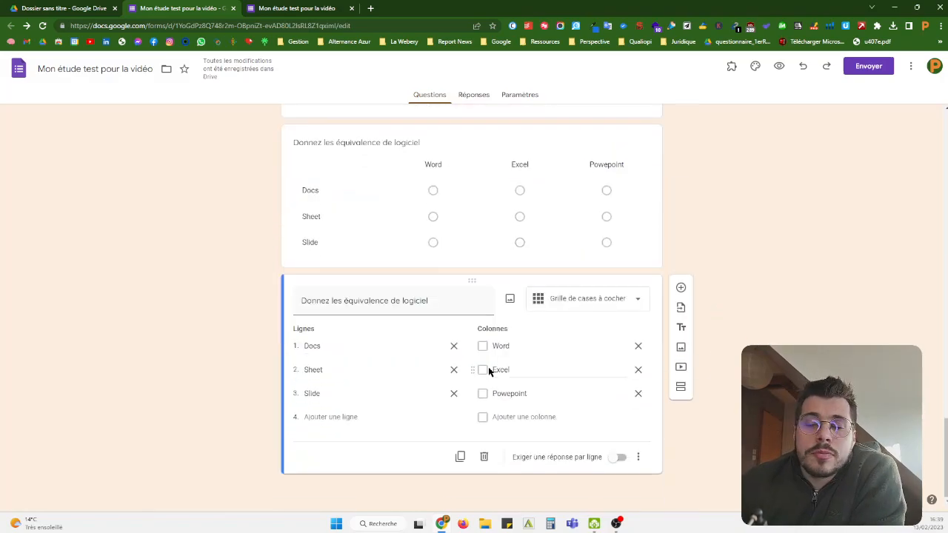
scroll(180, 354, "up", 10)
scroll(216, 350, "up", 10)
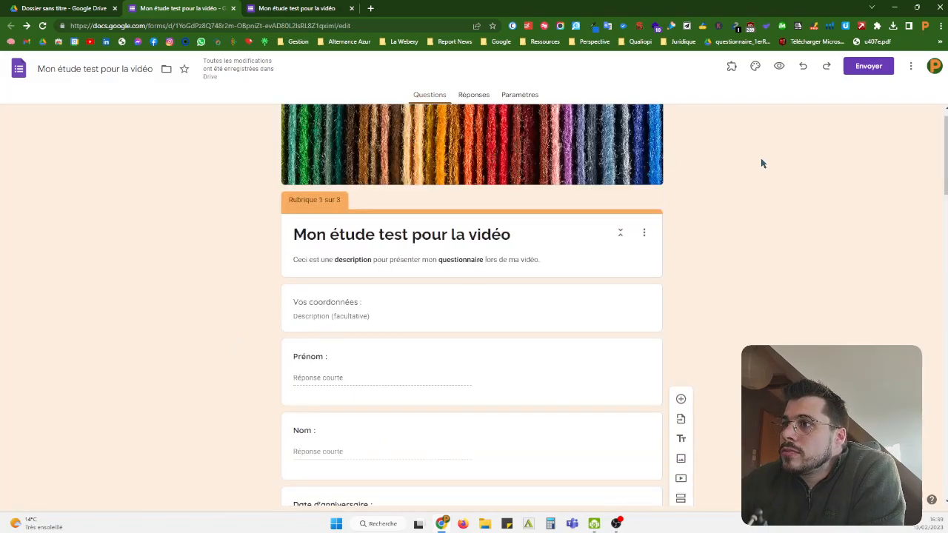
scroll(760, 163, "up", 1)
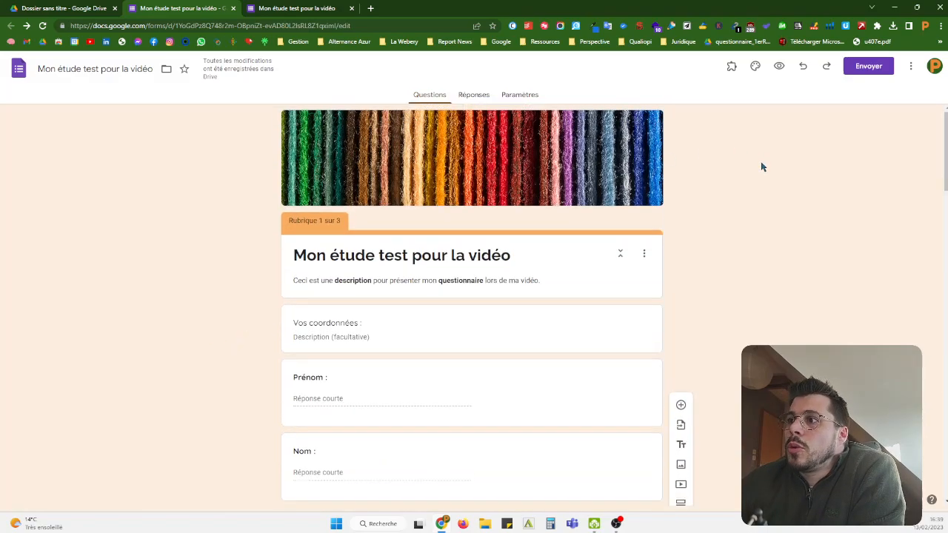
Look at the form's settings and its collected responses
left_click(530, 96)
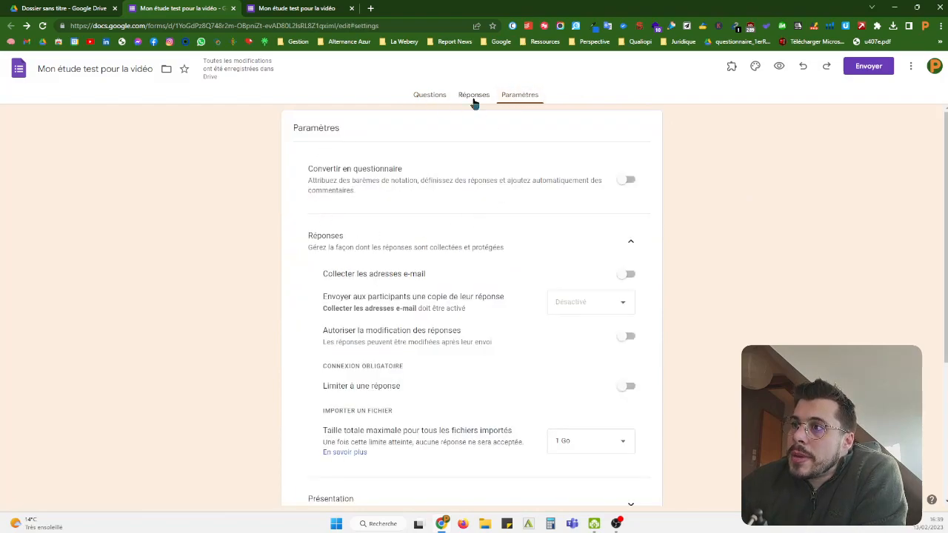
left_click(429, 96)
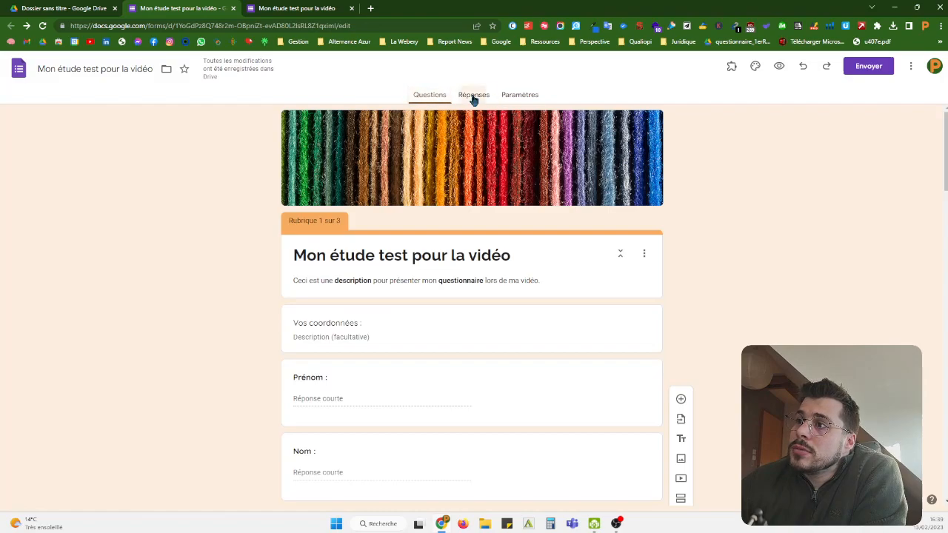
left_click(472, 97)
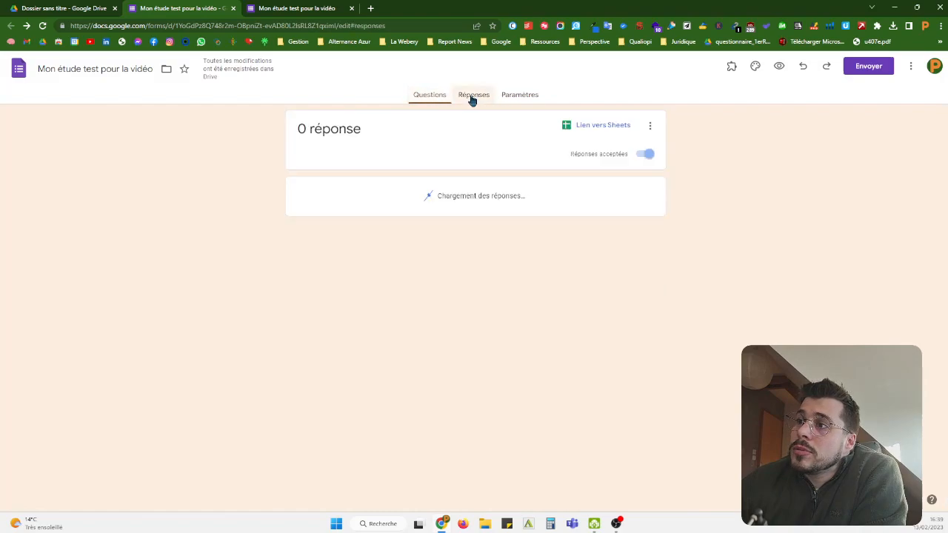
Turn on Convertir en questionnaire in the form's settings and review its grading options
left_click(519, 97)
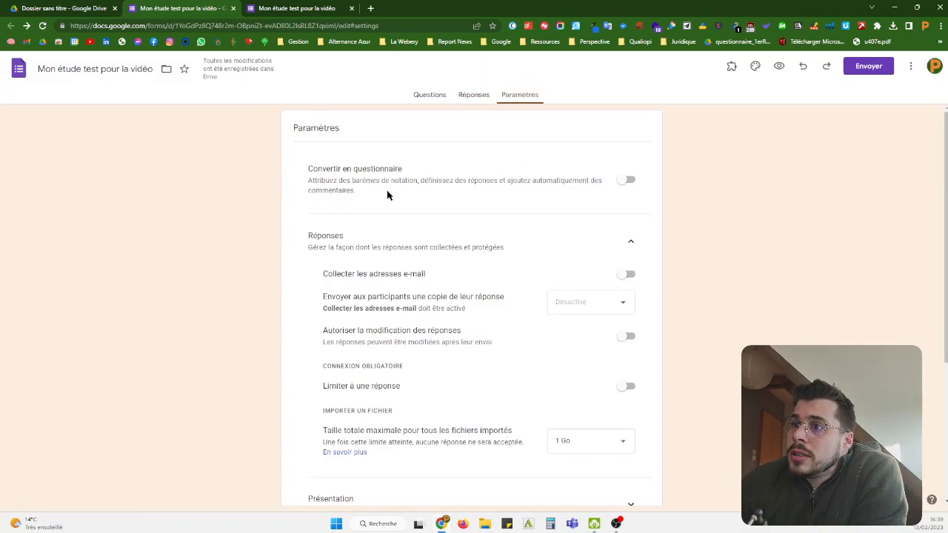
left_click(625, 181)
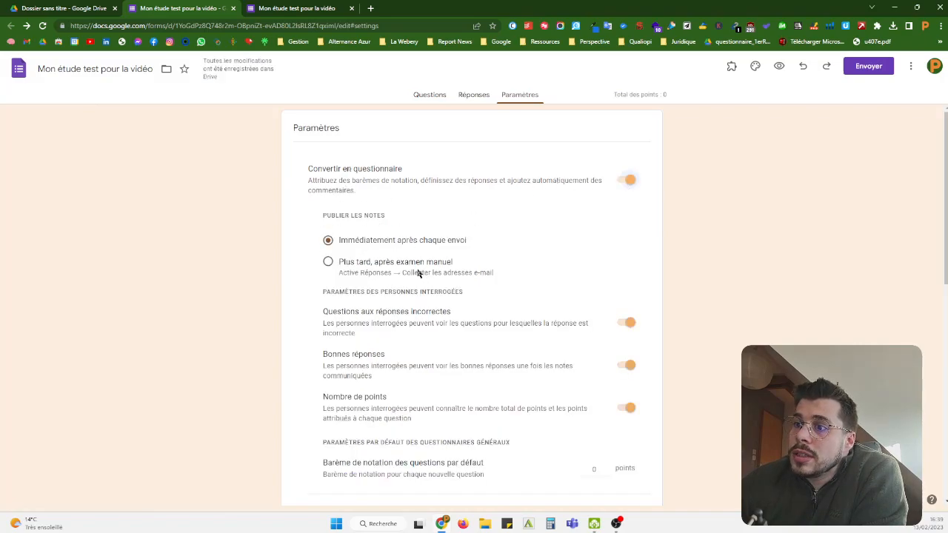
scroll(518, 304, "down", 2)
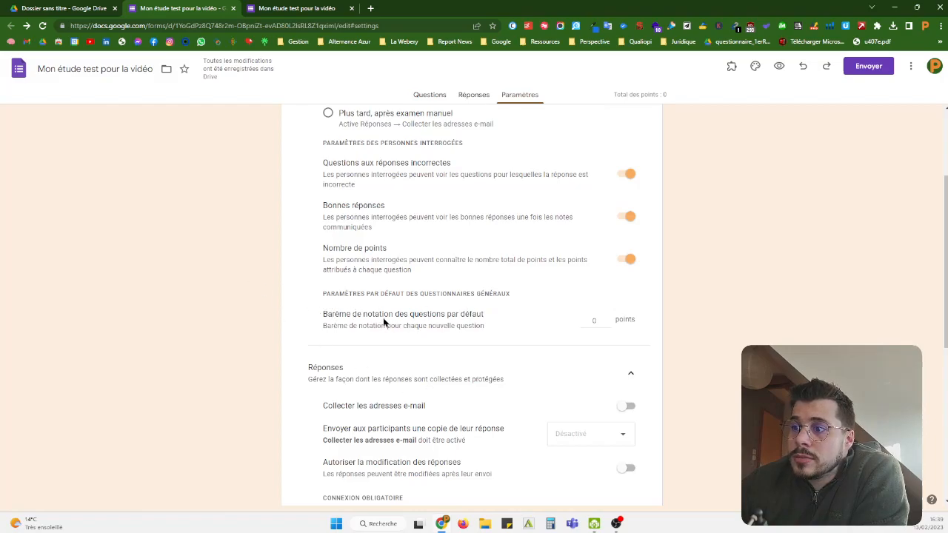
Set the default question score to 1 point and turn off Convertir en questionnaire
double_click(596, 323)
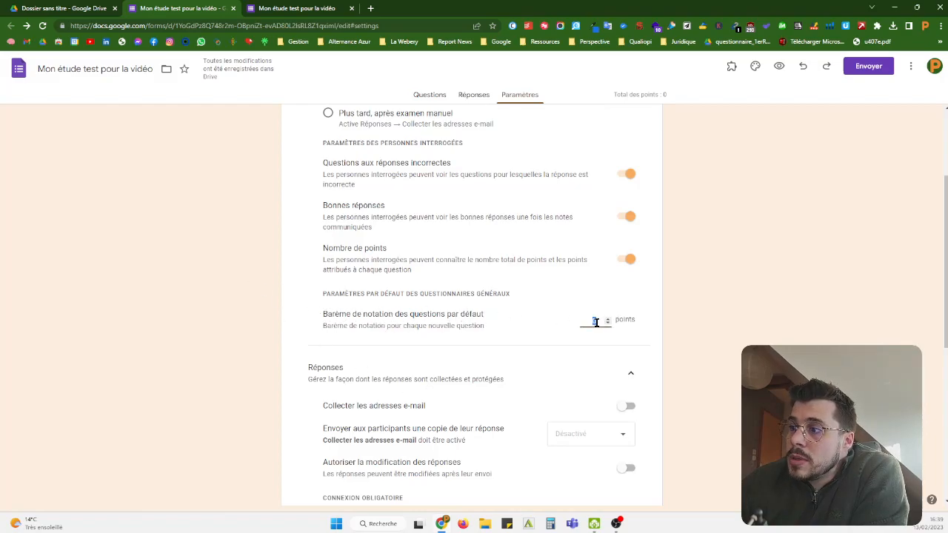
left_click(680, 300)
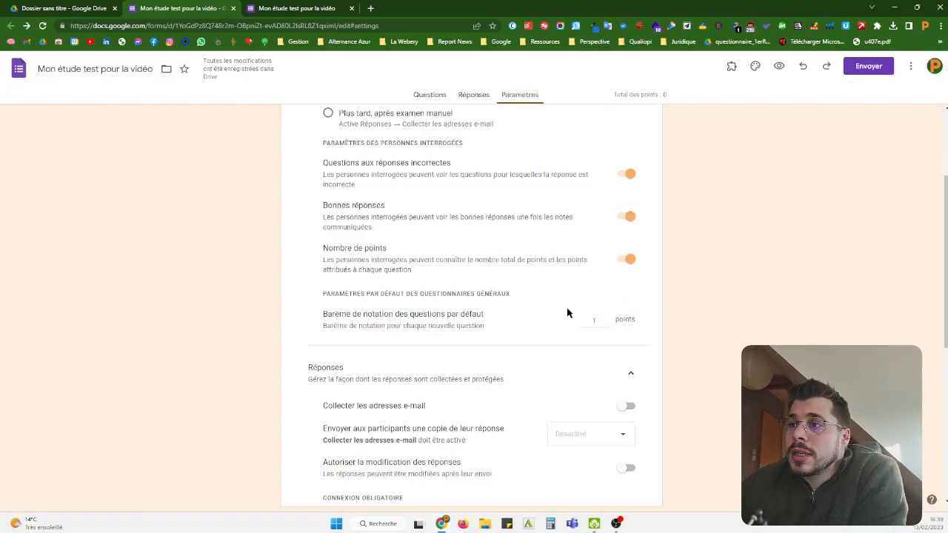
scroll(516, 304, "up", 3)
scroll(632, 253, "down", 3)
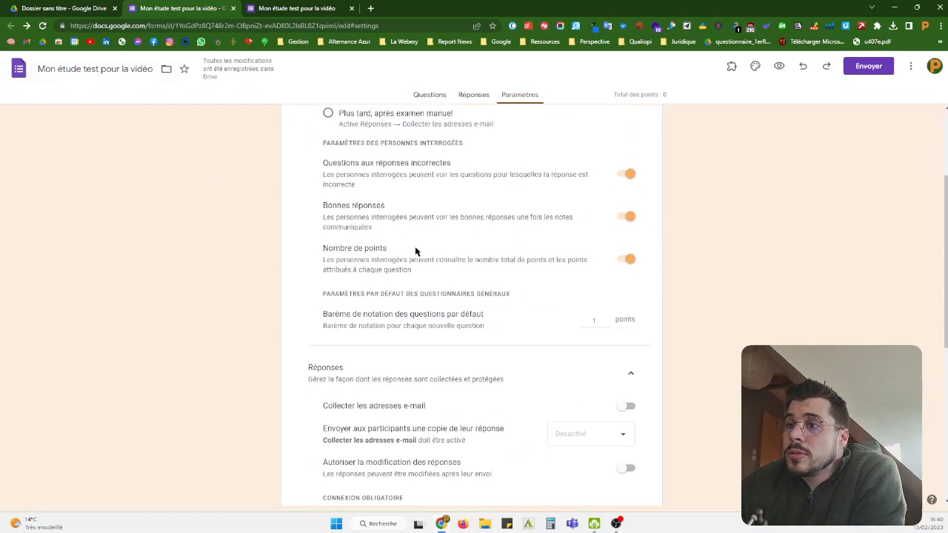
scroll(484, 229, "up", 2)
left_click(627, 178)
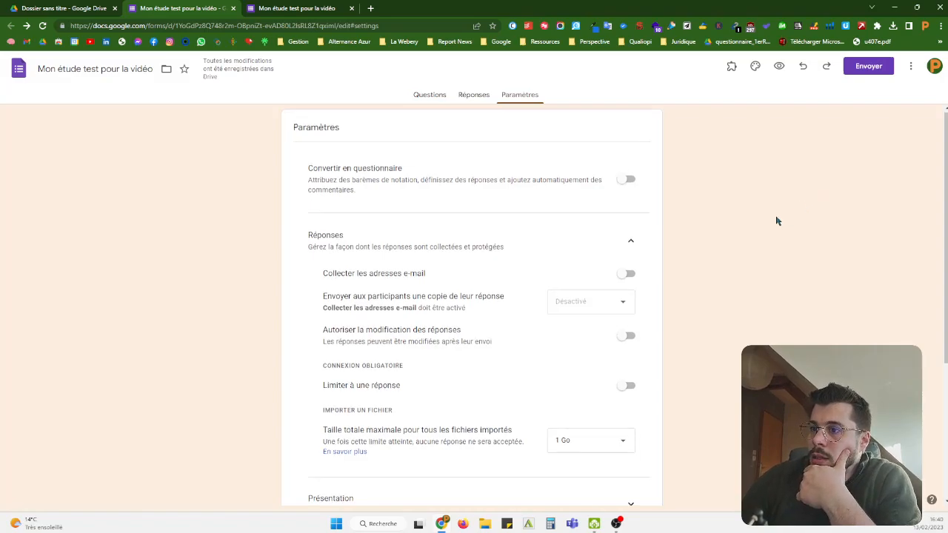
Try the Limiter à une réponse option in the response settings and turn it back off
scroll(740, 220, "down", 1)
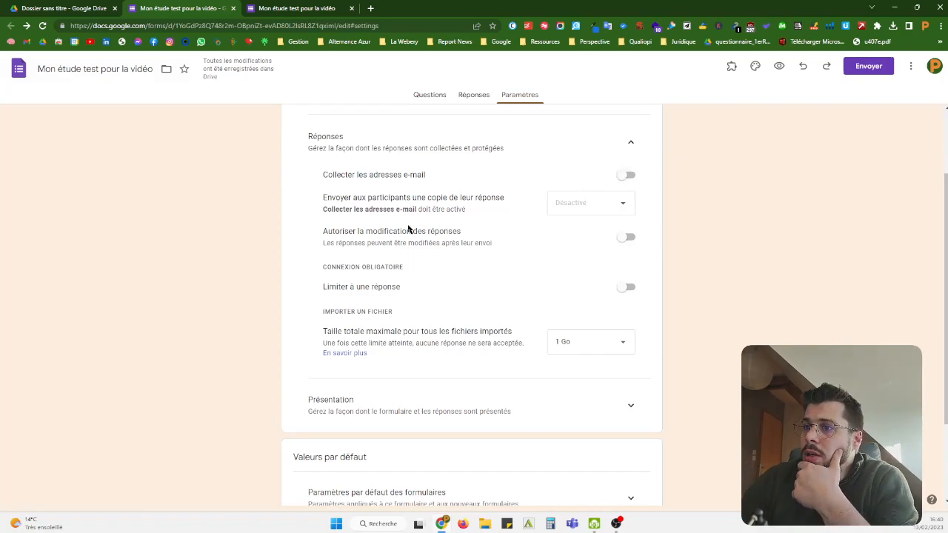
scroll(339, 211, "down", 1)
left_click(616, 241)
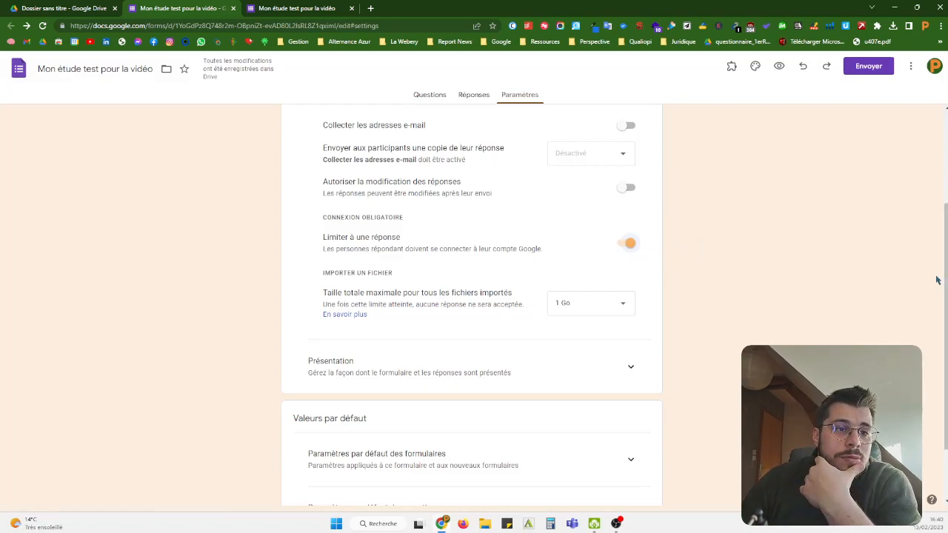
left_click(628, 244)
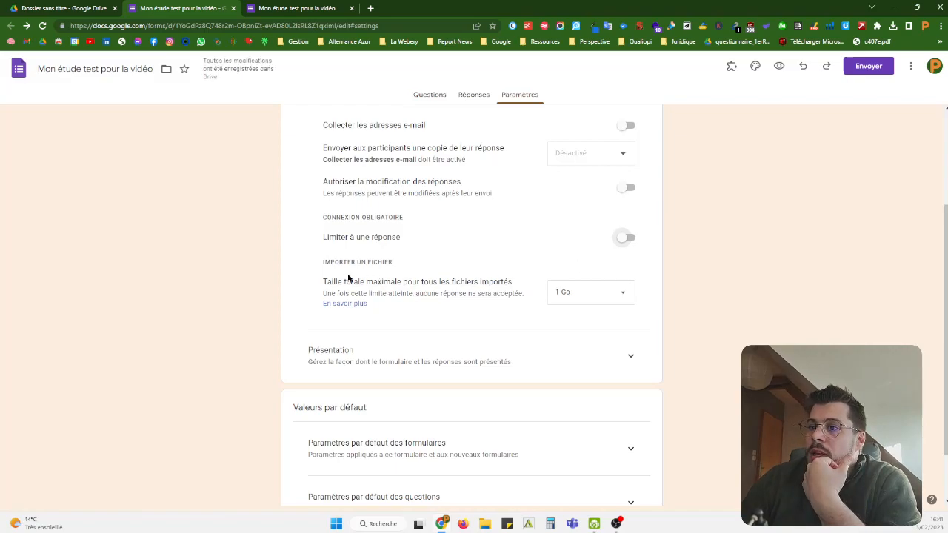
Check the maximum total size choices for imported files and the default settings sections for forms and questions
left_click(613, 293)
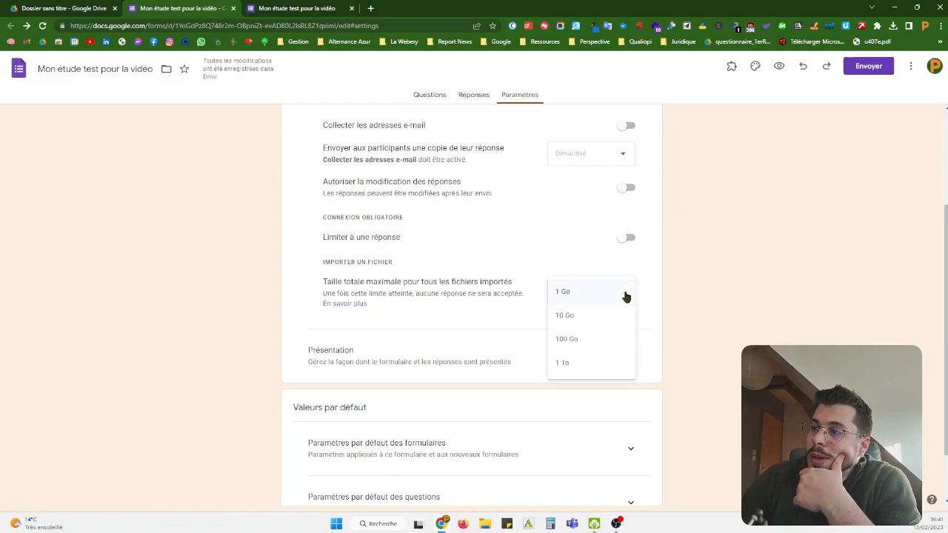
left_click(695, 303)
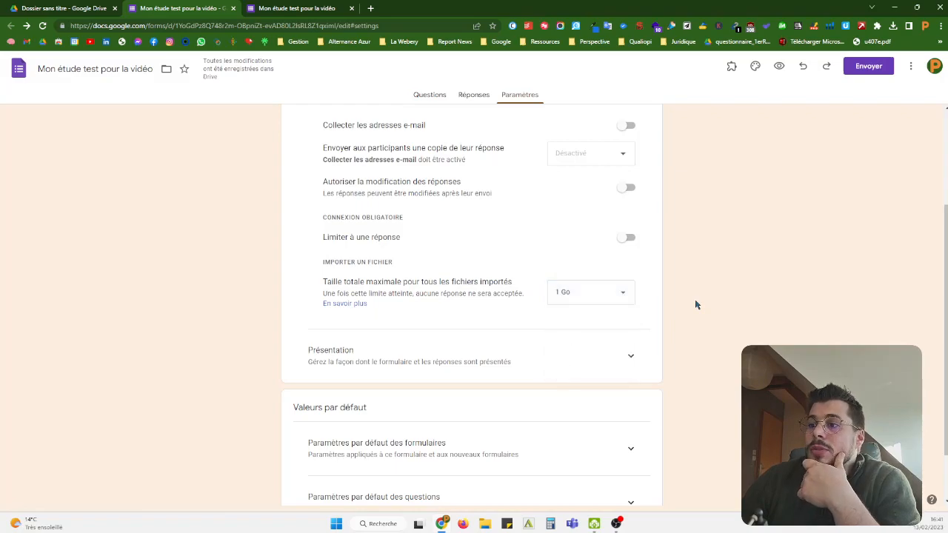
scroll(700, 300, "down", 1)
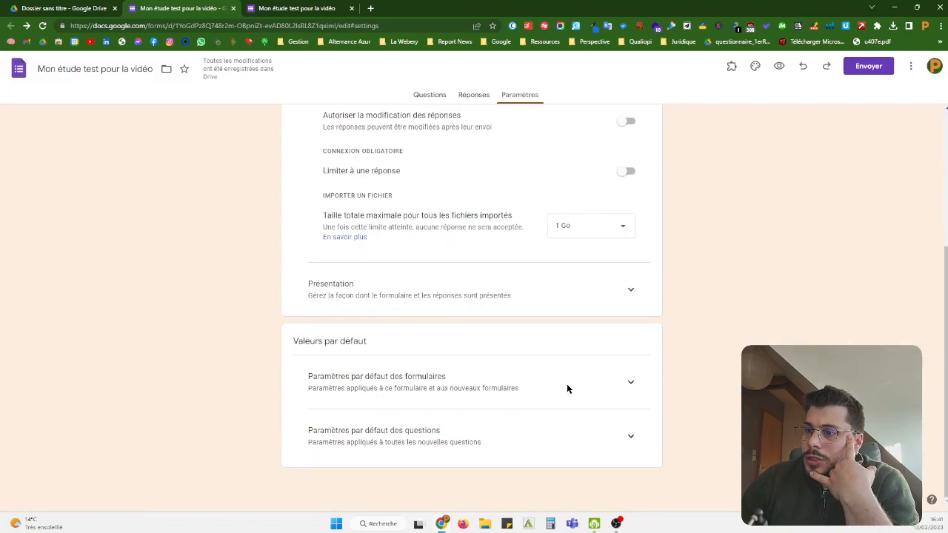
left_click(629, 382)
left_click(630, 385)
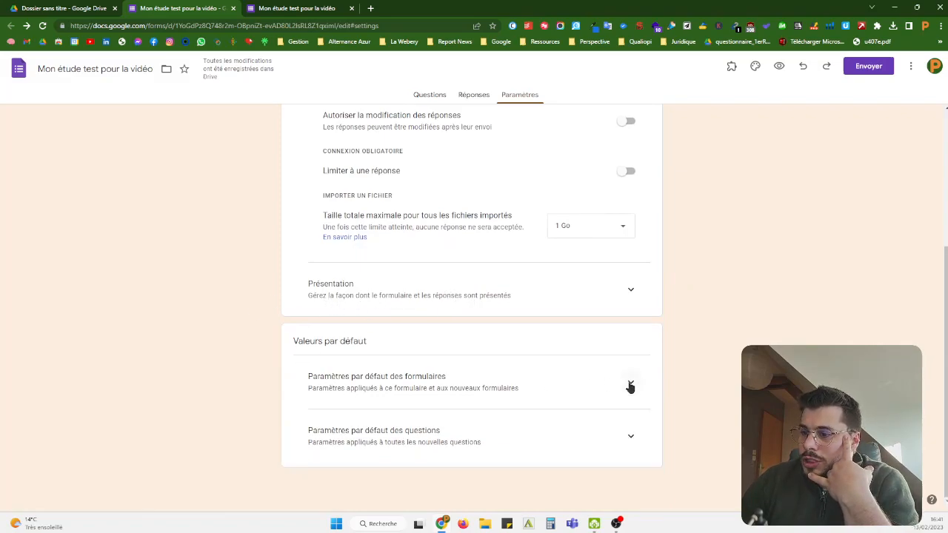
left_click(630, 435)
left_click(630, 435)
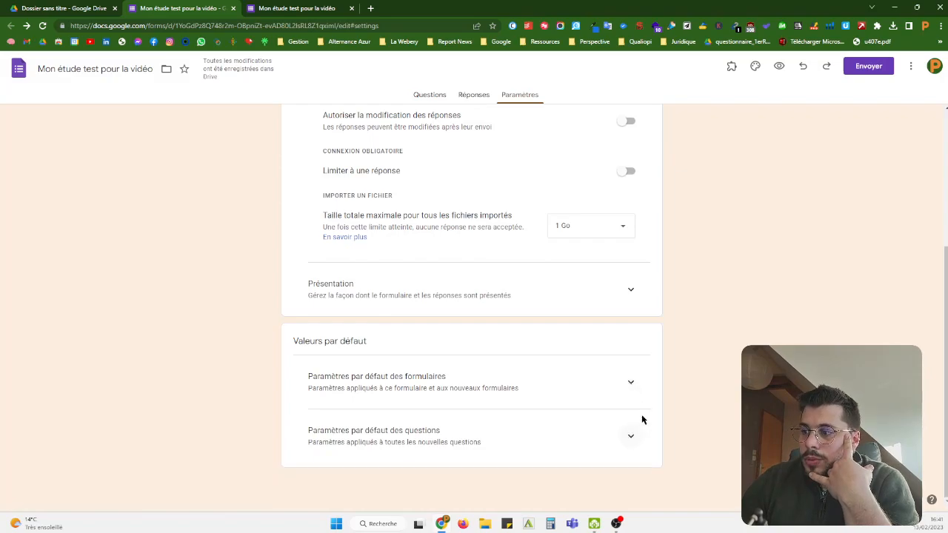
scroll(690, 377, "up", 1)
scroll(690, 376, "up", 4)
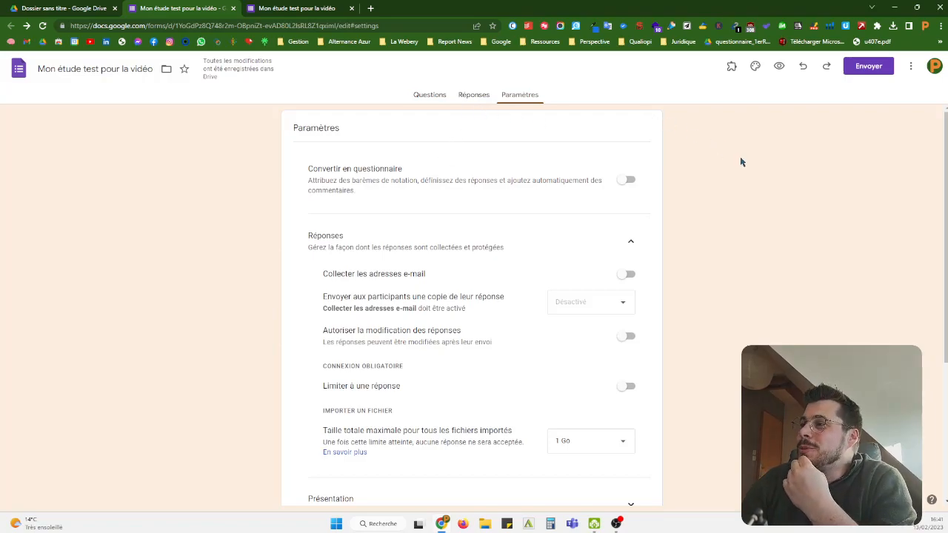
Return to the form's questions and look at the options for sending the form by e-mail
left_click(419, 97)
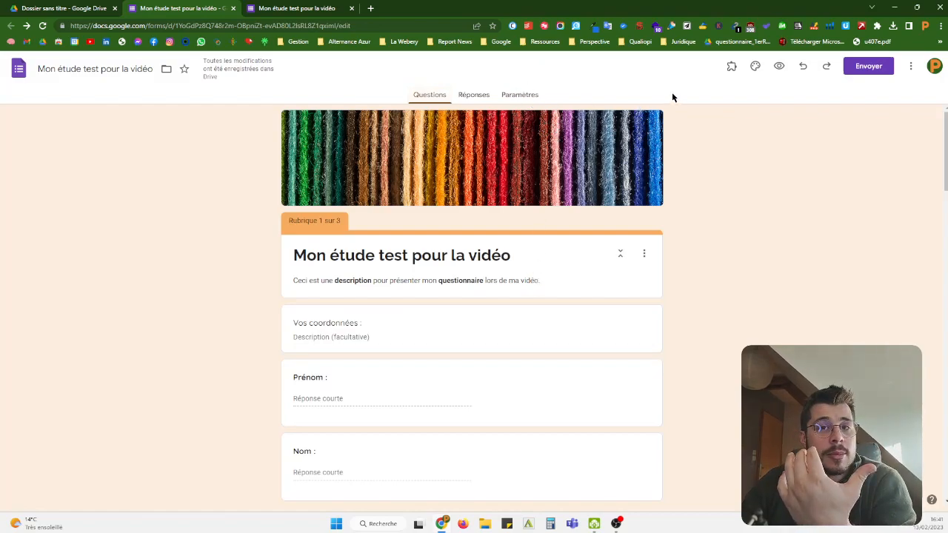
left_click(856, 68)
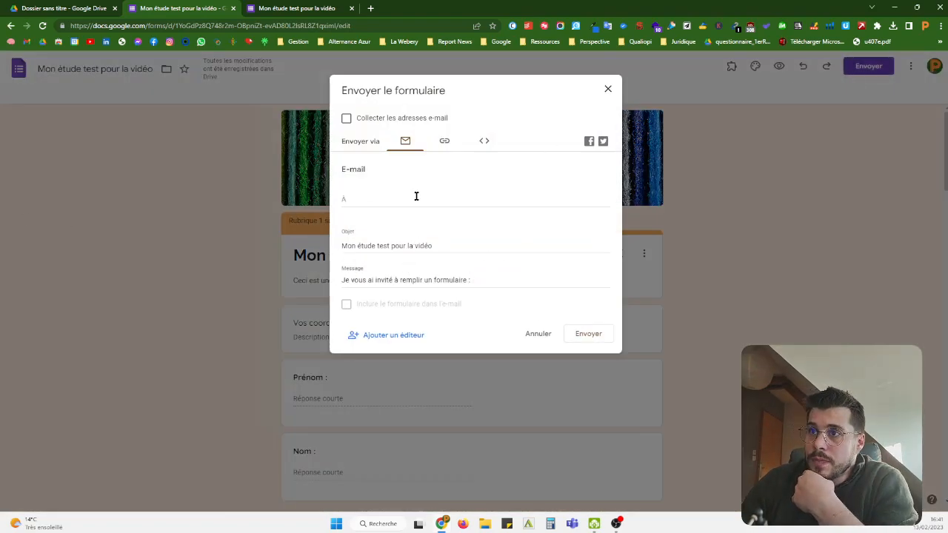
left_click(607, 91)
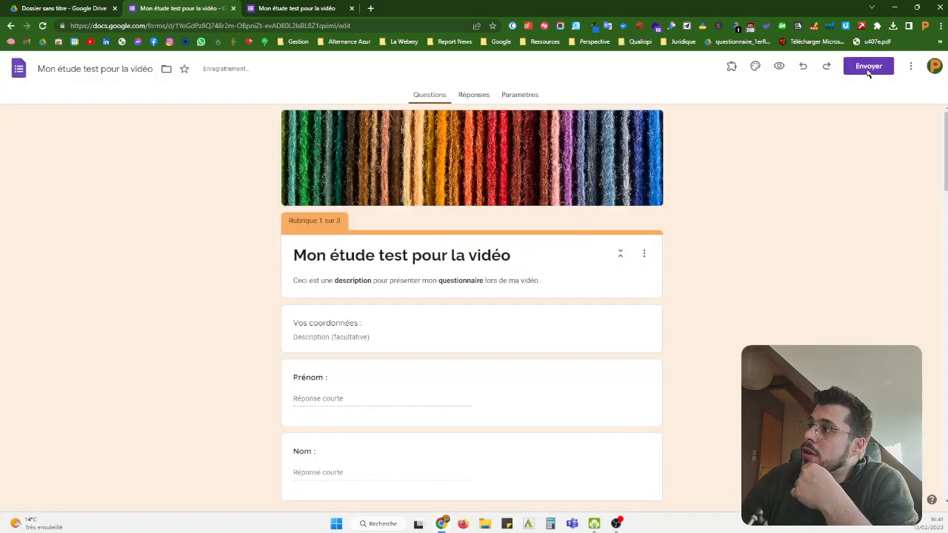
left_click(872, 66)
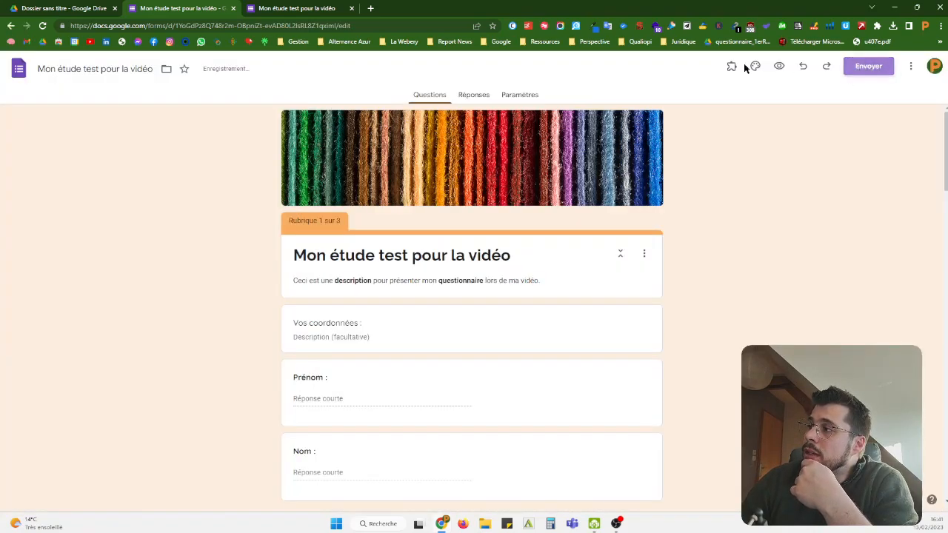
left_click(407, 196)
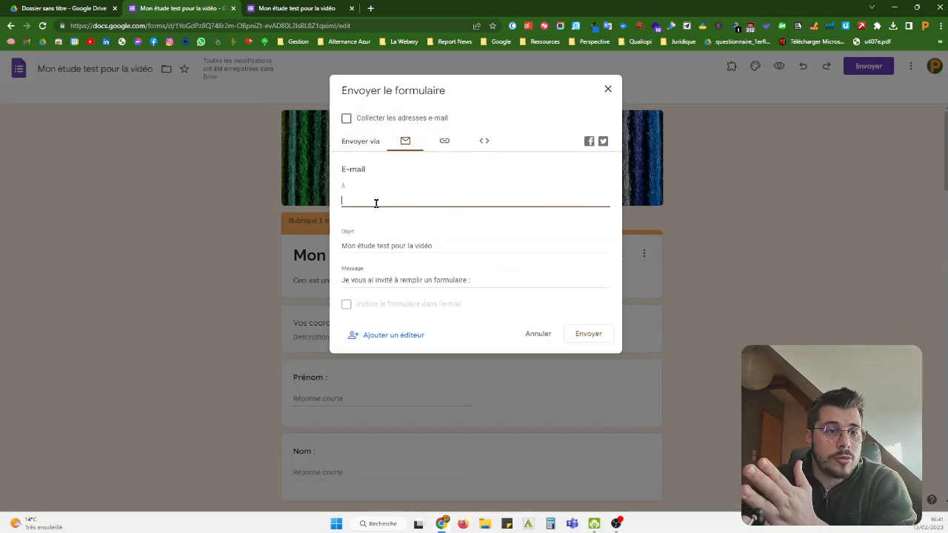
Look at the shareable link with Raccourcir l'URL enabled and the HTML embed option, and close the sending options
left_click(449, 141)
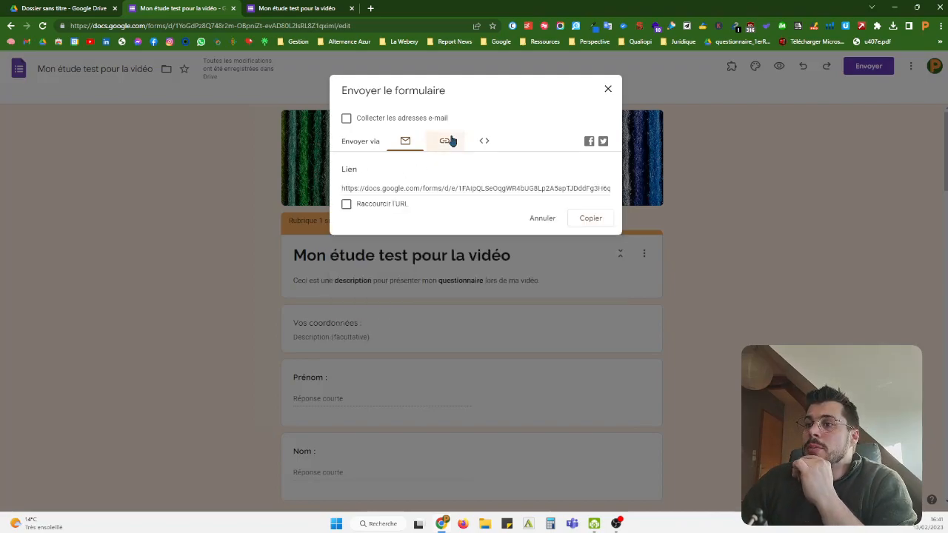
left_click(347, 204)
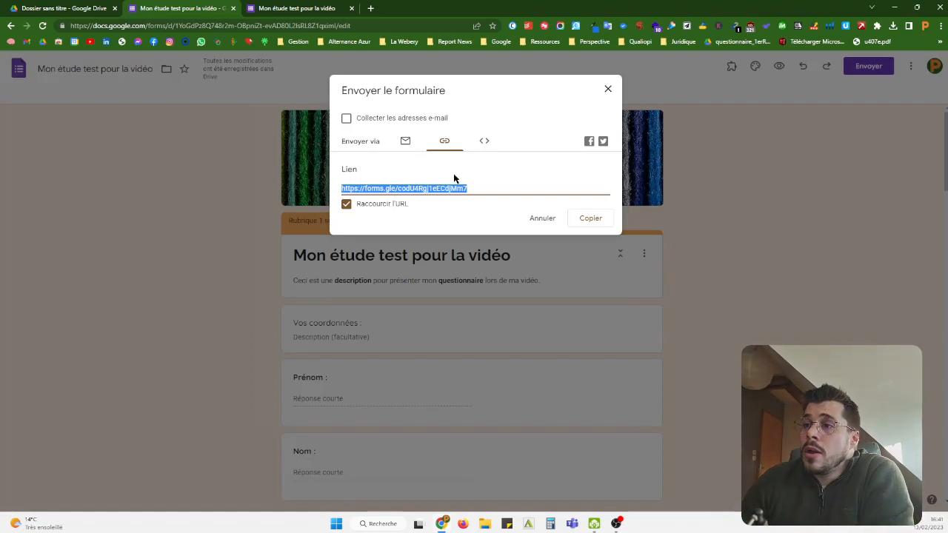
left_click(483, 148)
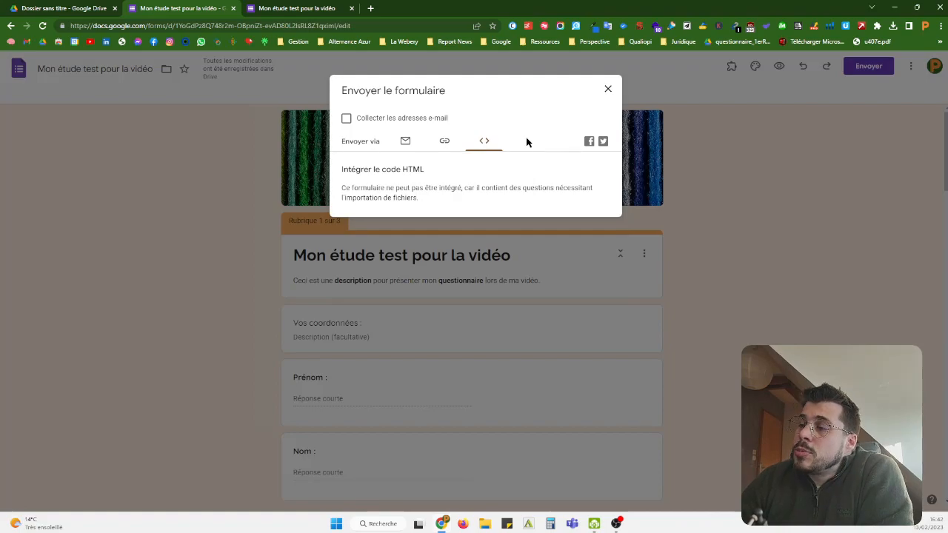
left_click(608, 90)
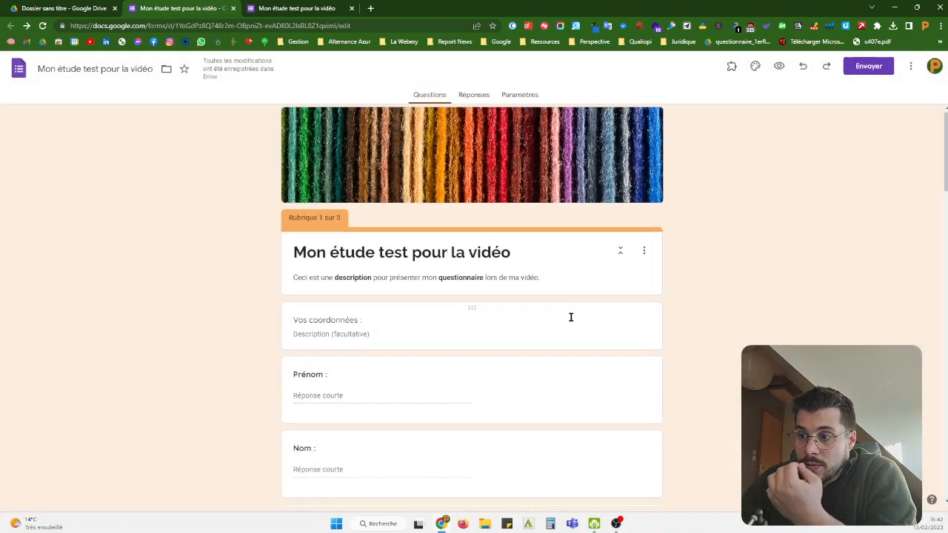
Delete the untitled file-upload question from the Question avancée section
scroll(580, 313, "down", 6)
scroll(495, 357, "down", 8)
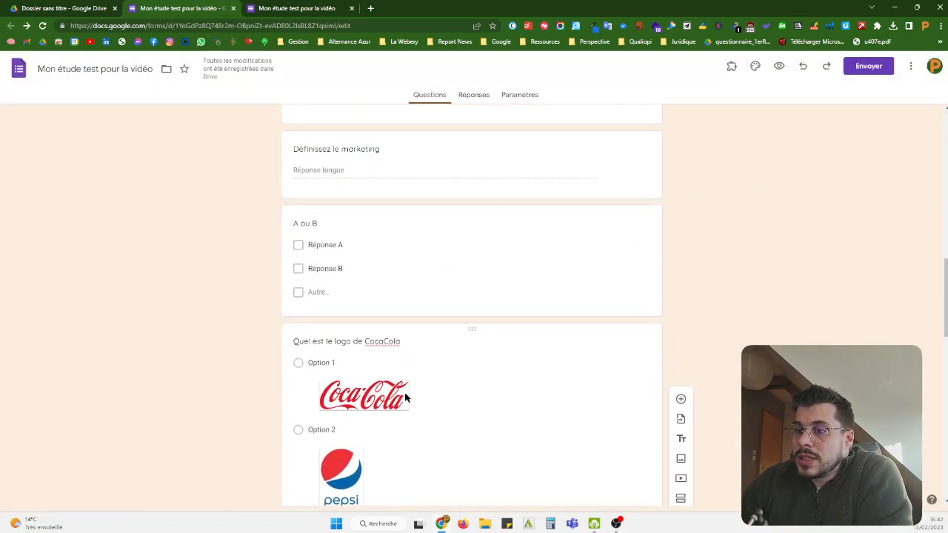
scroll(408, 393, "down", 5)
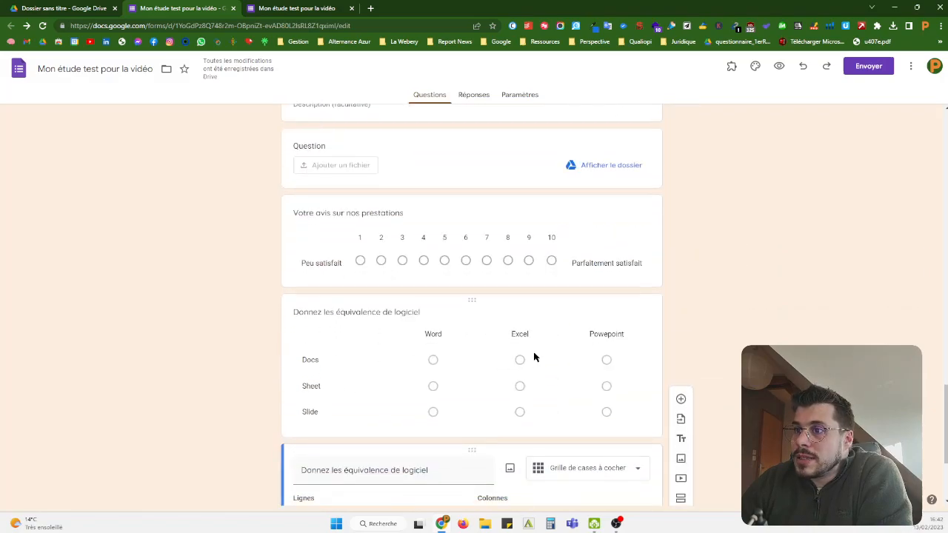
scroll(533, 358, "up", 2)
left_click(485, 257)
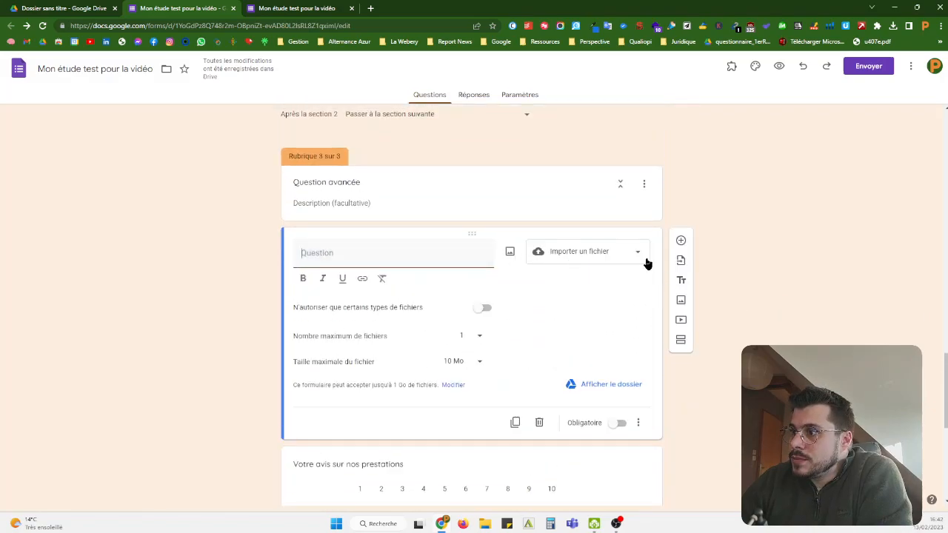
left_click(538, 422)
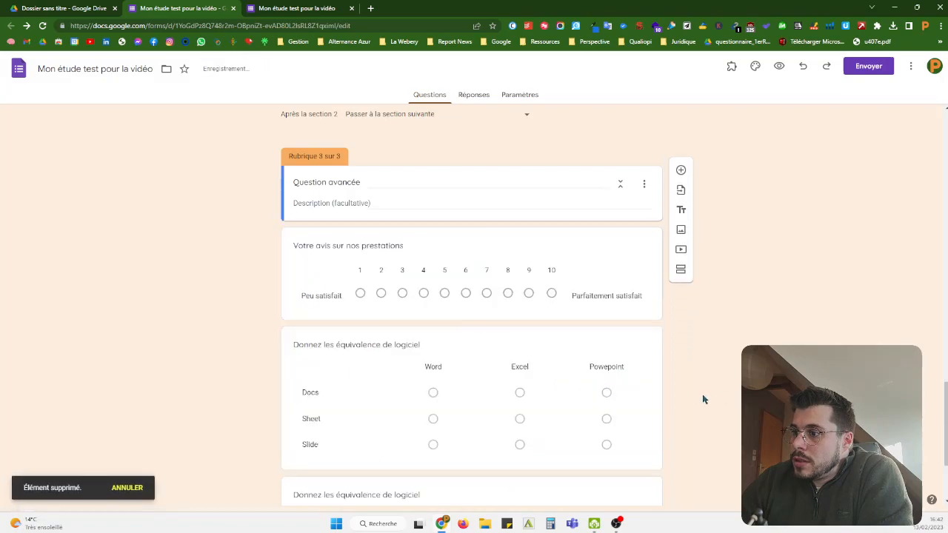
Reopen the form's sending options and examine the HTML embed code with its width and height settings
scroll(696, 389, "up", 3)
scroll(542, 223, "up", 10)
left_click(865, 69)
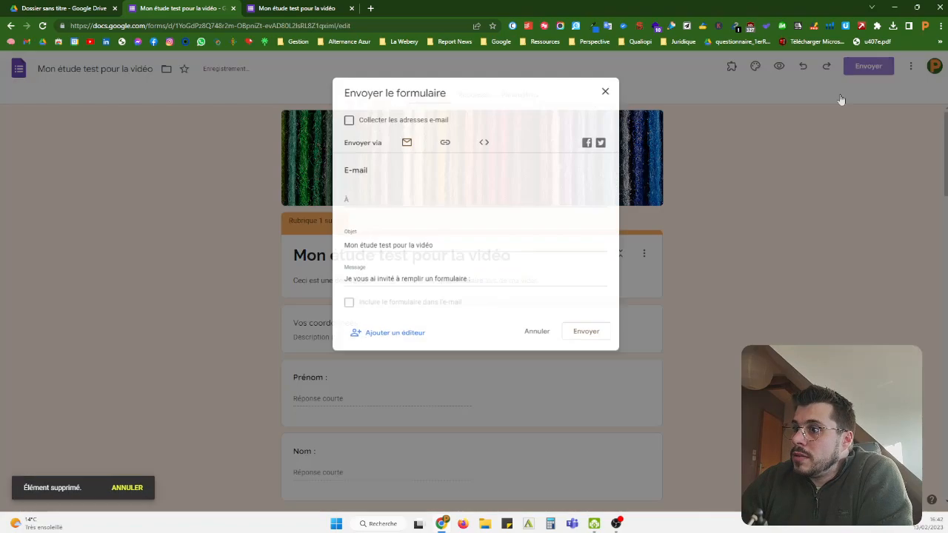
left_click(483, 142)
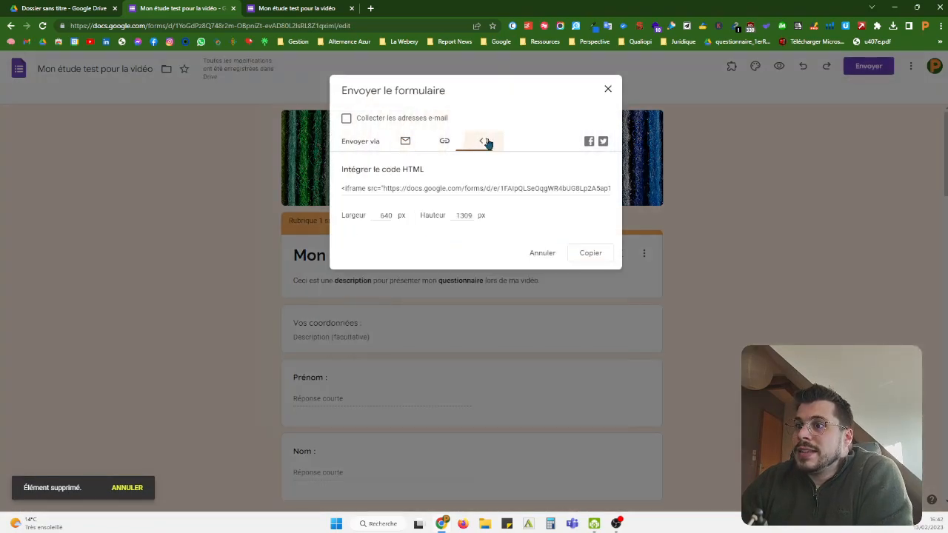
left_click(400, 190)
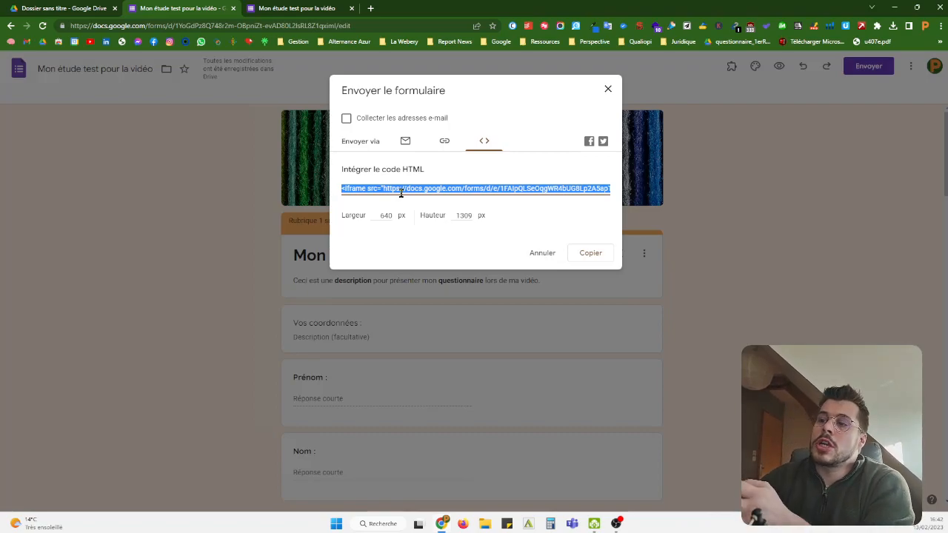
left_click(379, 215)
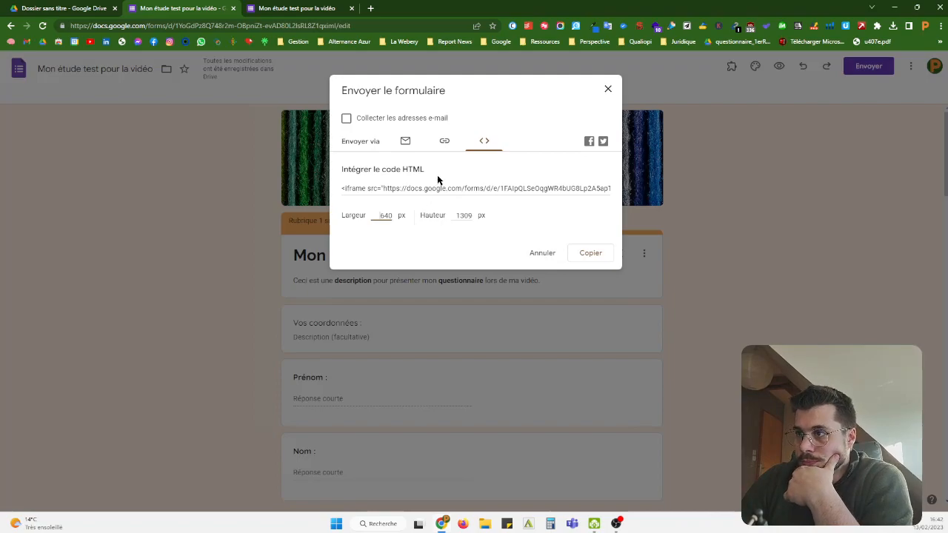
Review the e-mail recipient and message fields and try to enable Inclure le formulaire dans l'e-mail
left_click(406, 143)
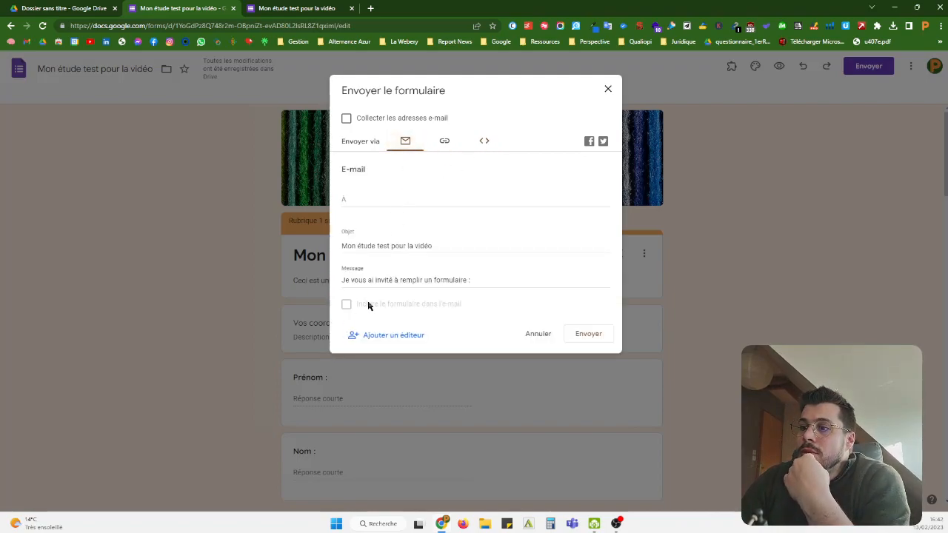
left_click(364, 200)
left_click(350, 304)
left_click(394, 281)
left_click(468, 281)
left_click(354, 308)
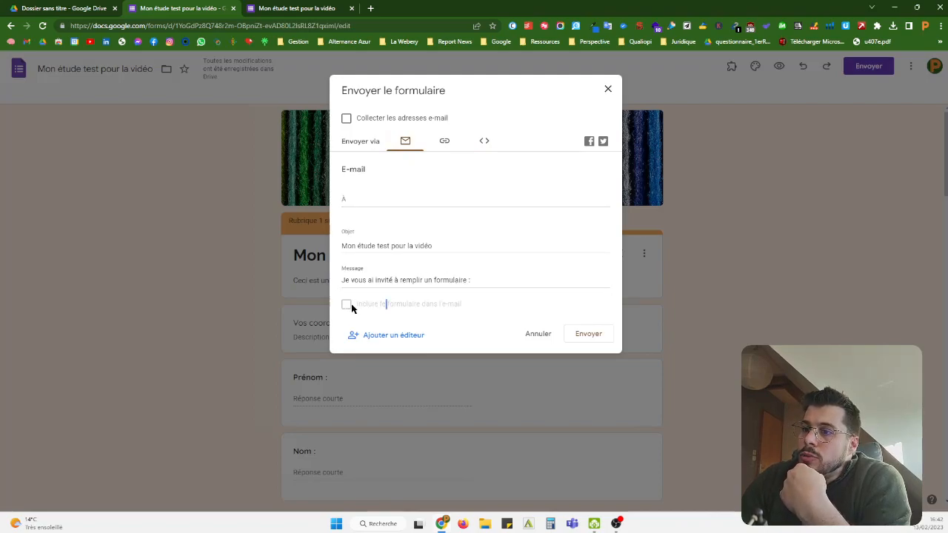
left_click(358, 200)
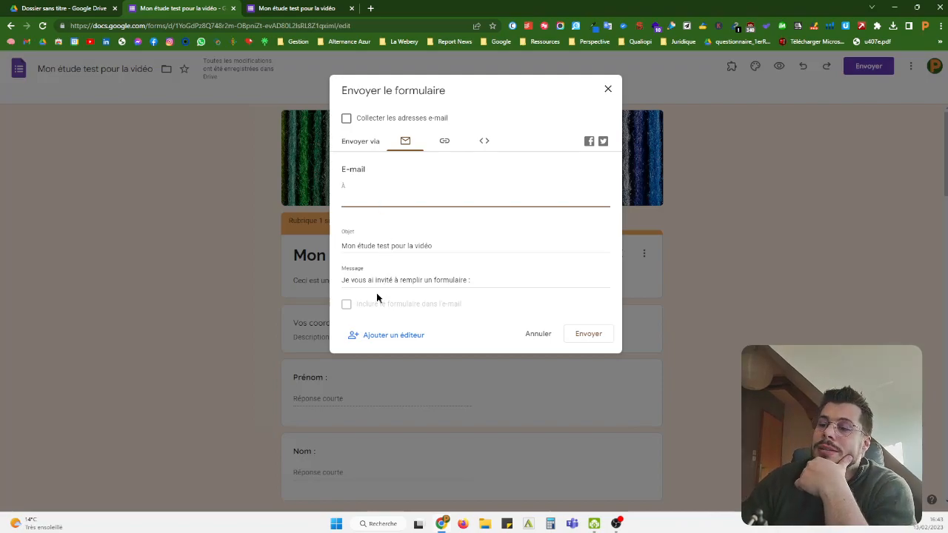
left_click(351, 306)
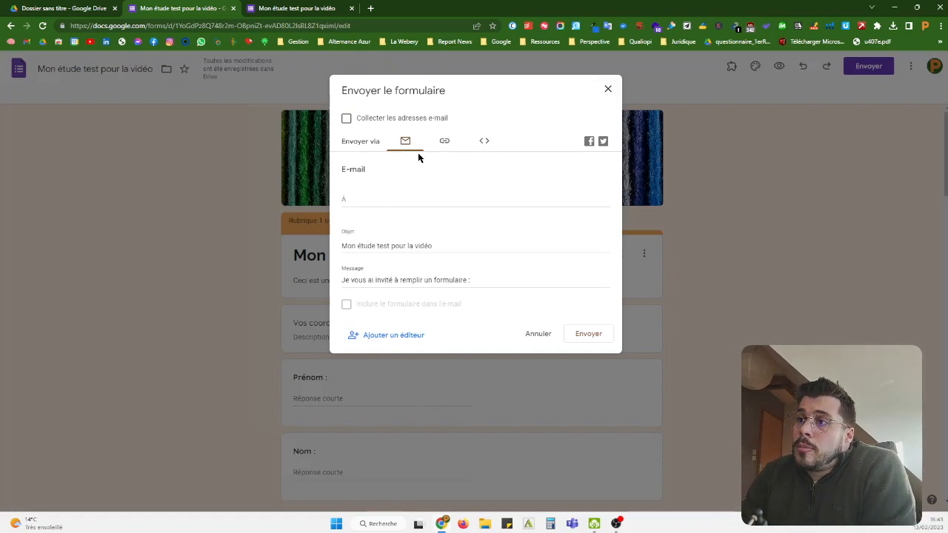
Generate the form's shareable link with Raccourcir l'URL enabled
left_click(444, 140)
left_click(387, 206)
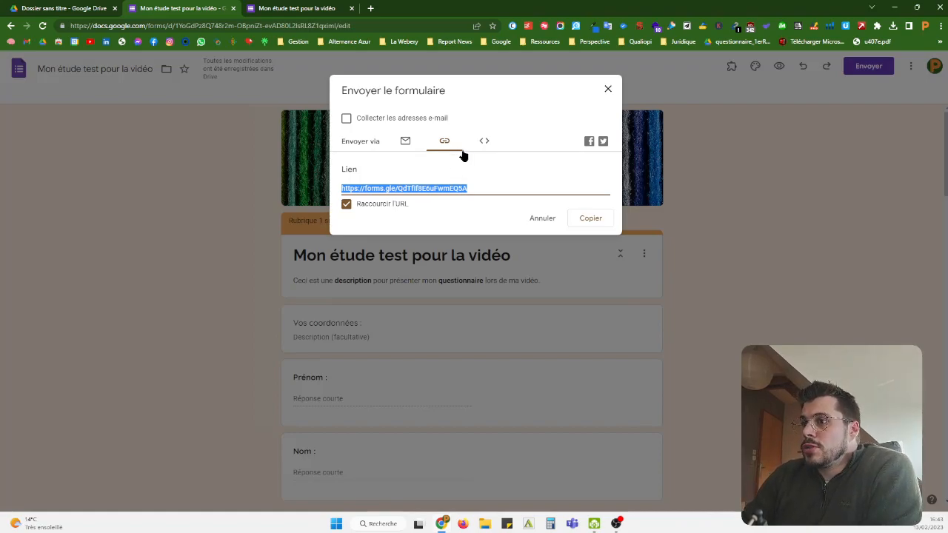
Review the HTML embed code, copy the form's shortened link, and close the sending options
left_click(483, 142)
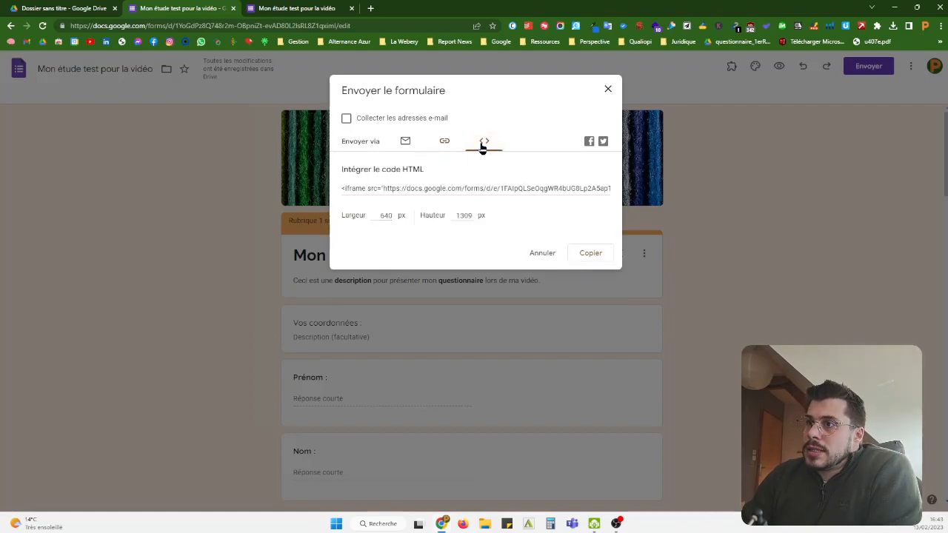
left_click(441, 144)
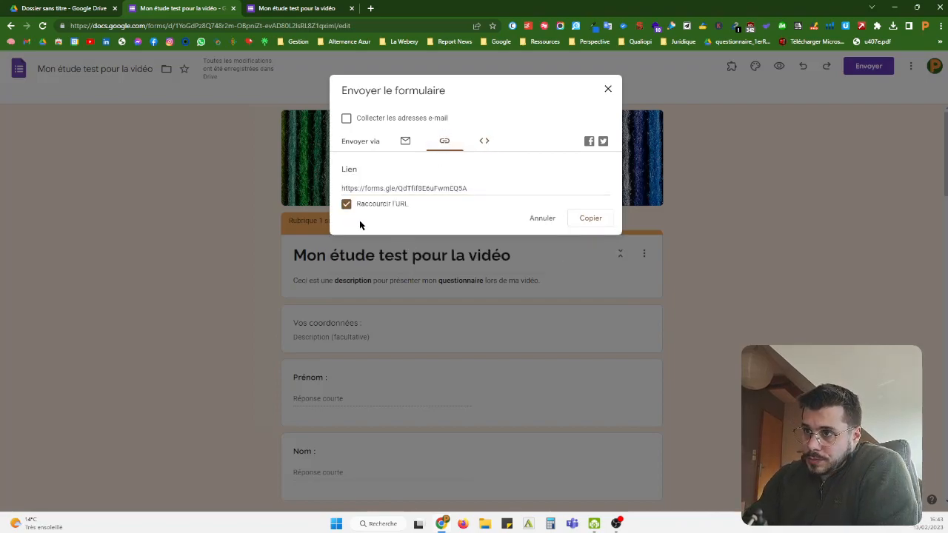
left_click(590, 218)
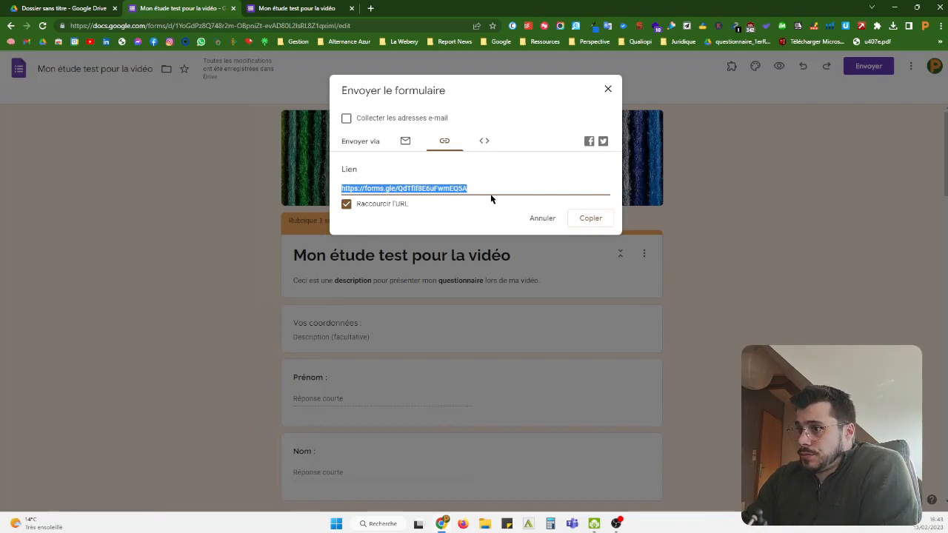
left_click(610, 90)
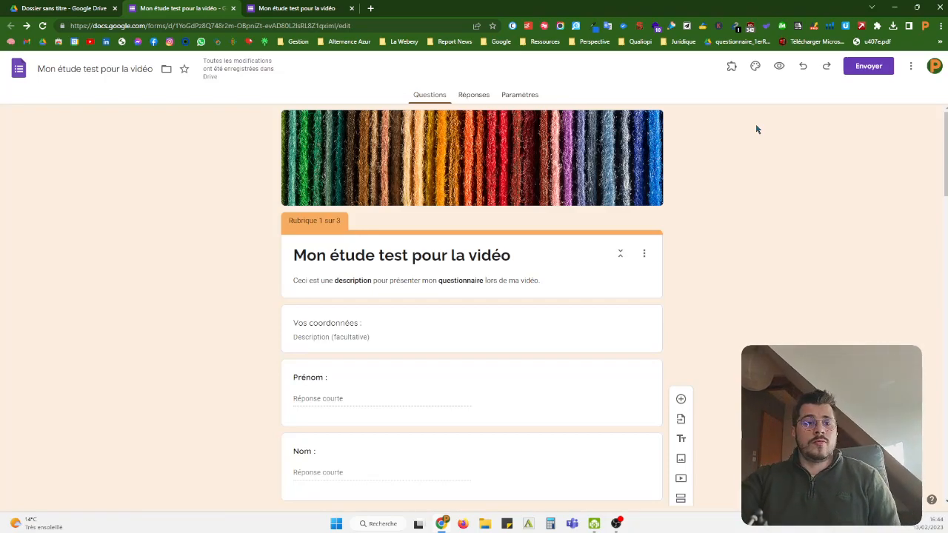
Link the form's responses to a new Google Sheets spreadsheet, keeping the proposed name
left_click(472, 97)
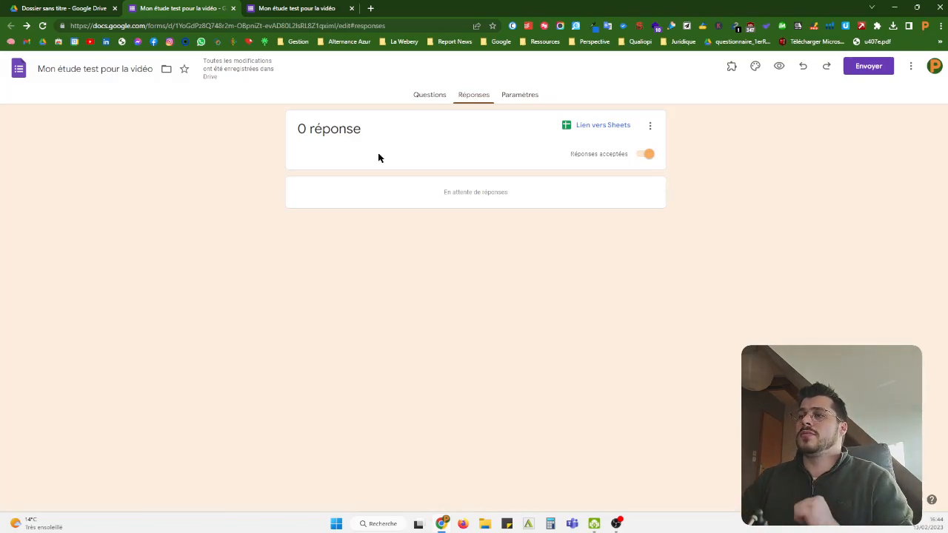
left_click(603, 126)
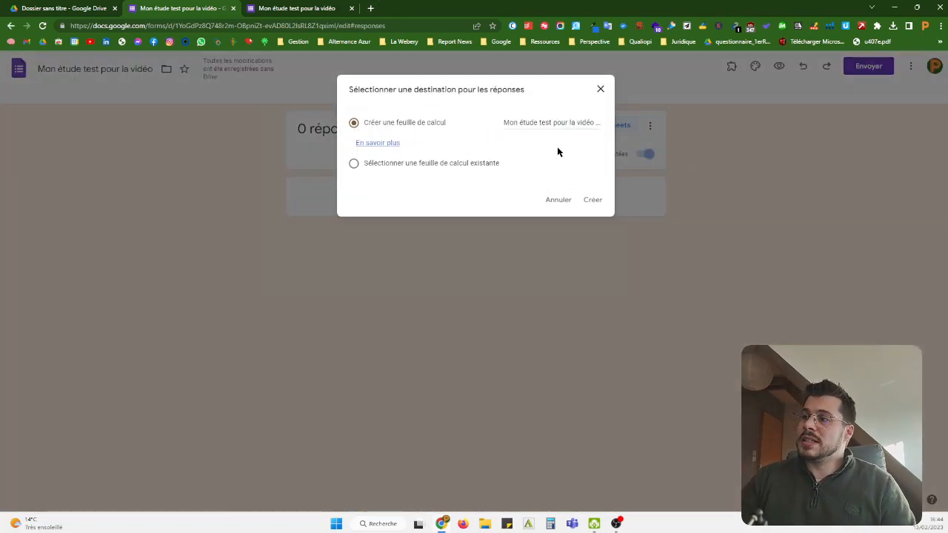
left_click(592, 200)
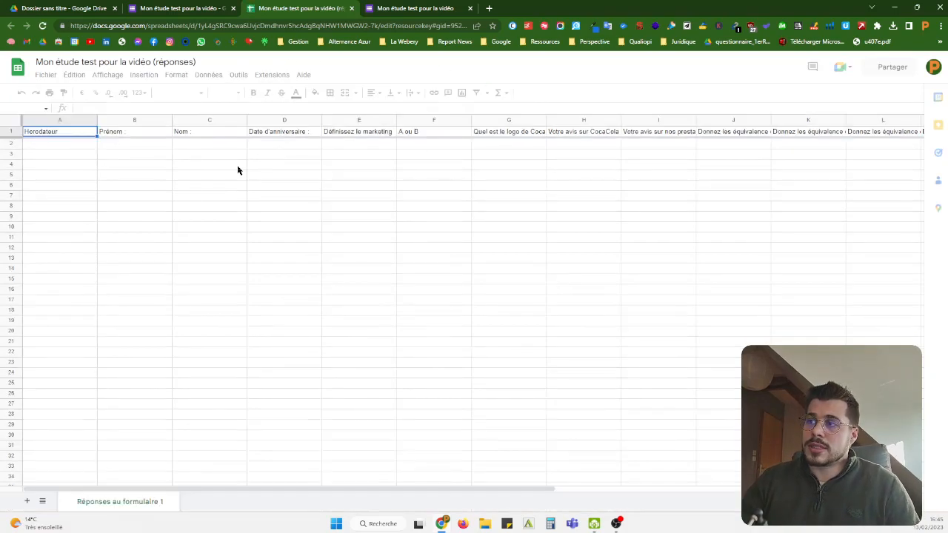
Examine the response spreadsheet's question columns and the rows reserved for individual respondents
left_click(32, 144)
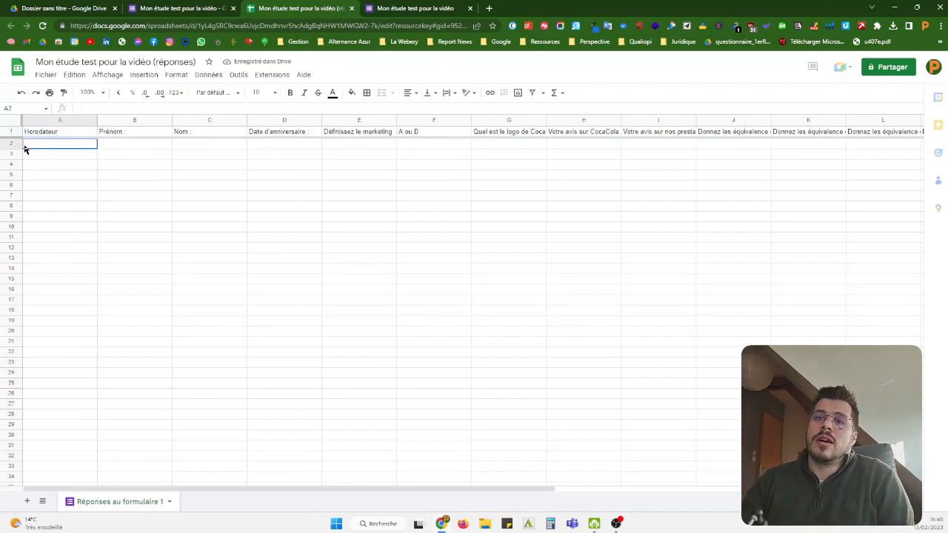
left_click(16, 143)
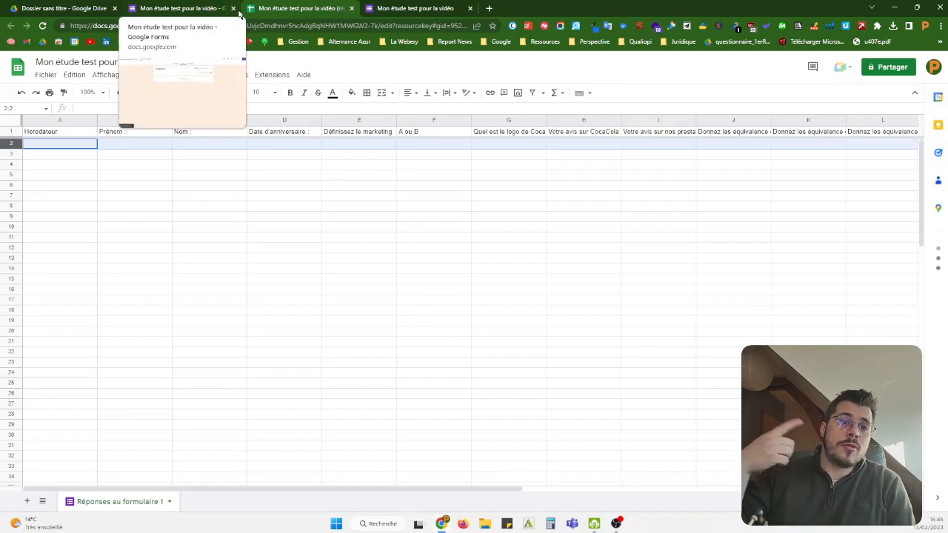
left_click(300, 260)
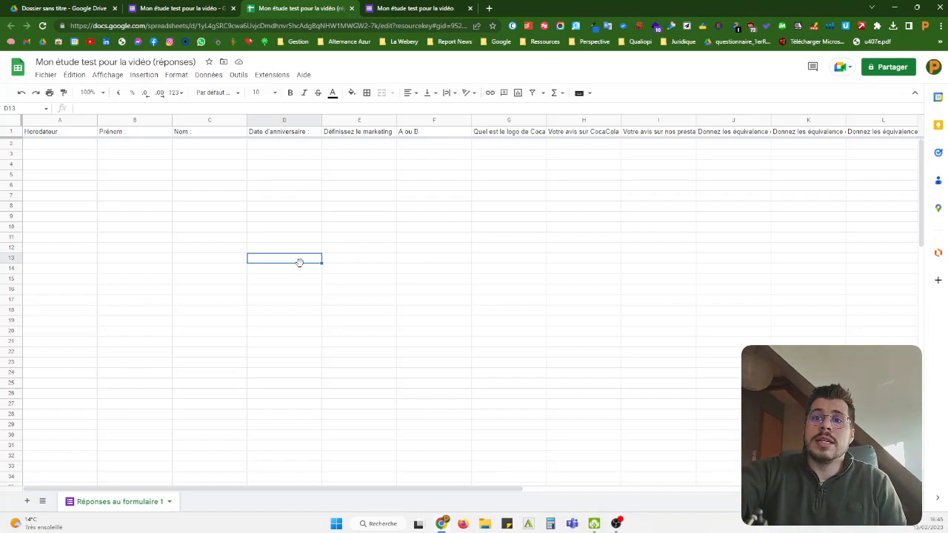
left_click(85, 148)
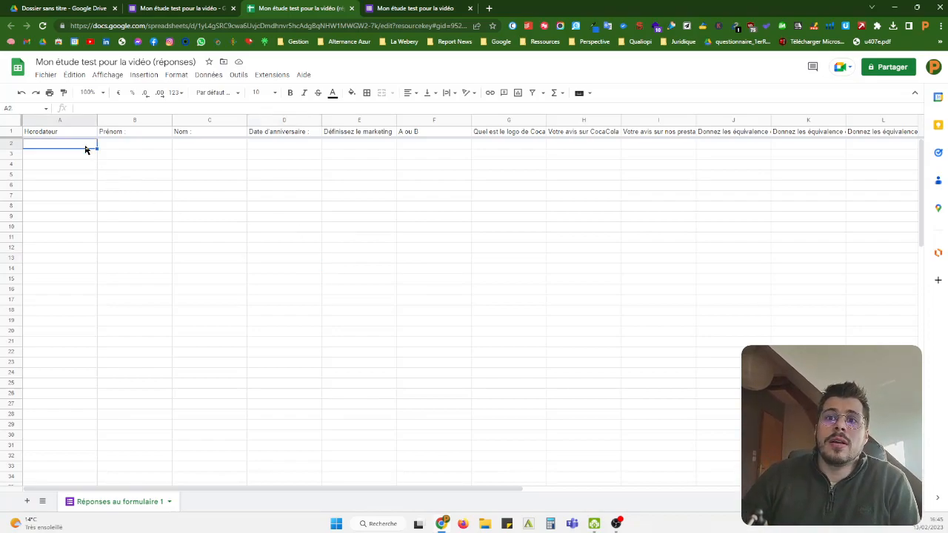
left_click(11, 145)
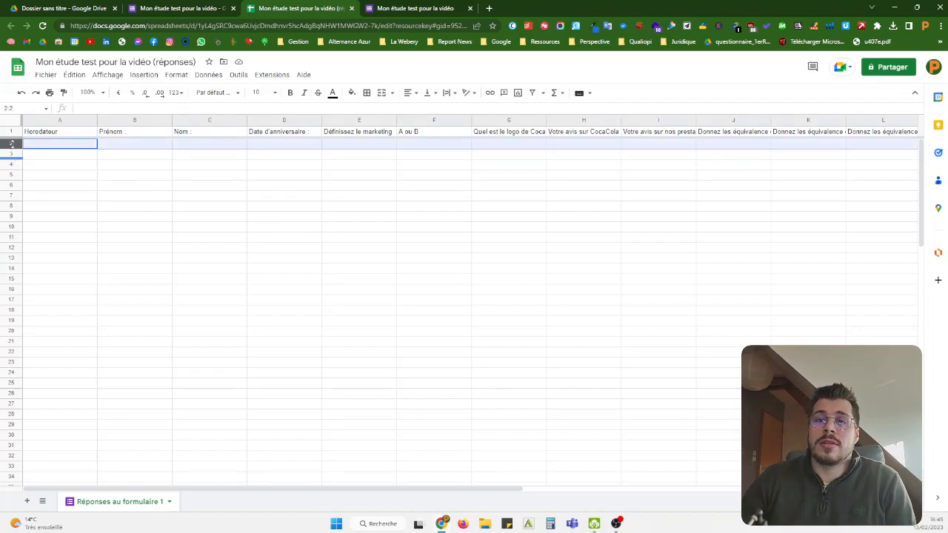
left_click(17, 154)
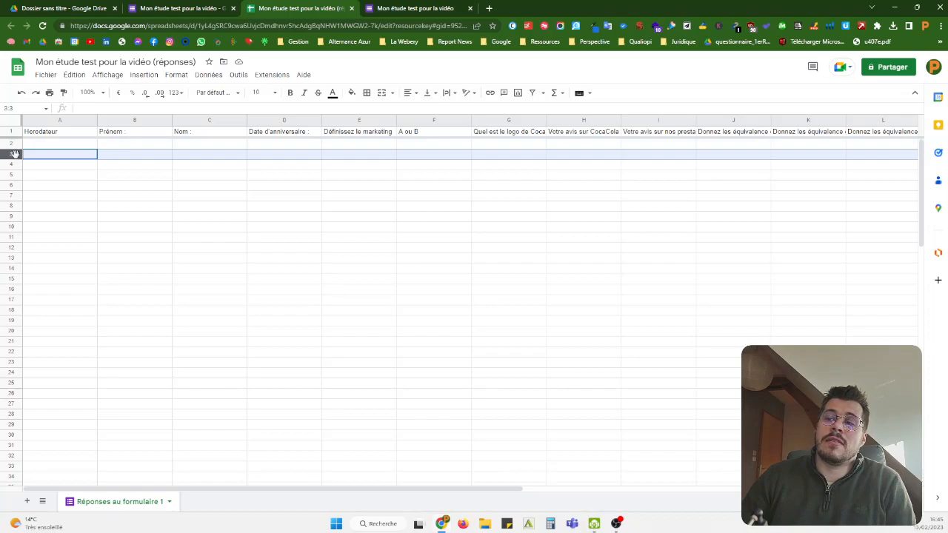
left_click_drag(383, 489, 271, 476)
left_click(296, 322)
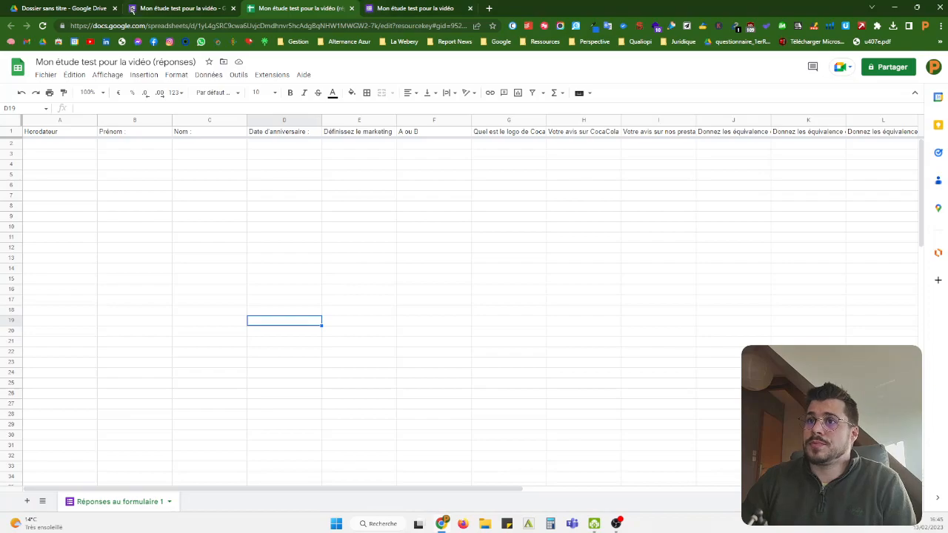
Compare the form's Réponses page with the linked spreadsheet and check for the spreadsheet in the Drive folder Dossier sans titre
left_click(169, 7)
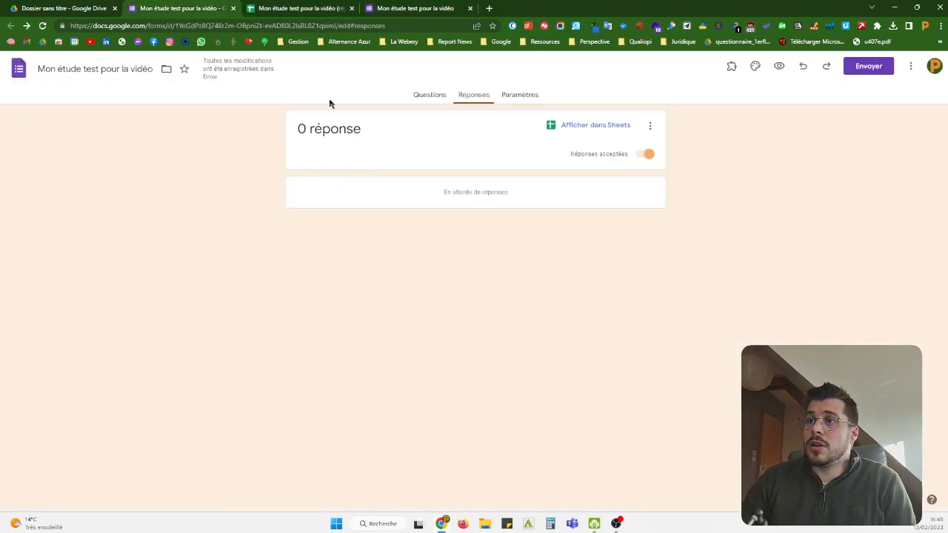
left_click(277, 6)
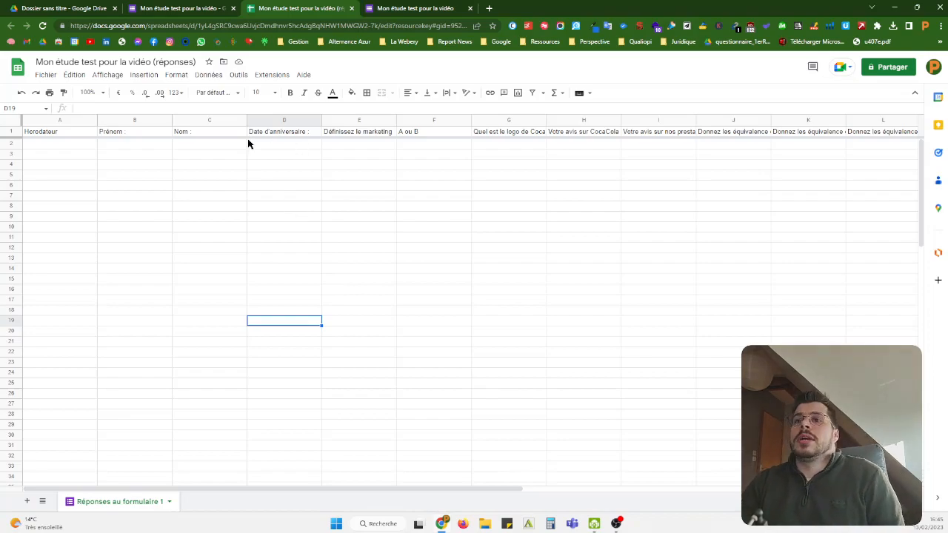
left_click(364, 249)
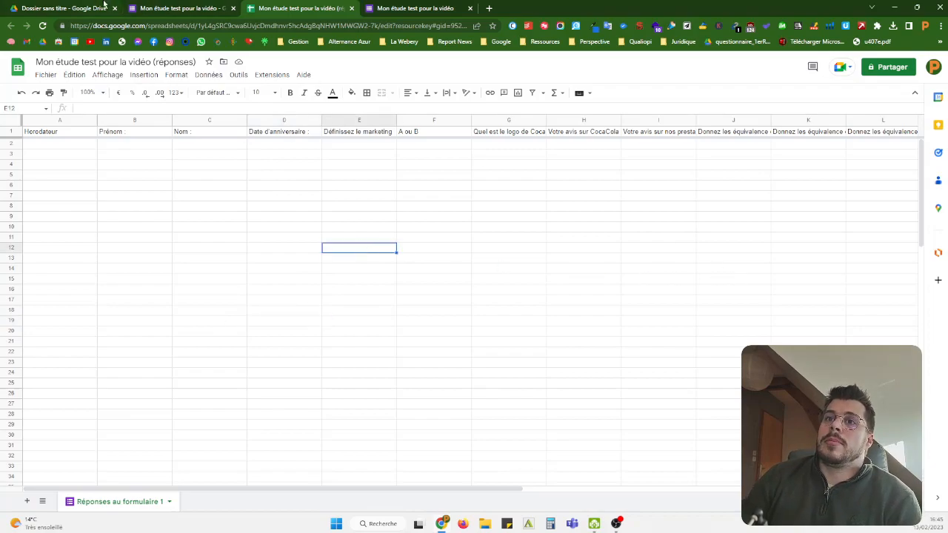
left_click(105, 6)
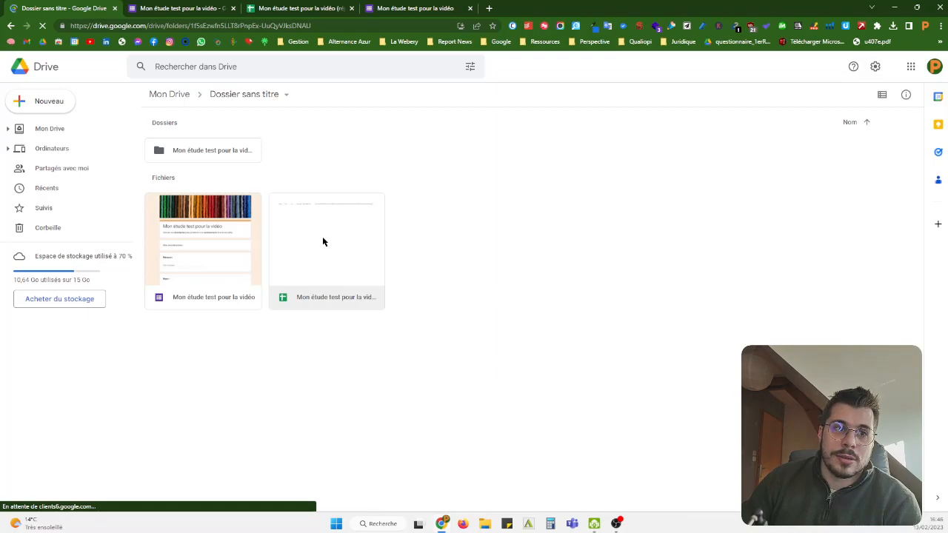
left_click(255, 7)
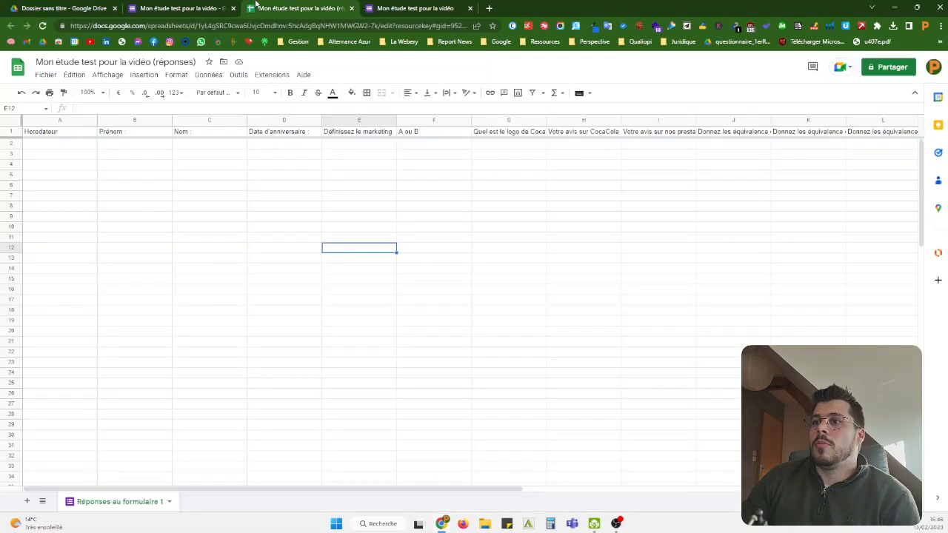
Close the response spreadsheet and the form's respondent preview to return to the form editor's Réponses page
left_click(351, 8)
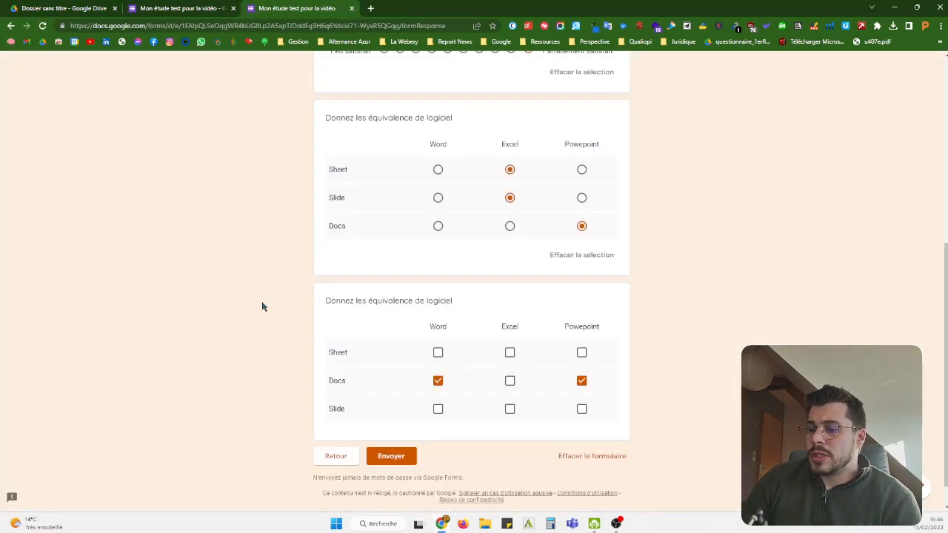
scroll(264, 307, "up", 5)
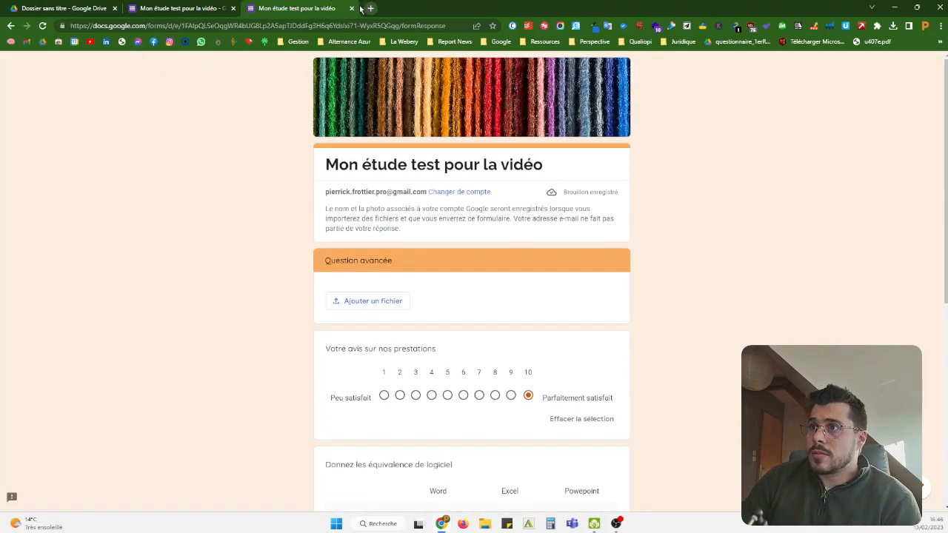
left_click(351, 8)
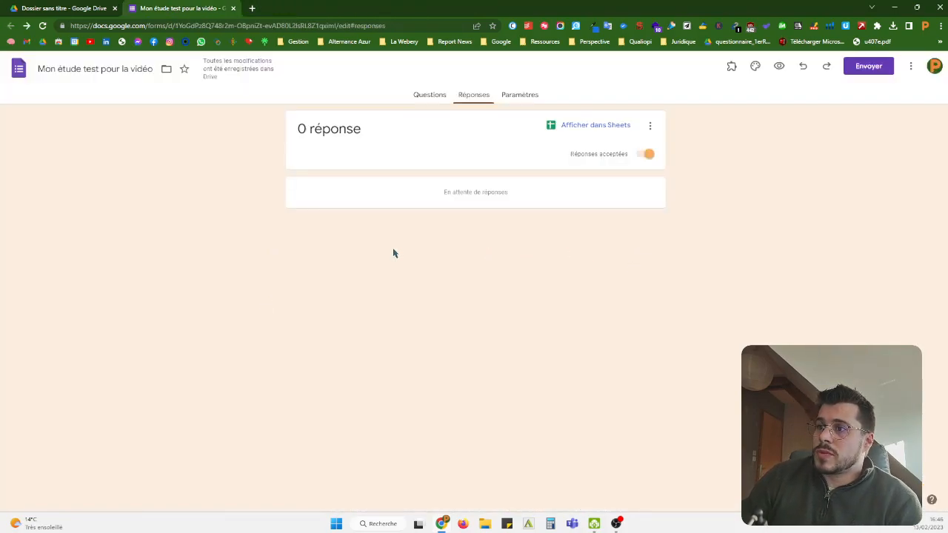